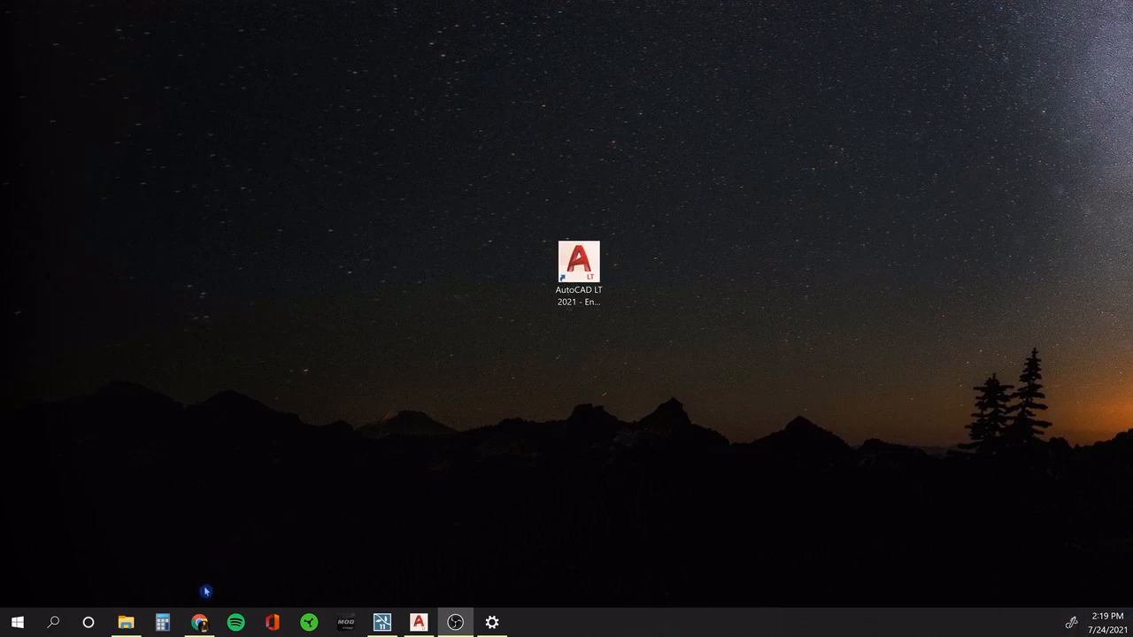
# Switch to Chrome and examine the first release date and early versions in Wikipedia's AutoCAD version history table.
pyautogui.click(201, 621)
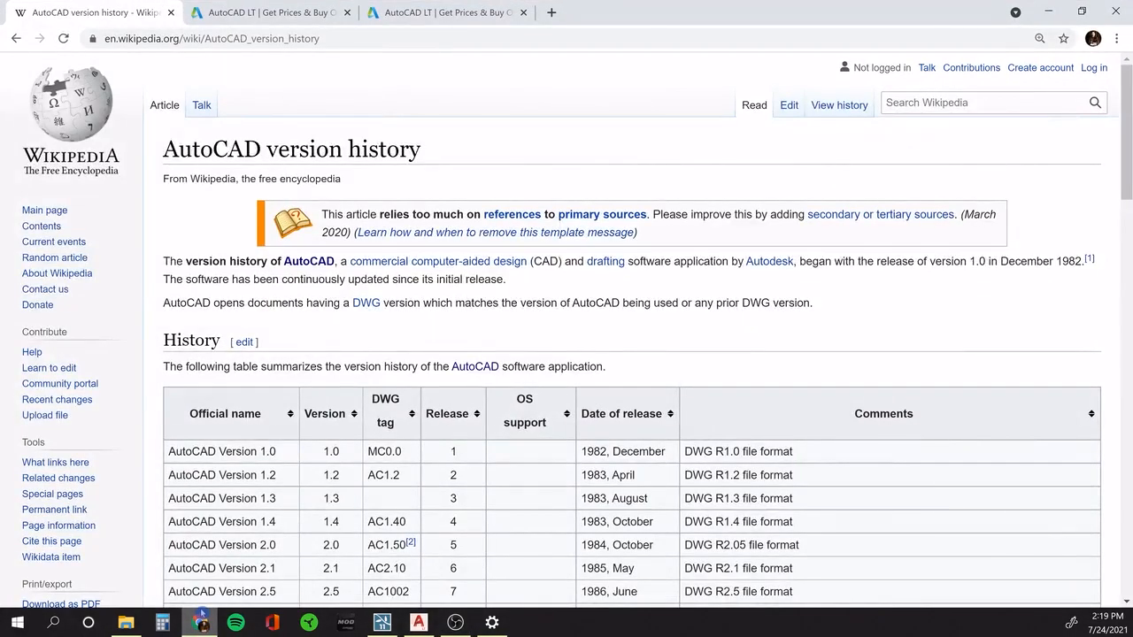
pyautogui.scroll(-2, 594, 506)
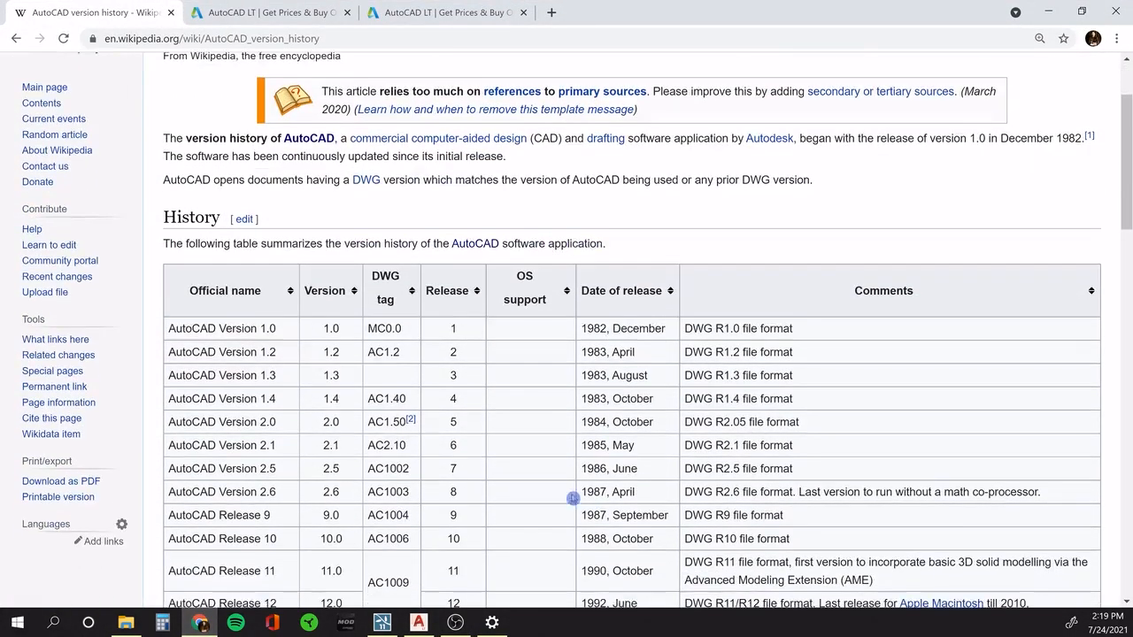
pyautogui.moveTo(582, 328); pyautogui.dragTo(607, 328)
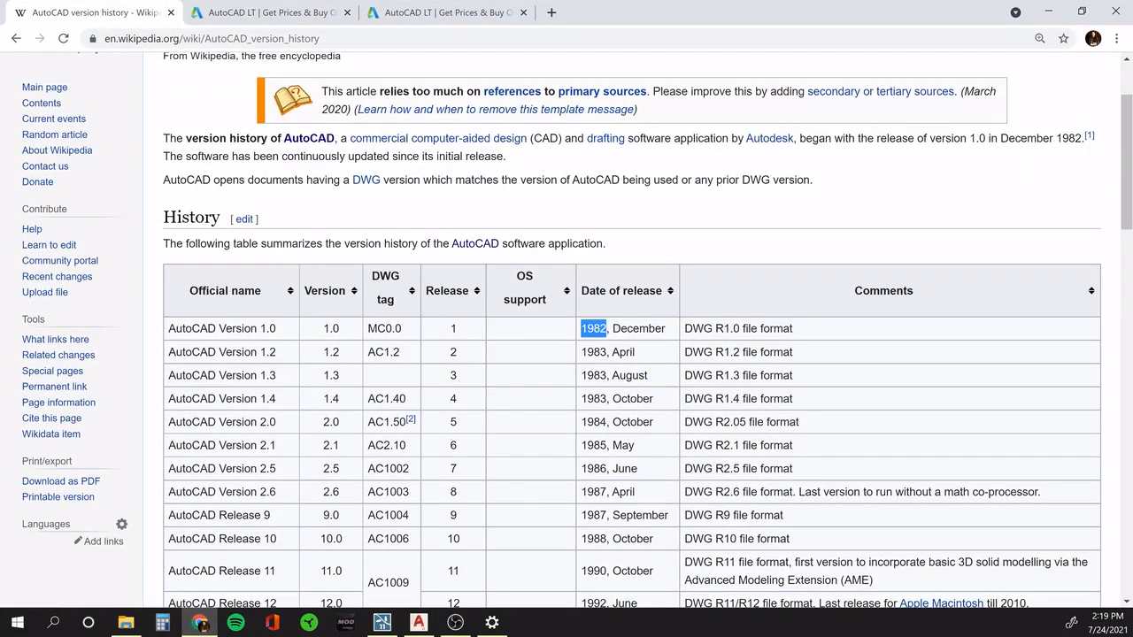
pyautogui.click(577, 329)
pyautogui.scroll(-2, 573, 331)
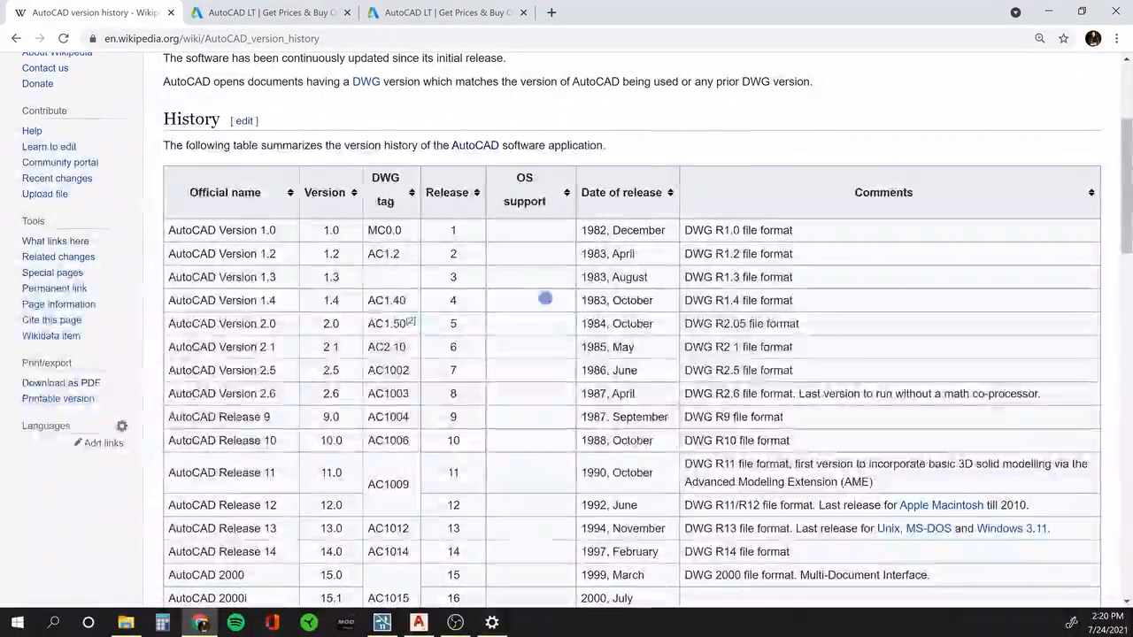
pyautogui.scroll(-1, 526, 292)
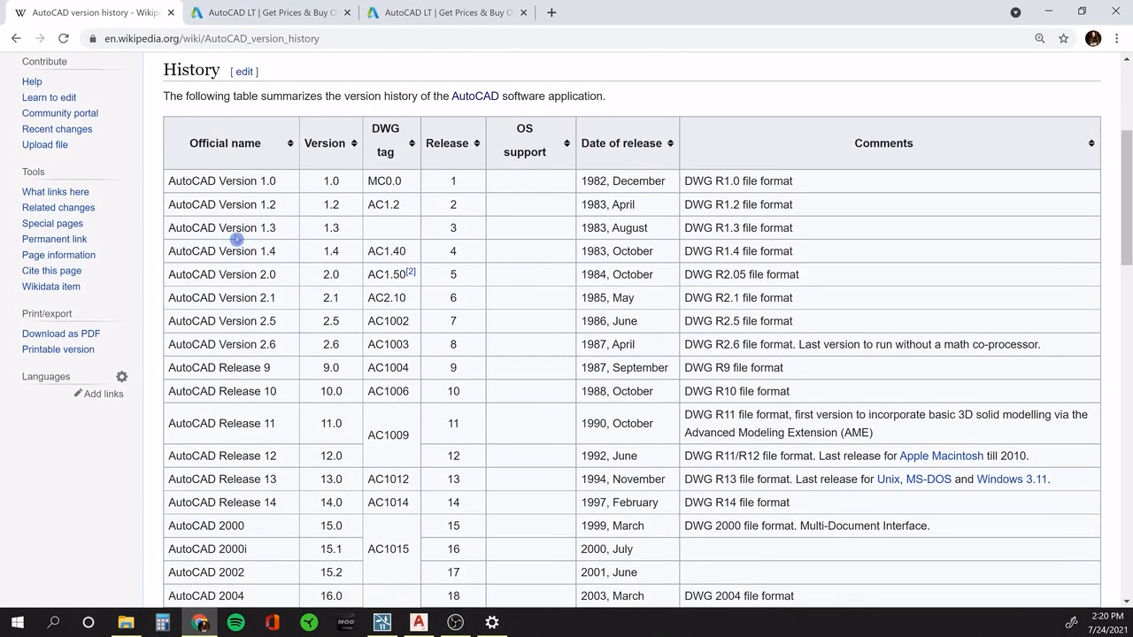
pyautogui.scroll(-2, 504, 289)
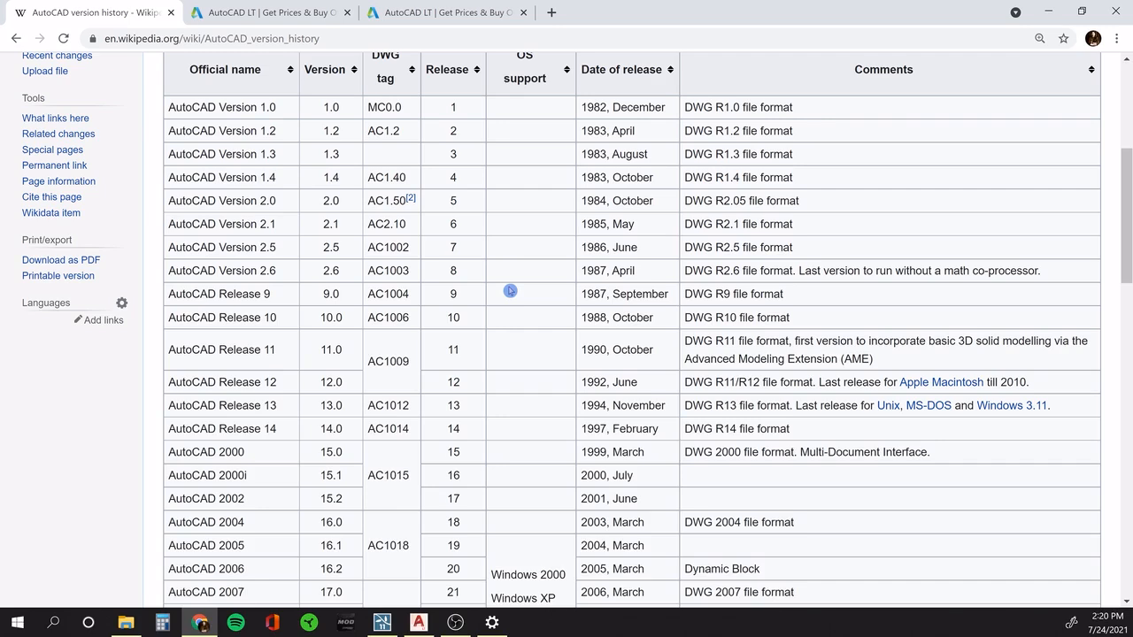
pyautogui.scroll(-1, 509, 291)
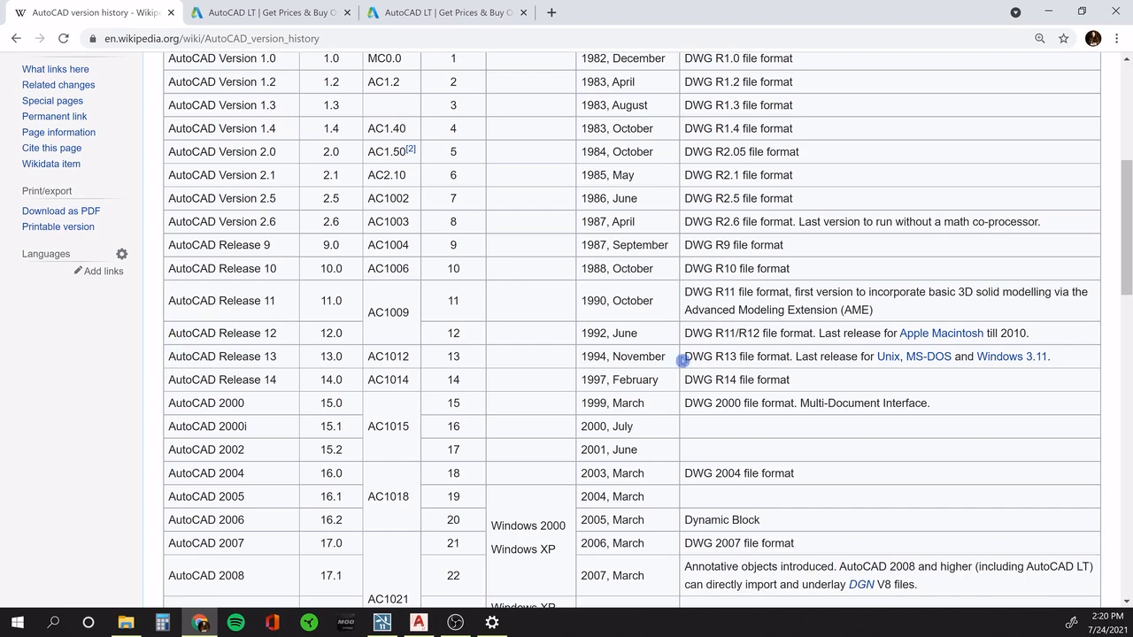
pyautogui.scroll(-1, 683, 361)
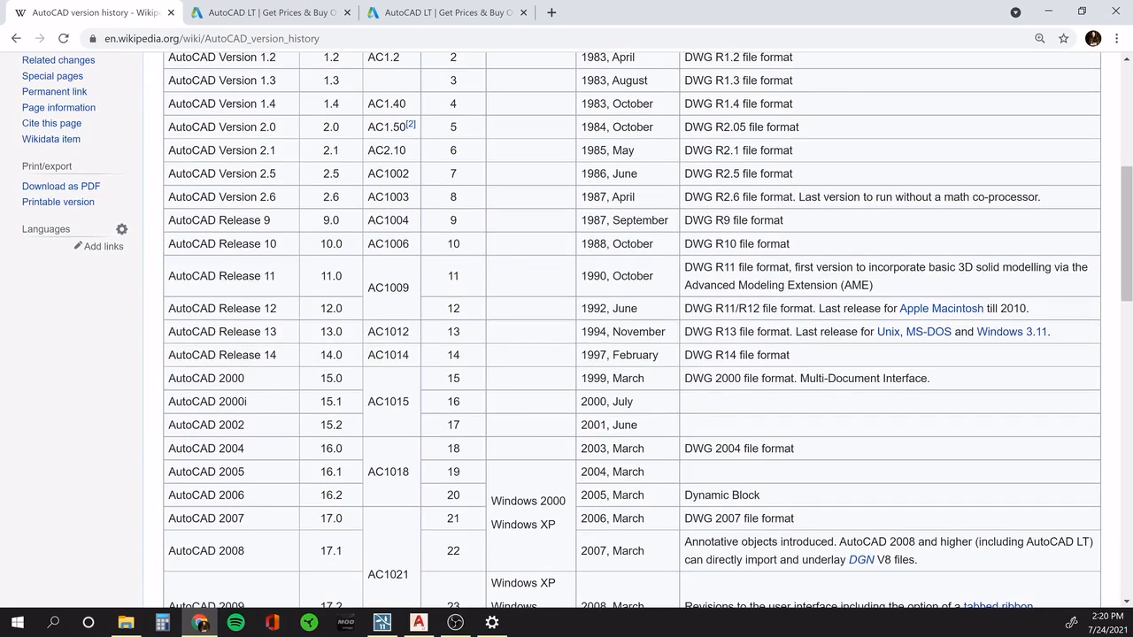
# Review the version history table from AutoCAD Release 12 through AutoCAD 2021.
pyautogui.moveTo(168, 308); pyautogui.dragTo(293, 313)
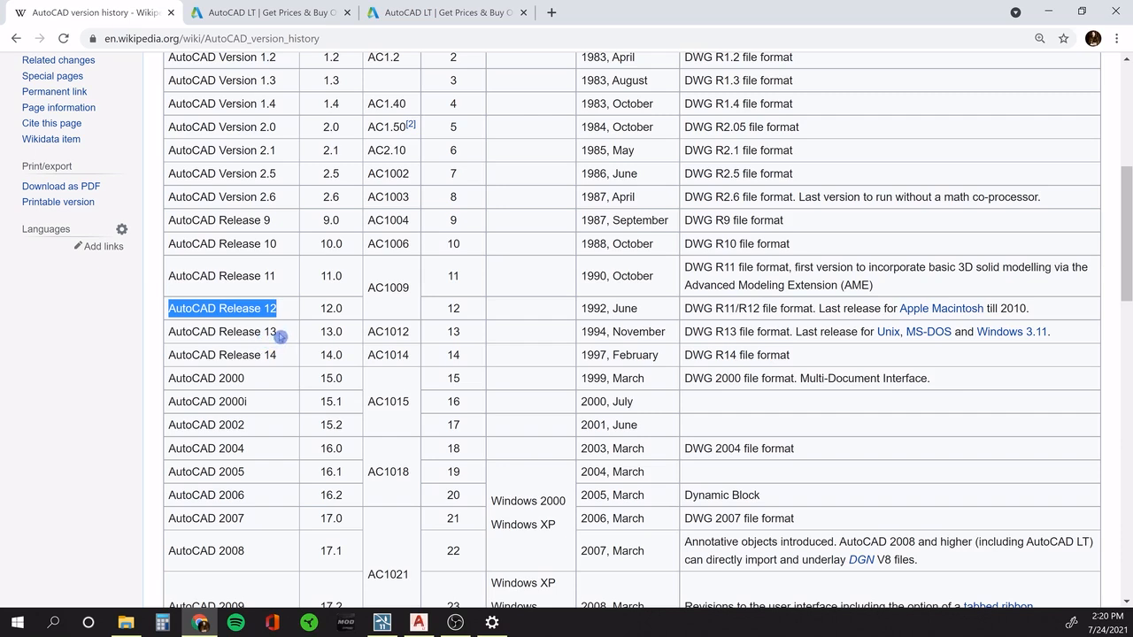
pyautogui.click(280, 336)
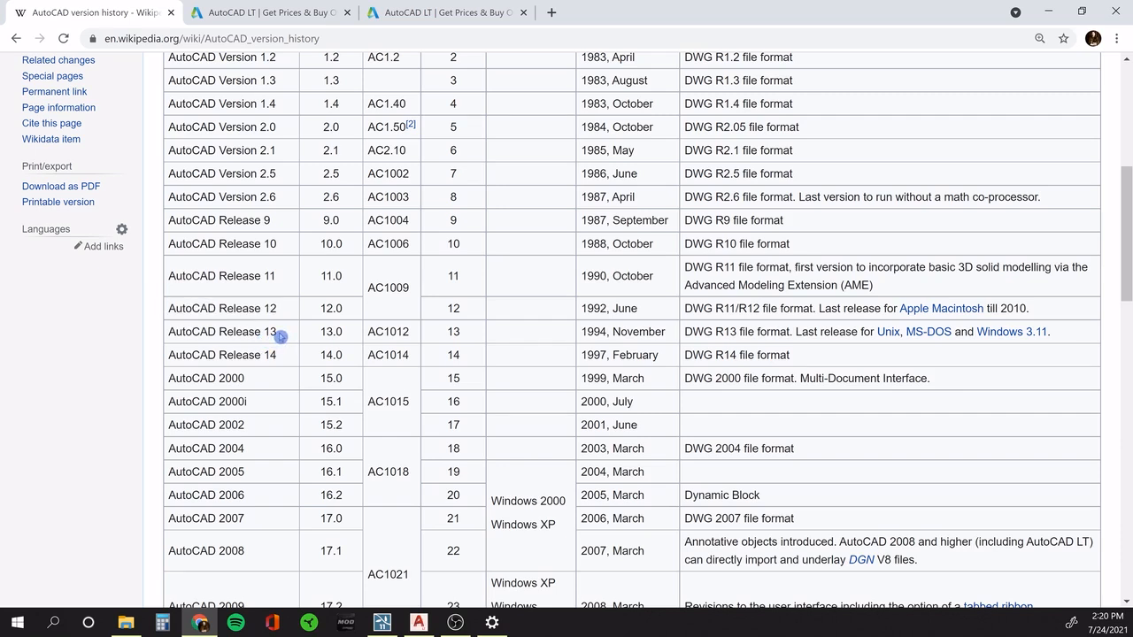
pyautogui.moveTo(262, 355); pyautogui.dragTo(278, 358)
pyautogui.click(278, 356)
pyautogui.scroll(-5, 280, 354)
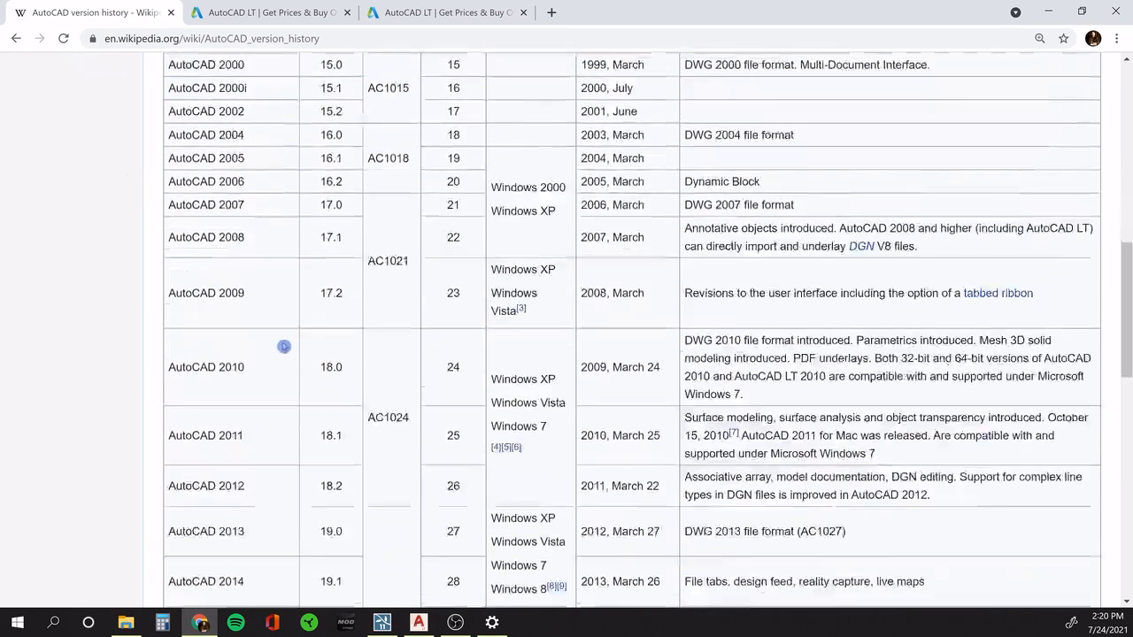
pyautogui.scroll(-5, 290, 344)
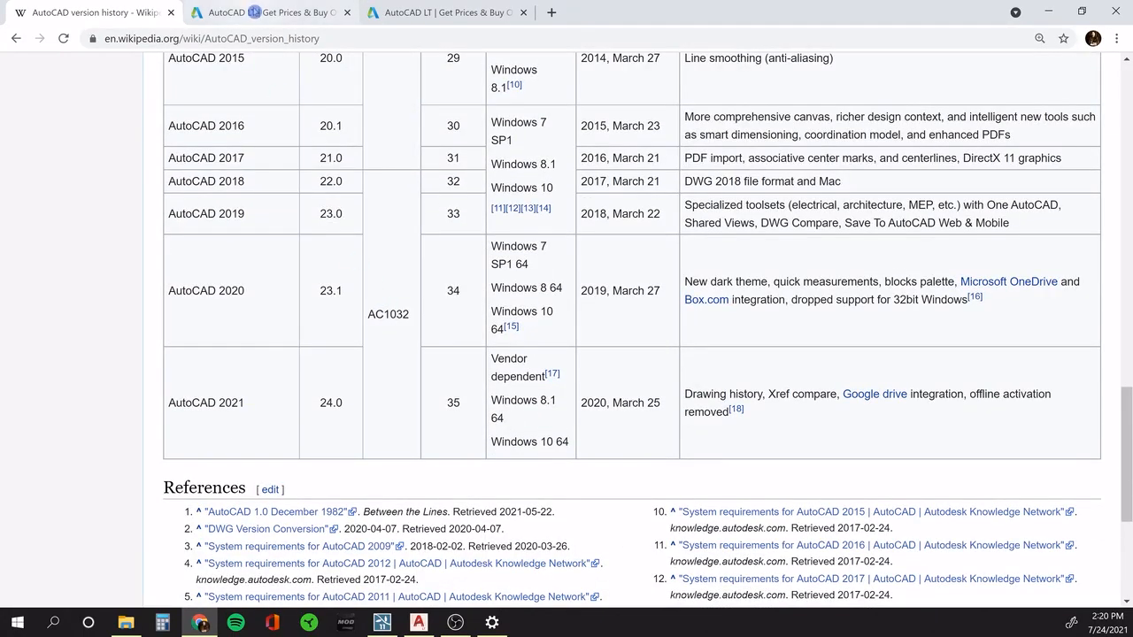
# Open the AutoCAD LT product page on the Autodesk website and examine its free trial and subscription price options.
pyautogui.click(254, 12)
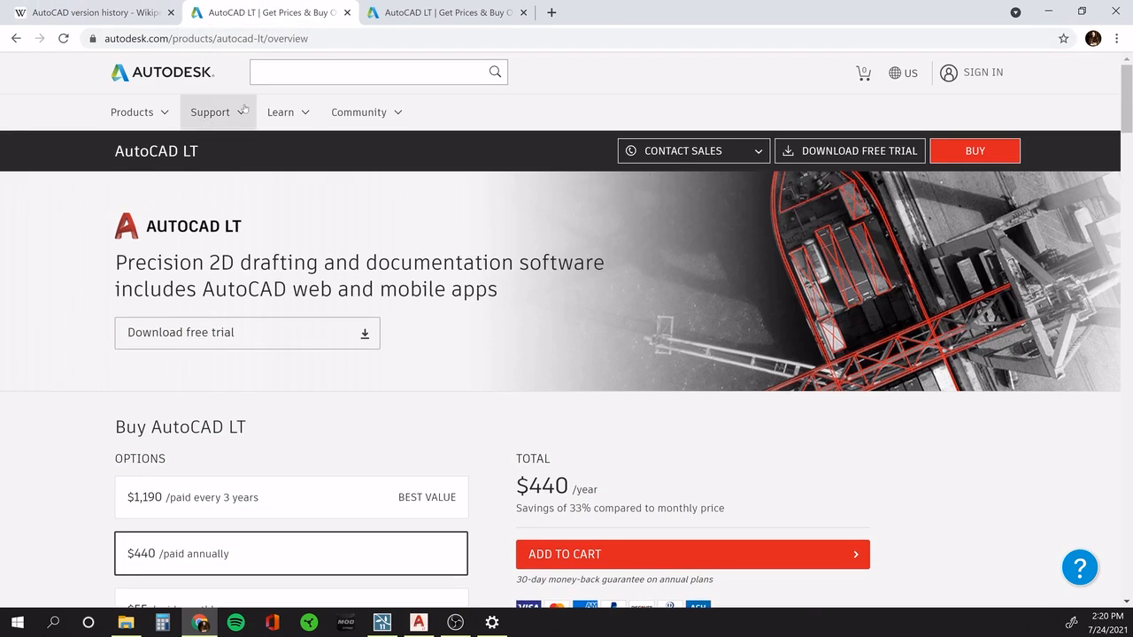
pyautogui.click(147, 108)
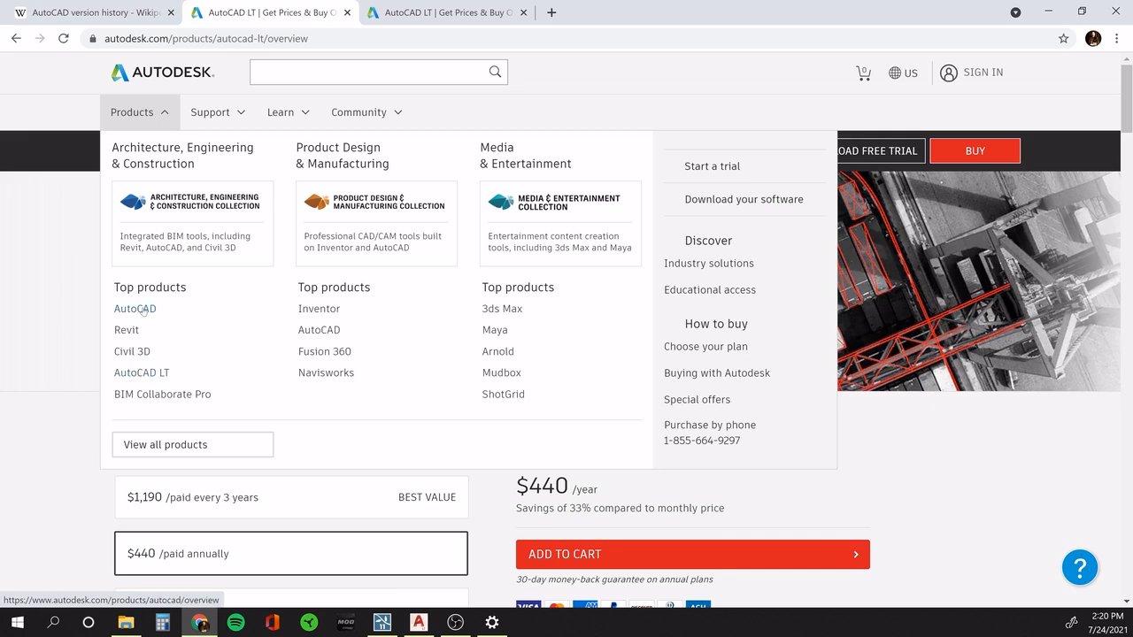
pyautogui.click(139, 374)
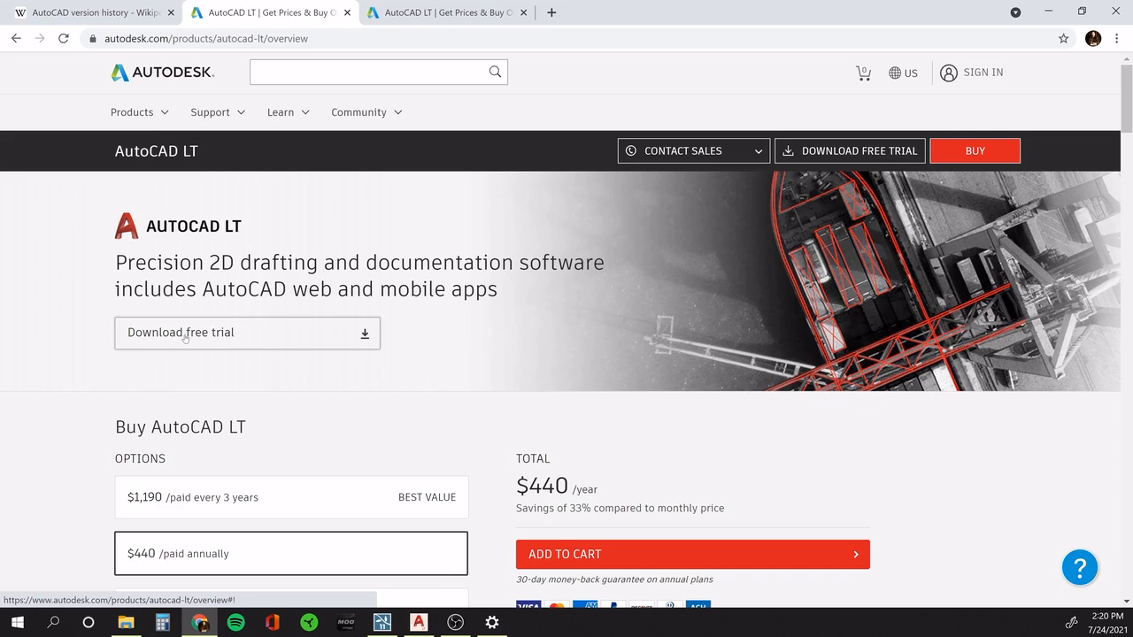
pyautogui.scroll(-2, 185, 344)
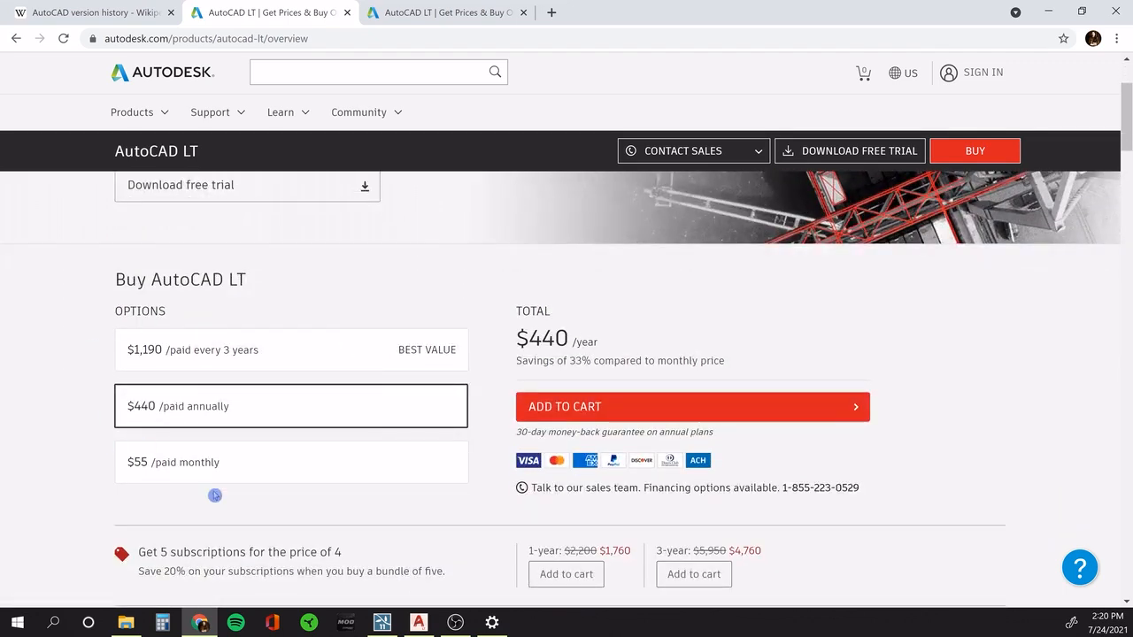
pyautogui.scroll(2, 18, 375)
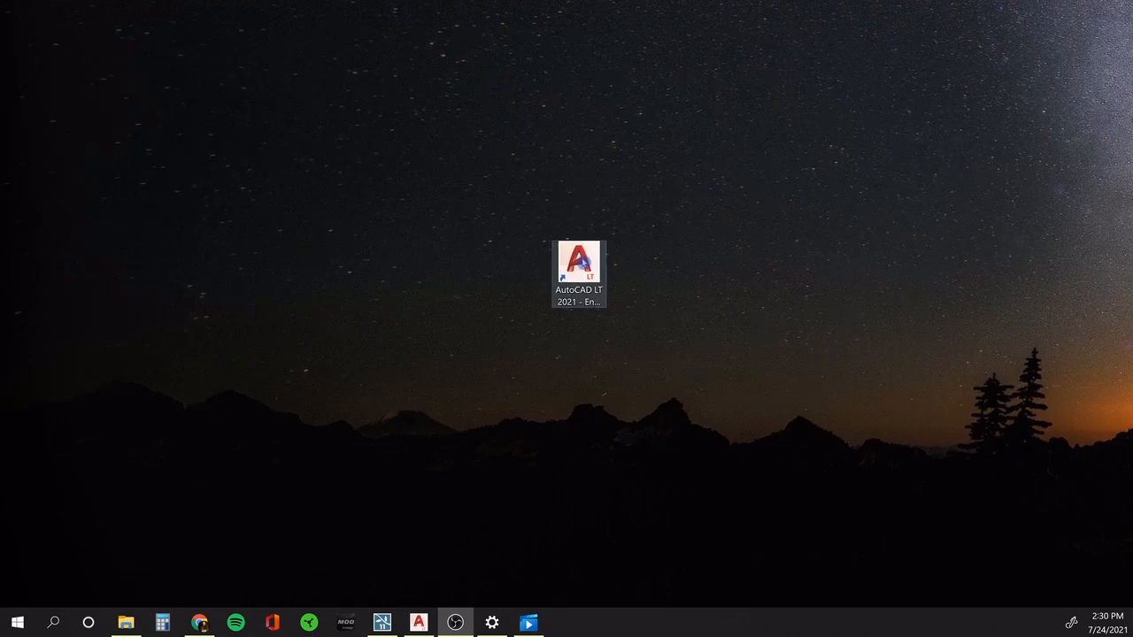
# Launch AutoCAD LT 2021 and start a new drawing.
pyautogui.doubleClick(580, 262)
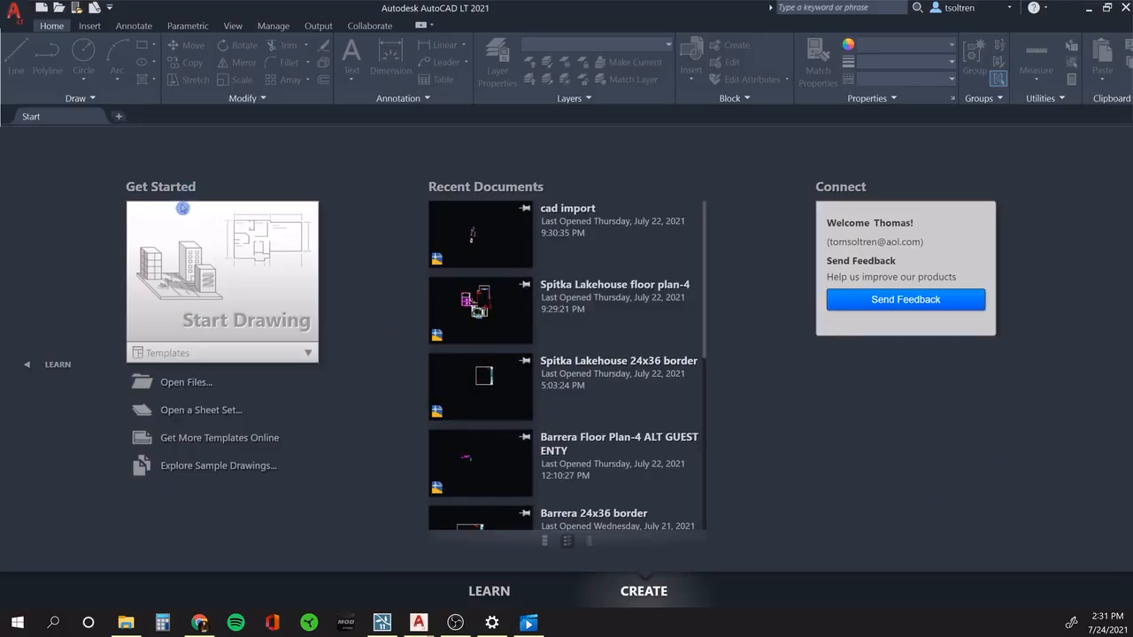
pyautogui.click(184, 254)
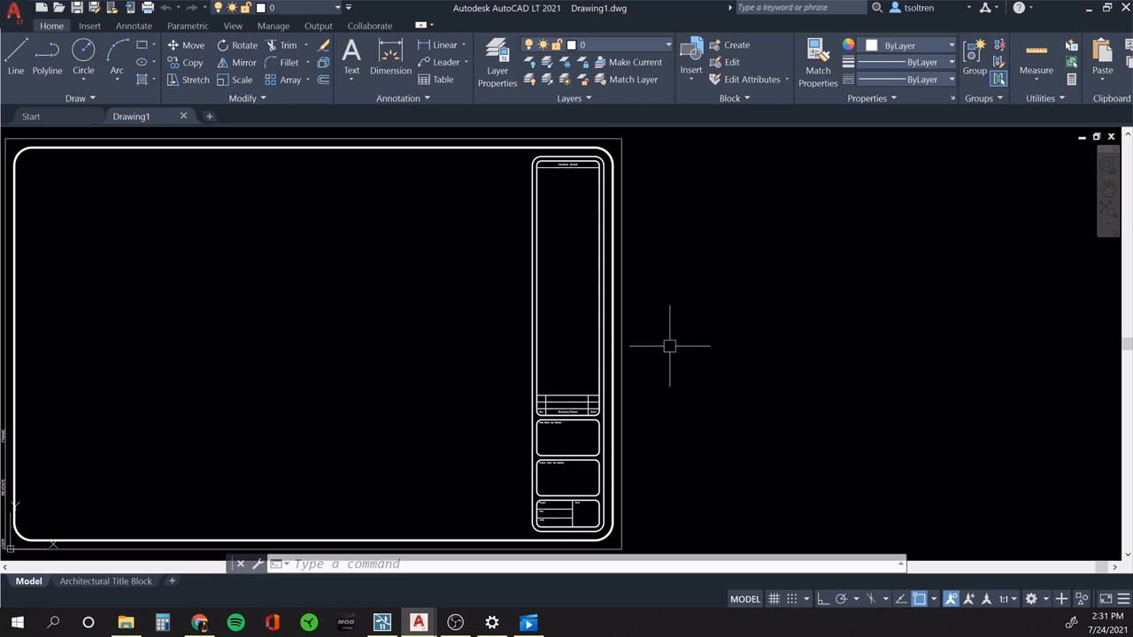
# Erase the entire title block and border from the model space of the new drawing.
pyautogui.scroll(-4, 670, 346)
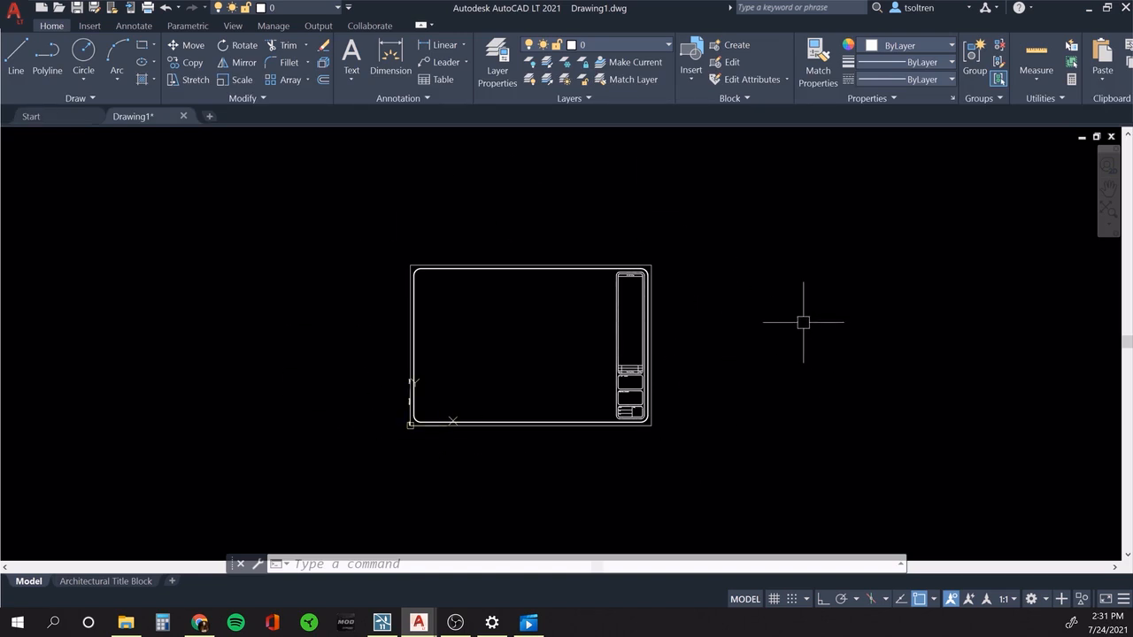
pyautogui.write('e')
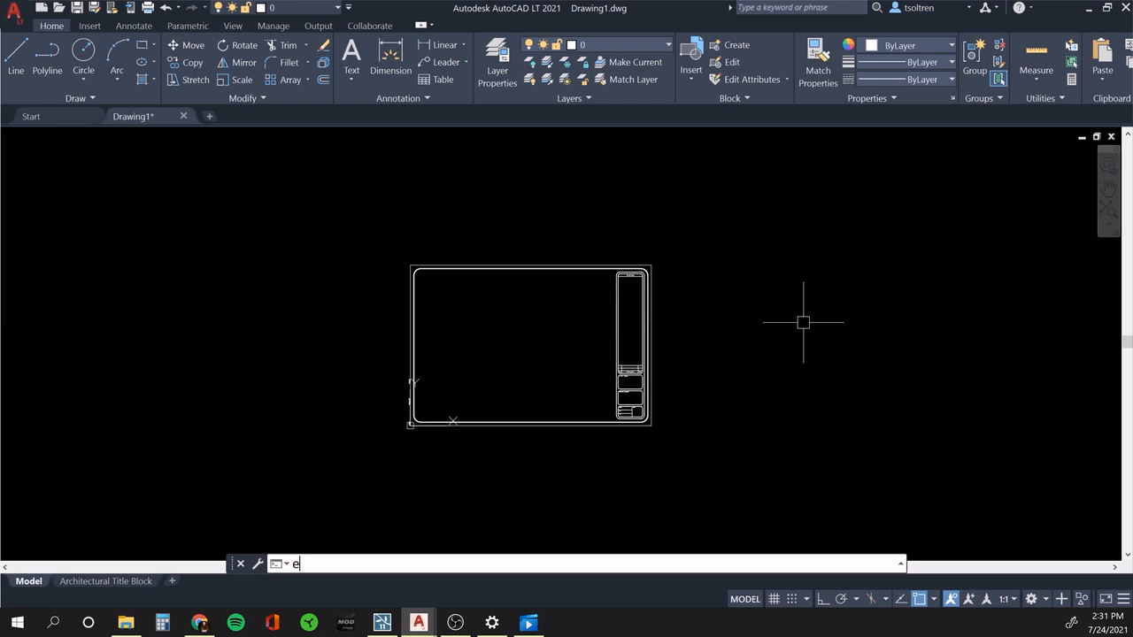
pyautogui.press('Return')
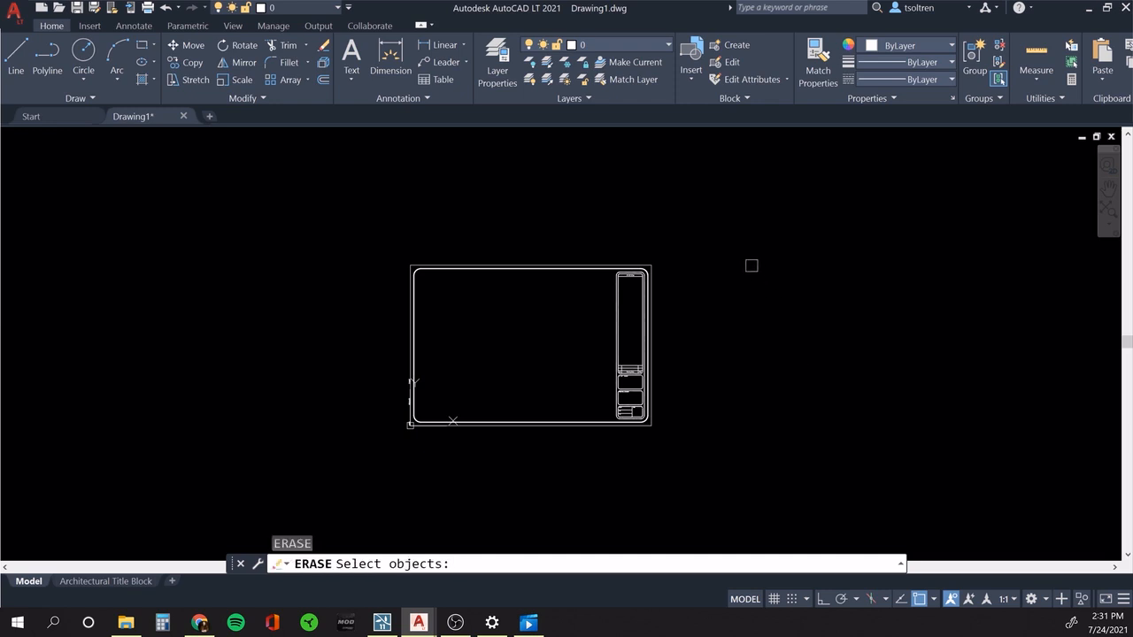
pyautogui.click(704, 225)
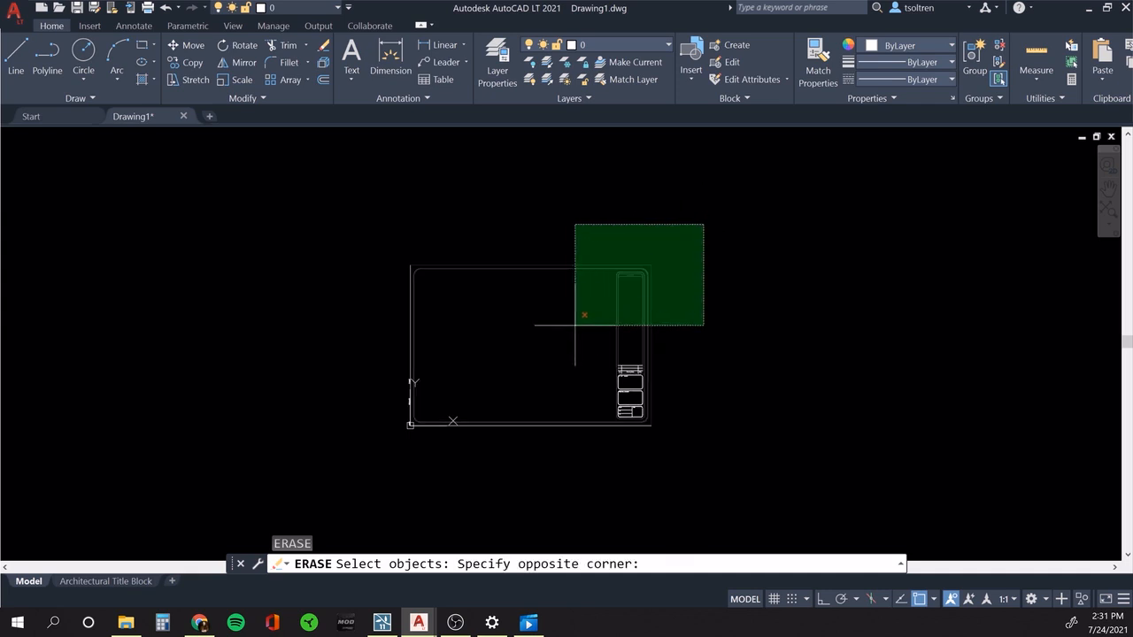
pyautogui.click(372, 443)
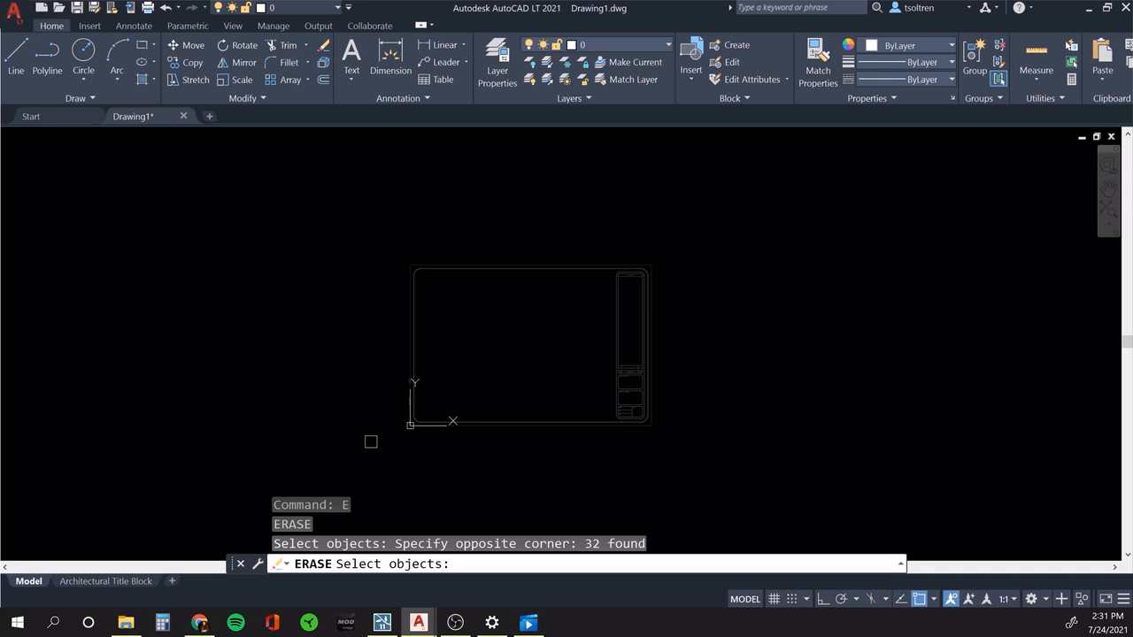
pyautogui.press('Return')
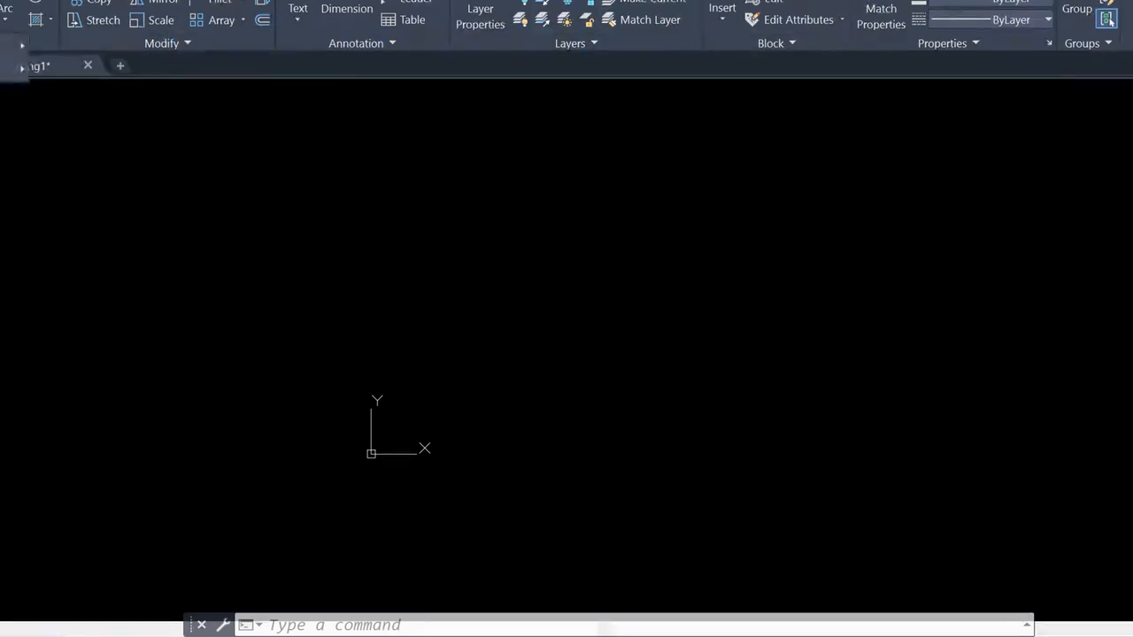
# Try moving and docking the command line, and return it to a floating bar under the drawing area.
pyautogui.write('l')
pyautogui.press('Return')
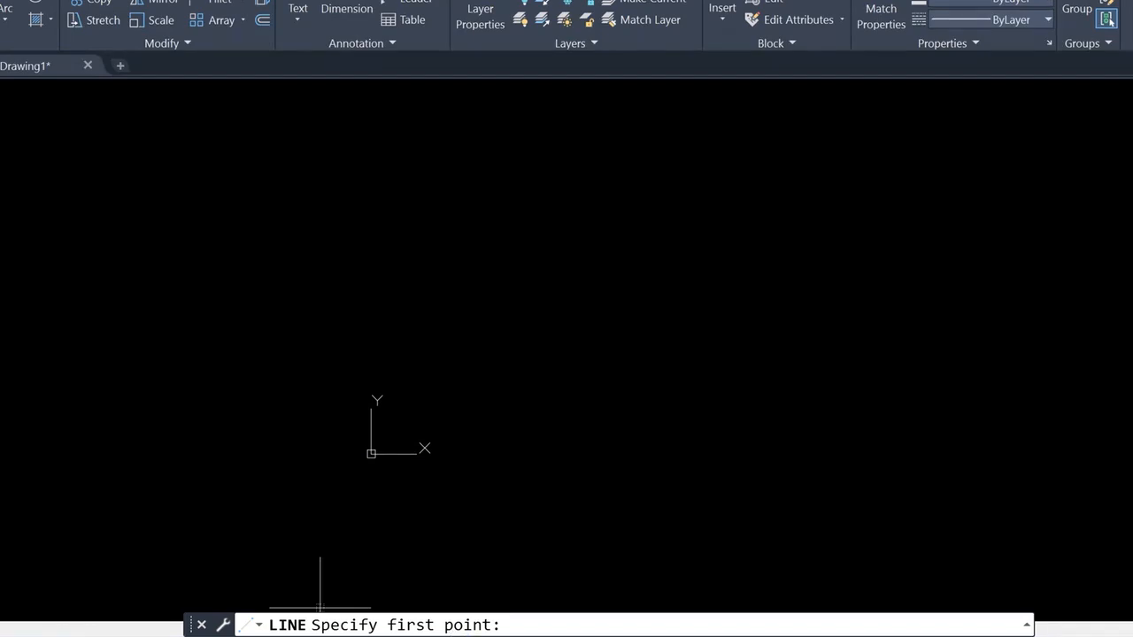
pyautogui.moveTo(188, 628); pyautogui.dragTo(212, 623)
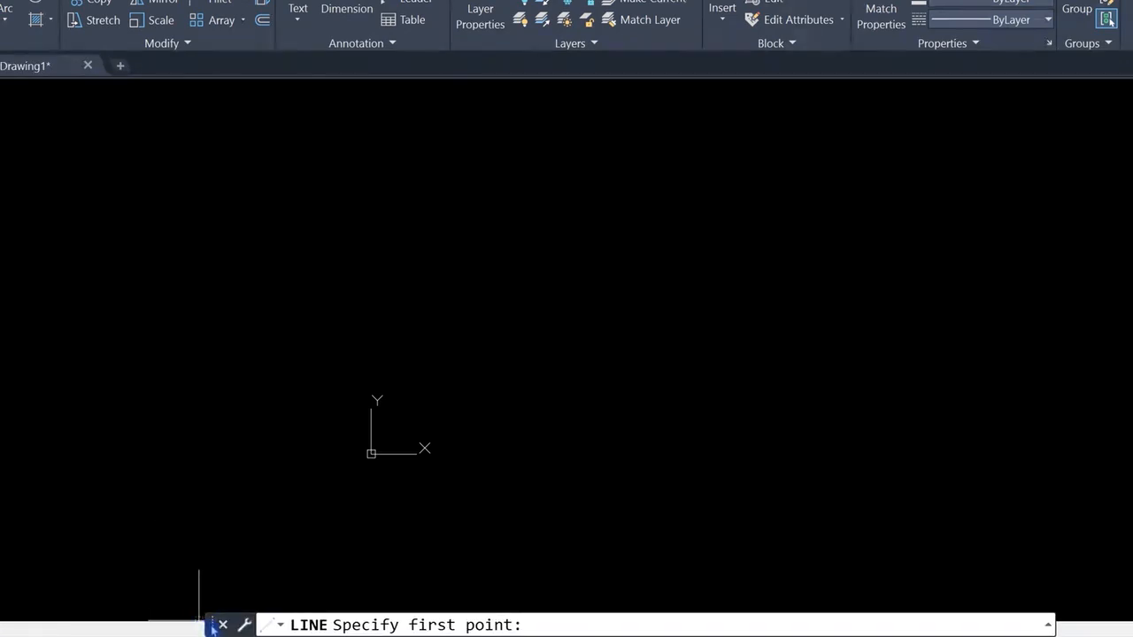
pyautogui.moveTo(213, 626); pyautogui.dragTo(194, 635)
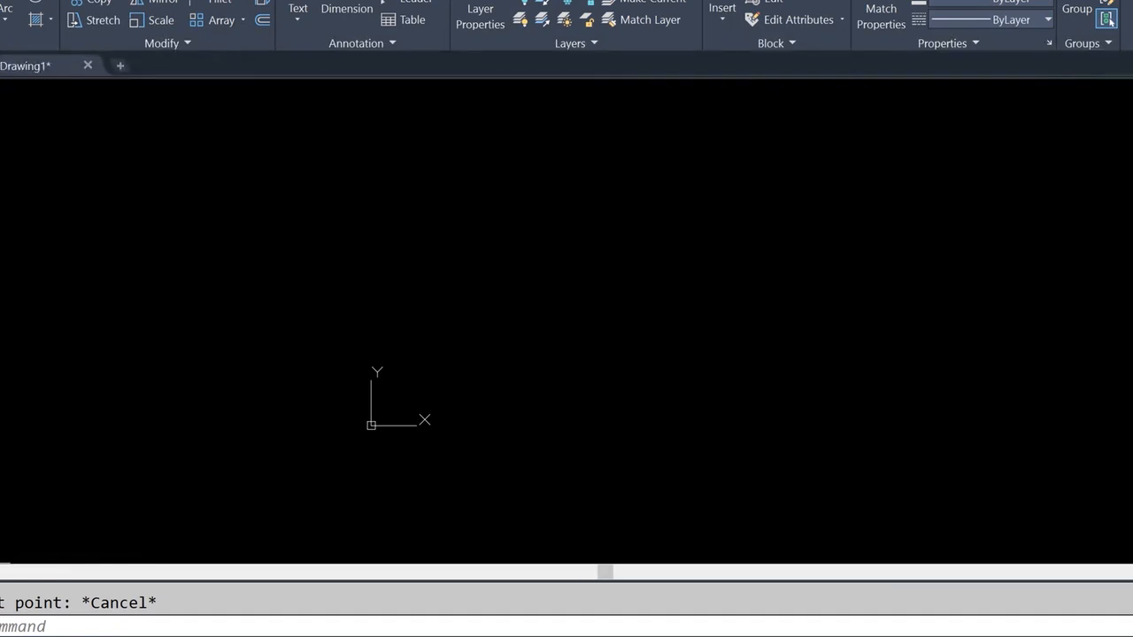
pyautogui.moveTo(5, 605)
pyautogui.mouseDown()
pyautogui.moveTo(37, 582)
pyautogui.moveTo(191, 590)
pyautogui.mouseUp()
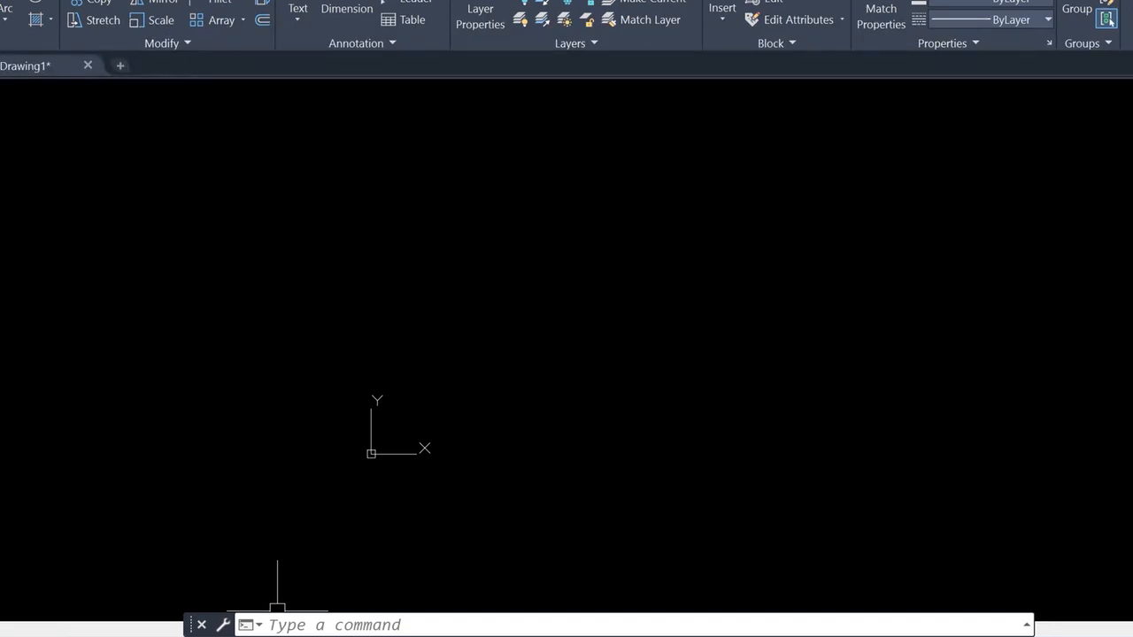
pyautogui.write('E')
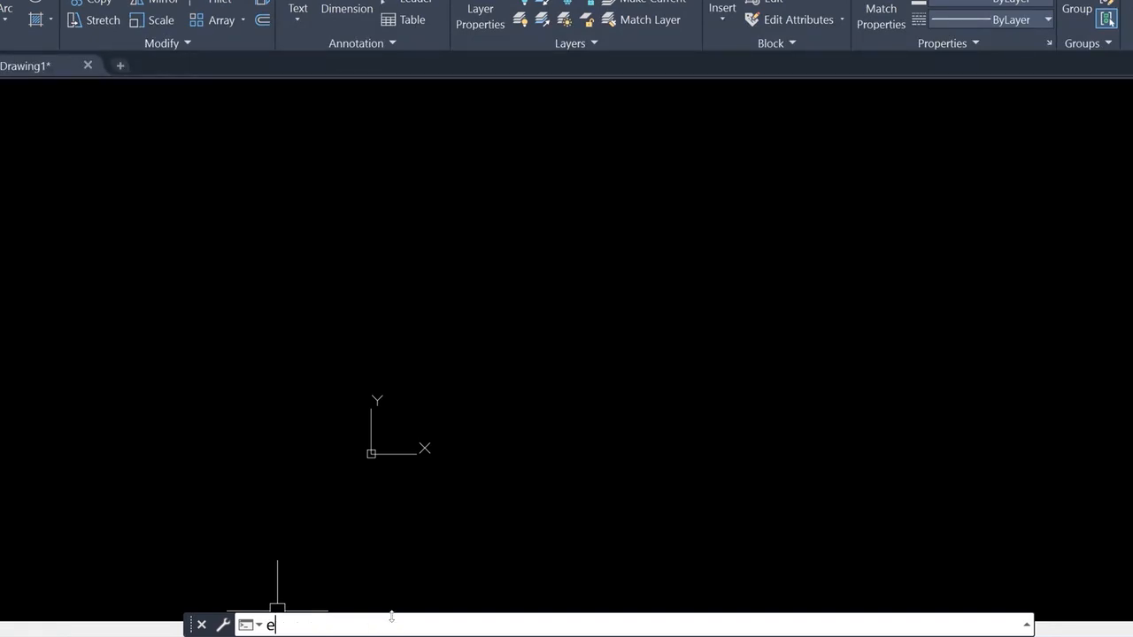
pyautogui.press('Return')
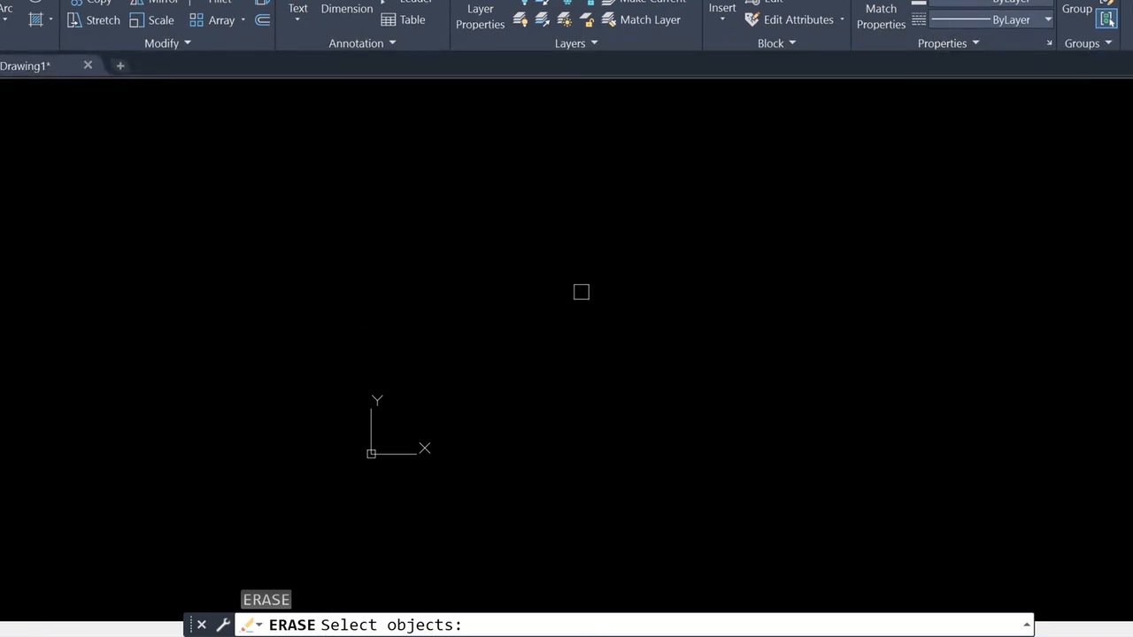
pyautogui.click(733, 191)
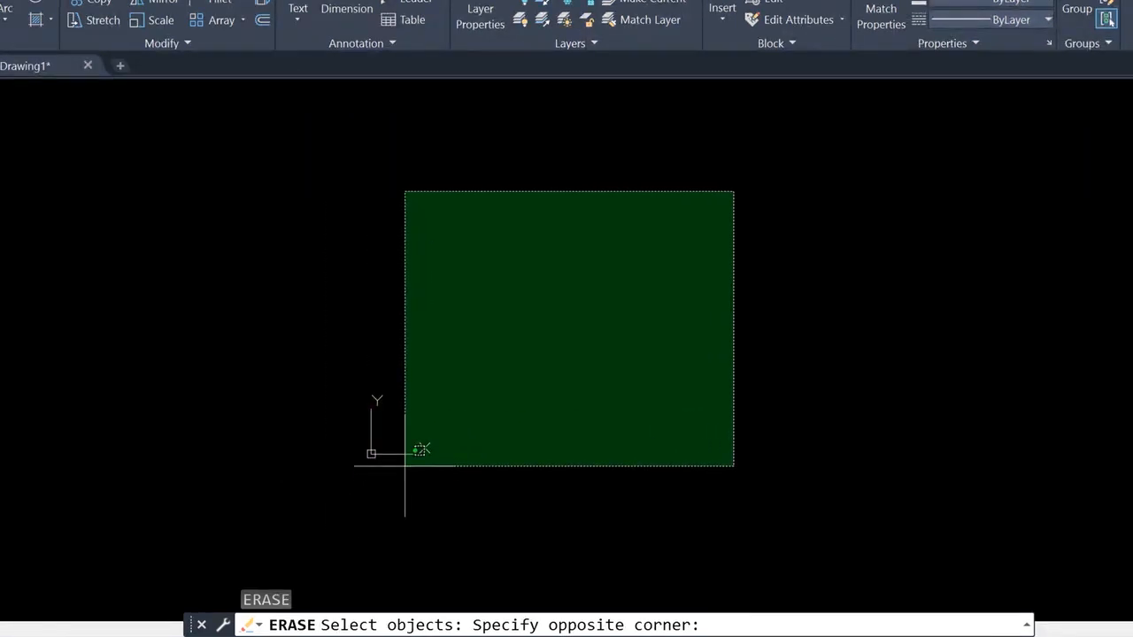
pyautogui.press('Escape')
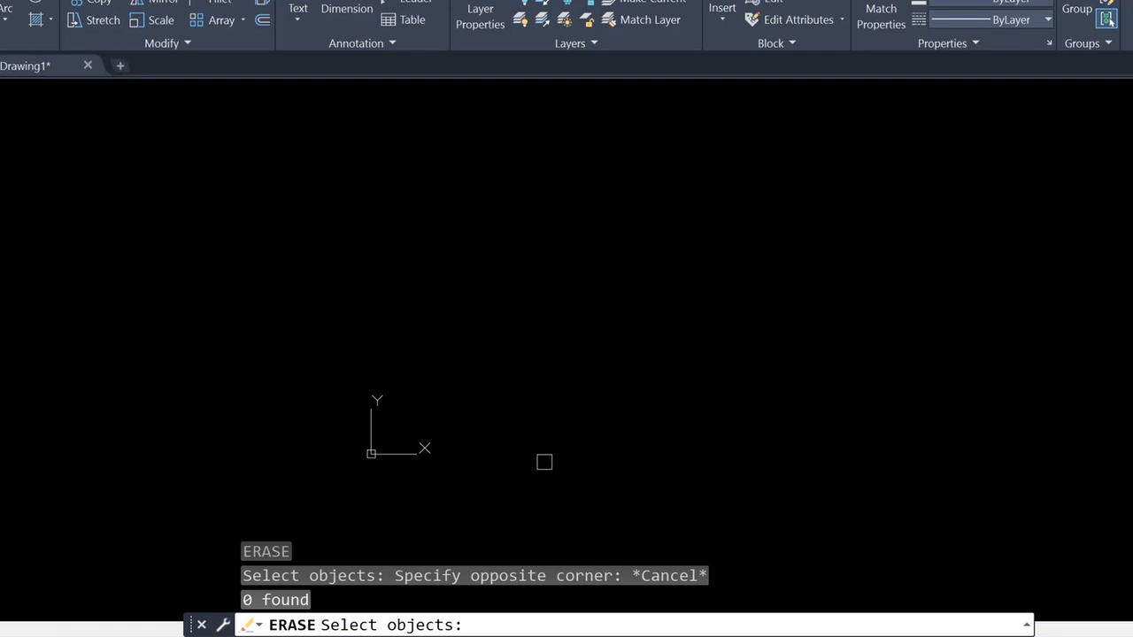
pyautogui.press('Escape')
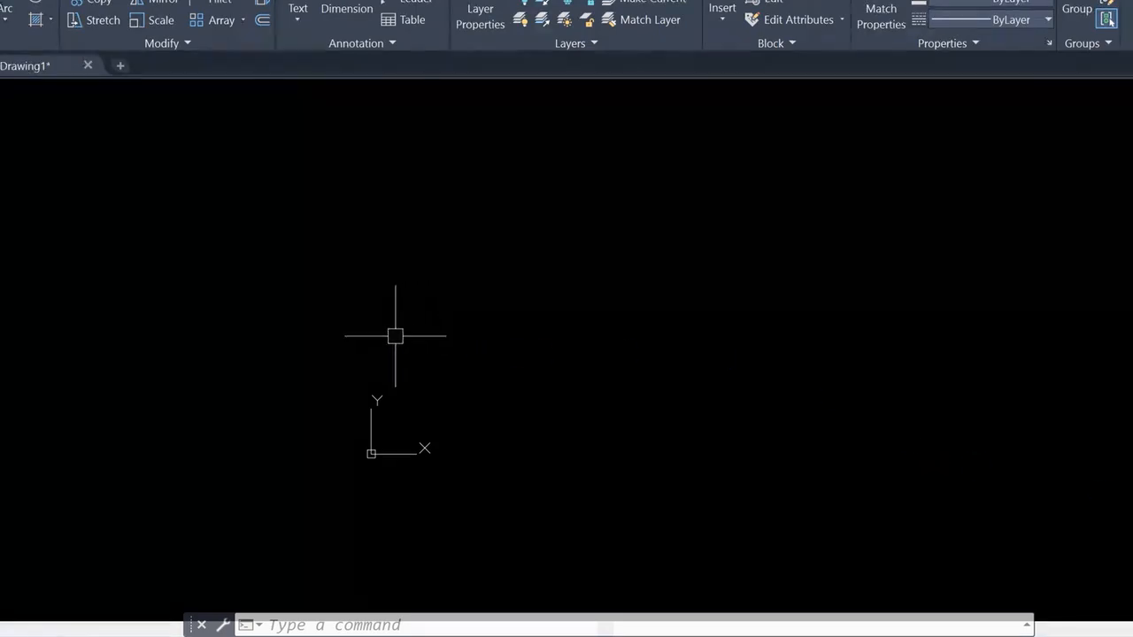
# Configure the drawing units to Architectural length with 0'-0 1/16" precision and Inches as the insertion scale.
pyautogui.write('units')
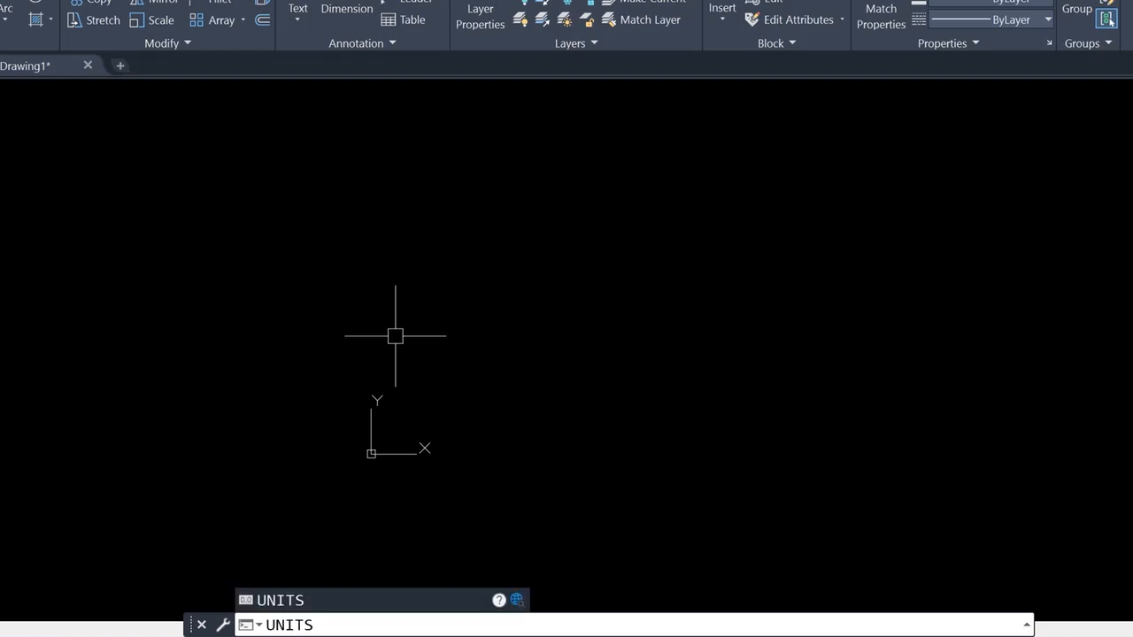
pyautogui.press('Return')
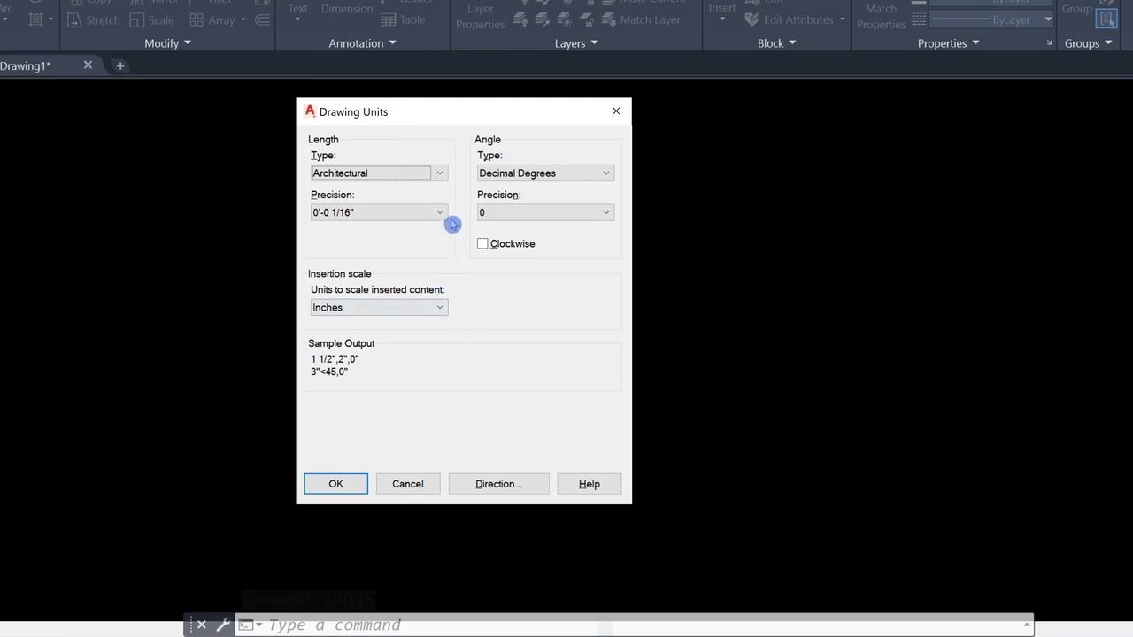
pyautogui.click(437, 177)
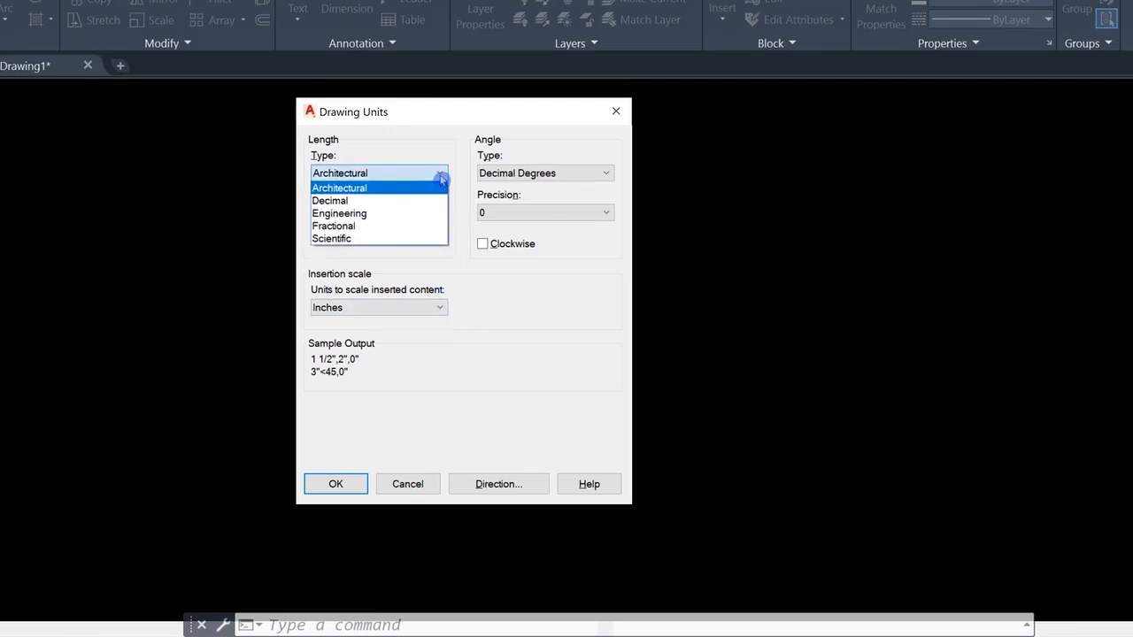
pyautogui.click(358, 187)
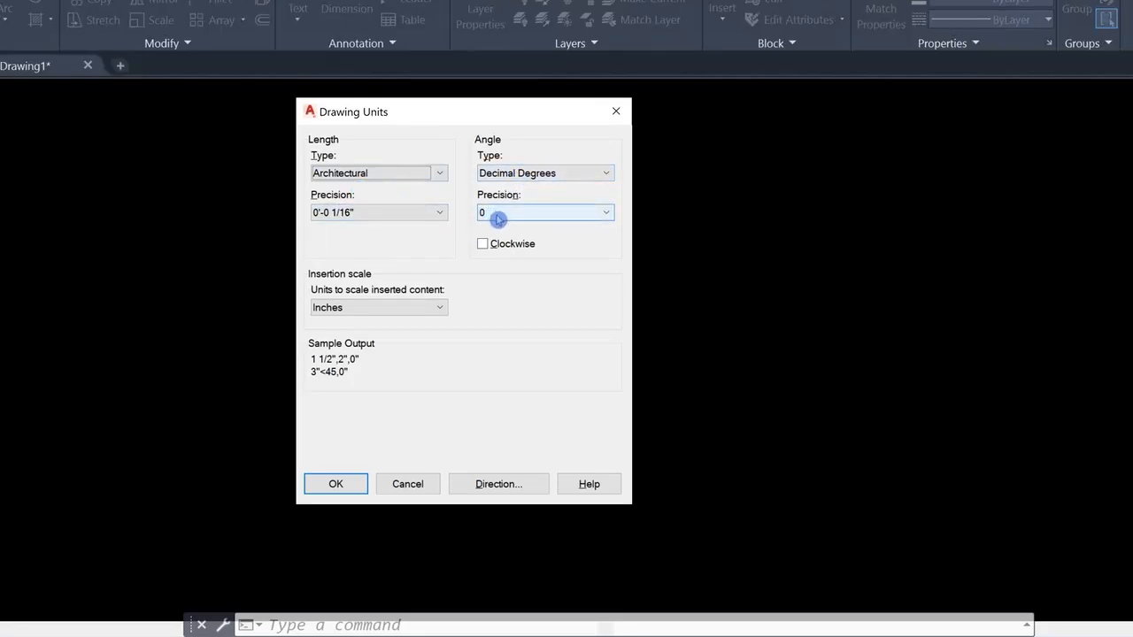
pyautogui.click(442, 219)
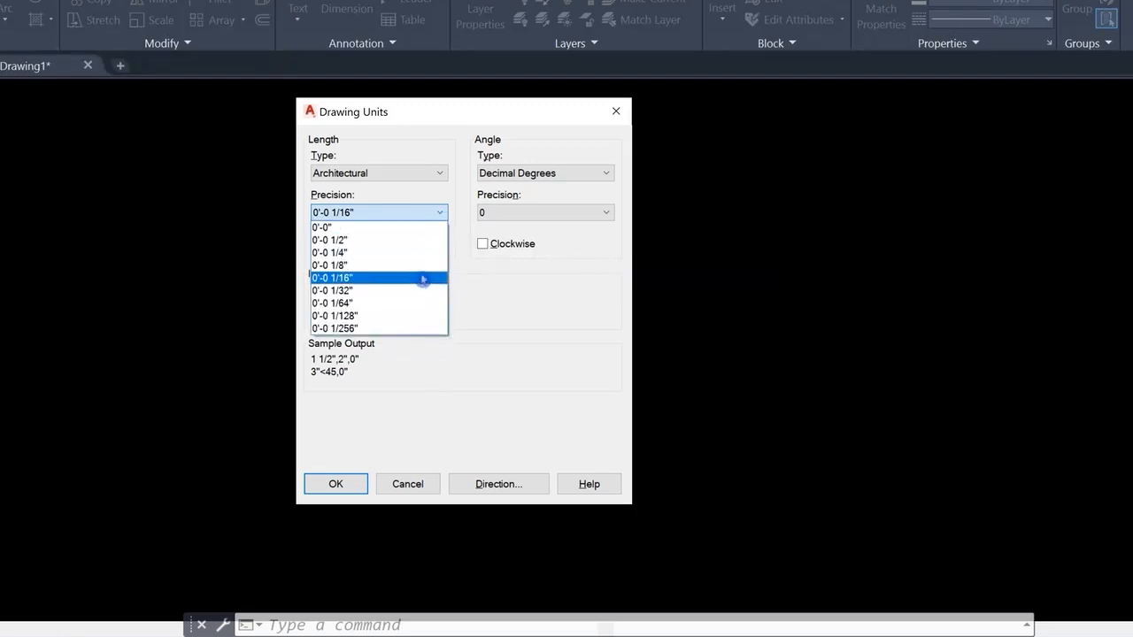
pyautogui.click(421, 281)
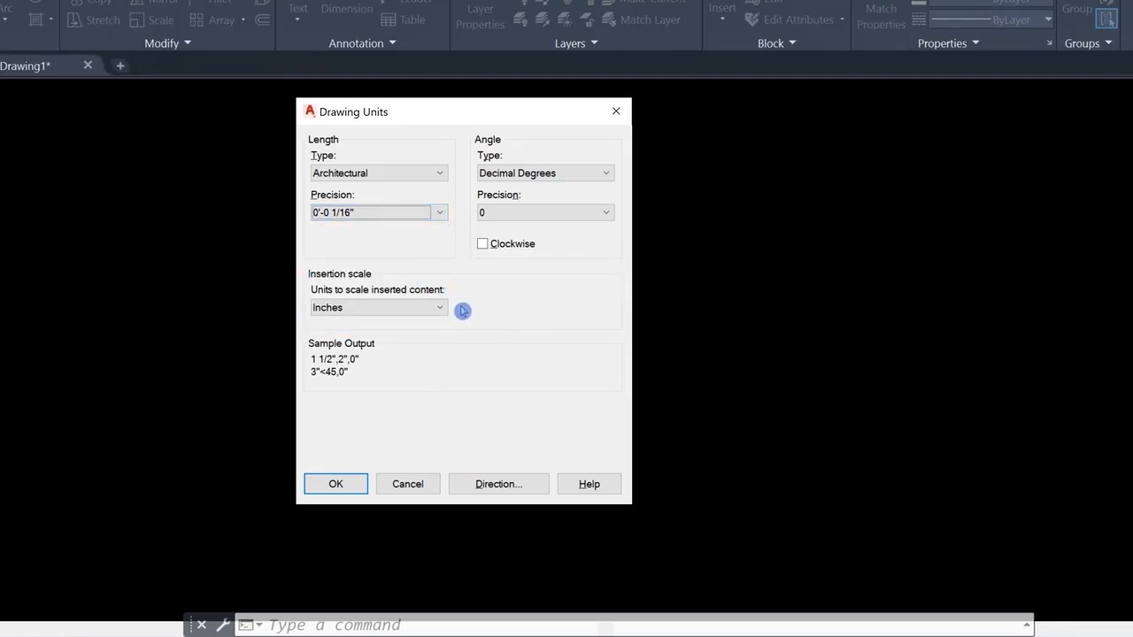
pyautogui.click(389, 310)
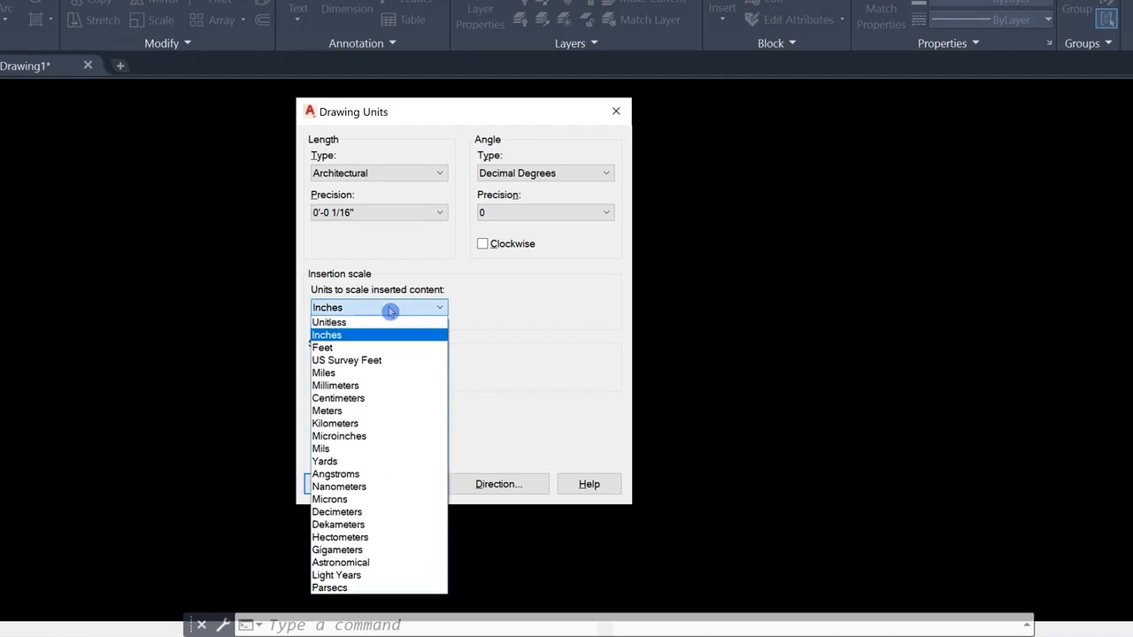
pyautogui.click(540, 323)
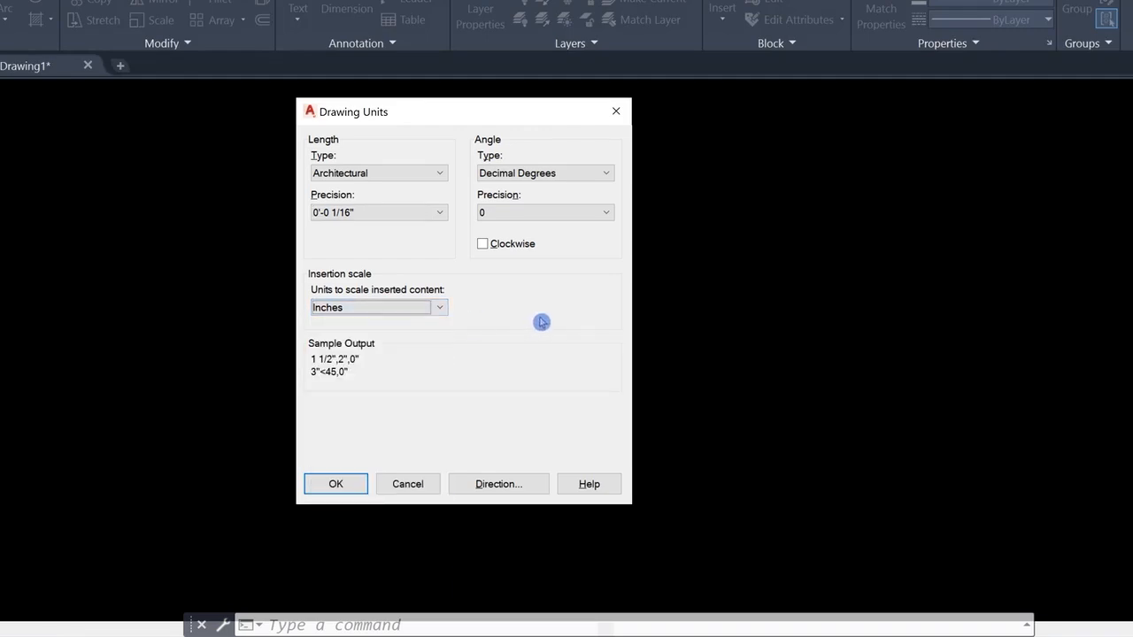
pyautogui.click(407, 177)
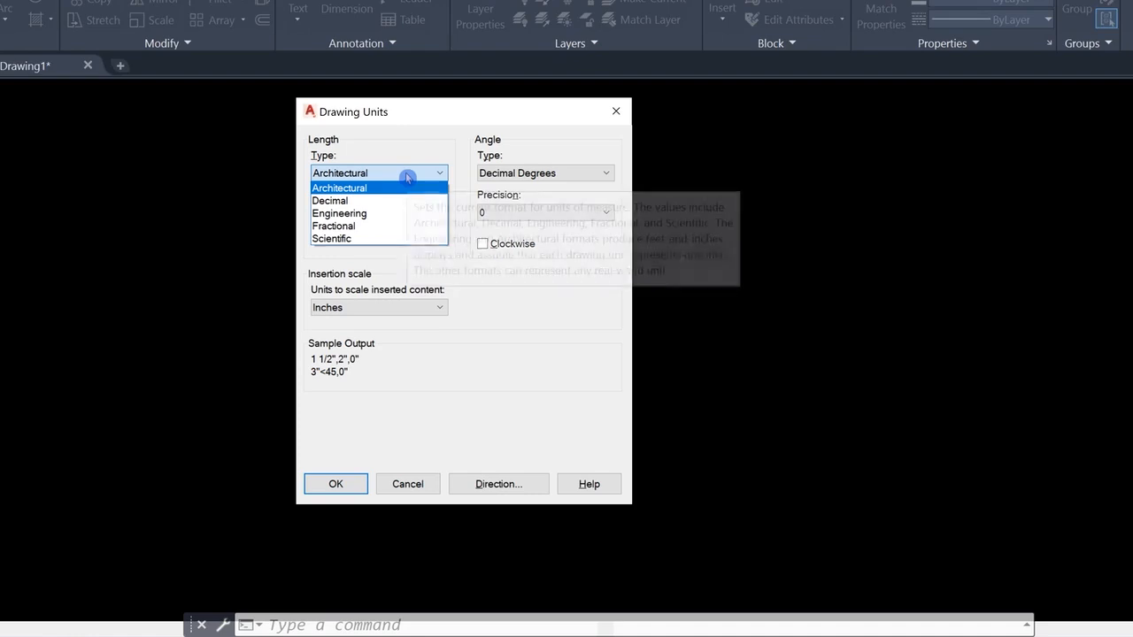
pyautogui.click(407, 174)
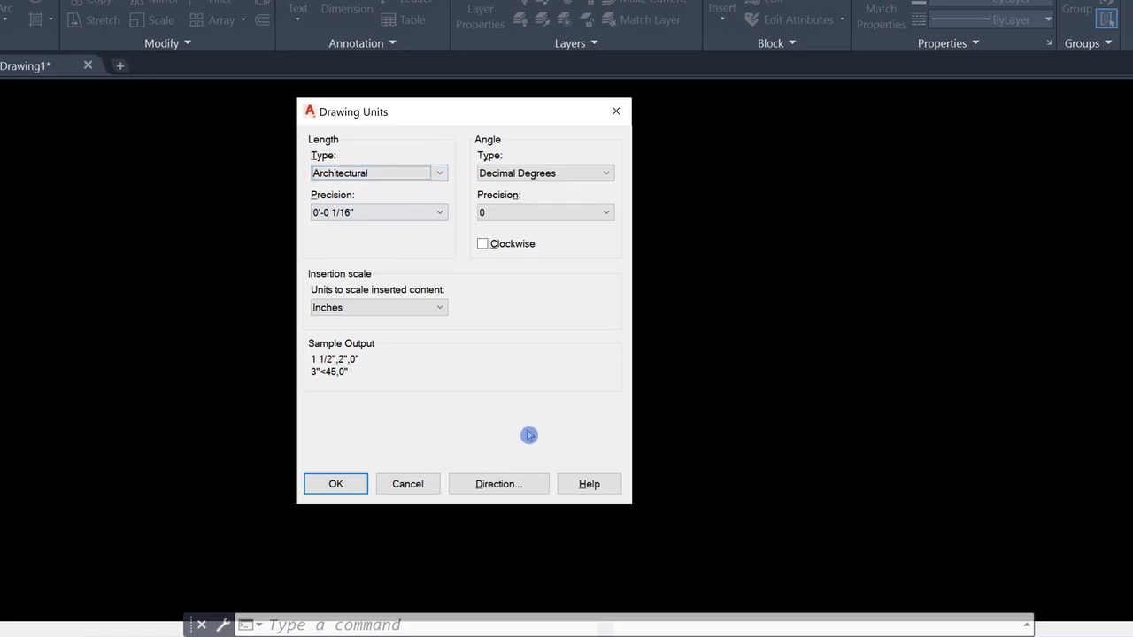
pyautogui.click(334, 491)
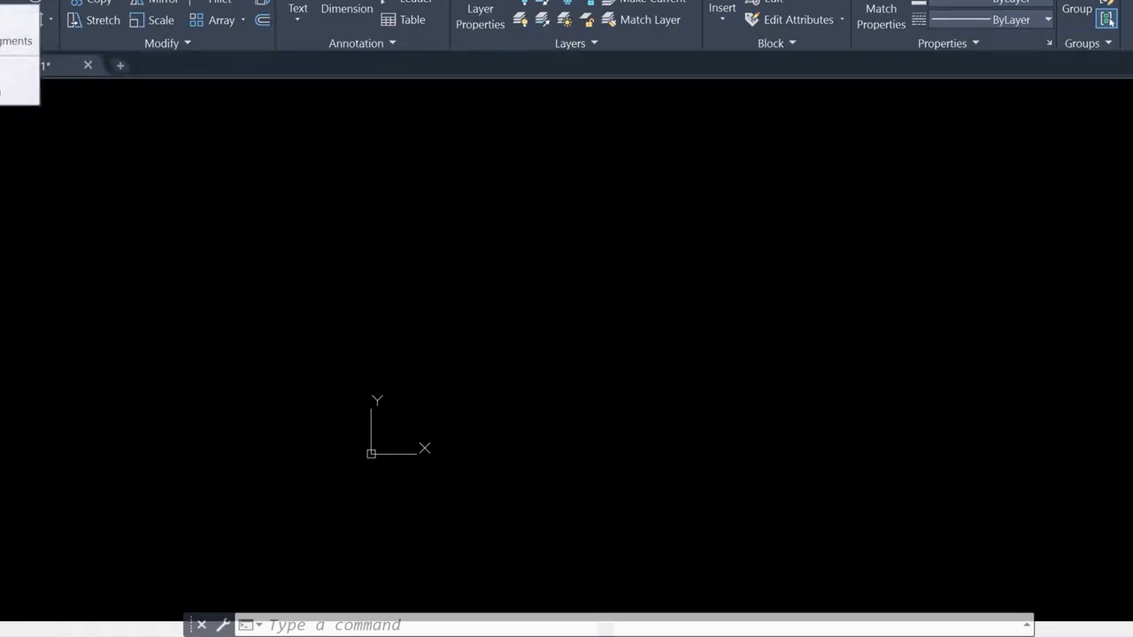
# Draw a 10' horizontal line to the right from a point near the origin, with Ortho mode on.
pyautogui.click(0, 2)
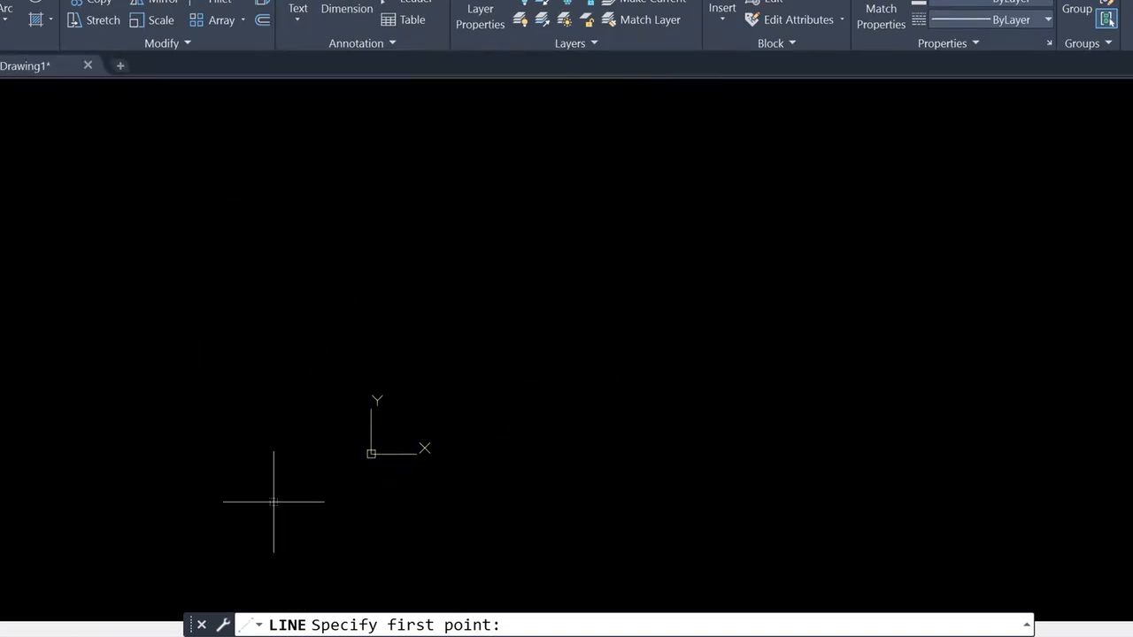
pyautogui.click(460, 370)
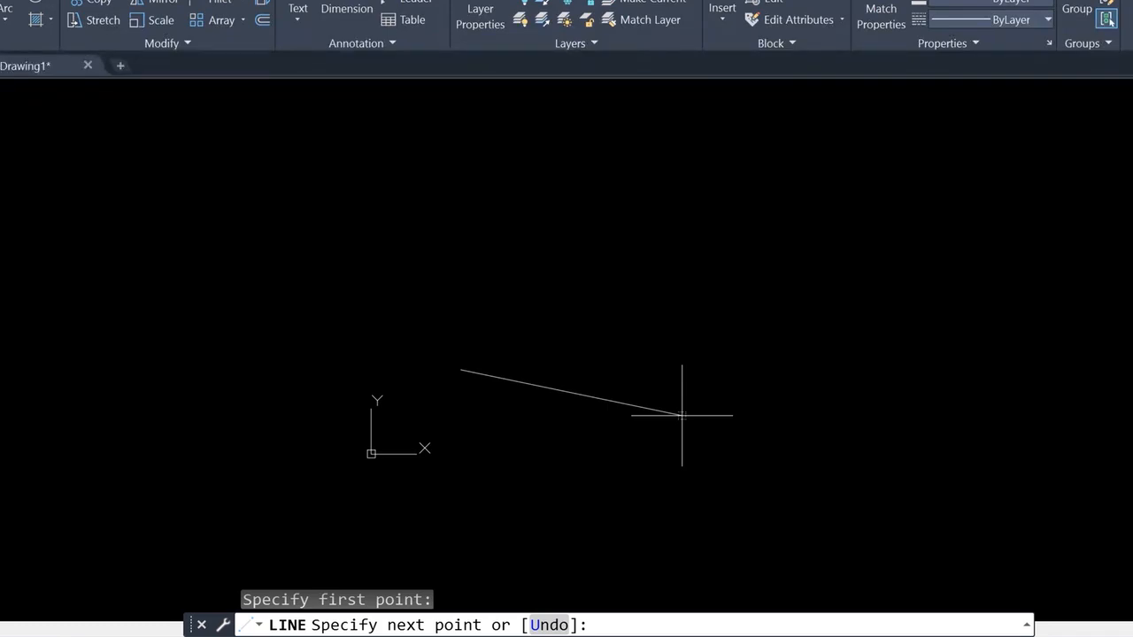
pyautogui.press('F8')
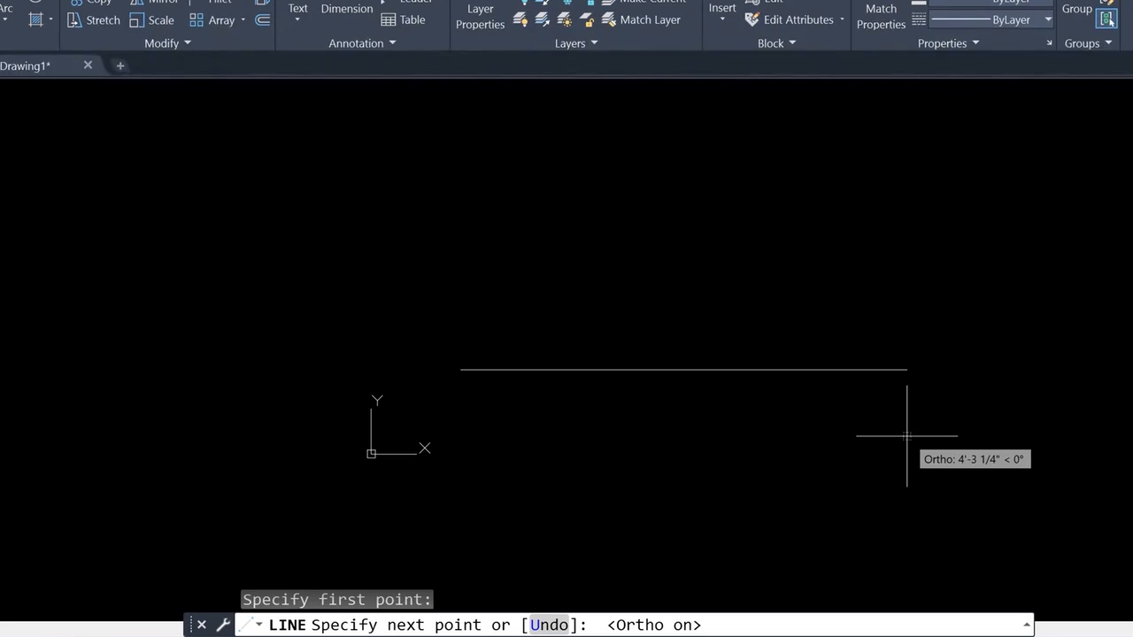
pyautogui.write("10'")
pyautogui.press('Return')
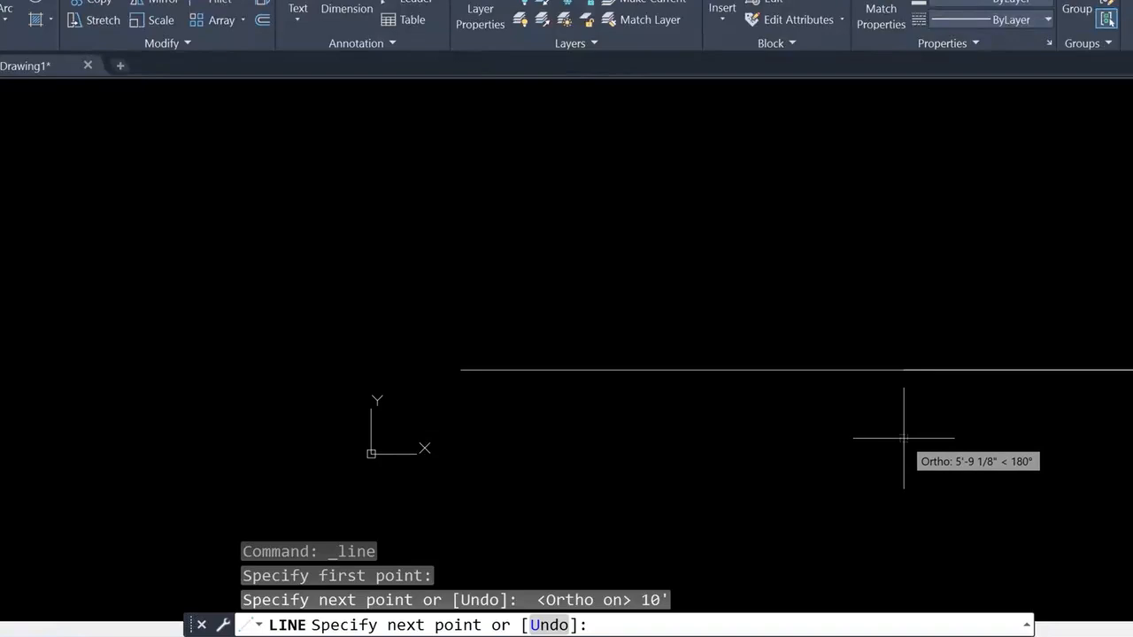
pyautogui.press('Escape')
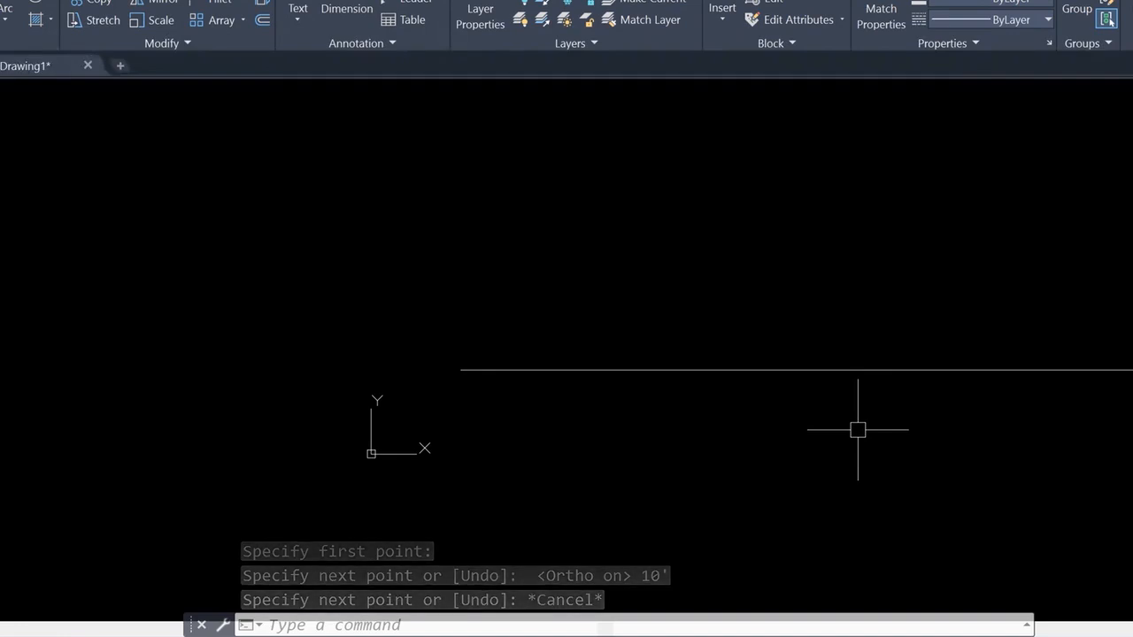
# Examine the horizontal line at different zoom levels and pan it around the drawing area.
pyautogui.scroll(-4, 804, 435)
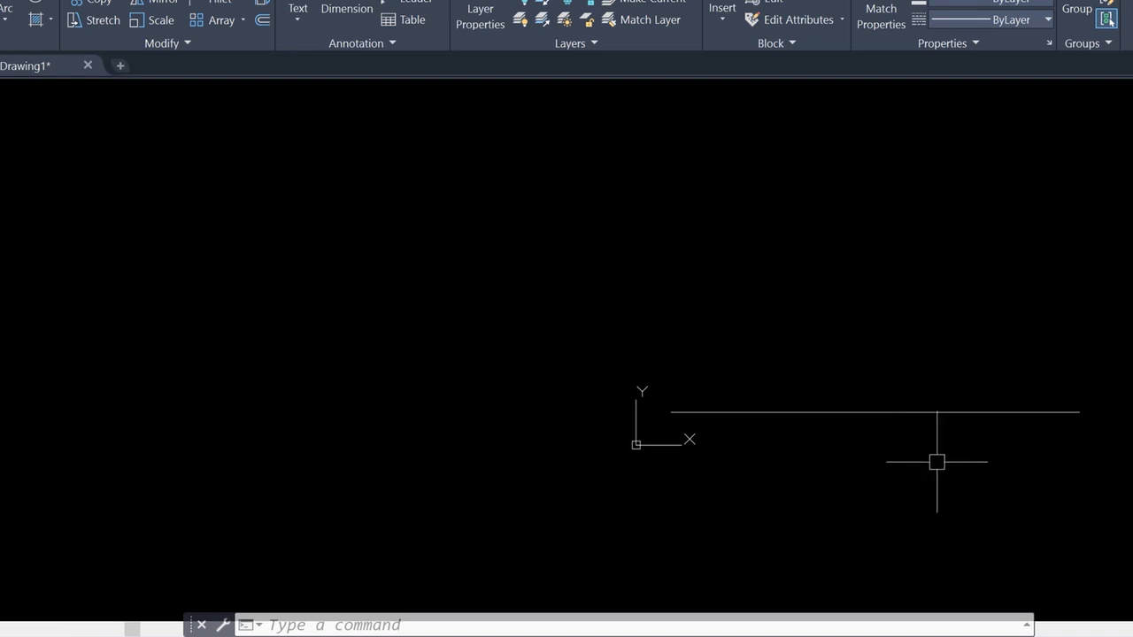
pyautogui.moveTo(936, 457); pyautogui.dragTo(937, 456, button='middle')
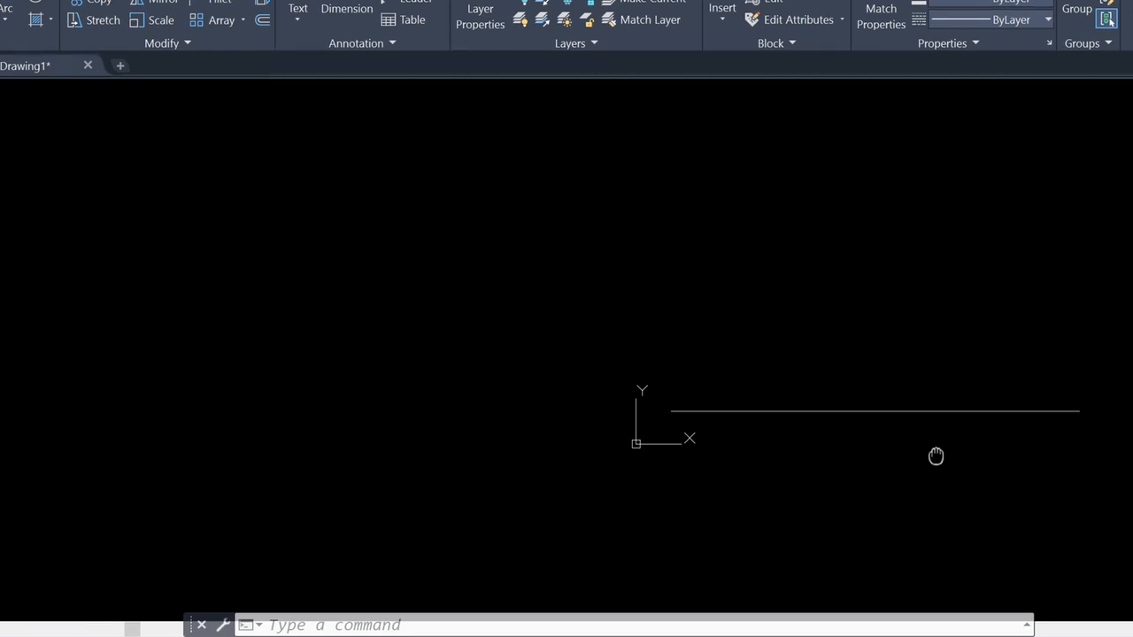
pyautogui.moveTo(936, 457); pyautogui.dragTo(596, 411, button='middle')
pyautogui.scroll(-6, 576, 399)
pyautogui.scroll(6, 575, 399)
pyautogui.scroll(2, 576, 399)
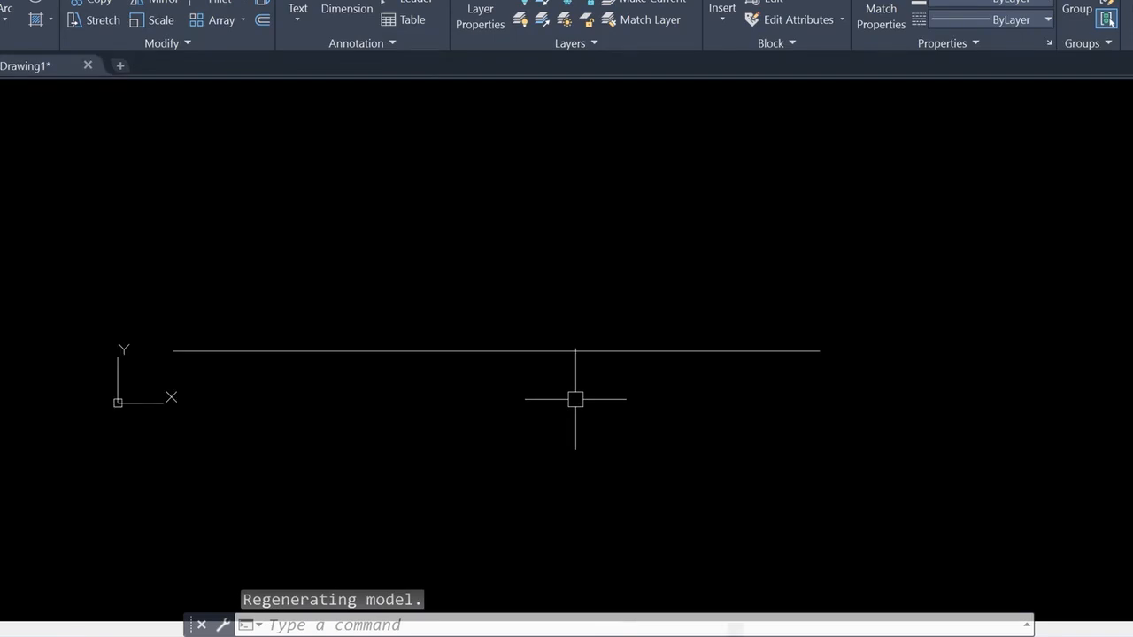
pyautogui.scroll(-2, 575, 398)
pyautogui.moveTo(576, 399); pyautogui.dragTo(524, 428, button='middle')
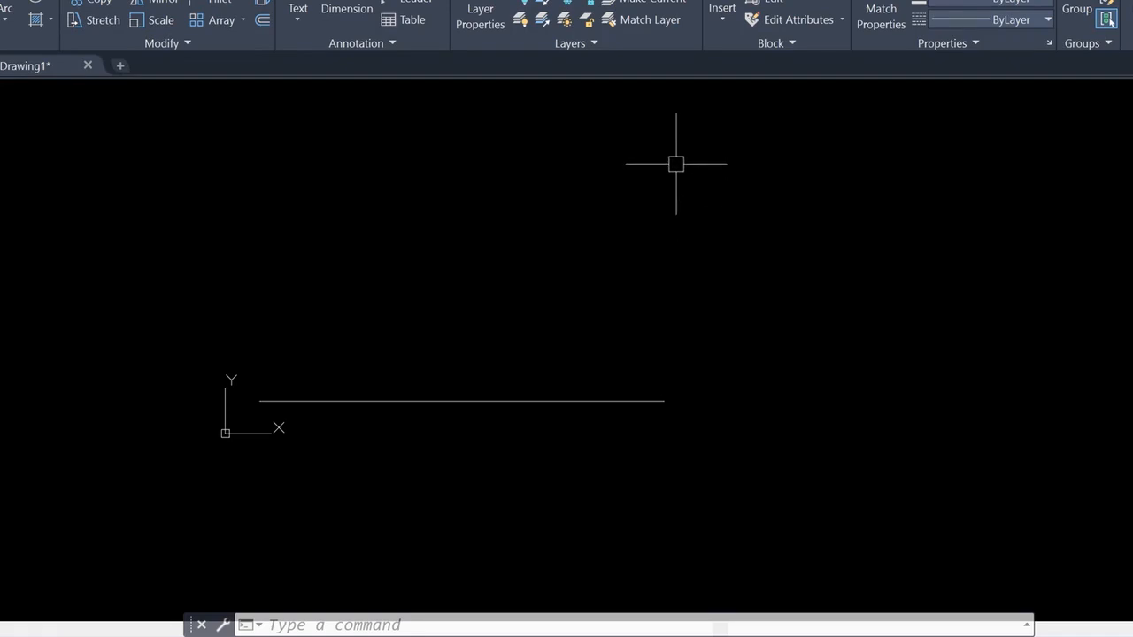
pyautogui.moveTo(692, 351); pyautogui.dragTo(679, 456, button='middle')
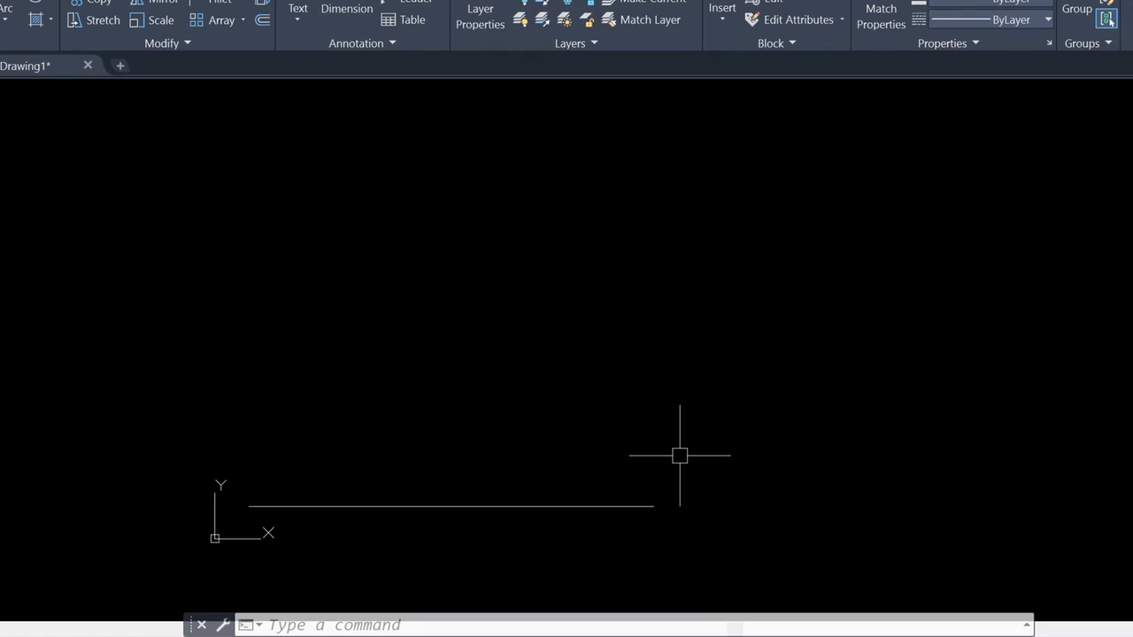
# Review the running object snap modes in the drafting settings and accept them with Endpoint enabled.
pyautogui.press('Escape')
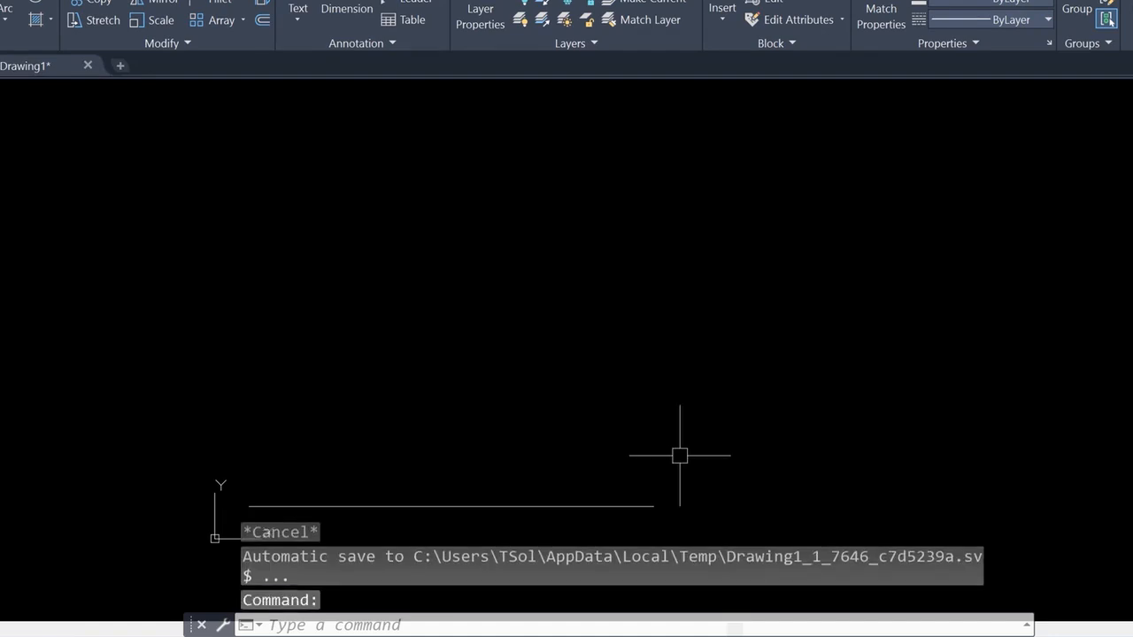
pyautogui.write('OSnap')
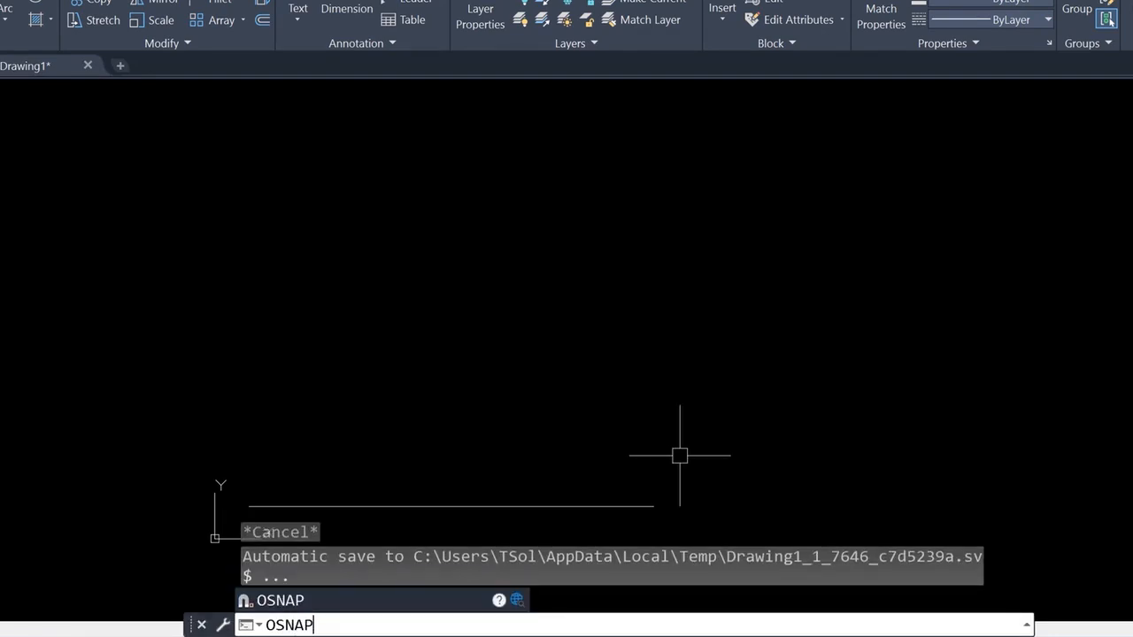
pyautogui.press('Return')
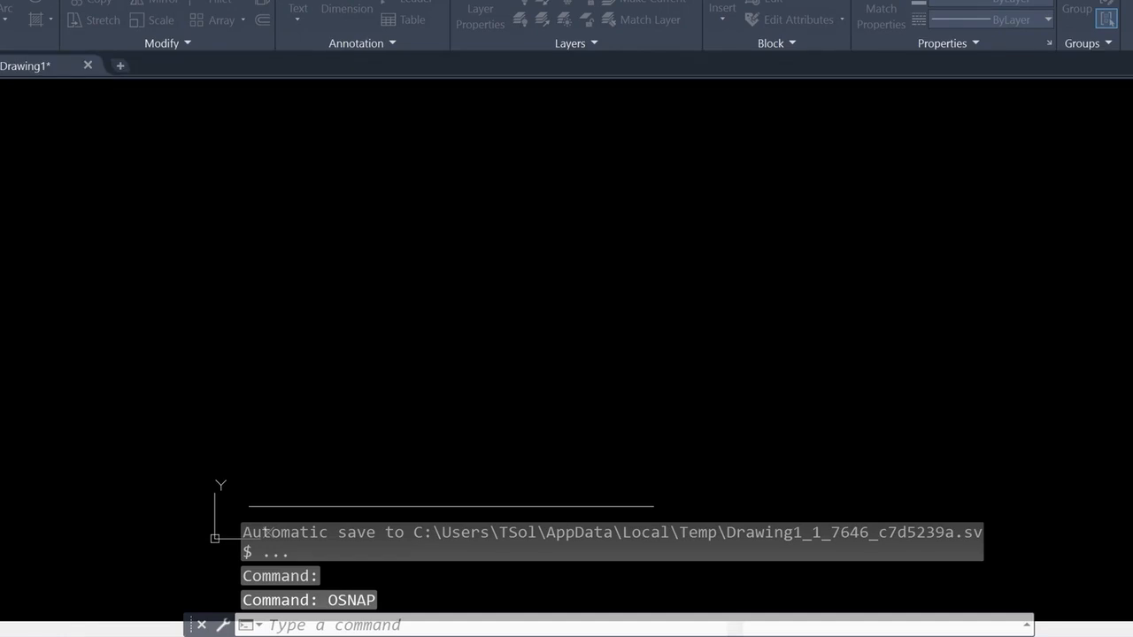
pyautogui.moveTo(698, 236); pyautogui.dragTo(475, 109)
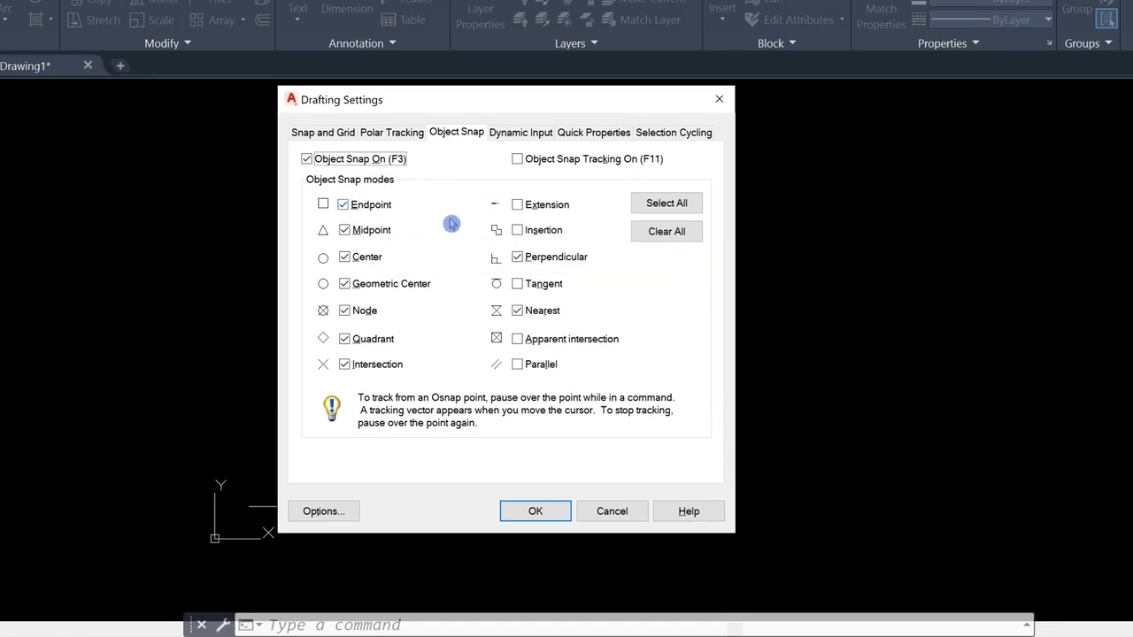
pyautogui.doubleClick(354, 209)
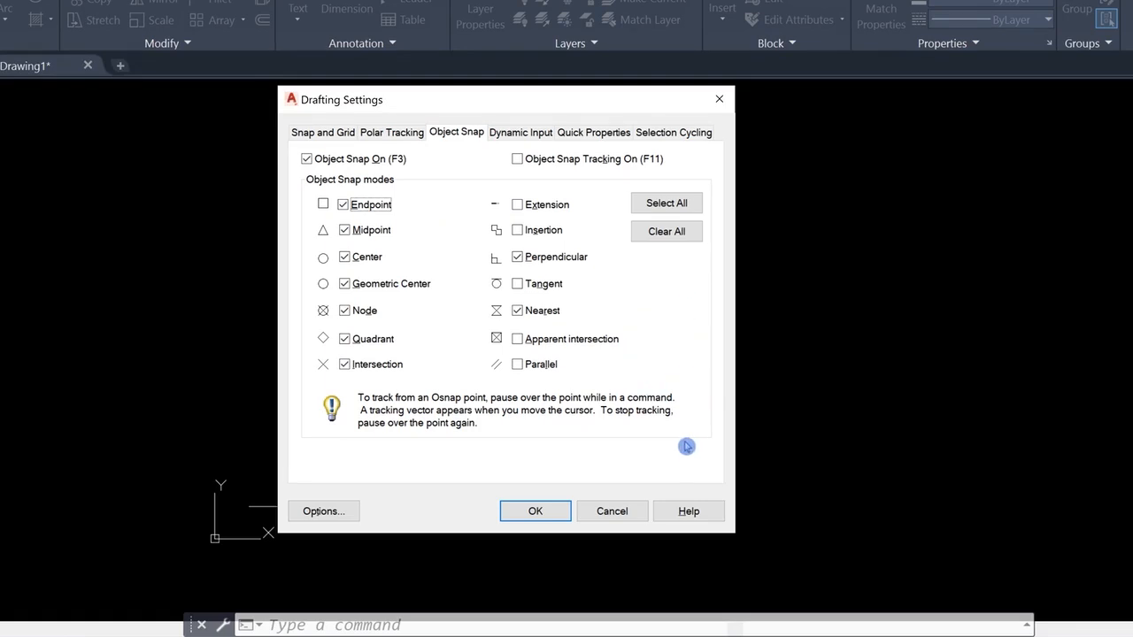
pyautogui.click(537, 512)
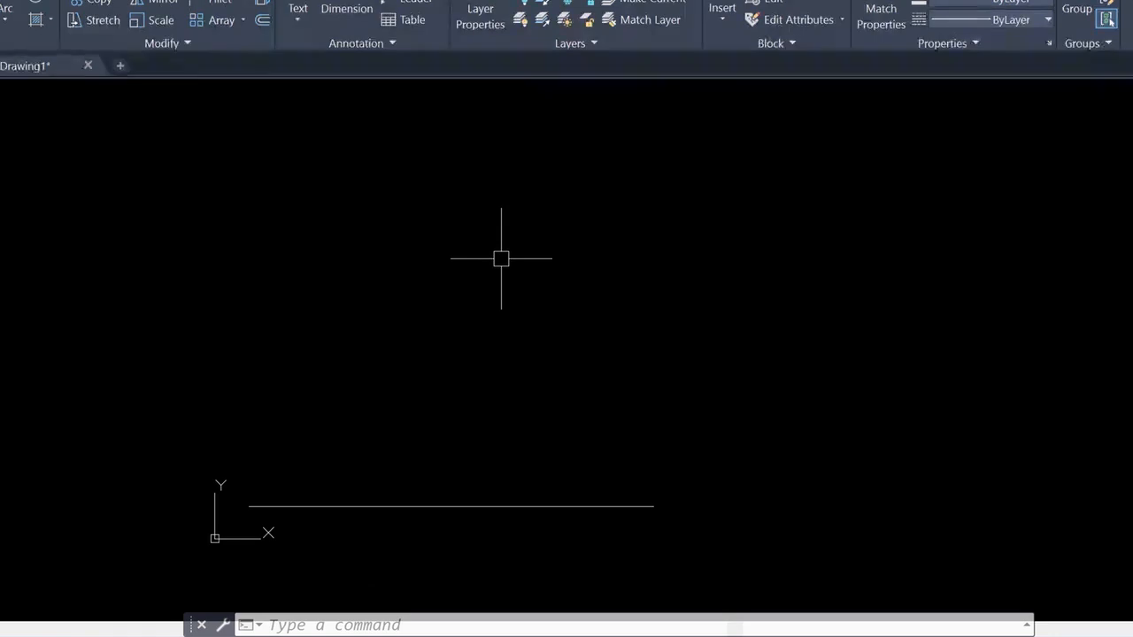
# Draw a 12' vertical line upward from the right endpoint of the horizontal line, trying Ortho off and on before placing it.
pyautogui.write('L')
pyautogui.press('Return')
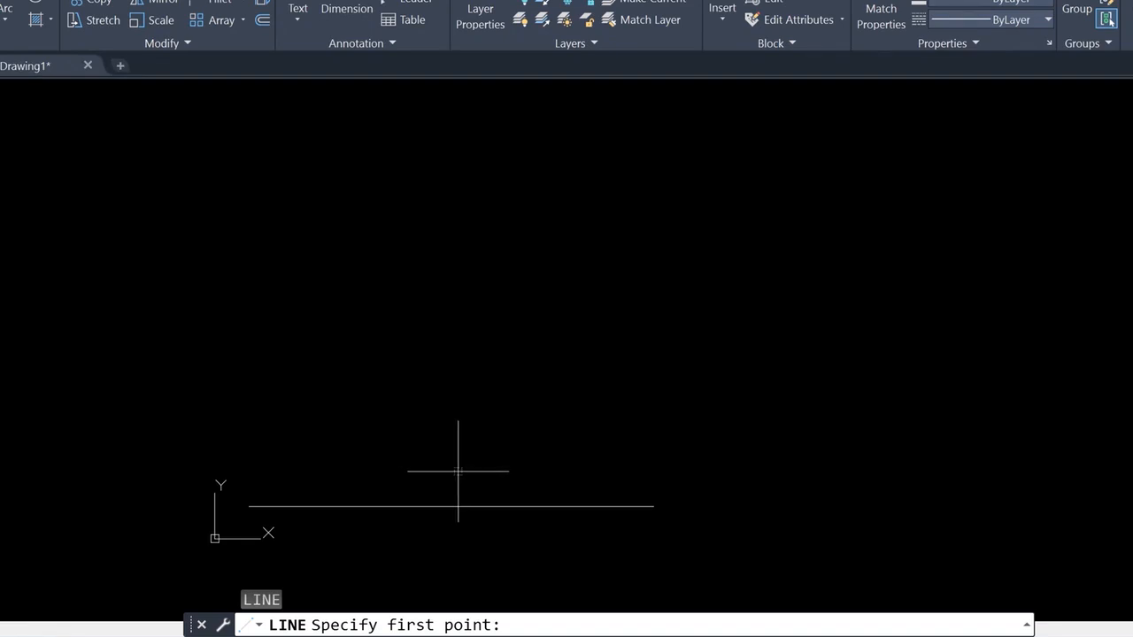
pyautogui.click(653, 506)
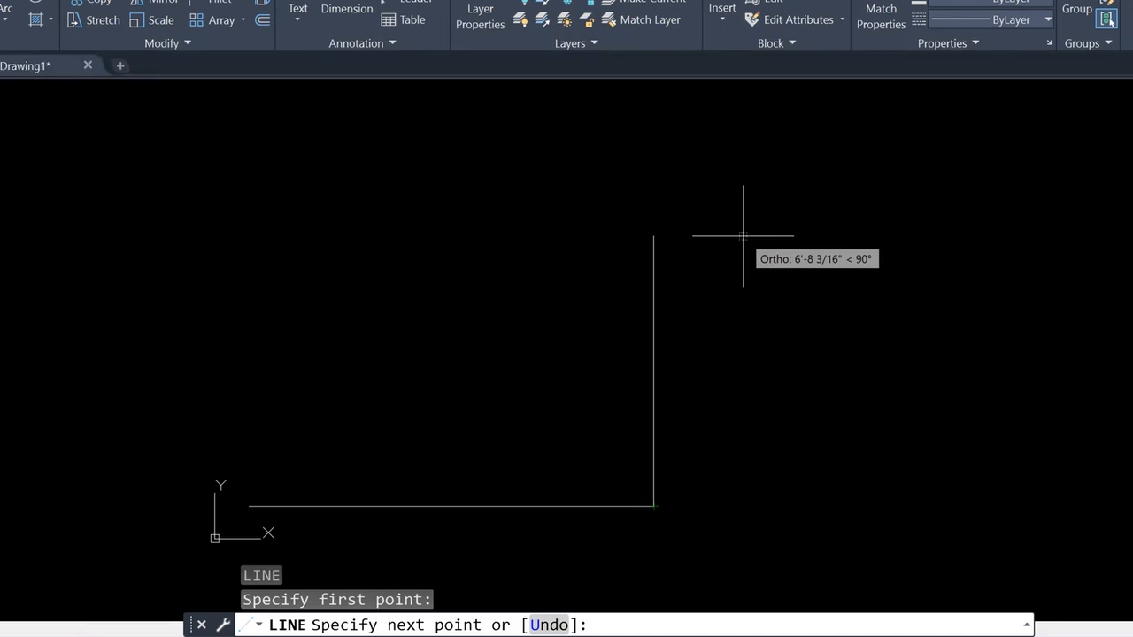
pyautogui.press('F8')
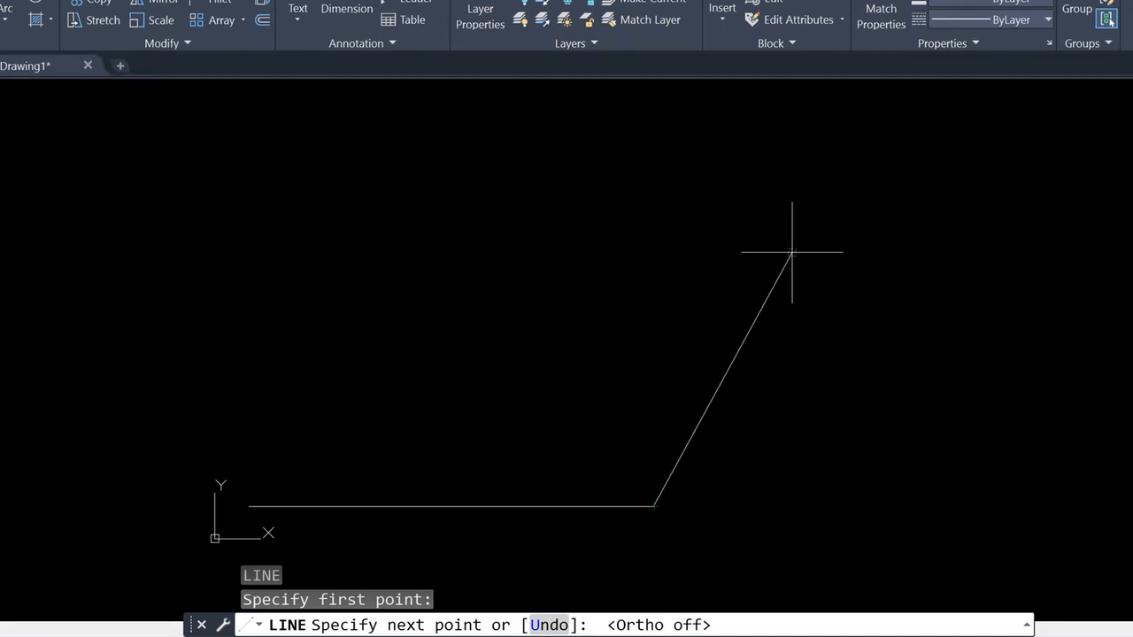
pyautogui.press('F8')
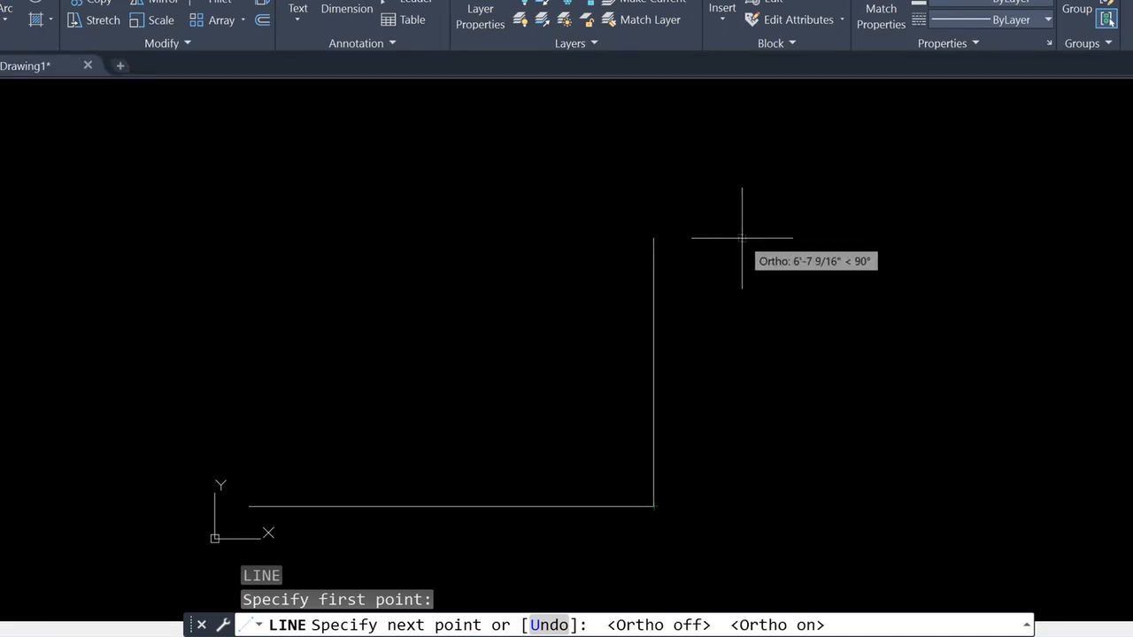
pyautogui.press('F8')
pyautogui.press('F8')
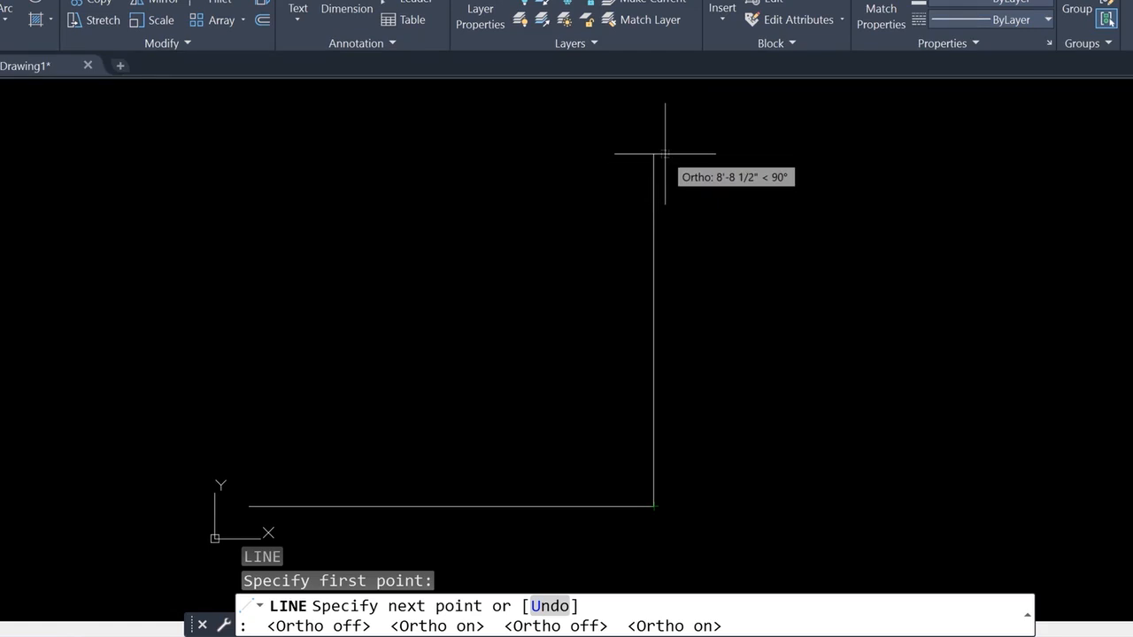
pyautogui.write('12')
pyautogui.press('Return')
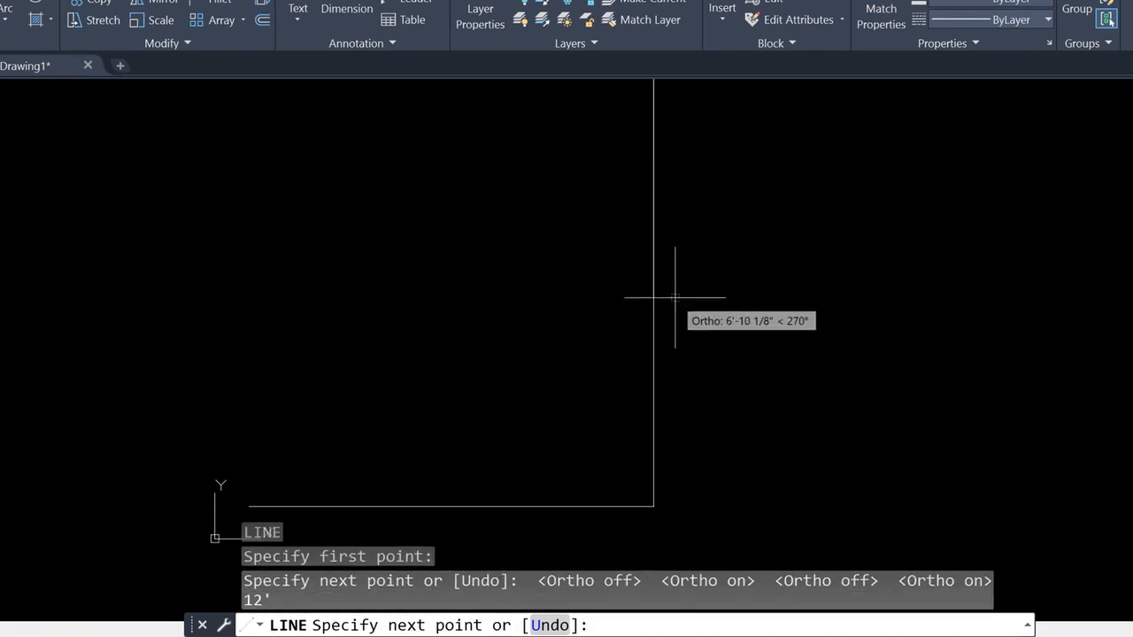
# Continue with a 10' horizontal segment running left from the top of the vertical line.
pyautogui.scroll(-1, 677, 286)
pyautogui.moveTo(677, 257); pyautogui.dragTo(693, 298, button='middle')
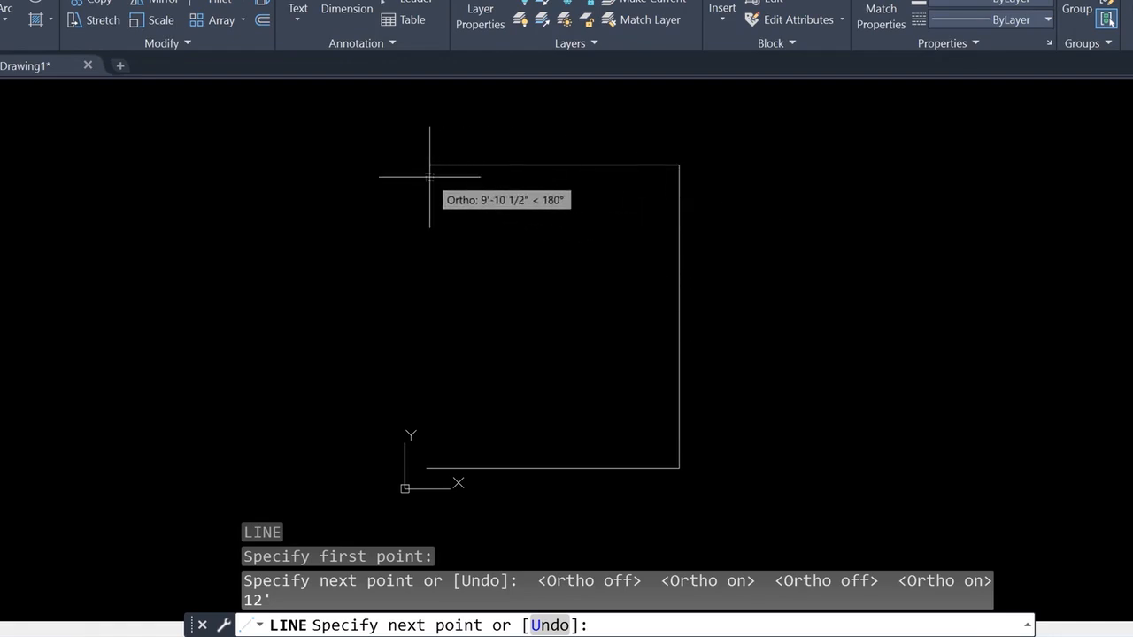
pyautogui.press('Return')
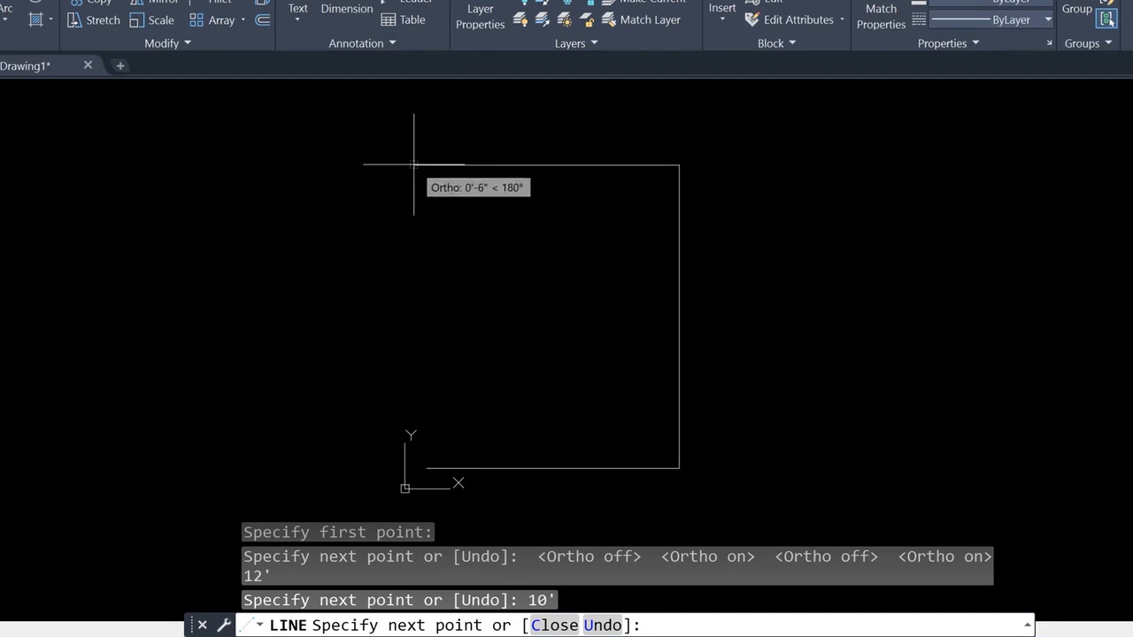
# Close the rectangle with a vertical line down to the left endpoint of the bottom line and end the Line command.
pyautogui.click(426, 469)
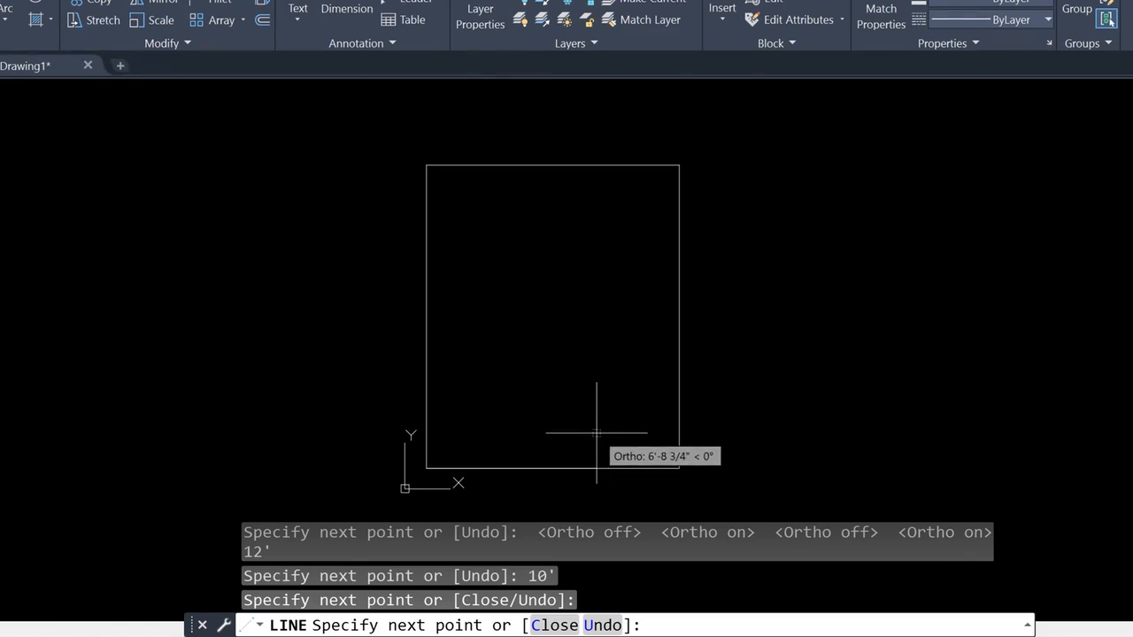
pyautogui.press('Escape')
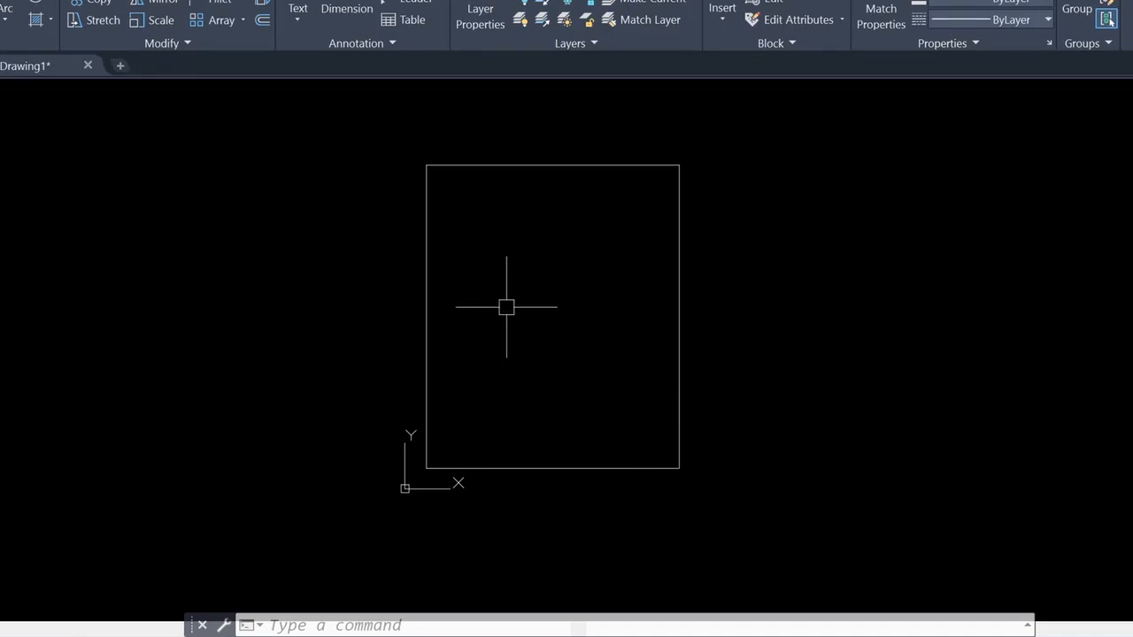
# Offset all four sides of the rectangle 4 inches inward to create a parallel inner outline.
pyautogui.write('O')
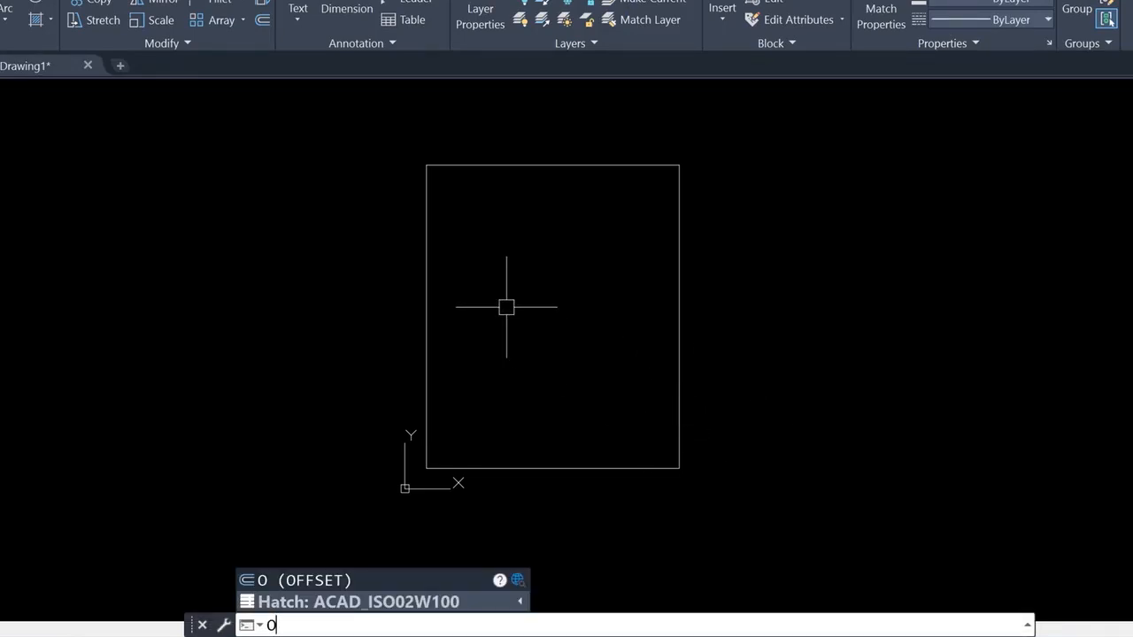
pyautogui.press('Return')
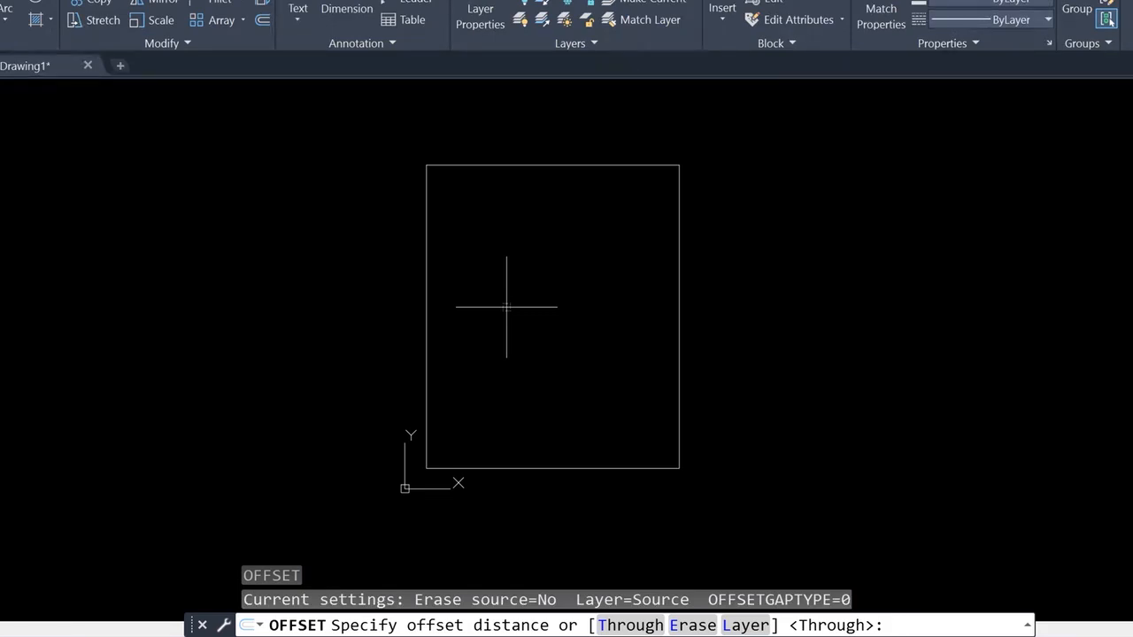
pyautogui.press('Return')
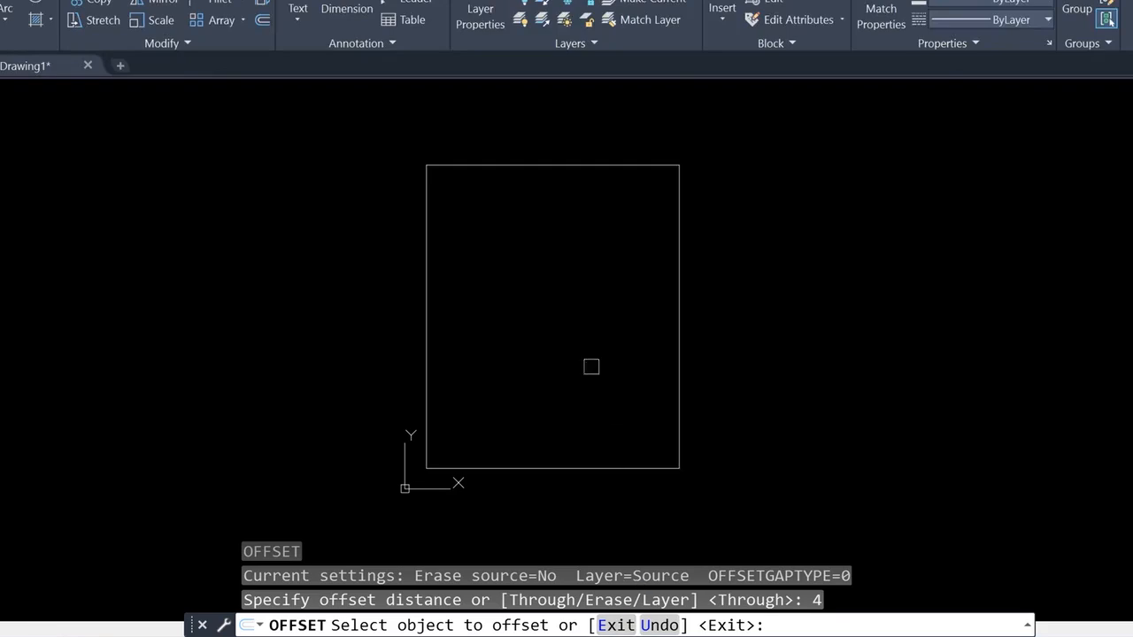
pyautogui.click(577, 162)
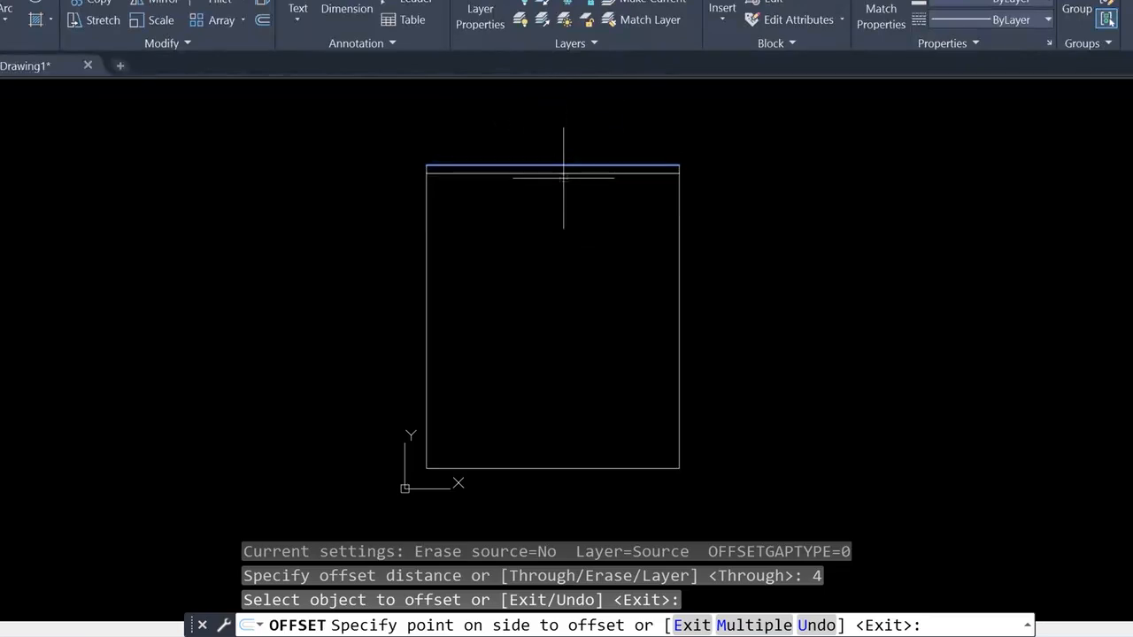
pyautogui.click(570, 265)
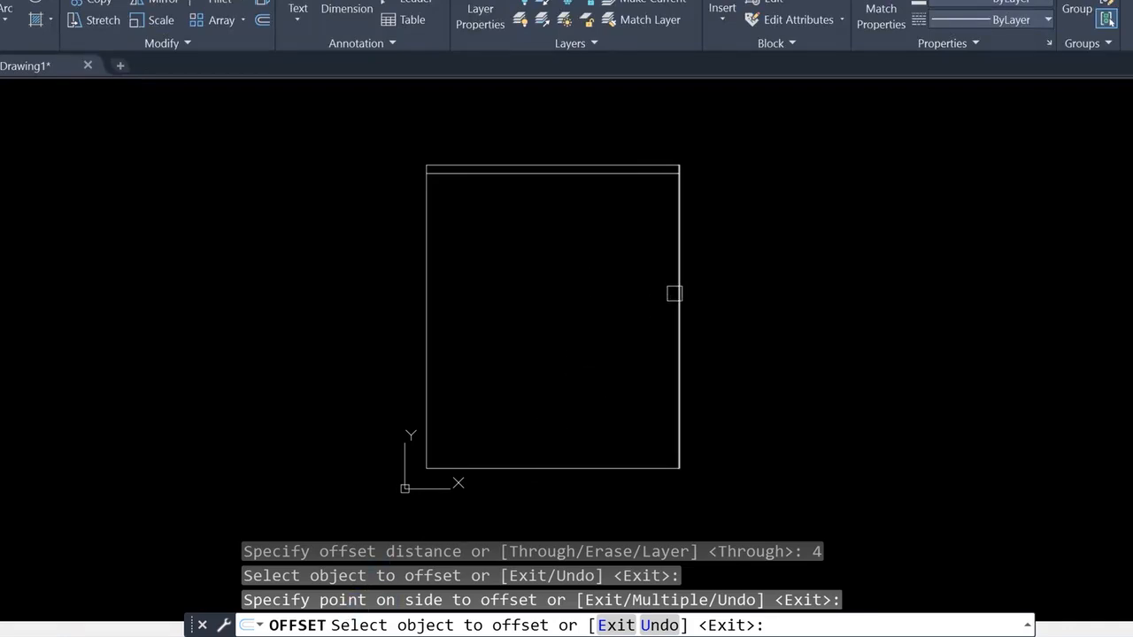
pyautogui.click(677, 293)
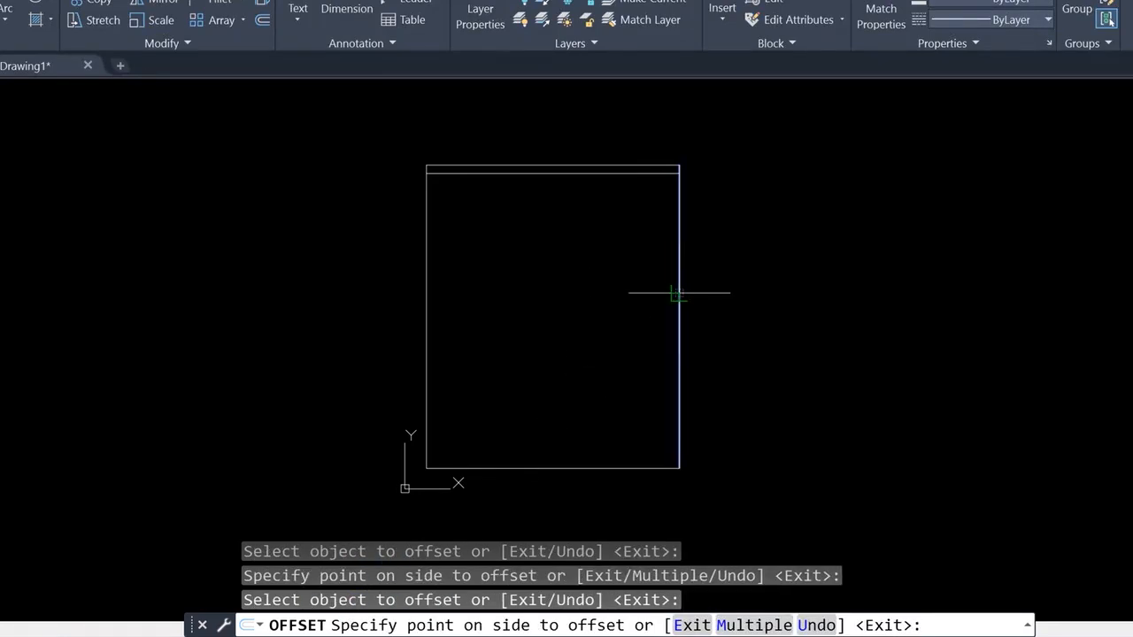
pyautogui.click(580, 293)
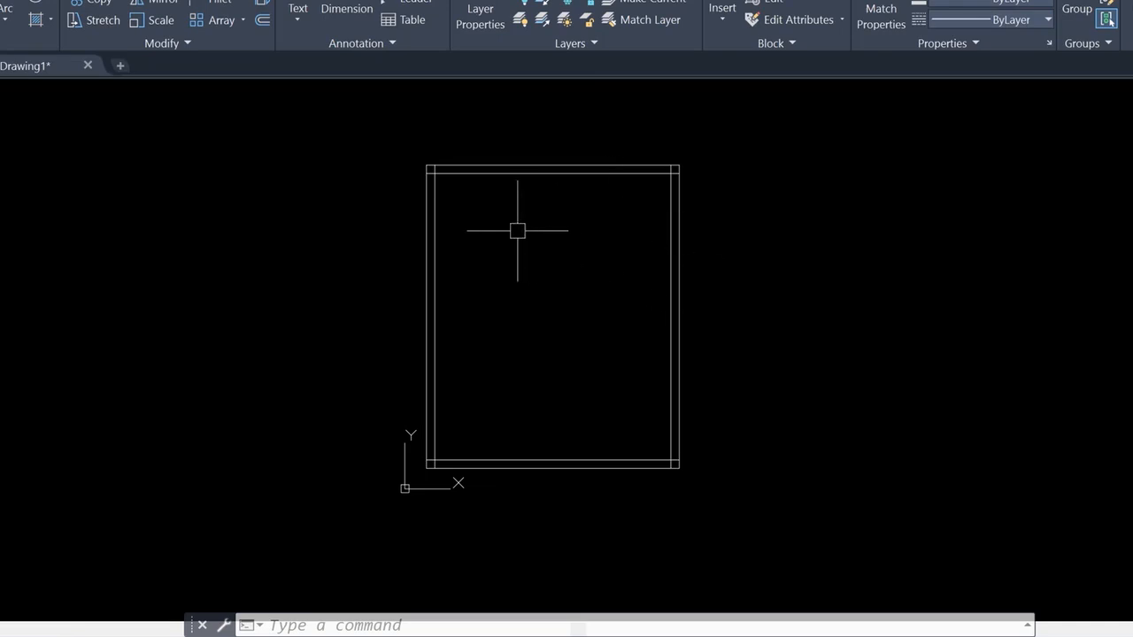
# Trim the two overlapping inner line ends at the upper-left corner, using the four lines meeting there as cutting edges.
pyautogui.scroll(8, 448, 186)
pyautogui.moveTo(443, 185); pyautogui.dragTo(537, 360, button='middle')
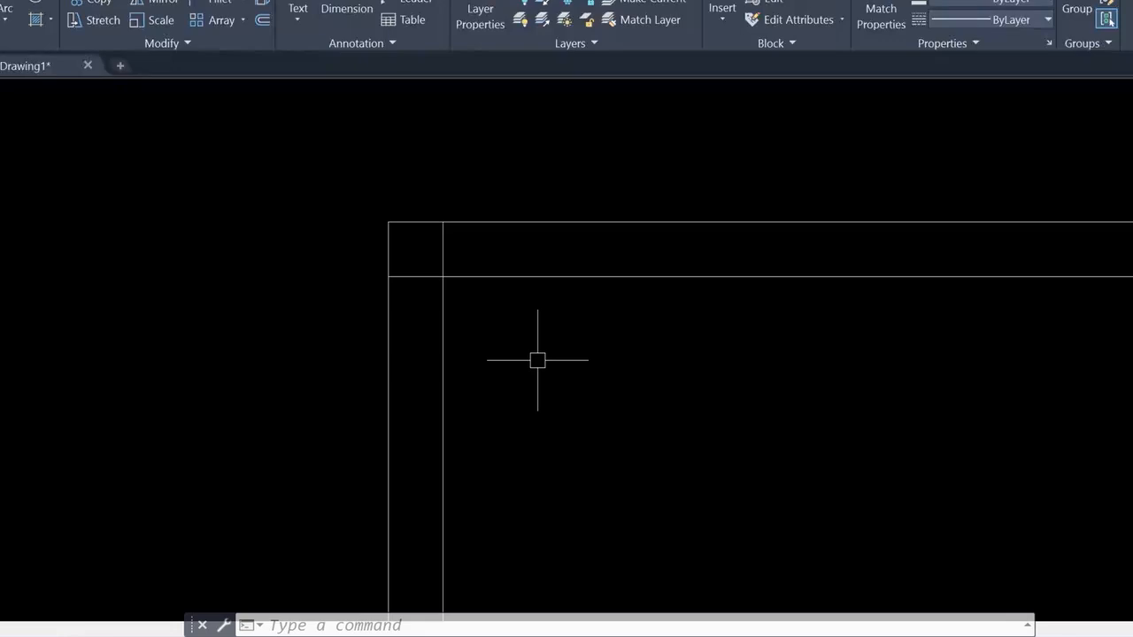
pyautogui.write('trim')
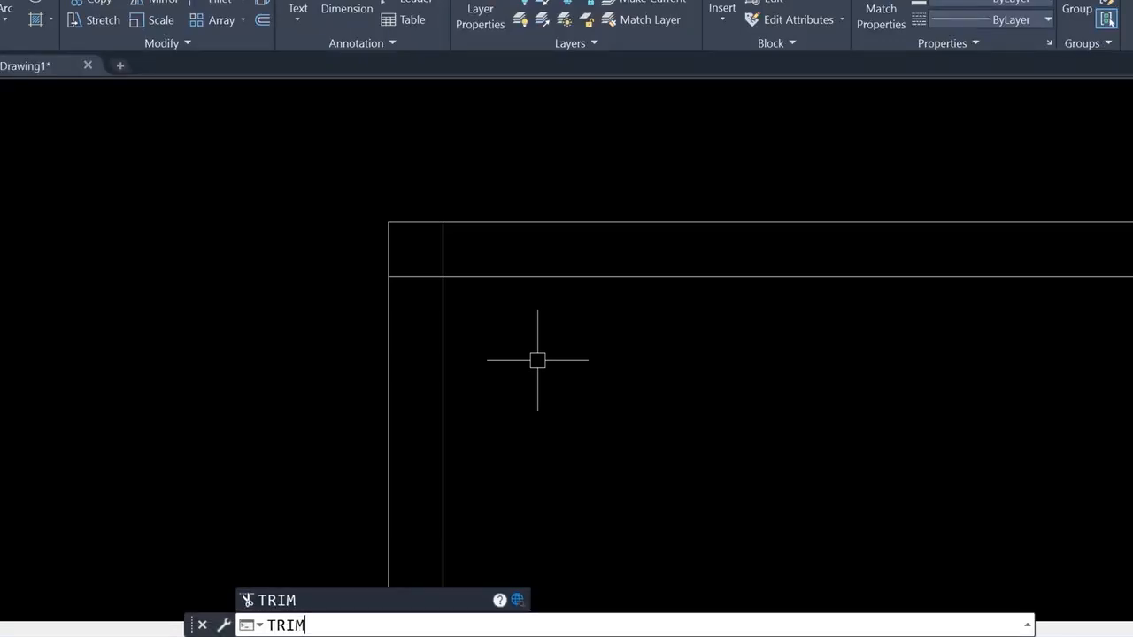
pyautogui.press('Return')
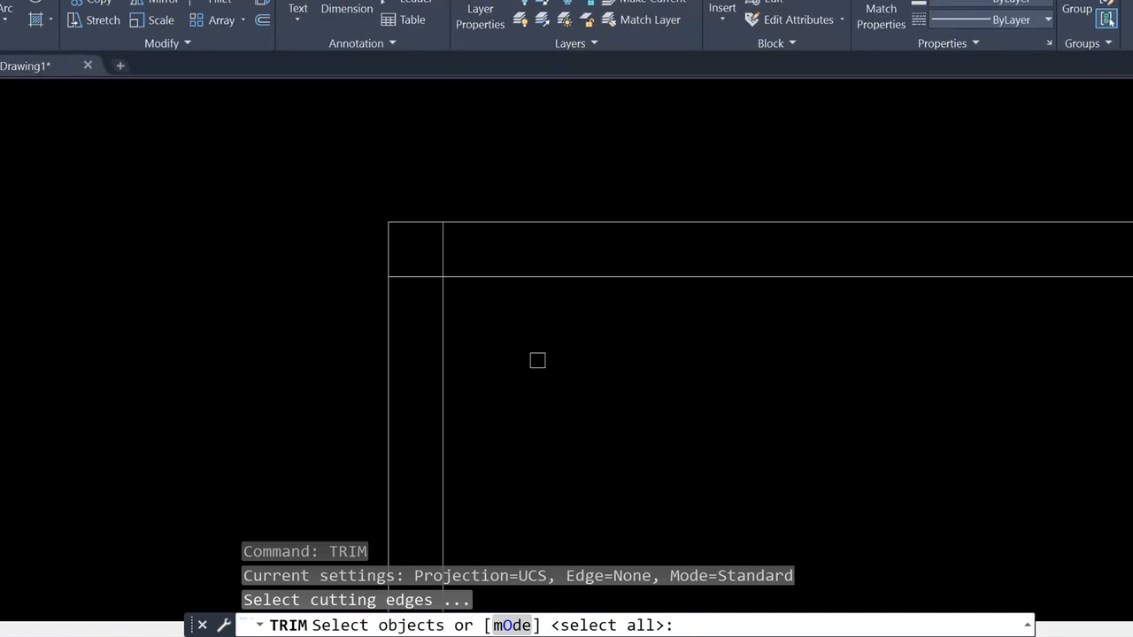
pyautogui.click(522, 162)
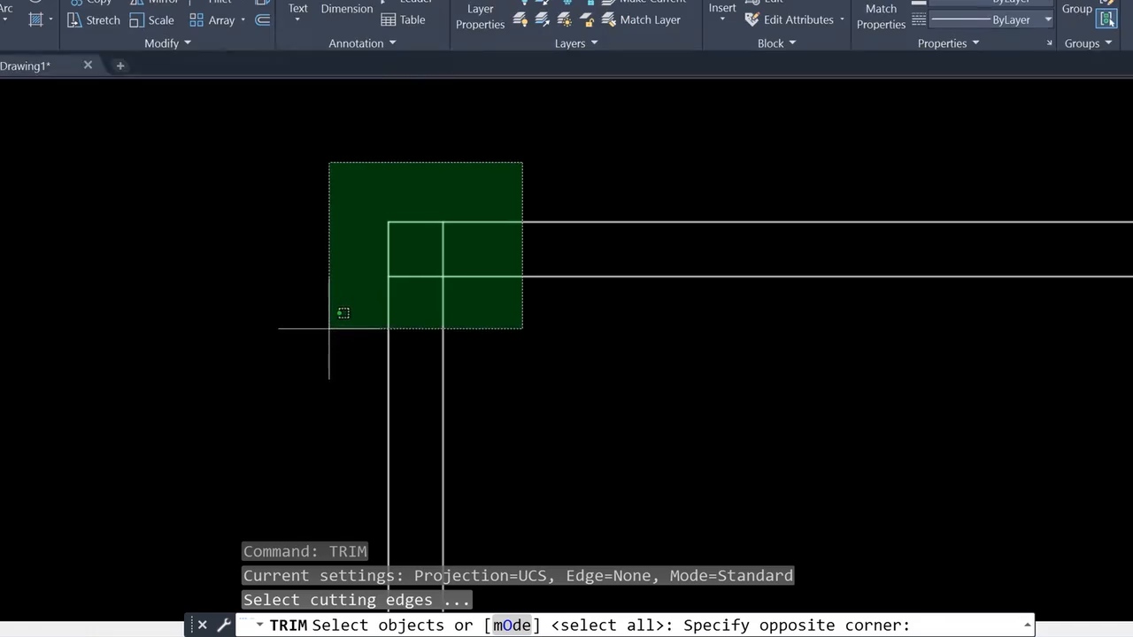
pyautogui.click(329, 328)
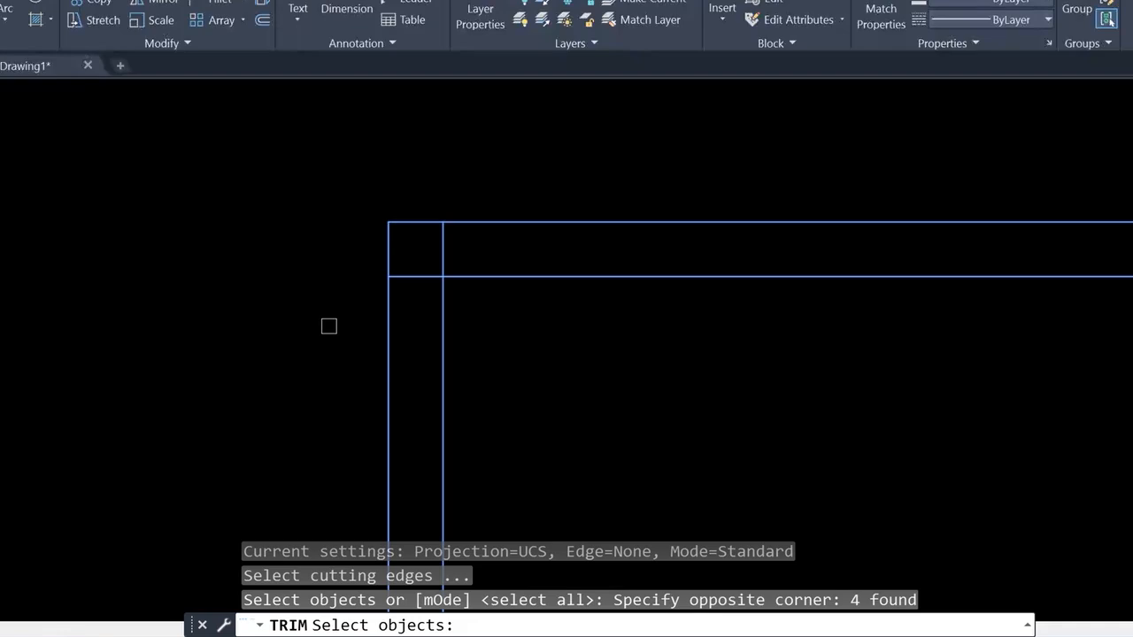
pyautogui.press('Return')
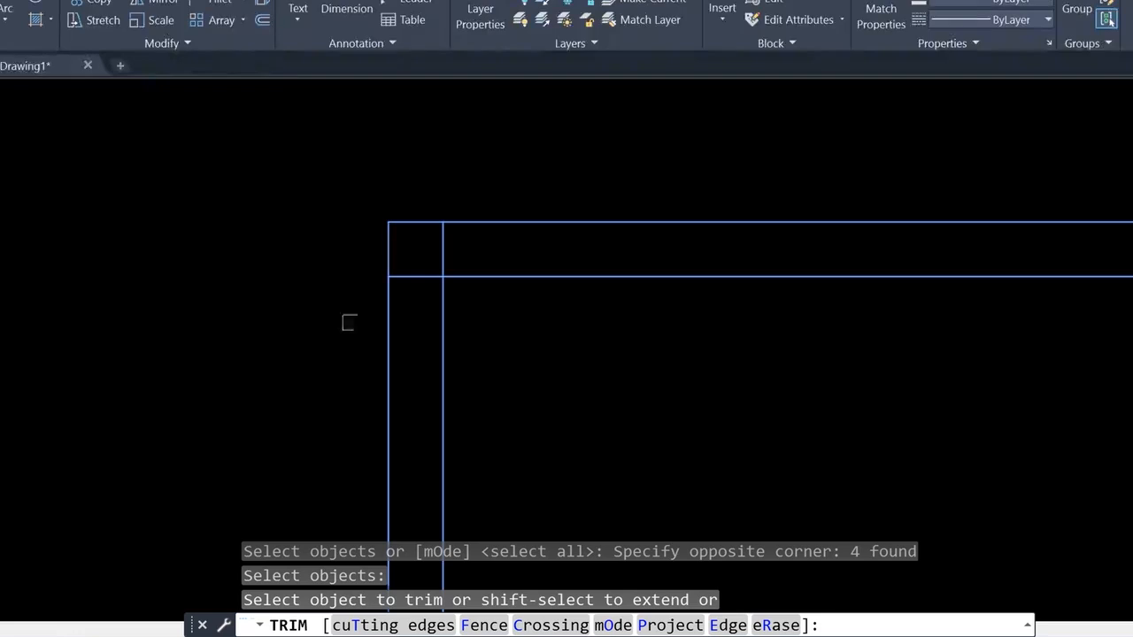
pyautogui.click(420, 277)
pyautogui.click(442, 256)
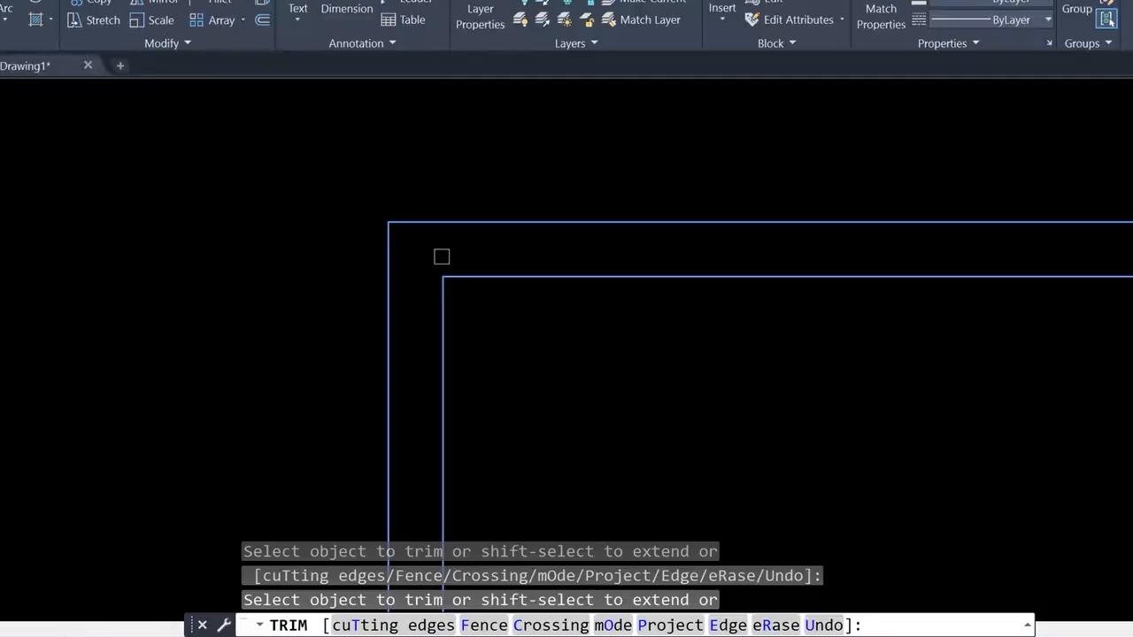
pyautogui.press('Escape')
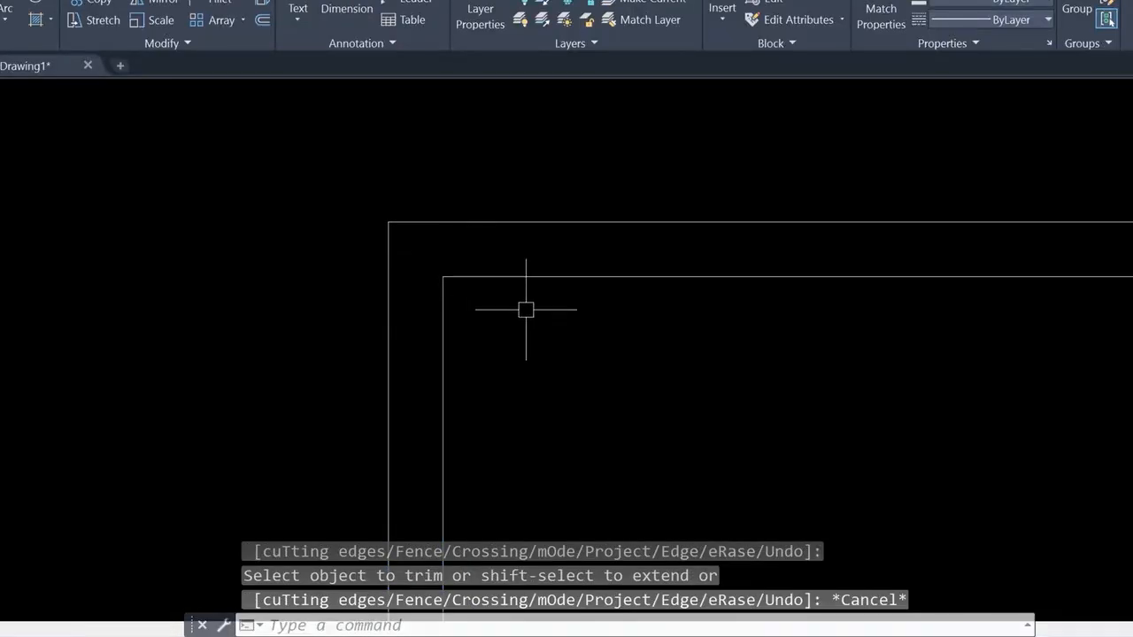
# Fillet the inner horizontal and vertical lines at the upper-right corner with a radius of 0.
pyautogui.scroll(-4, 526, 309)
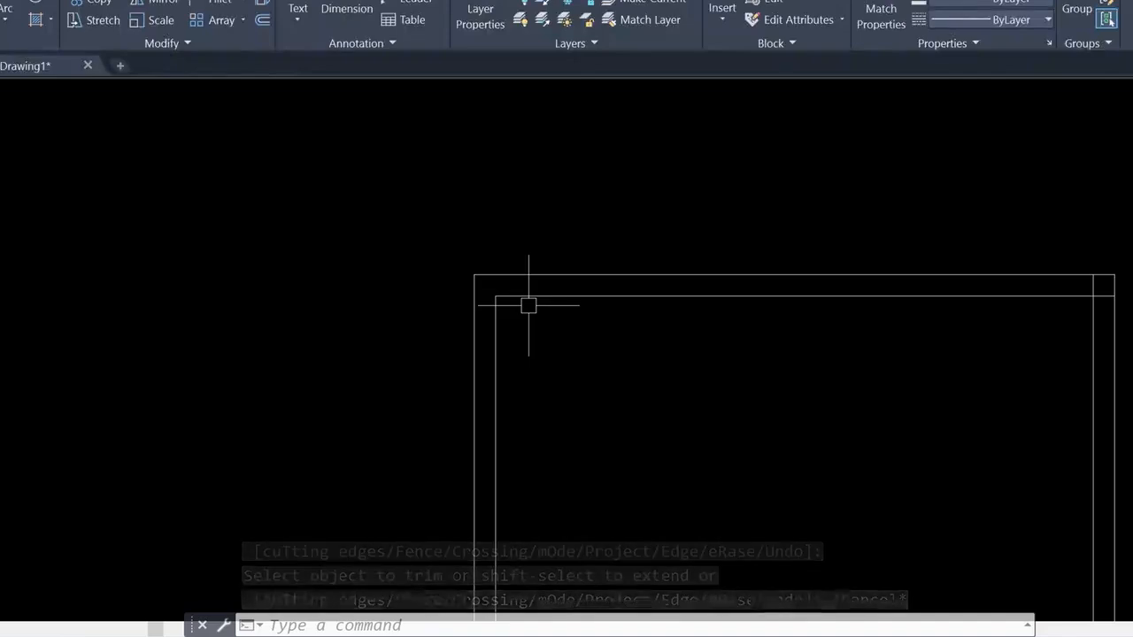
pyautogui.moveTo(988, 345); pyautogui.dragTo(552, 356, button='middle')
pyautogui.scroll(2, 591, 326)
pyautogui.moveTo(637, 326); pyautogui.dragTo(619, 335, button='middle')
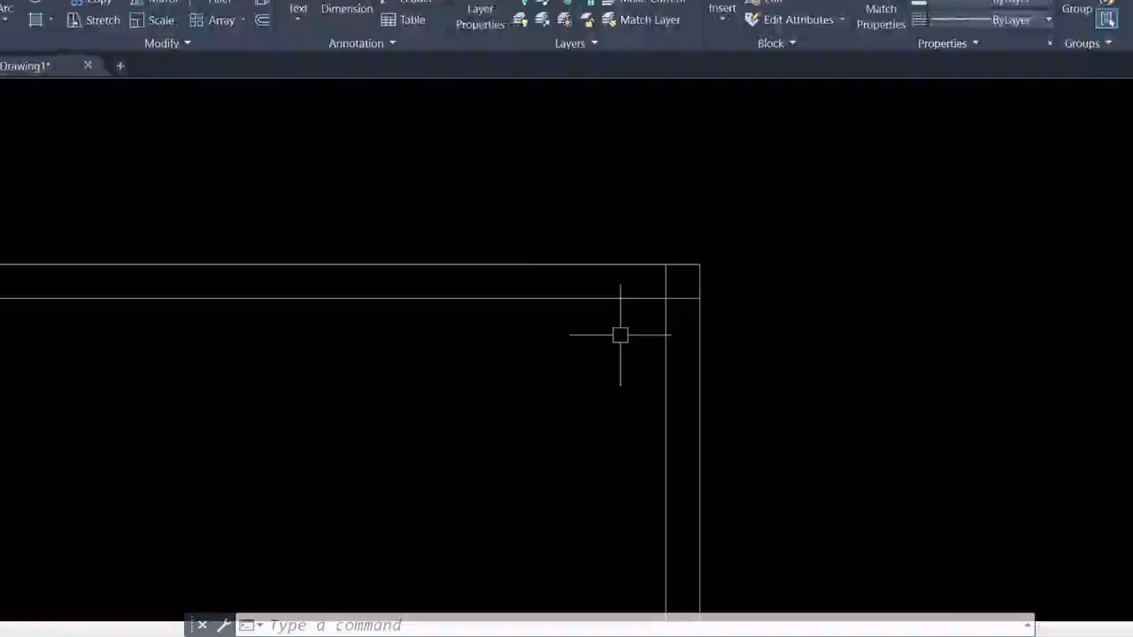
pyautogui.write('F')
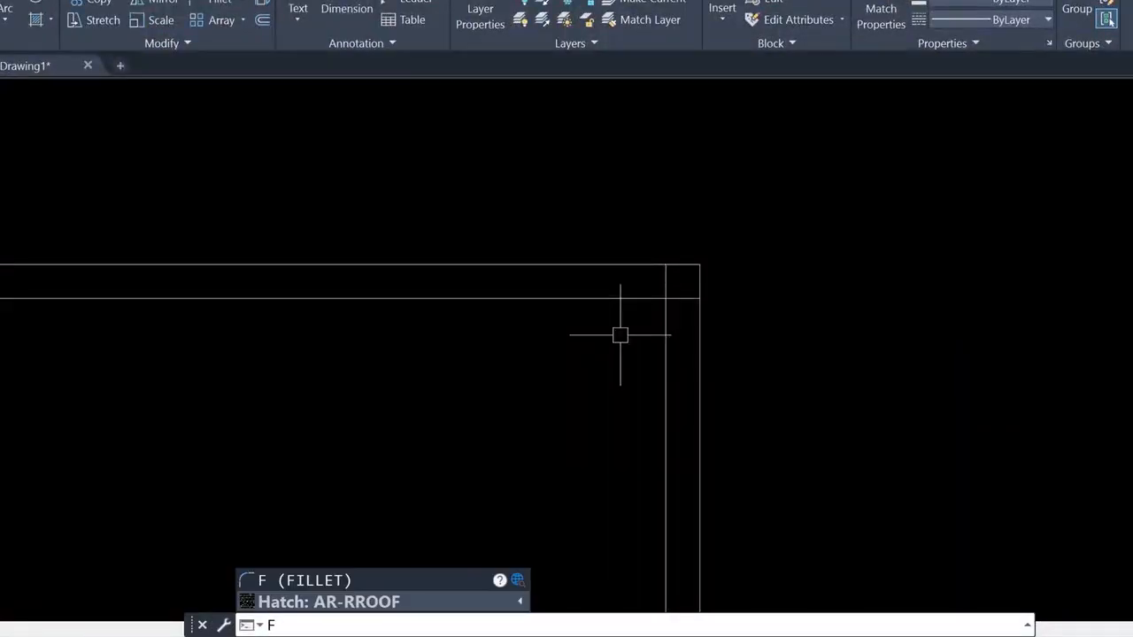
pyautogui.press('Return')
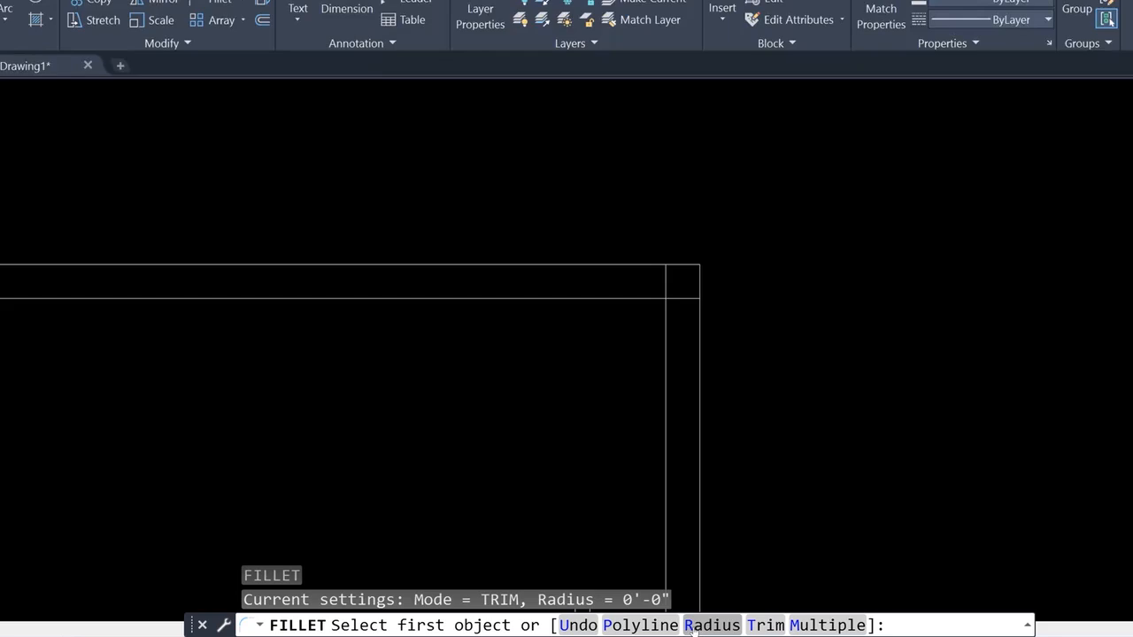
pyautogui.write('r')
pyautogui.press('Return')
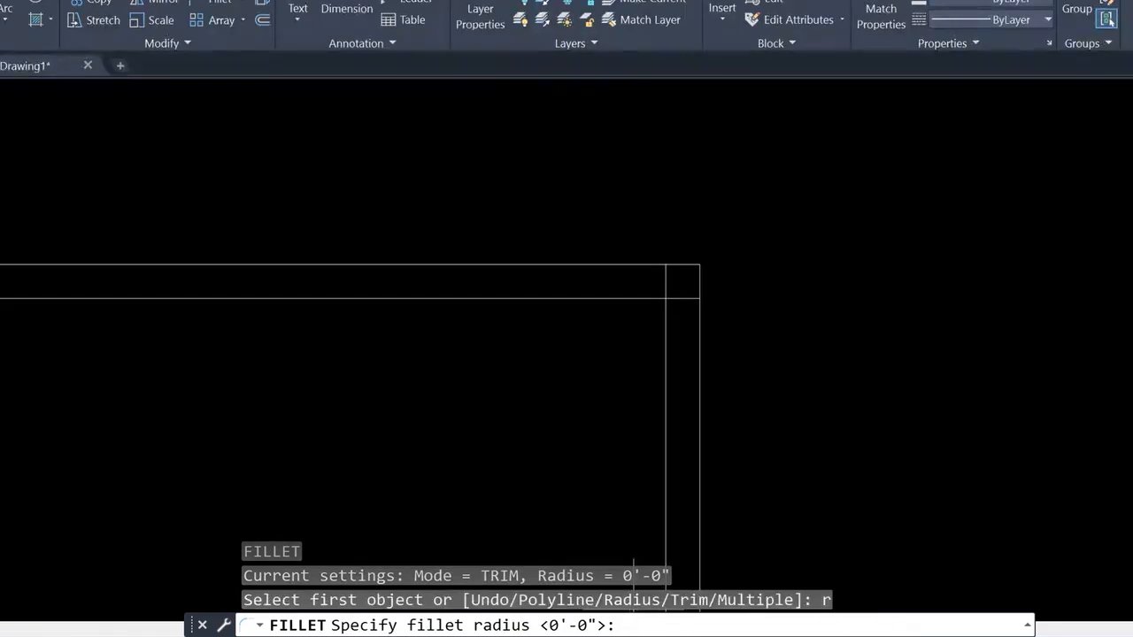
pyautogui.write('0')
pyautogui.press('Return')
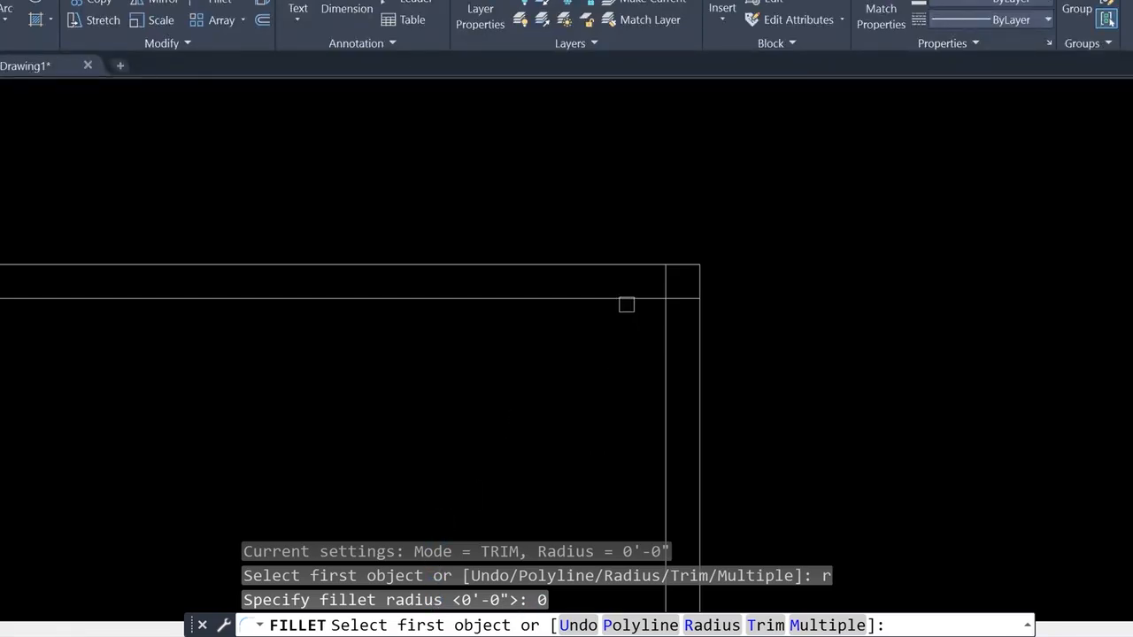
pyautogui.click(613, 299)
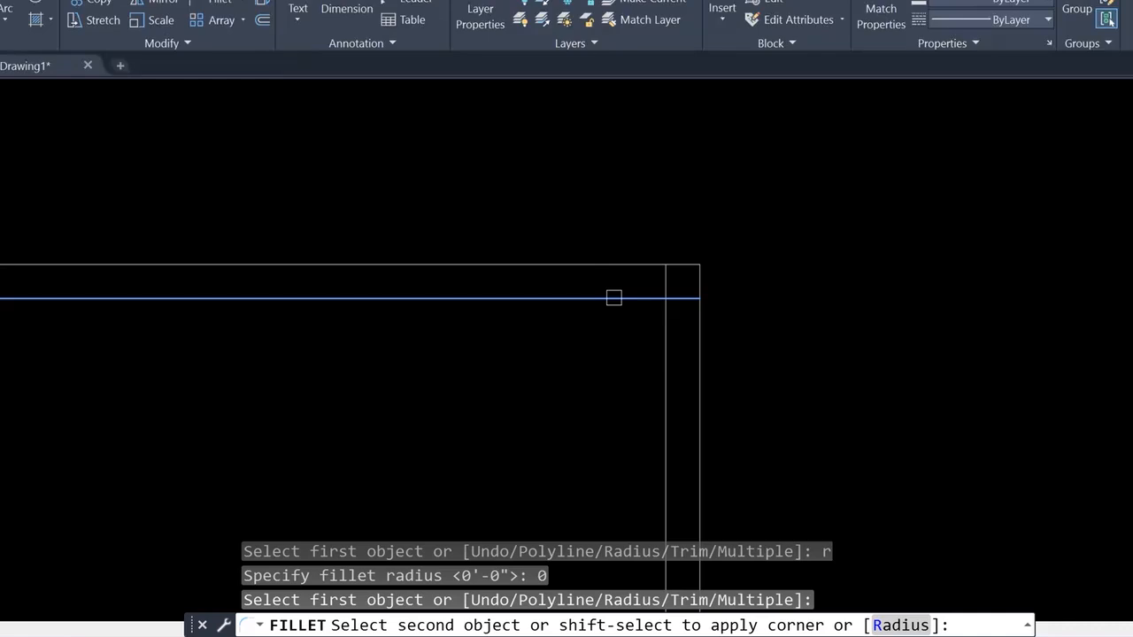
pyautogui.click(666, 353)
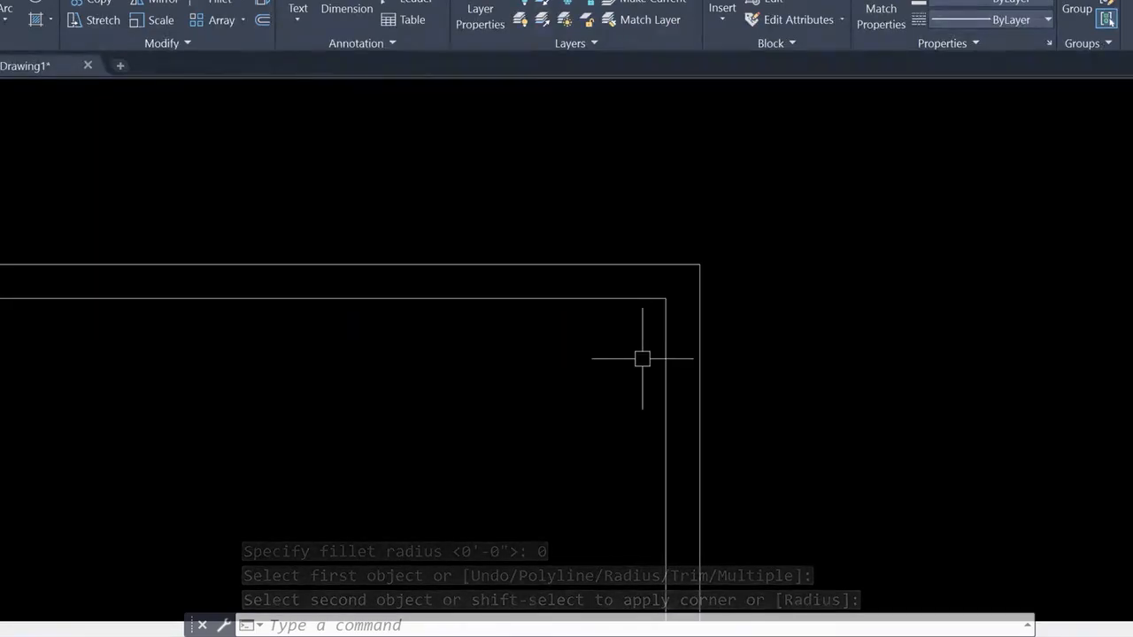
pyautogui.press('Escape')
# Chamfer the inner lines at the lower-right corner using the Angle option with length 0 and angle 0.
pyautogui.scroll(-4, 653, 286)
pyautogui.scroll(2, 673, 430)
pyautogui.scroll(-4, 674, 430)
pyautogui.scroll(4, 638, 362)
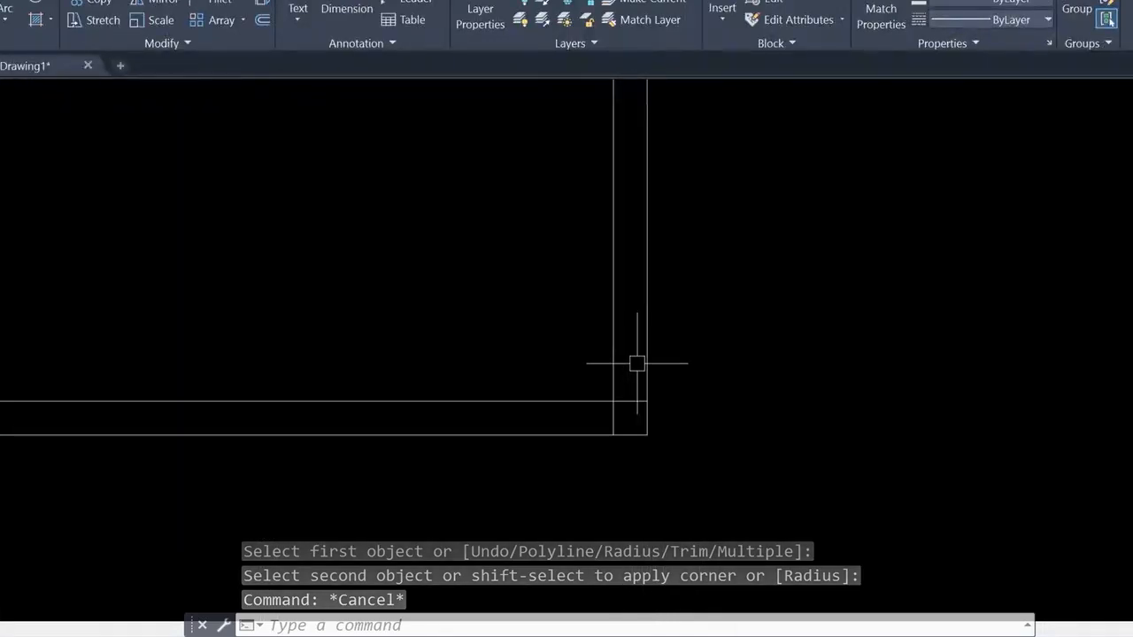
pyautogui.press('Escape')
pyautogui.write('CH')
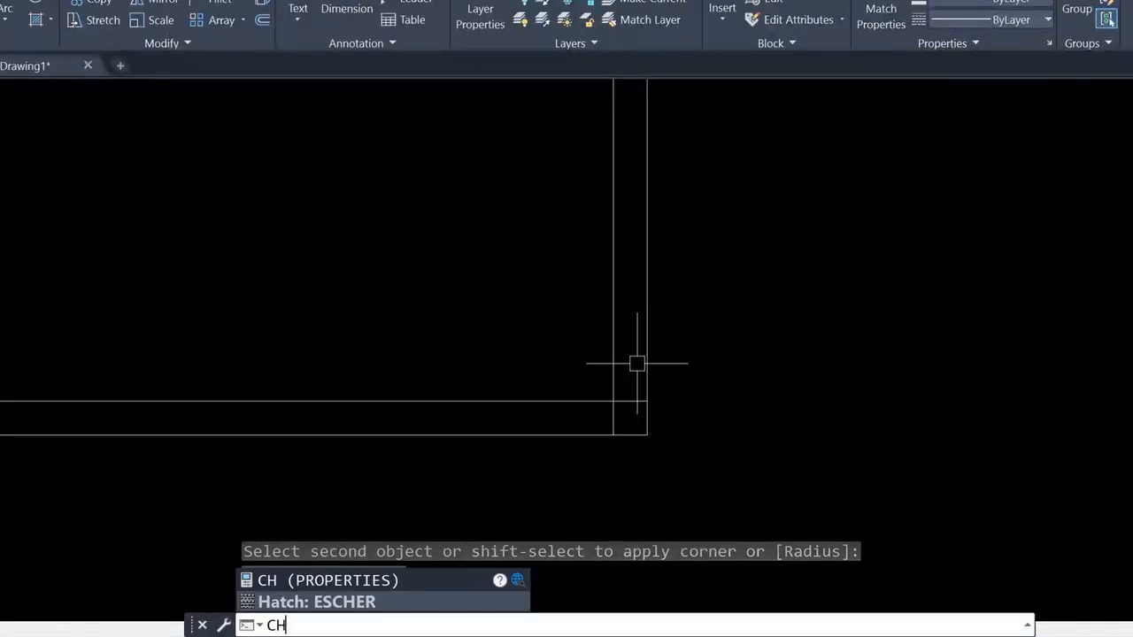
pyautogui.write('A')
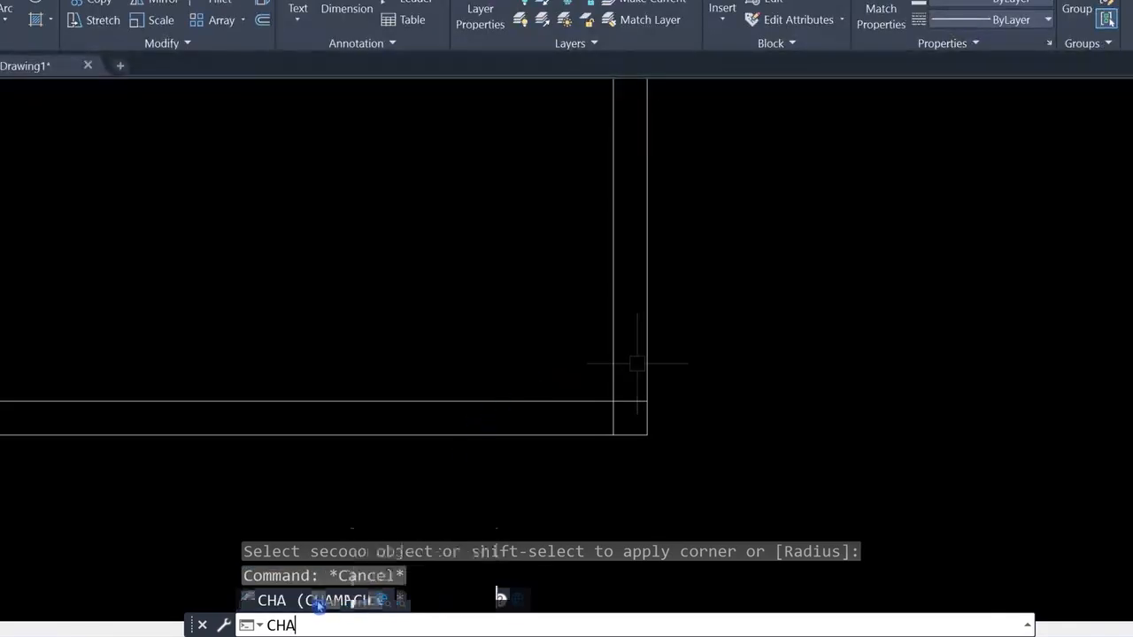
pyautogui.press('Return')
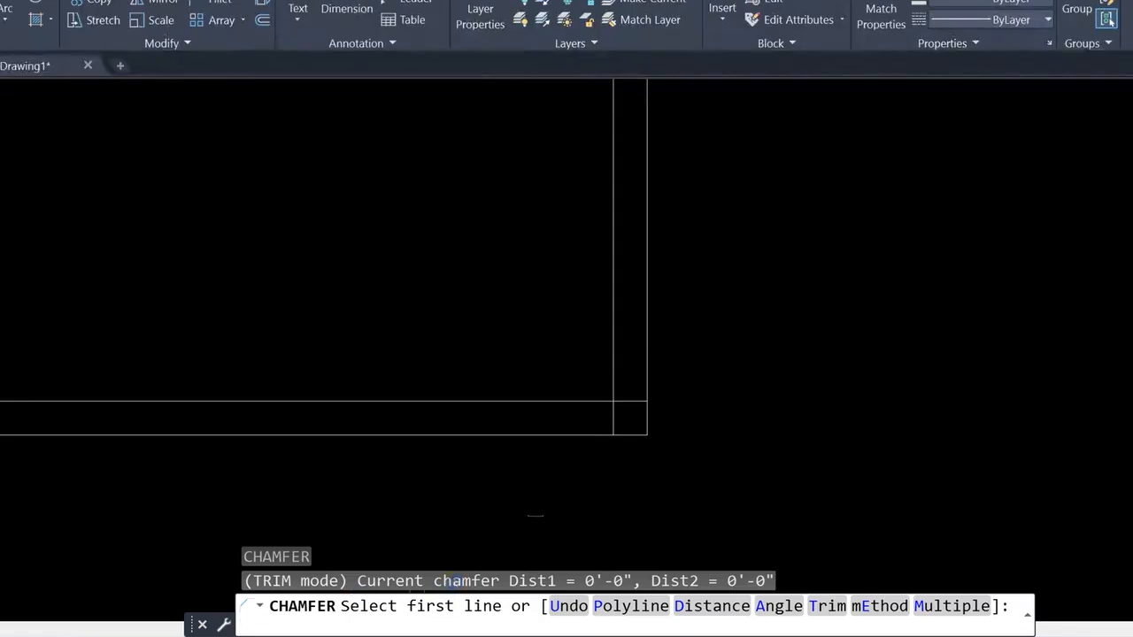
pyautogui.write('a')
pyautogui.press('Return')
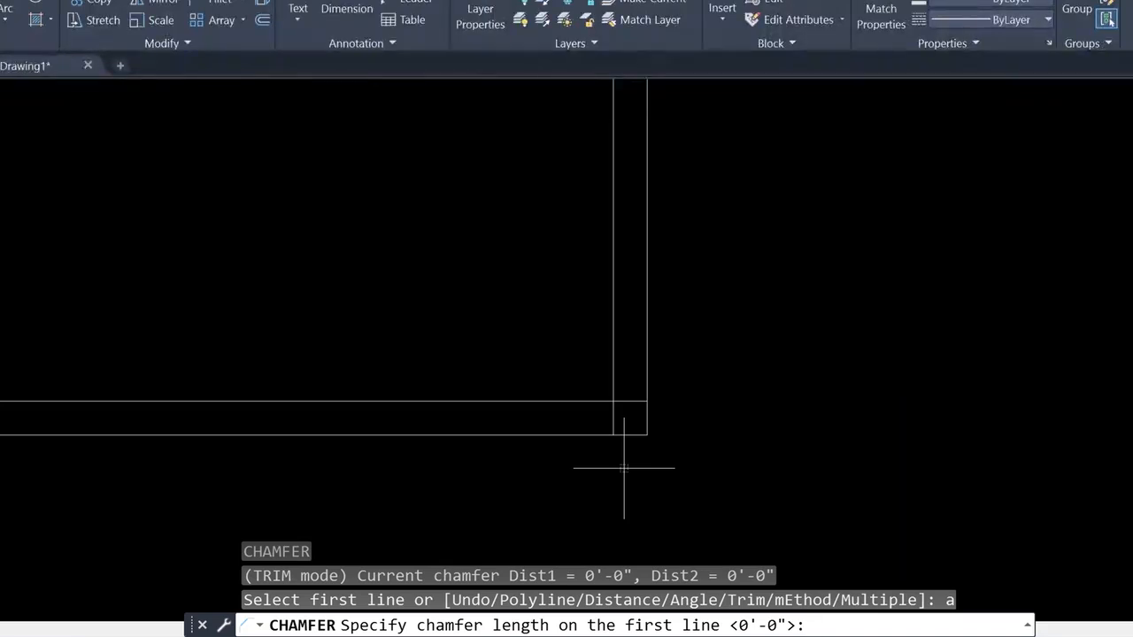
pyautogui.write('0')
pyautogui.press('Return')
pyautogui.press('Return')
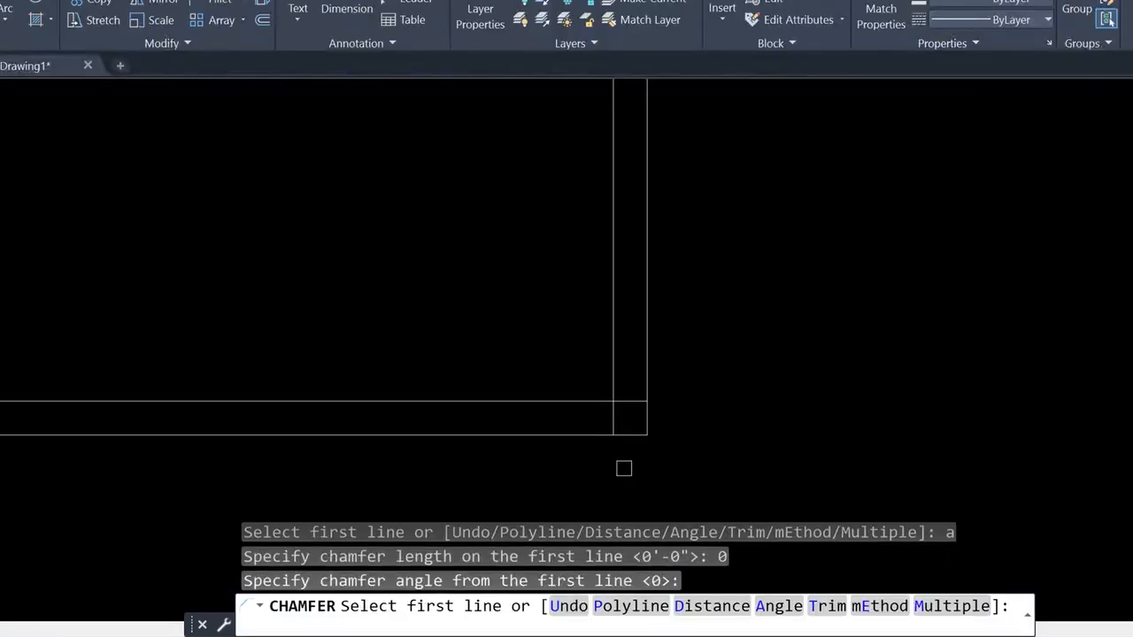
pyautogui.click(613, 370)
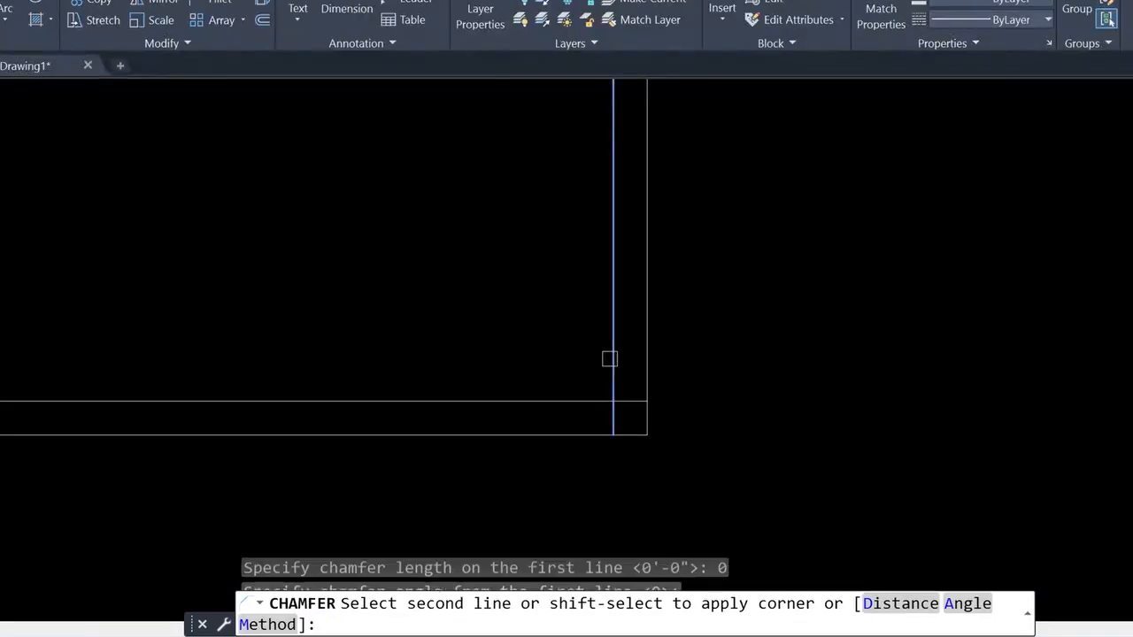
pyautogui.click(563, 400)
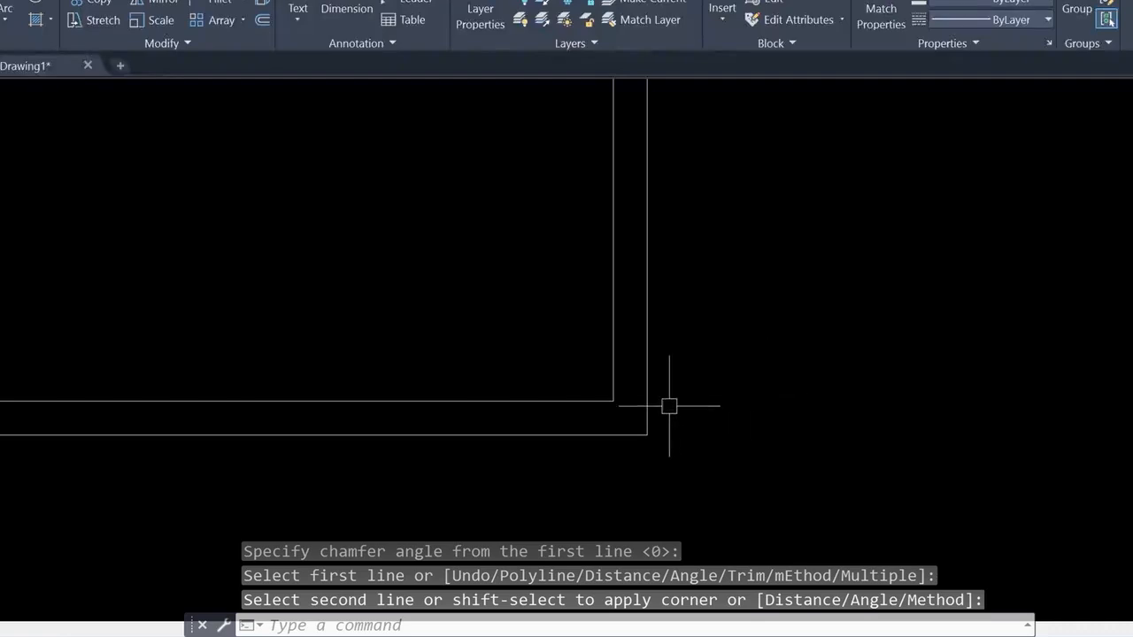
pyautogui.scroll(-5, 643, 409)
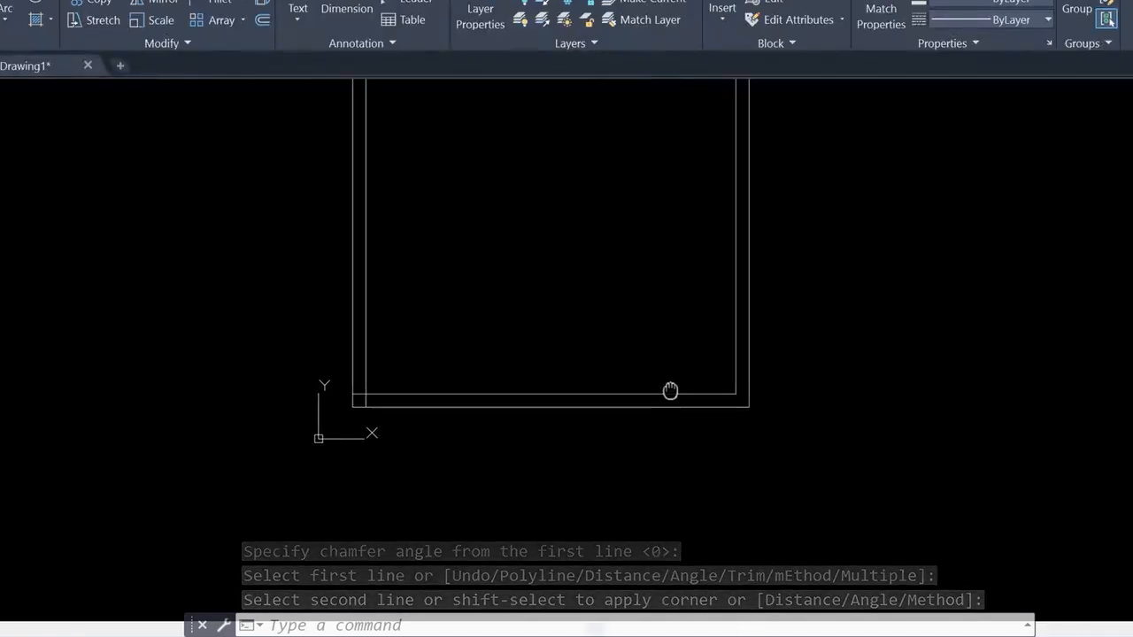
pyautogui.scroll(4, 456, 401)
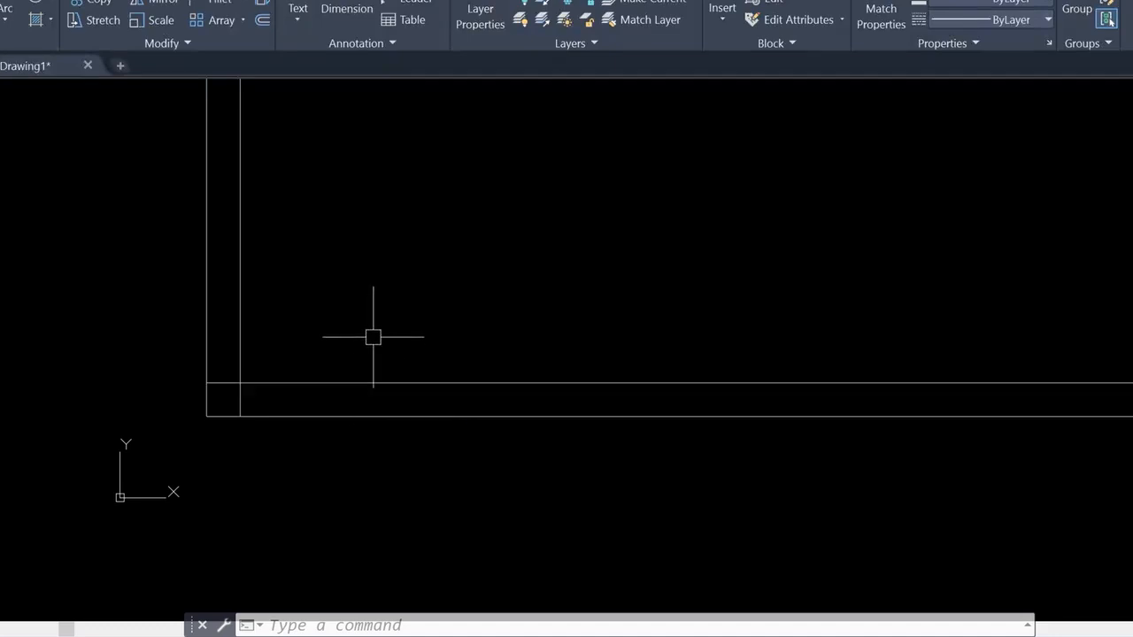
# Chamfer the inner horizontal and vertical lines at the rectangle's lower-left corner using the current chamfer settings.
pyautogui.write('cha')
pyautogui.press('Return')
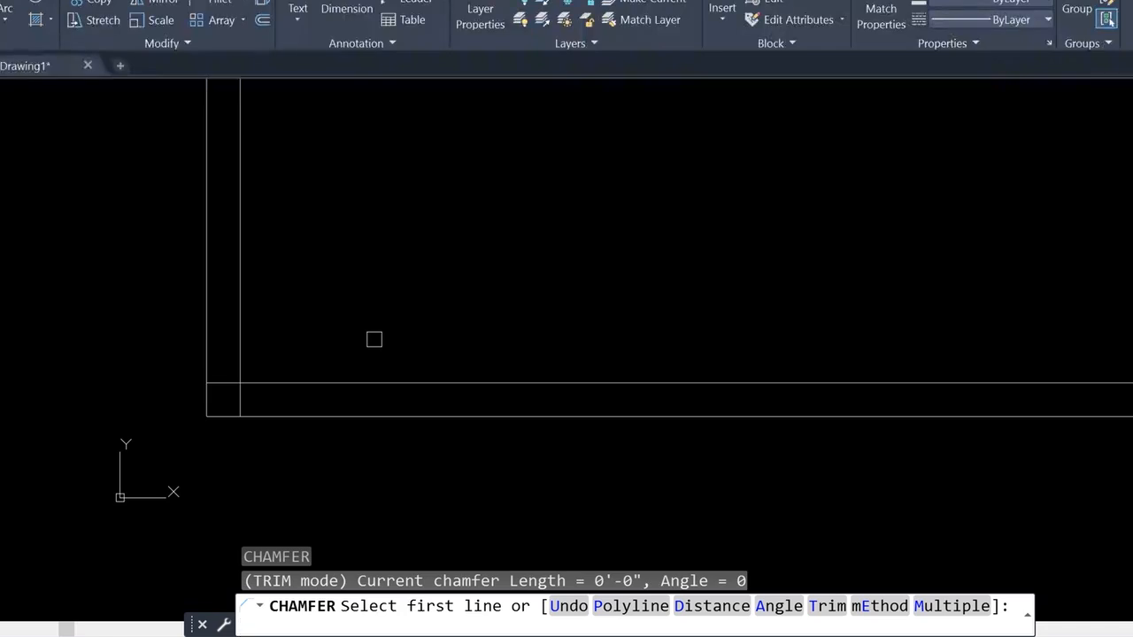
pyautogui.click(308, 380)
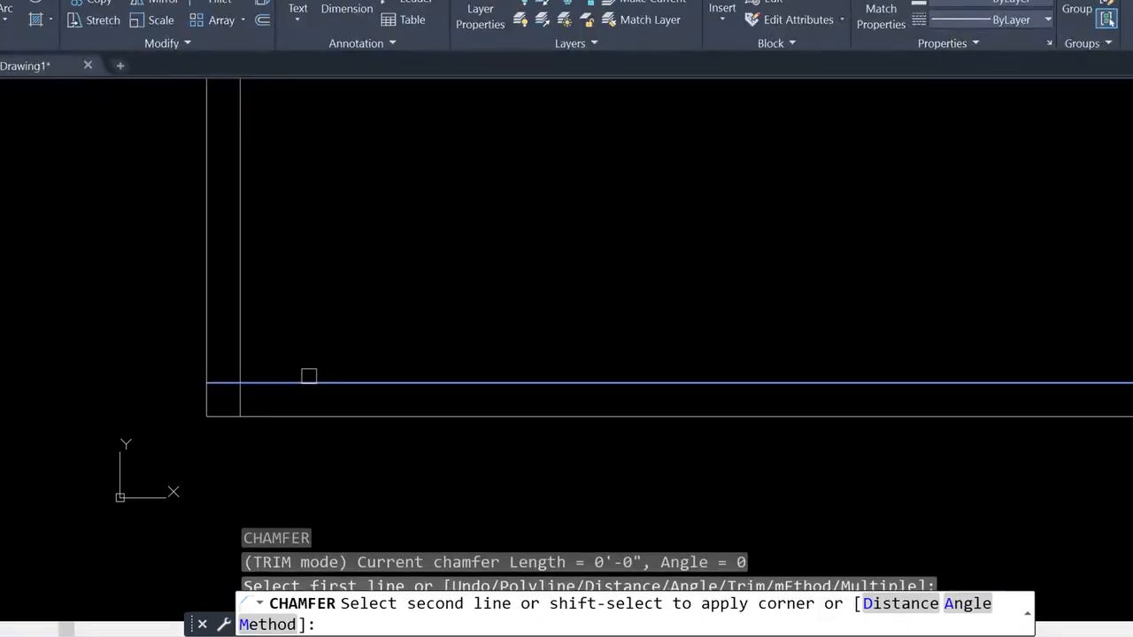
pyautogui.click(238, 341)
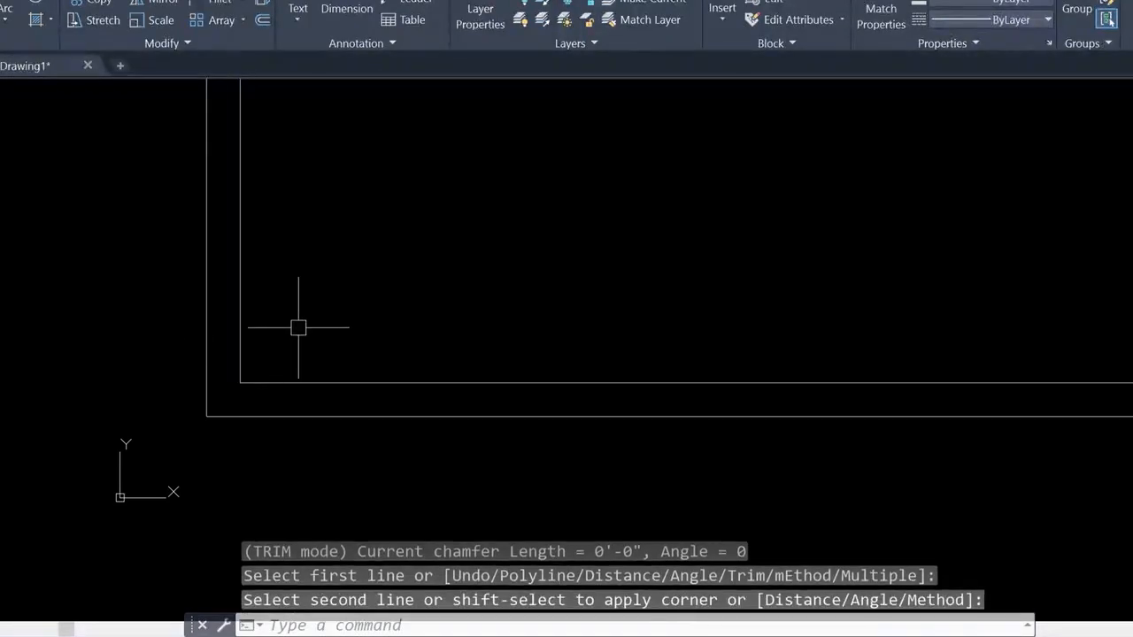
pyautogui.press('Escape')
# Create a new dimension style named "New dim style", starting from Standard and applying to all dimensions.
pyautogui.scroll(-5, 561, 309)
pyautogui.moveTo(611, 263)
pyautogui.mouseDown(button='middle')
pyautogui.moveTo(576, 322)
pyautogui.moveTo(534, 309)
pyautogui.mouseUp(button='middle')
pyautogui.scroll(3, 564, 266)
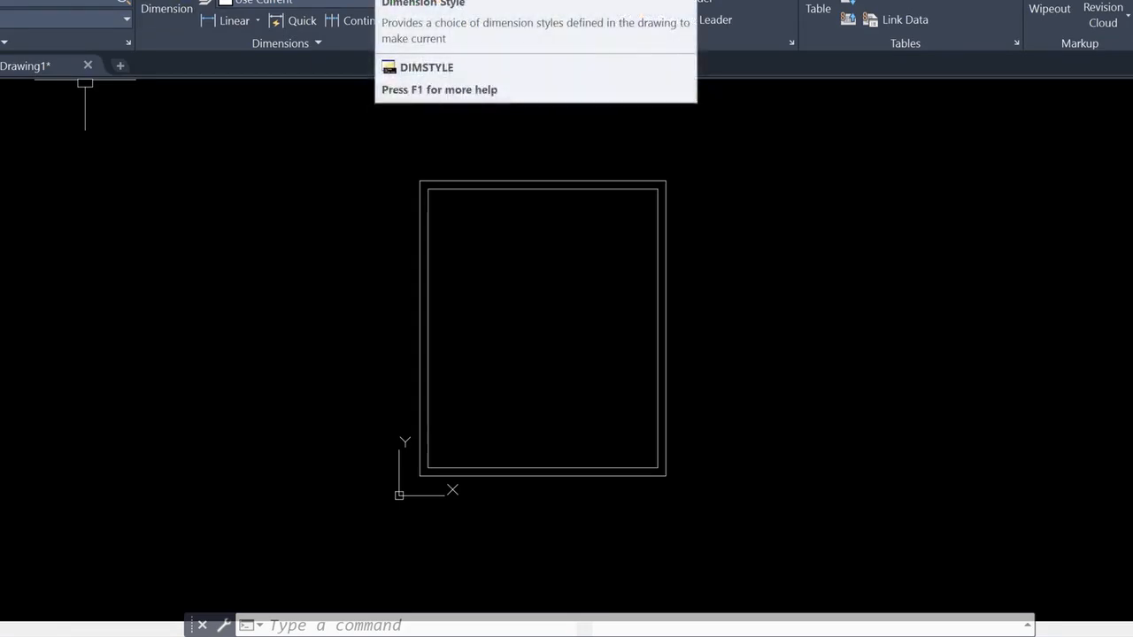
pyautogui.click(373, 0)
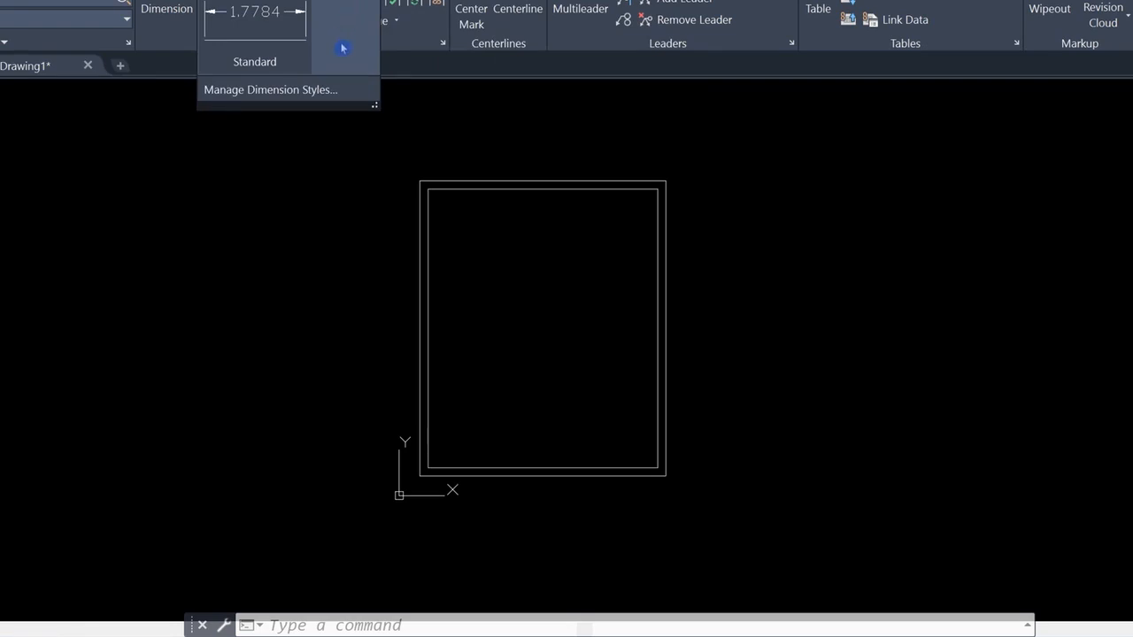
pyautogui.click(264, 91)
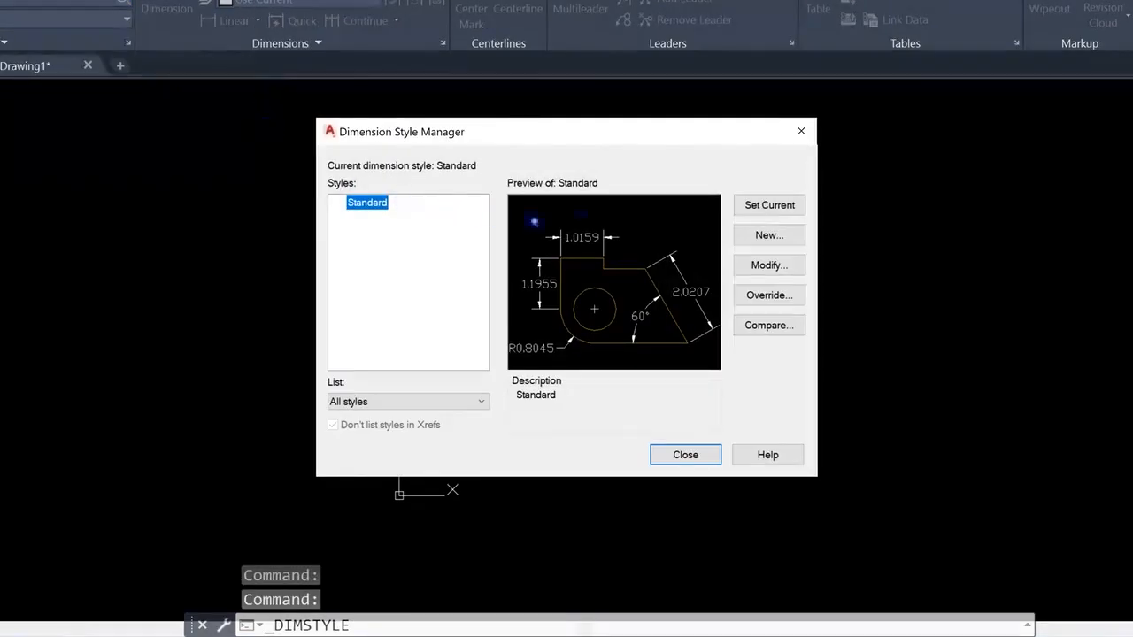
pyautogui.click(765, 238)
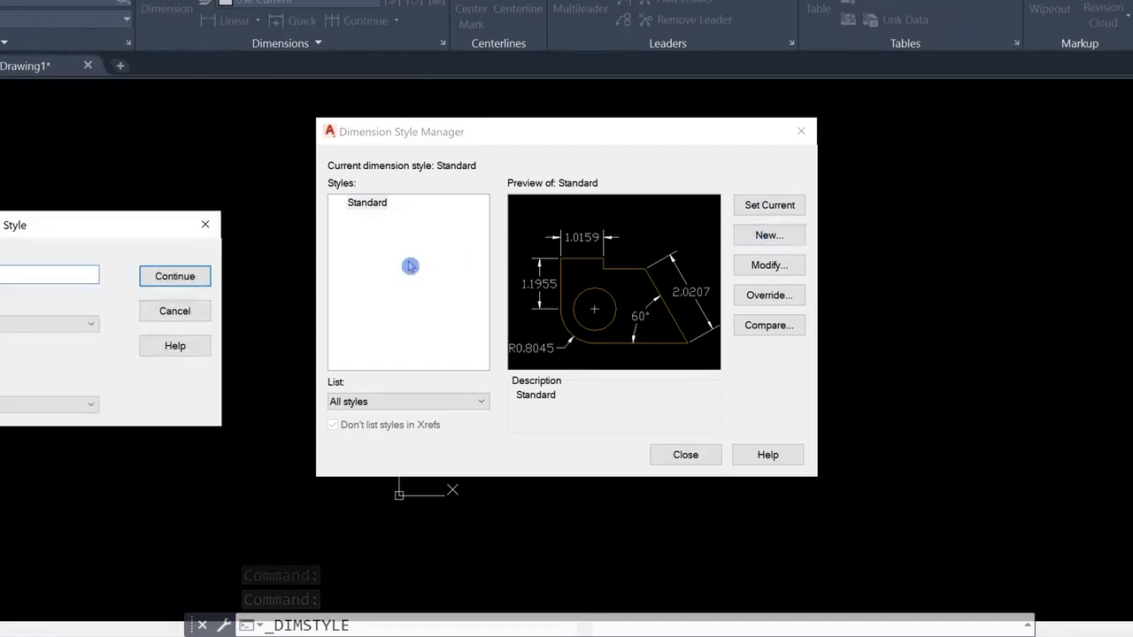
pyautogui.moveTo(83, 223); pyautogui.dragTo(575, 253)
pyautogui.write('New dim styl')
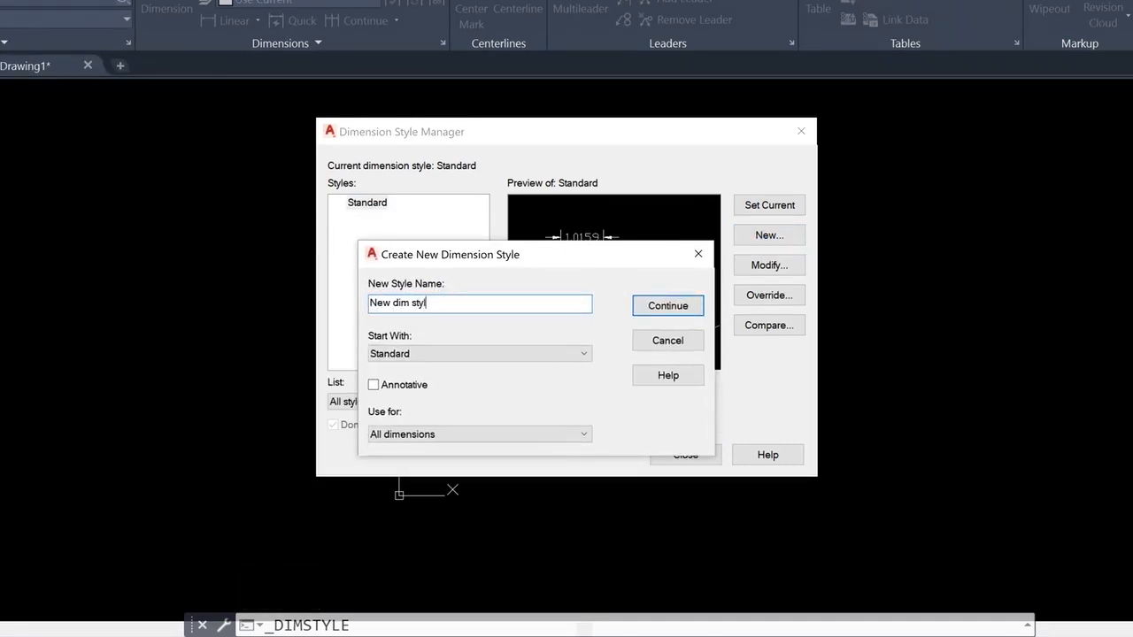
pyautogui.write('e')
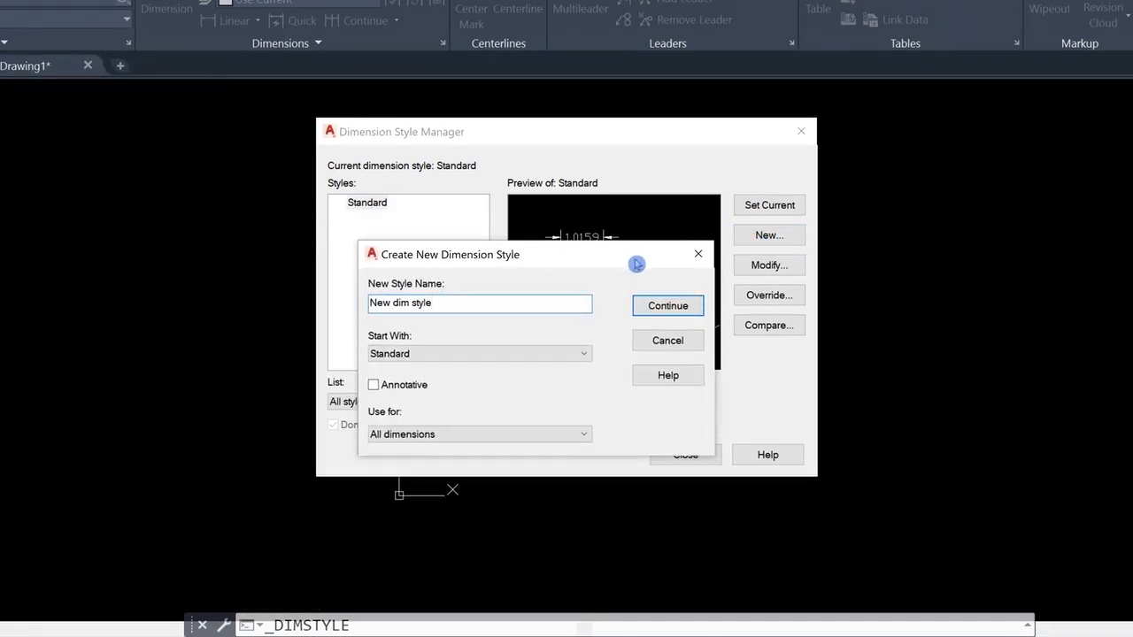
pyautogui.click(668, 306)
pyautogui.moveTo(133, 100); pyautogui.dragTo(514, 74)
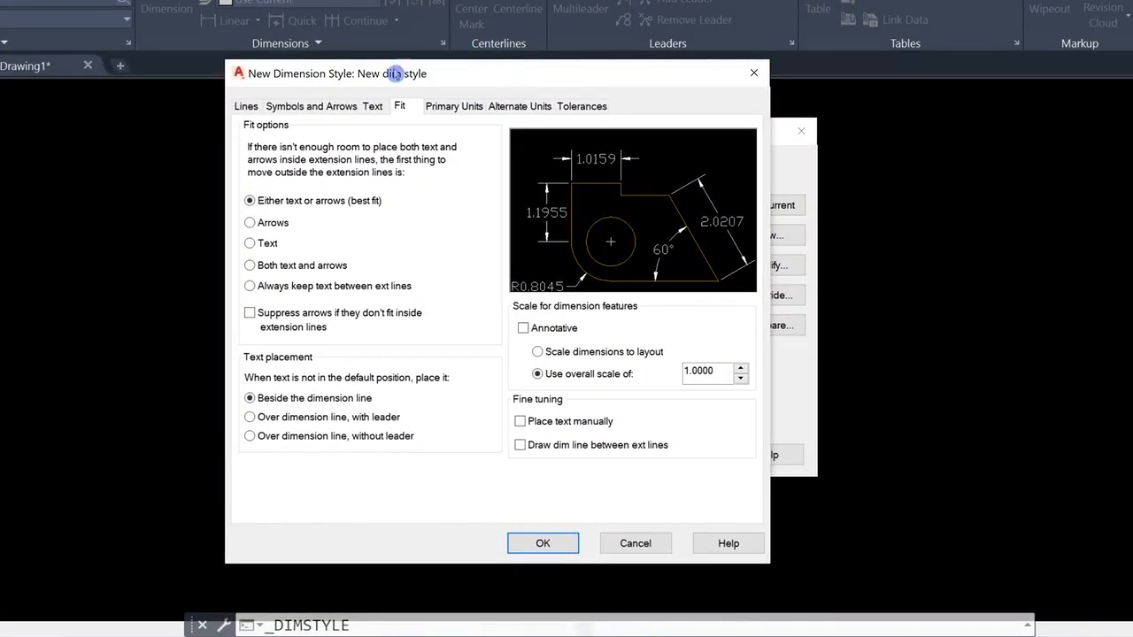
# Set the first and second arrowheads of the new dimension style to Architectural tick.
pyautogui.click(247, 107)
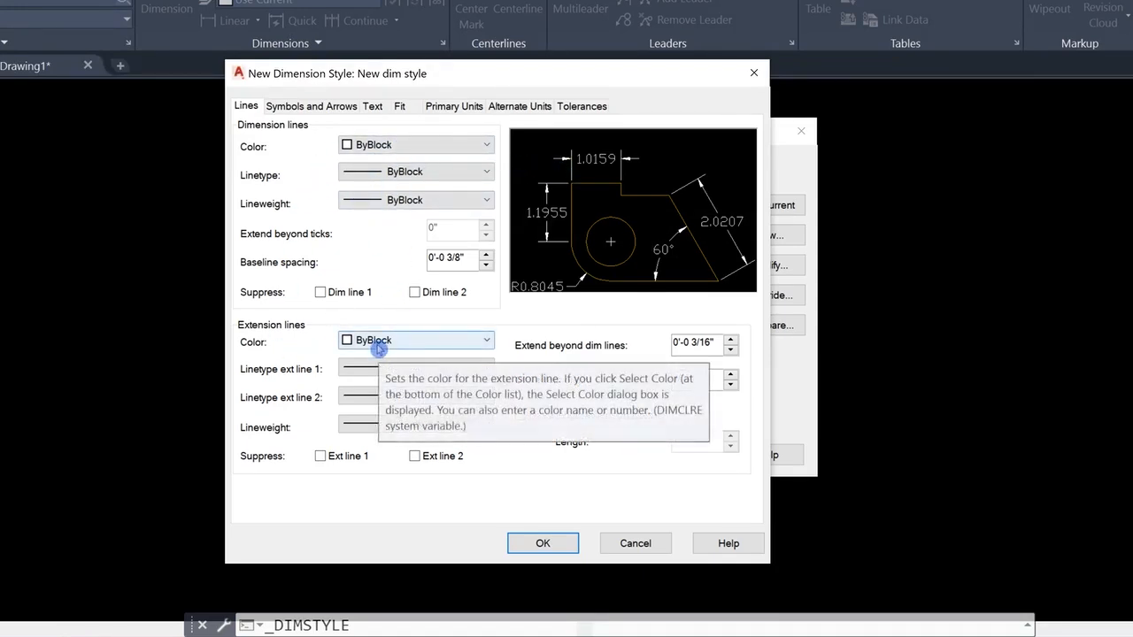
pyautogui.click(299, 107)
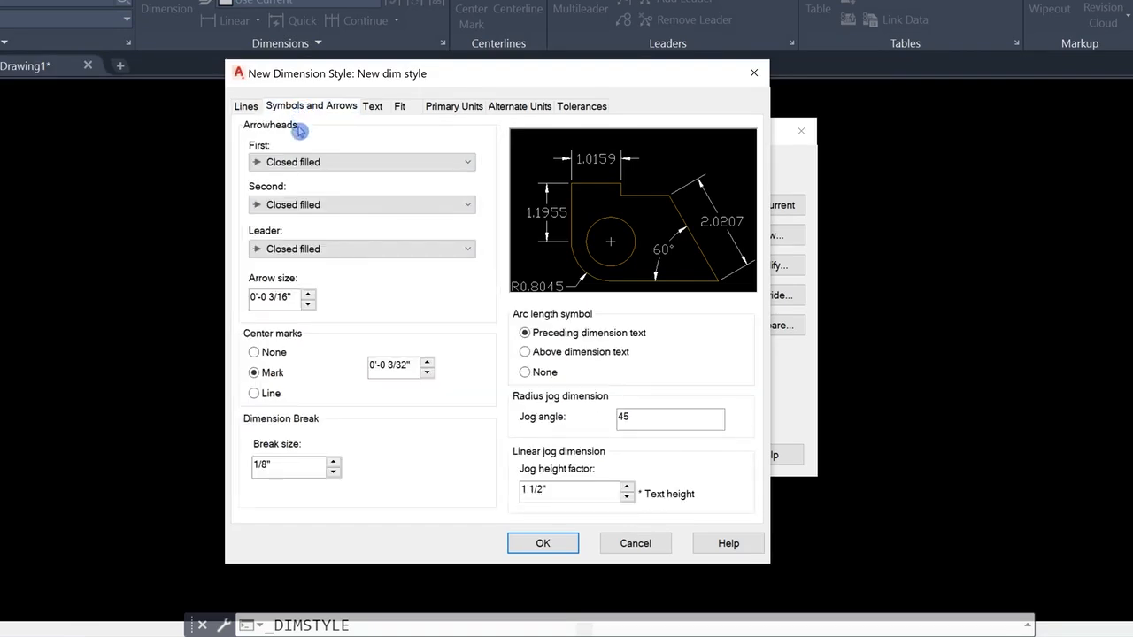
pyautogui.click(361, 162)
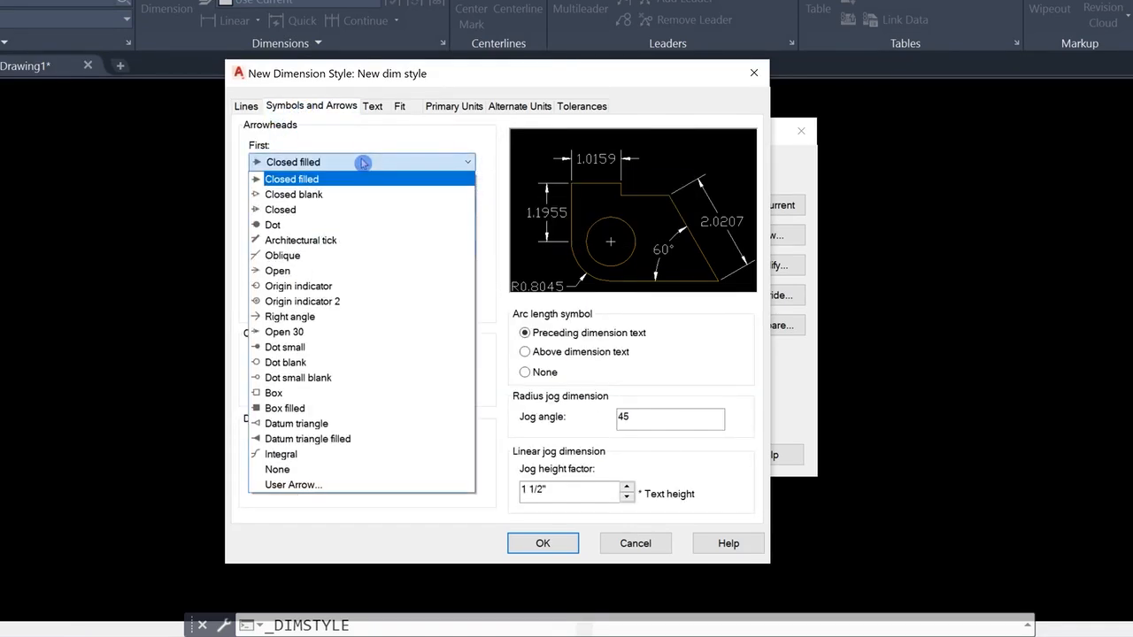
pyautogui.click(336, 242)
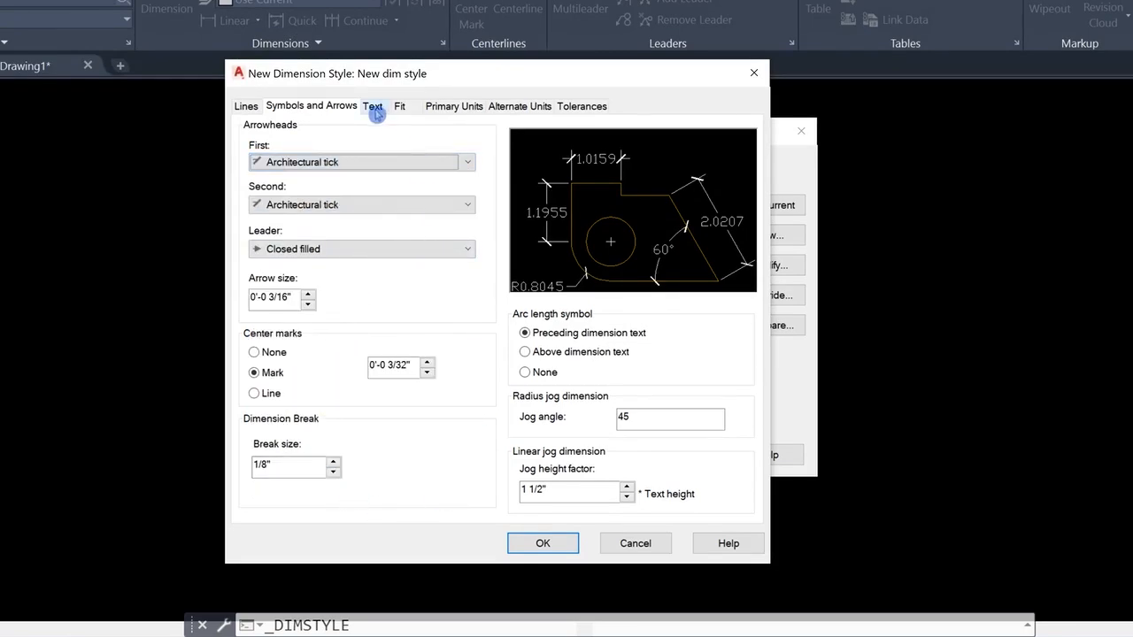
# Create a text style named "dime style 1" from the dimension style's text settings.
pyautogui.click(374, 108)
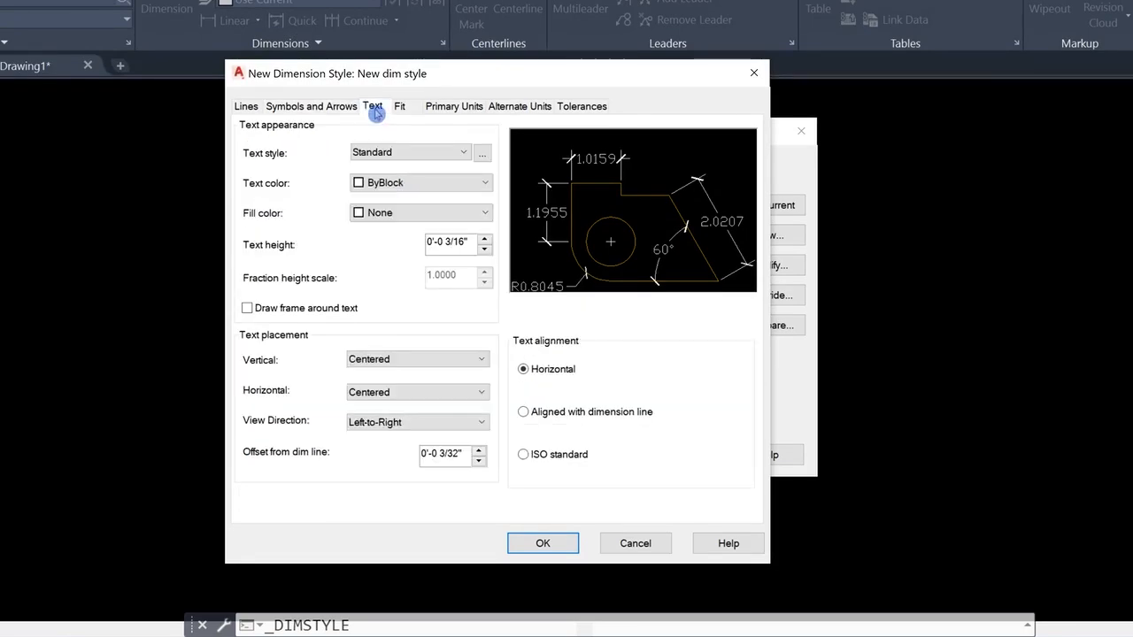
pyautogui.click(399, 153)
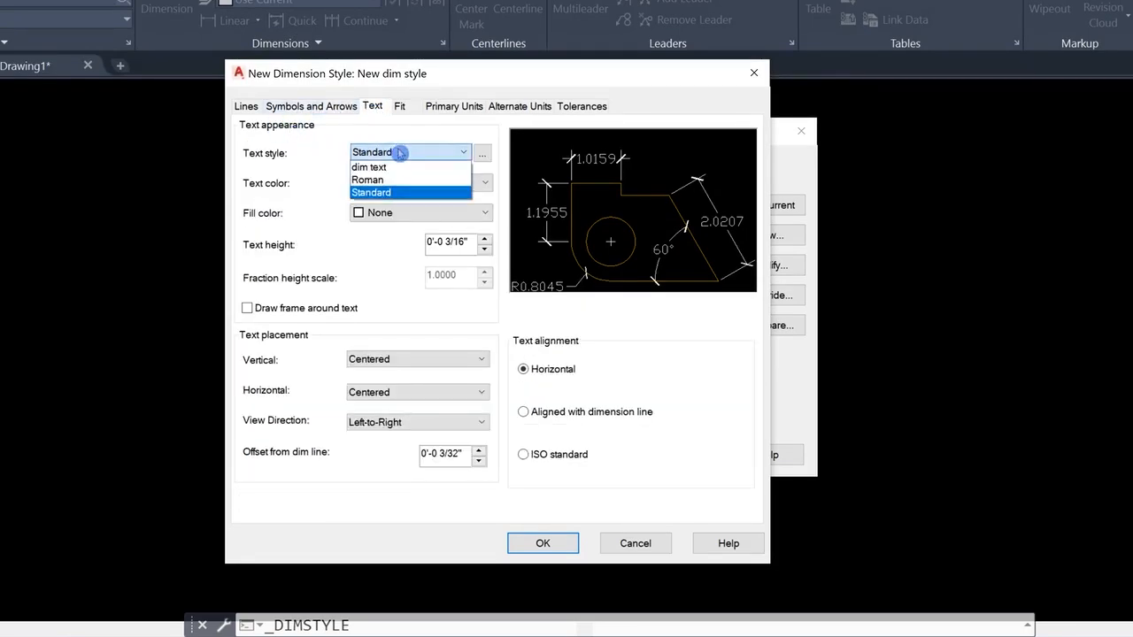
pyautogui.click(448, 134)
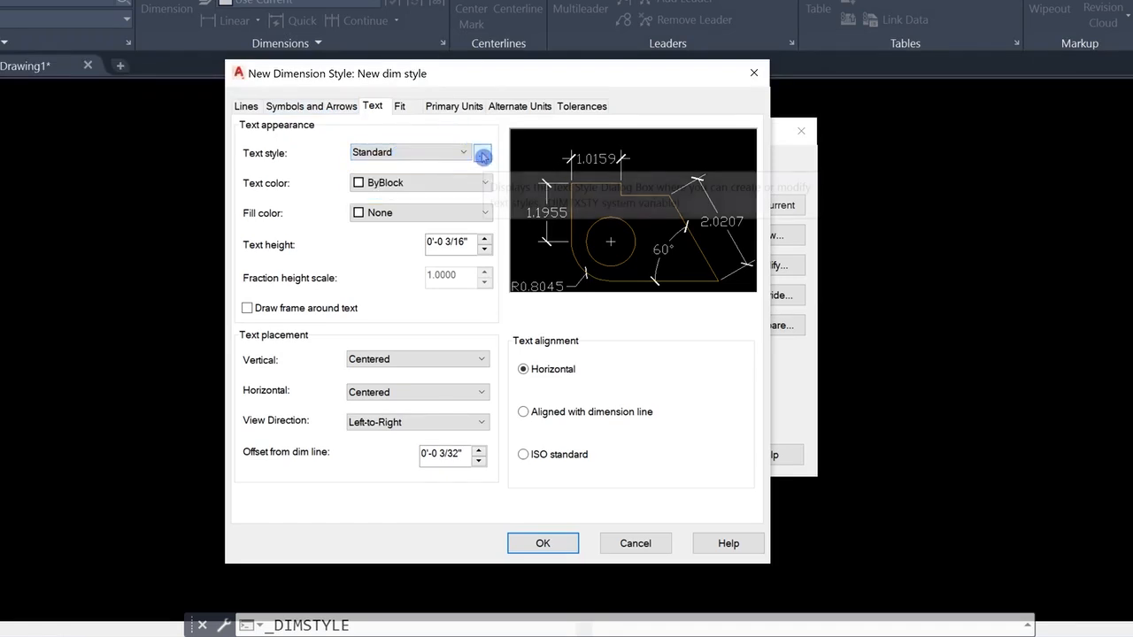
pyautogui.click(483, 155)
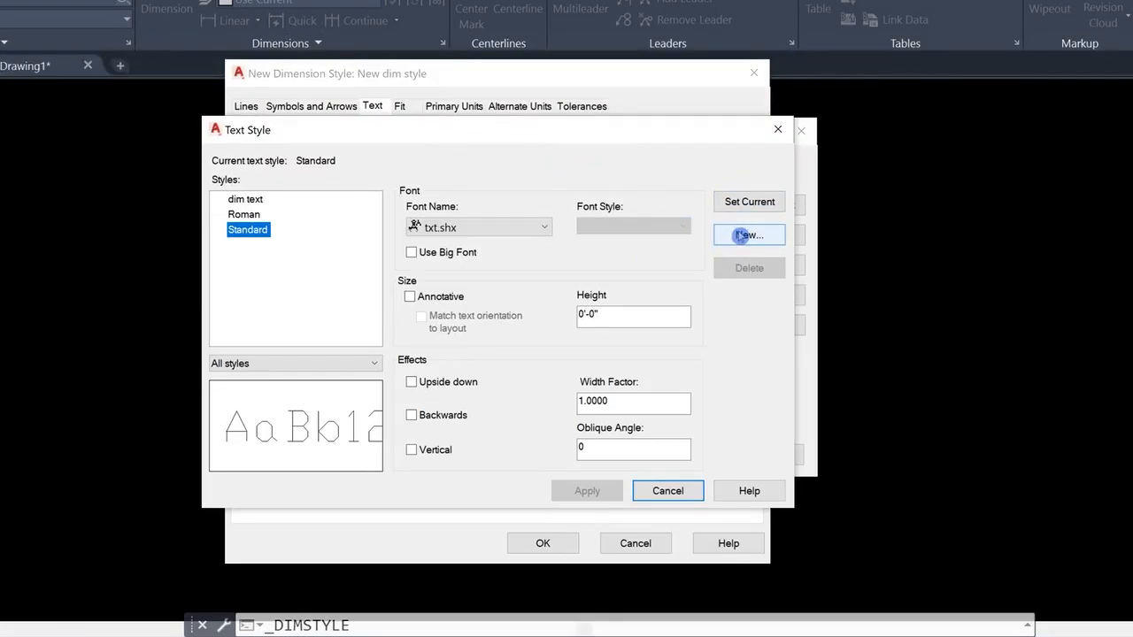
pyautogui.click(747, 236)
pyautogui.write('dime style 1')
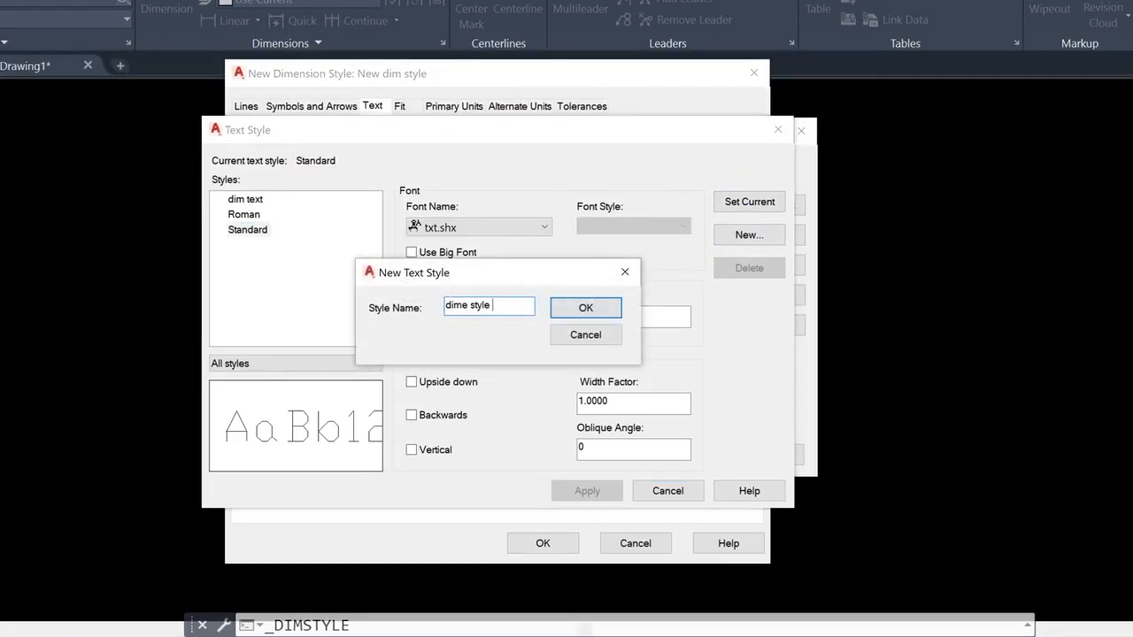
pyautogui.click(605, 307)
pyautogui.click(259, 216)
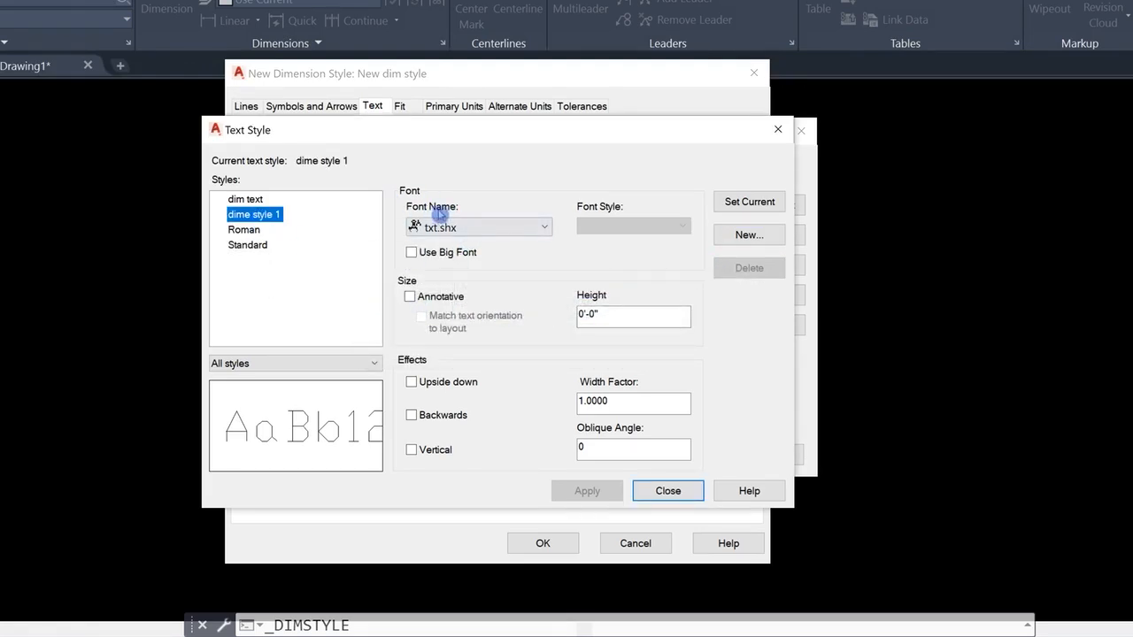
# Set the dime style 1 text style to the Arial font with a height of 5" and apply it.
pyautogui.click(455, 229)
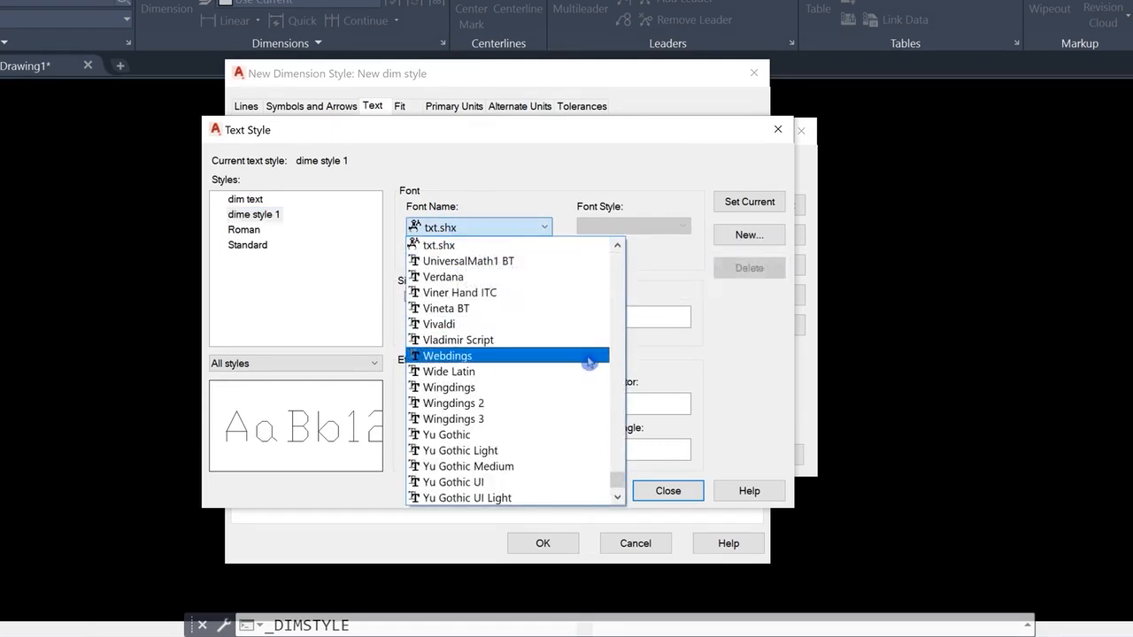
pyautogui.press('a')
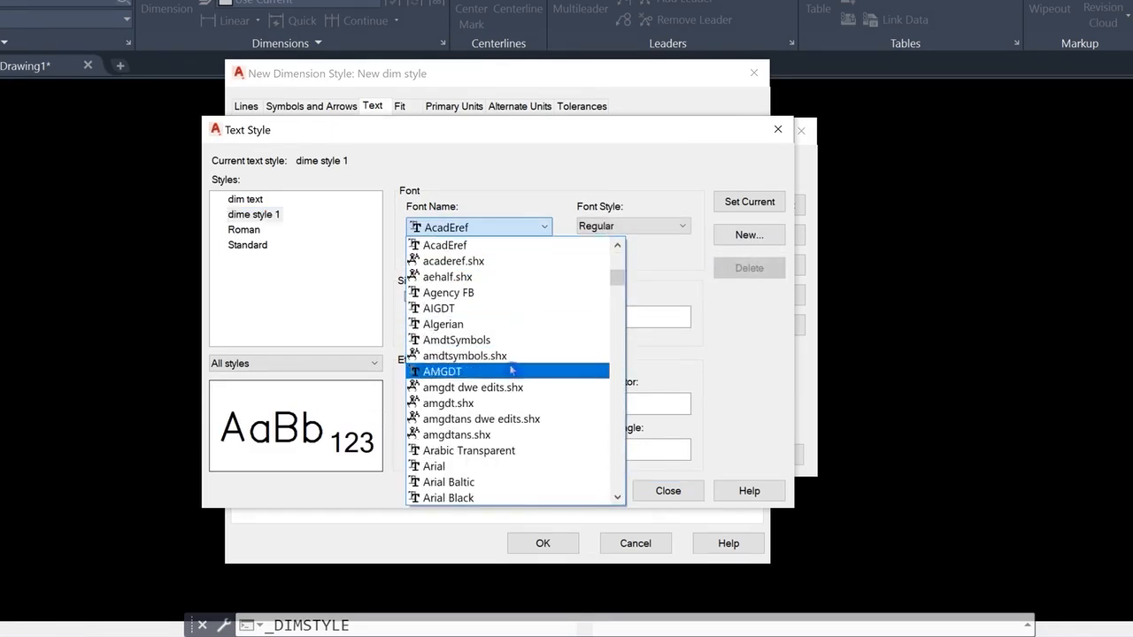
pyautogui.click(443, 468)
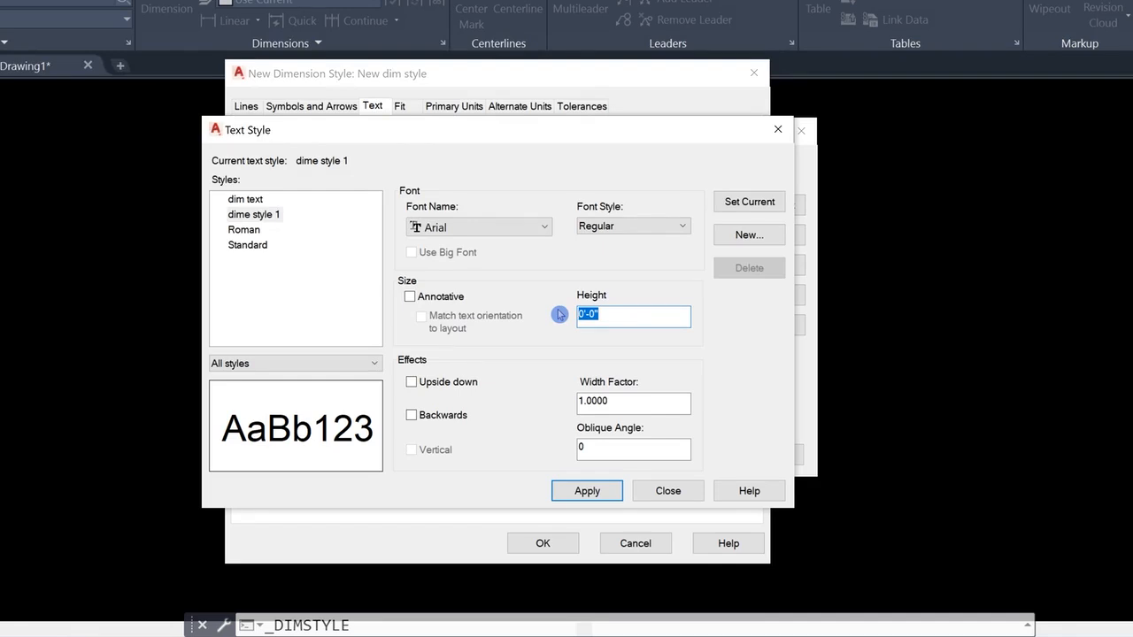
pyautogui.write('5')
pyautogui.click(625, 316)
pyautogui.write('5')
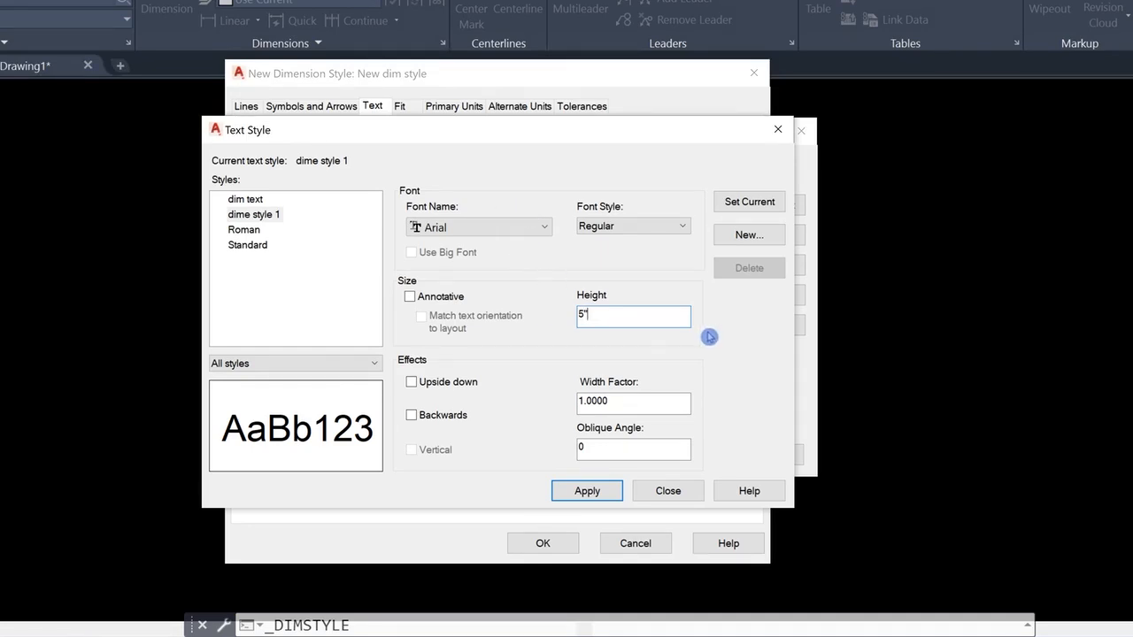
pyautogui.click(587, 492)
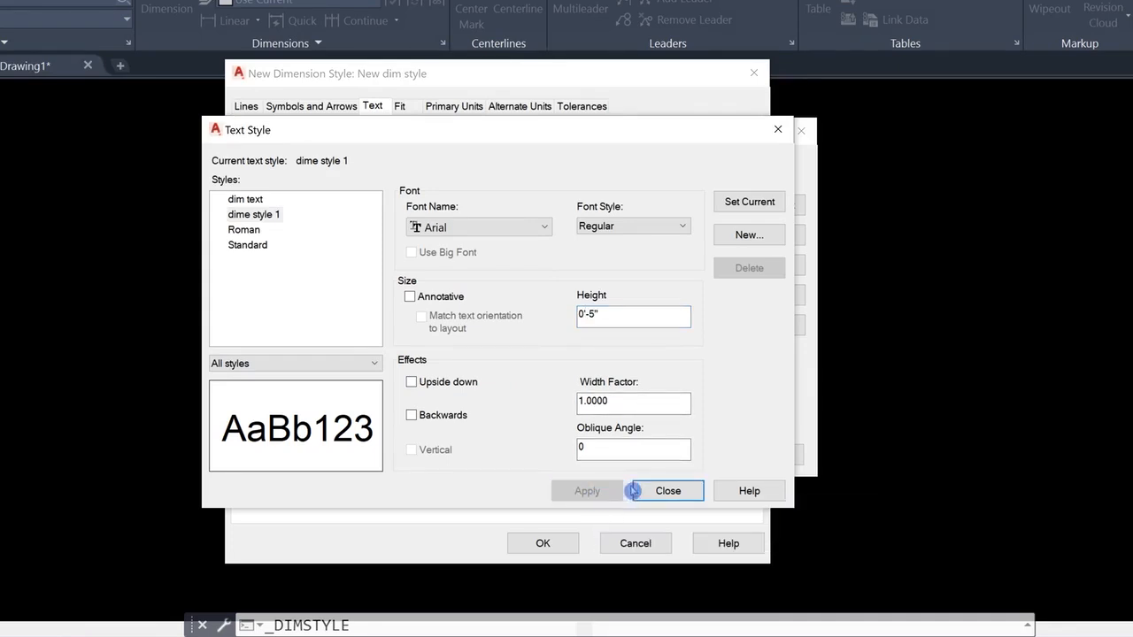
pyautogui.click(668, 492)
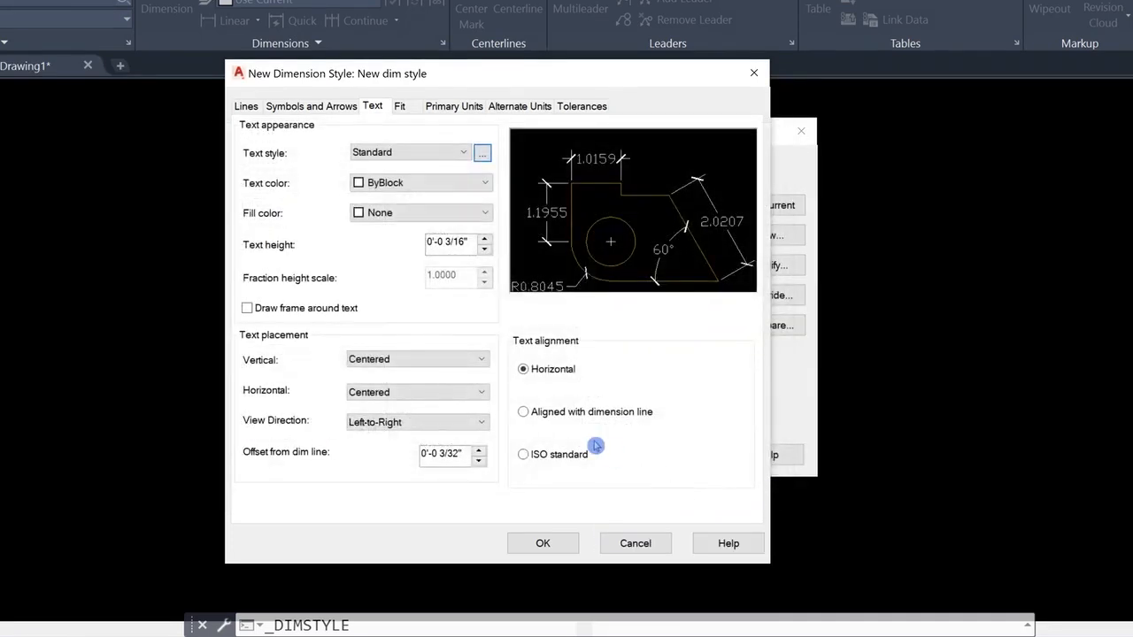
# Assign the dime style 1 text style to the dimension style and set its overall scale to 24.
pyautogui.click(403, 157)
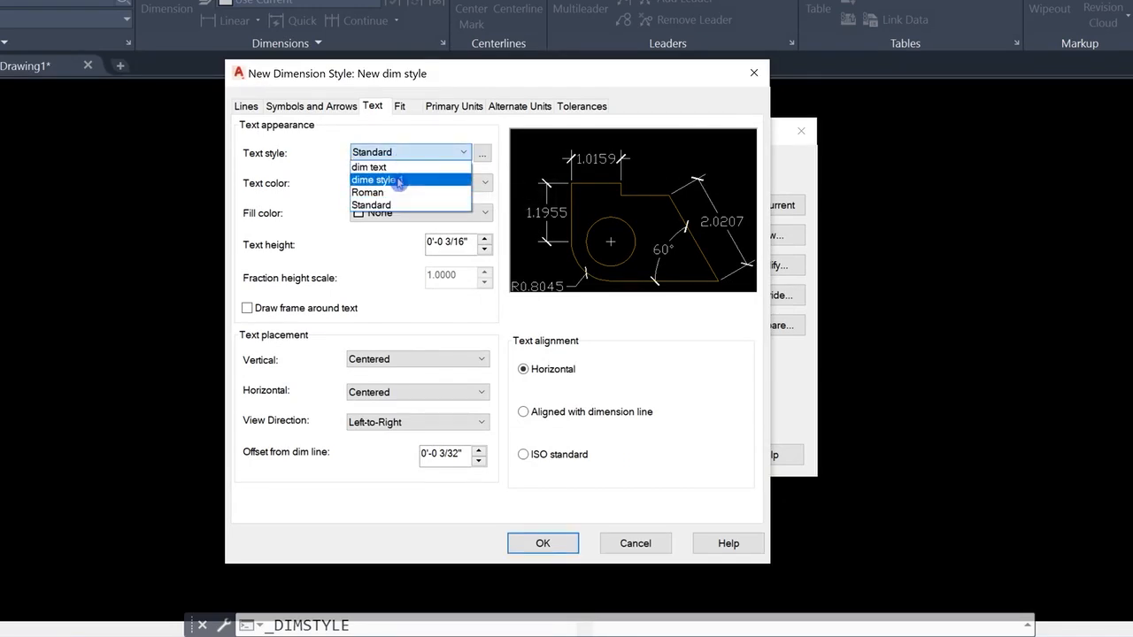
pyautogui.click(386, 181)
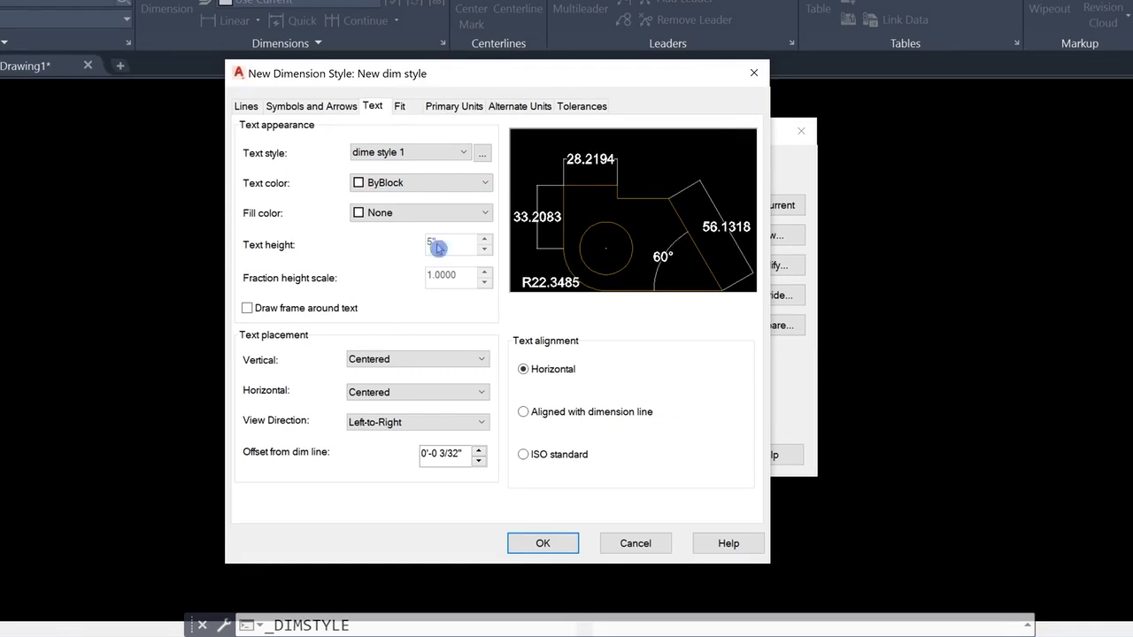
pyautogui.click(401, 106)
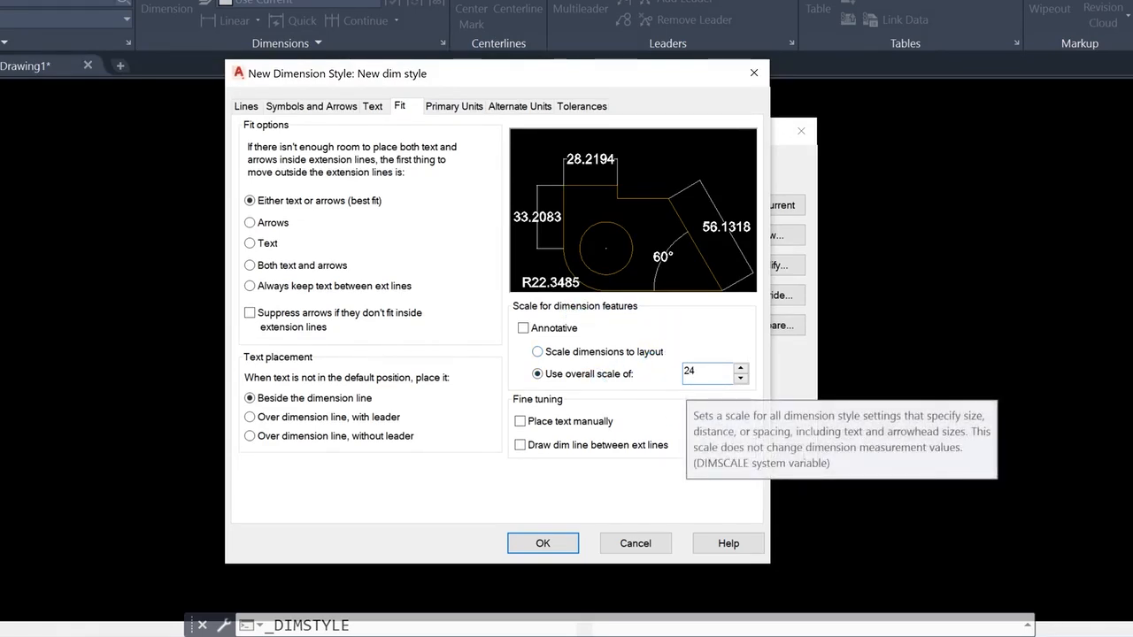
# Set the linear unit format of the dimension style's primary units to Architectural.
pyautogui.click(463, 108)
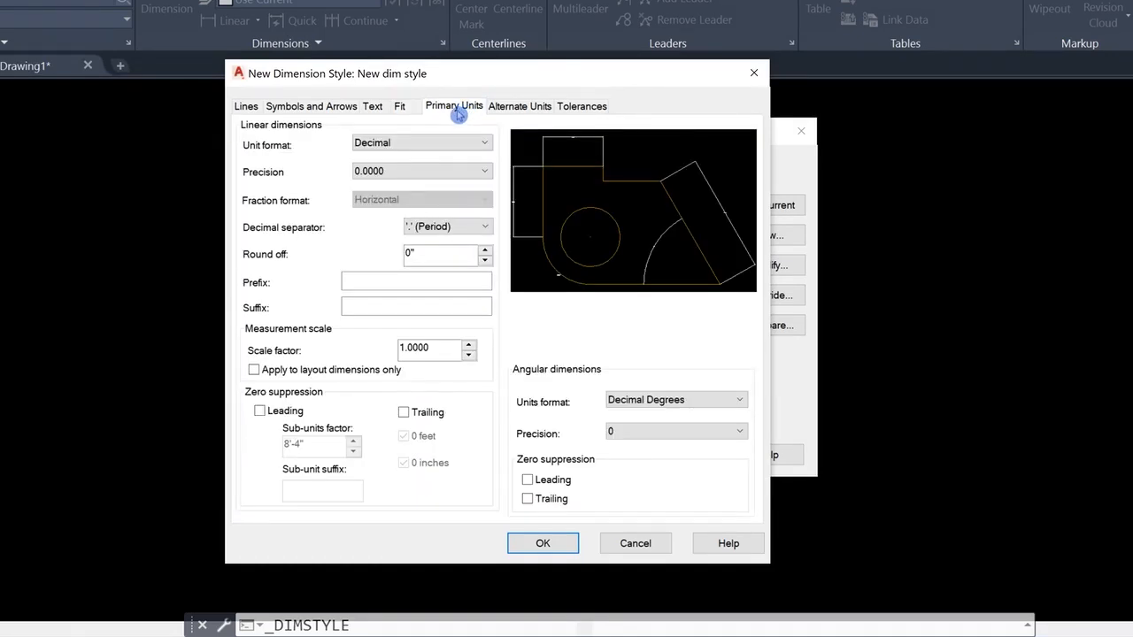
pyautogui.click(474, 144)
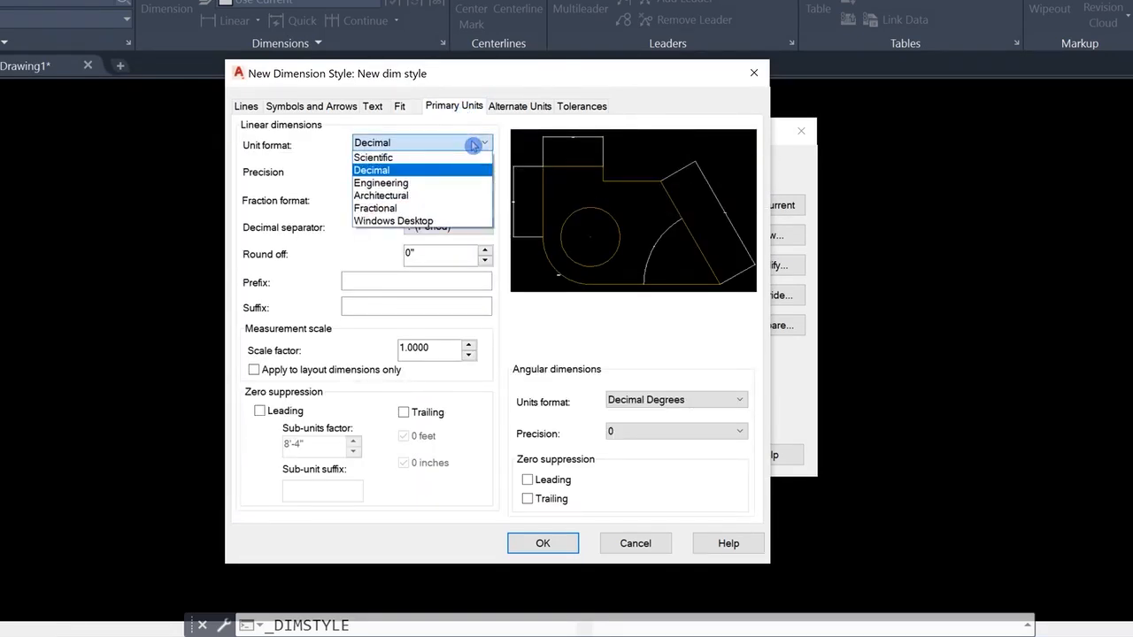
pyautogui.click(423, 196)
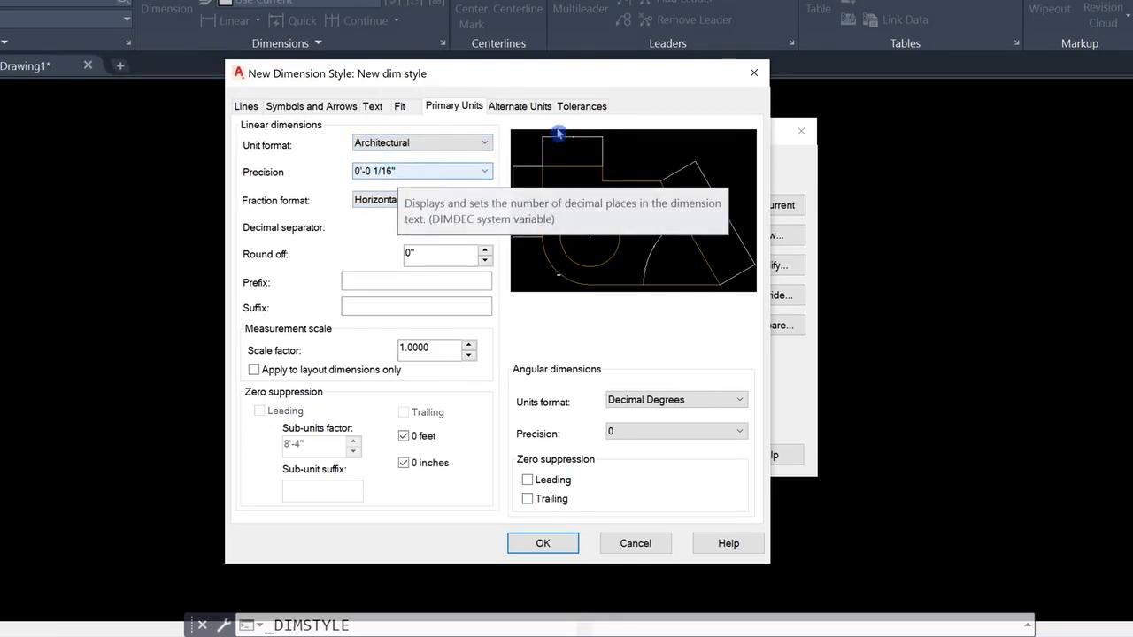
# Review the remaining settings of the new dimension style, save it and close the style manager.
pyautogui.click(529, 108)
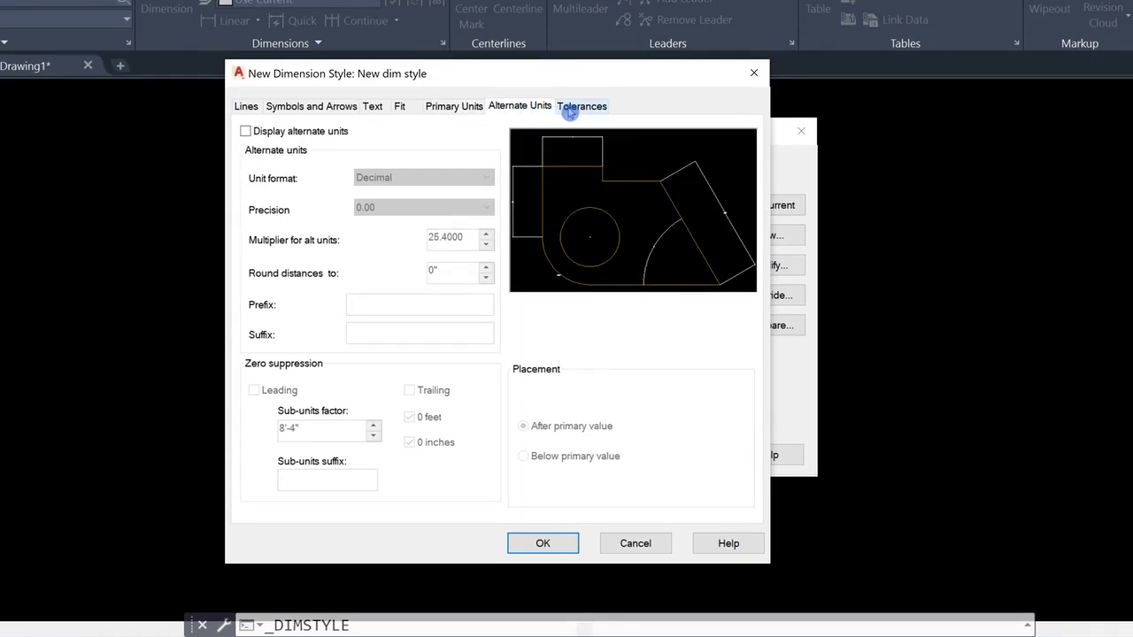
pyautogui.click(569, 106)
pyautogui.click(372, 106)
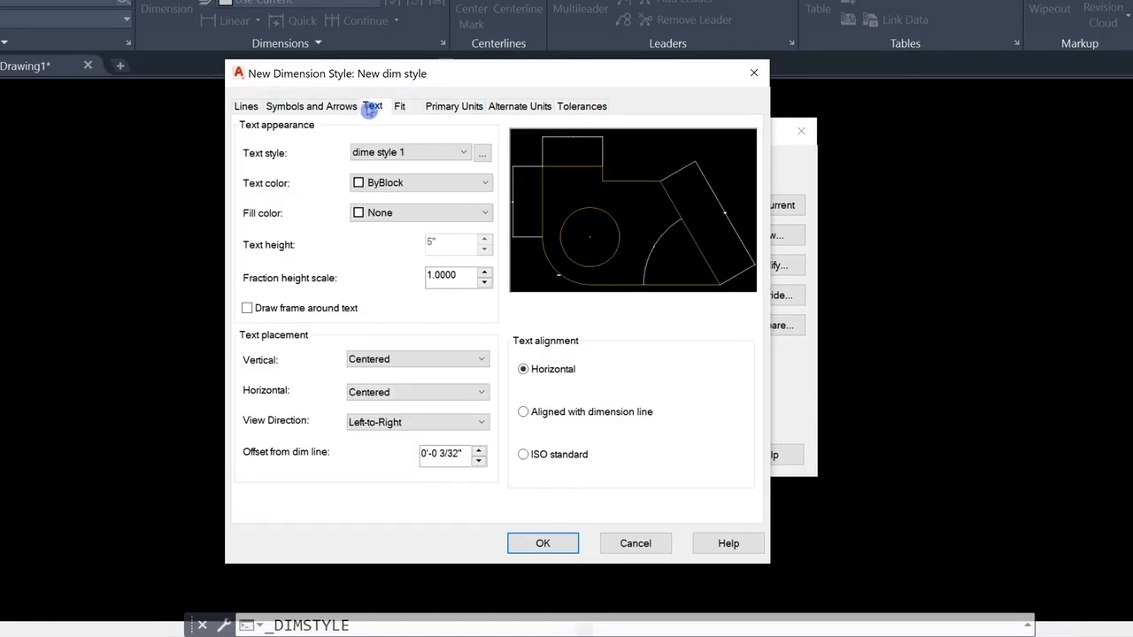
pyautogui.click(315, 107)
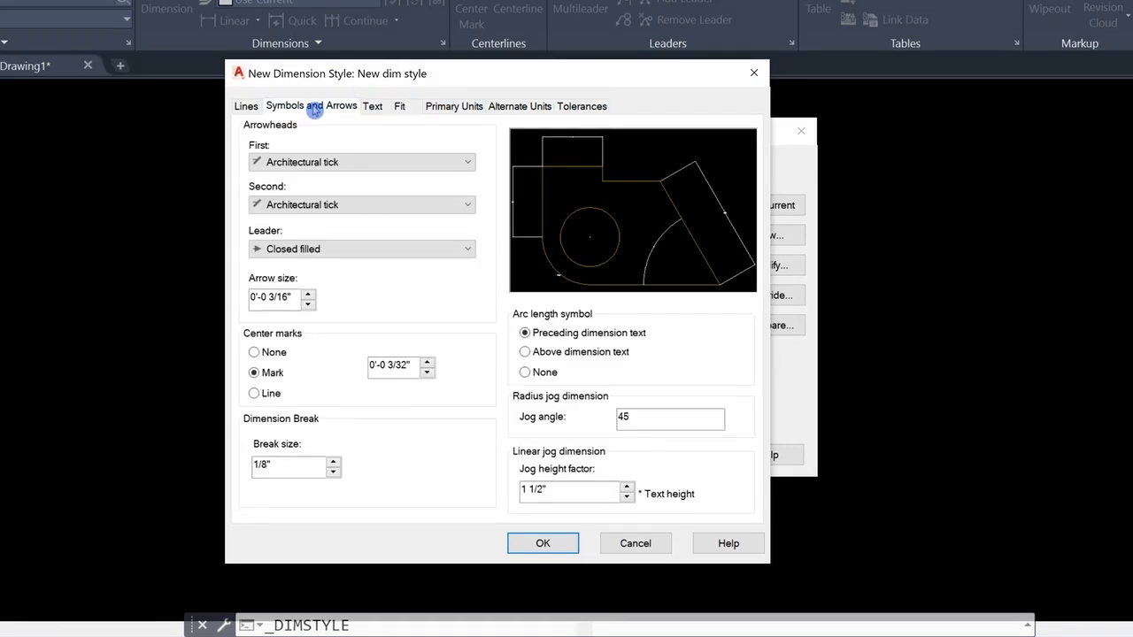
pyautogui.click(246, 107)
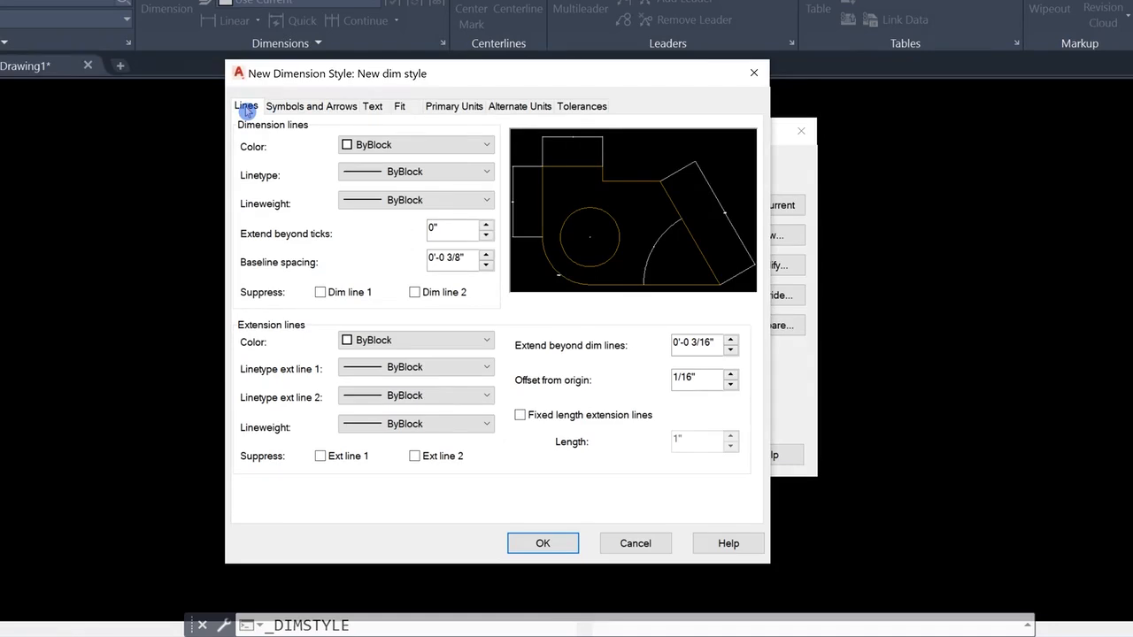
pyautogui.click(543, 544)
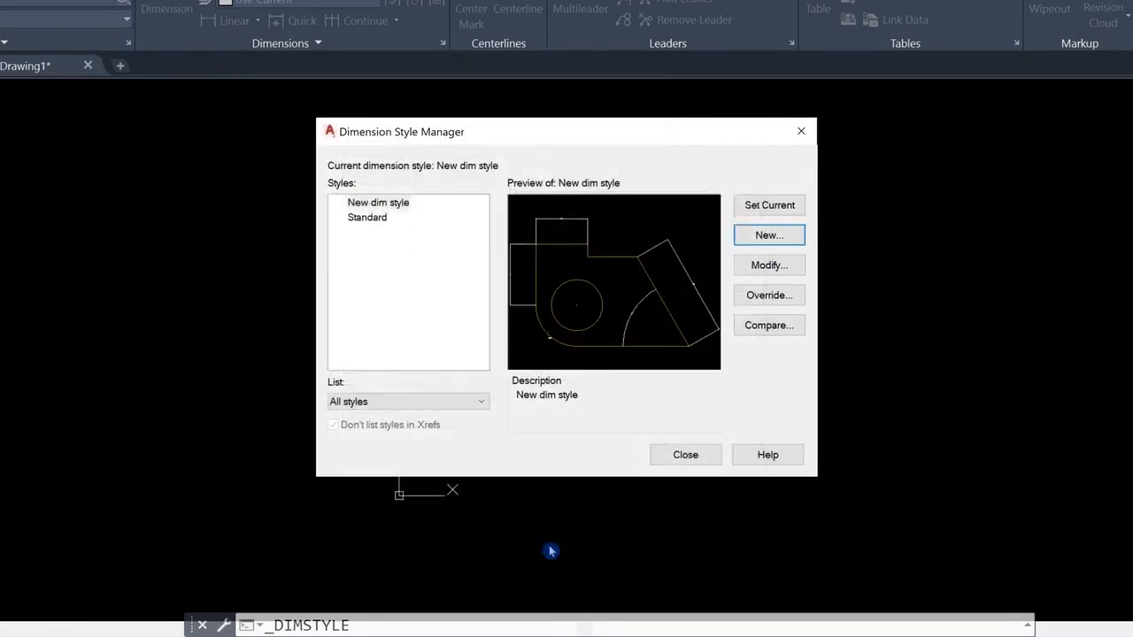
pyautogui.click(371, 203)
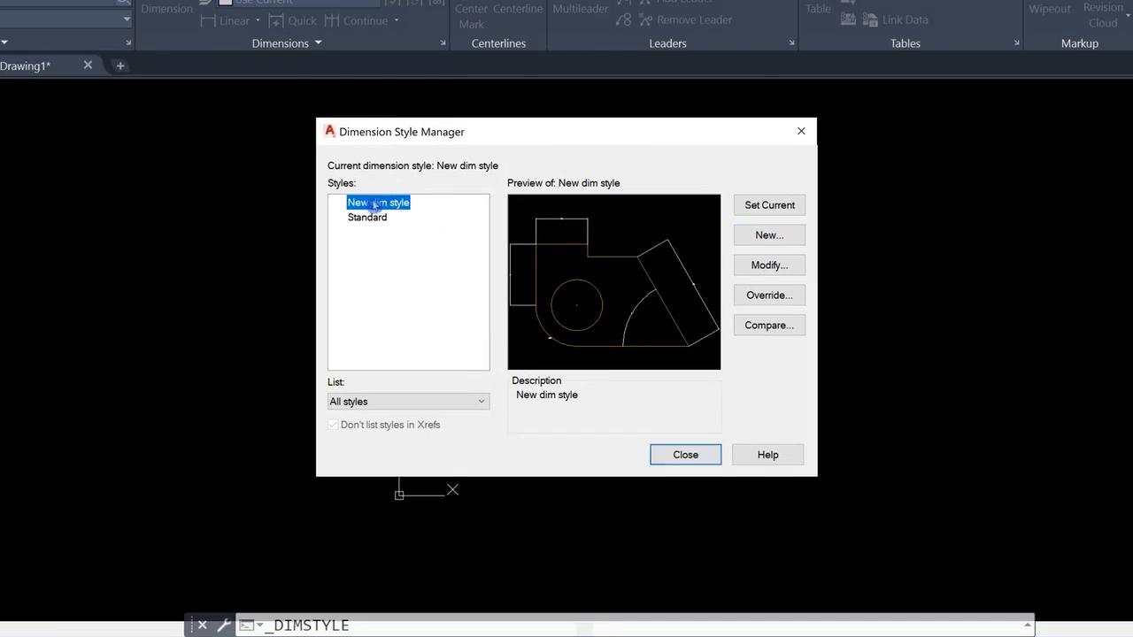
pyautogui.click(685, 456)
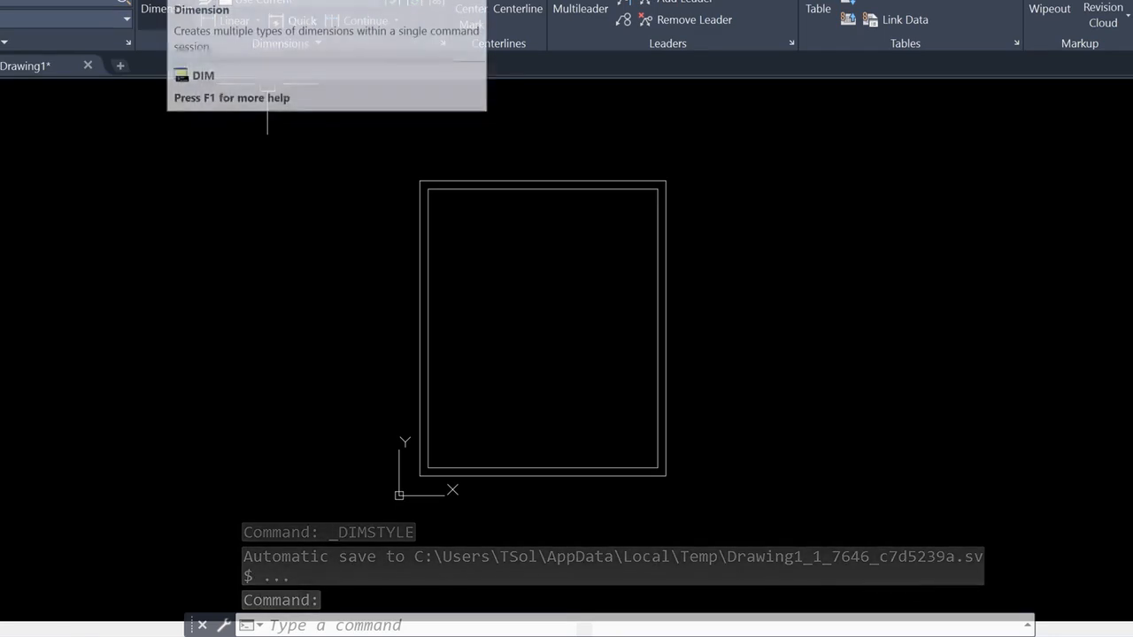
# Dimension the width of the outer rectangle between its two upper corners, placing the dimension line above the top edge.
pyautogui.click(166, 5)
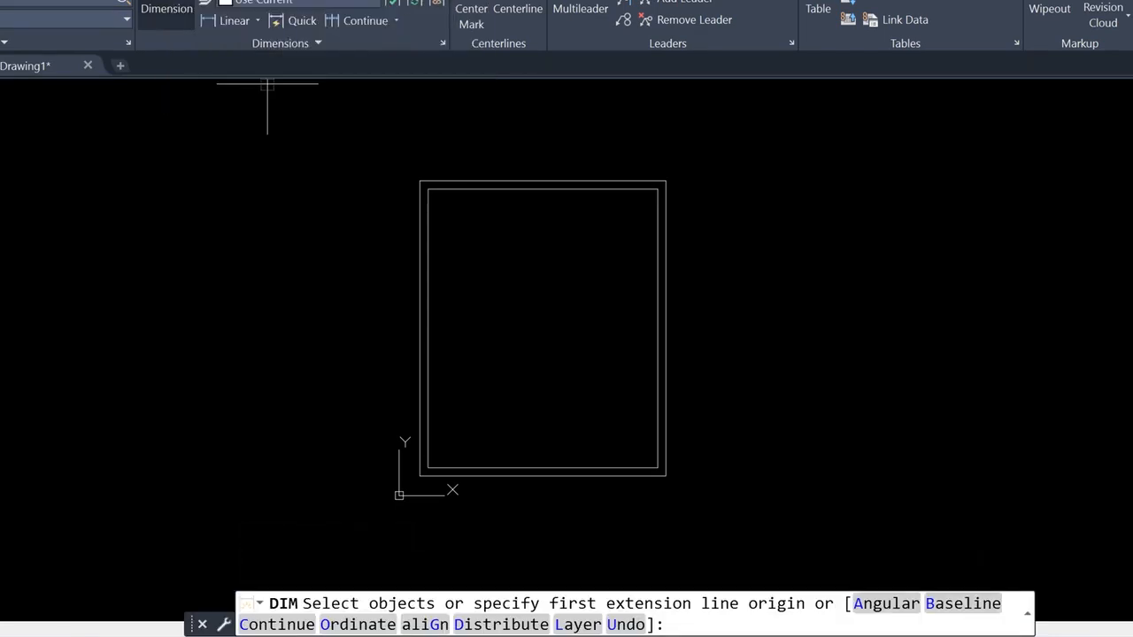
pyautogui.press('Return')
pyautogui.click(419, 182)
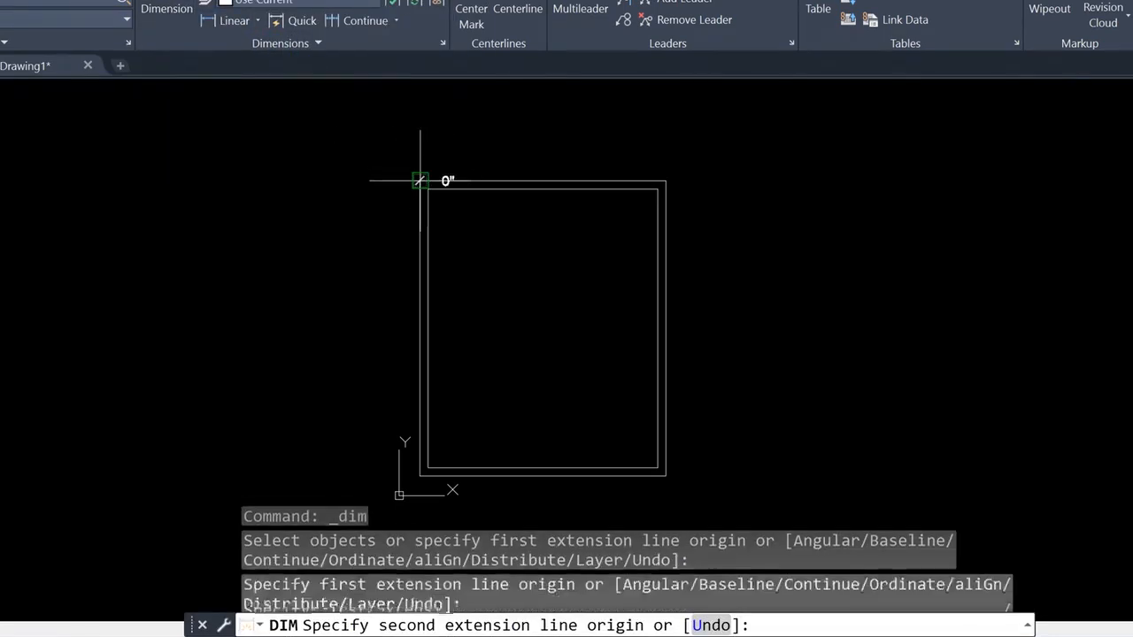
pyautogui.click(665, 182)
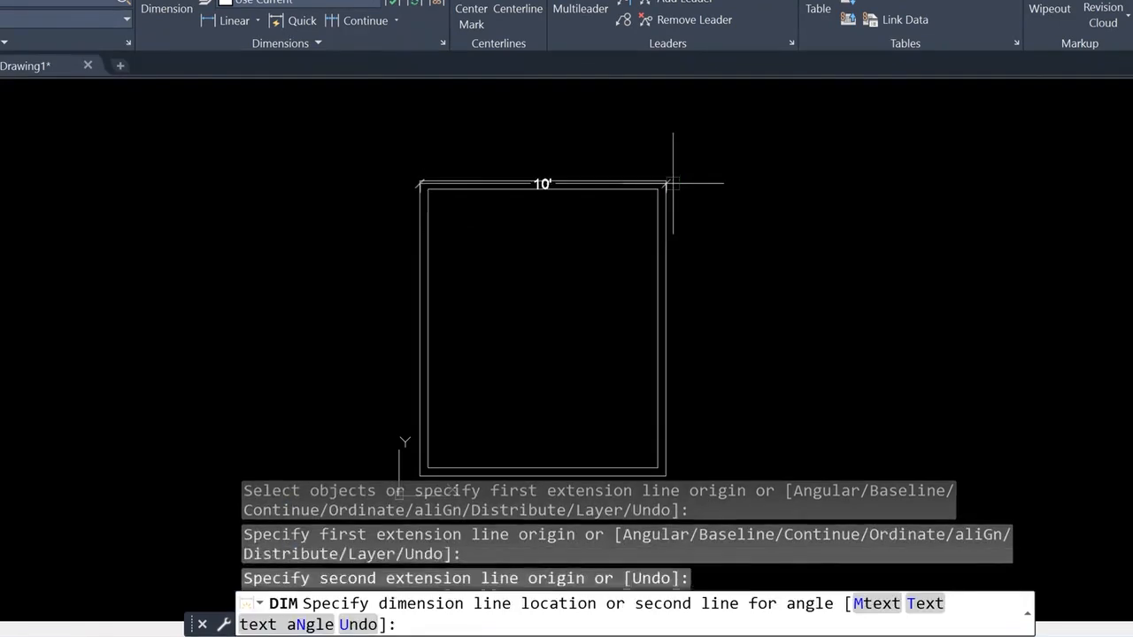
pyautogui.click(702, 135)
pyautogui.press('Return')
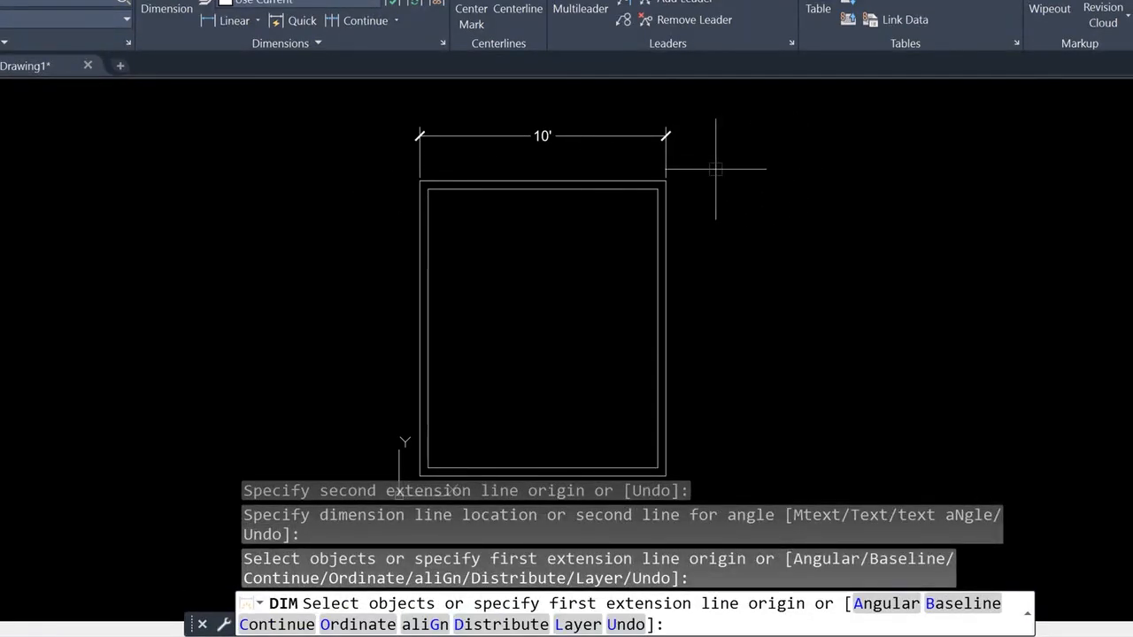
pyautogui.press('Return')
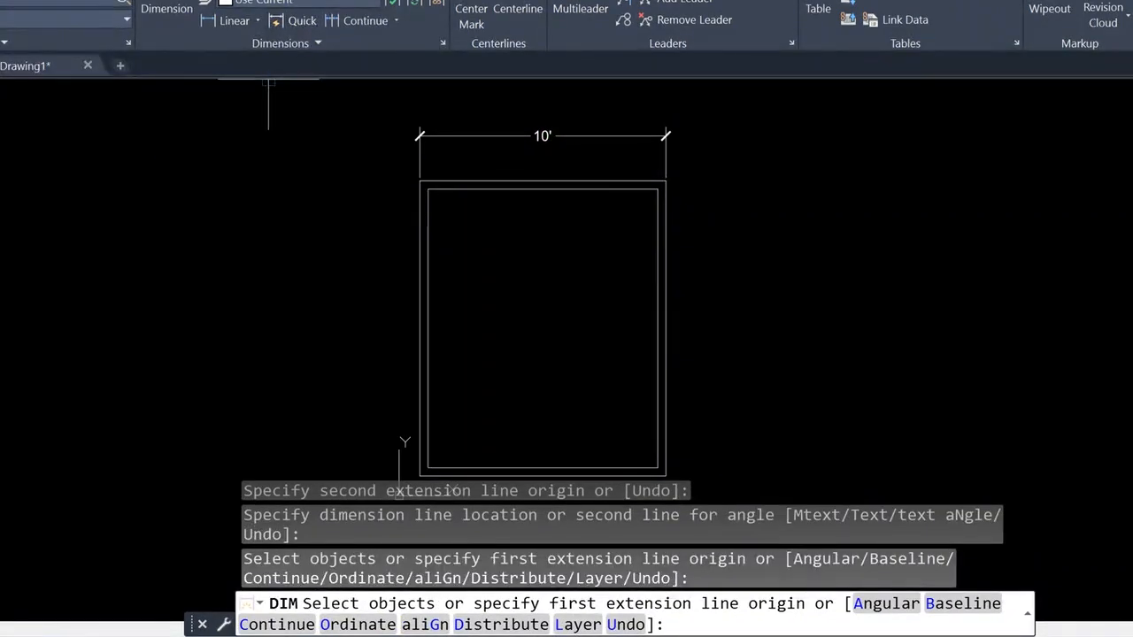
# Modify New dim style so that zero inches are no longer suppressed in the primary units.
pyautogui.click(312, 0)
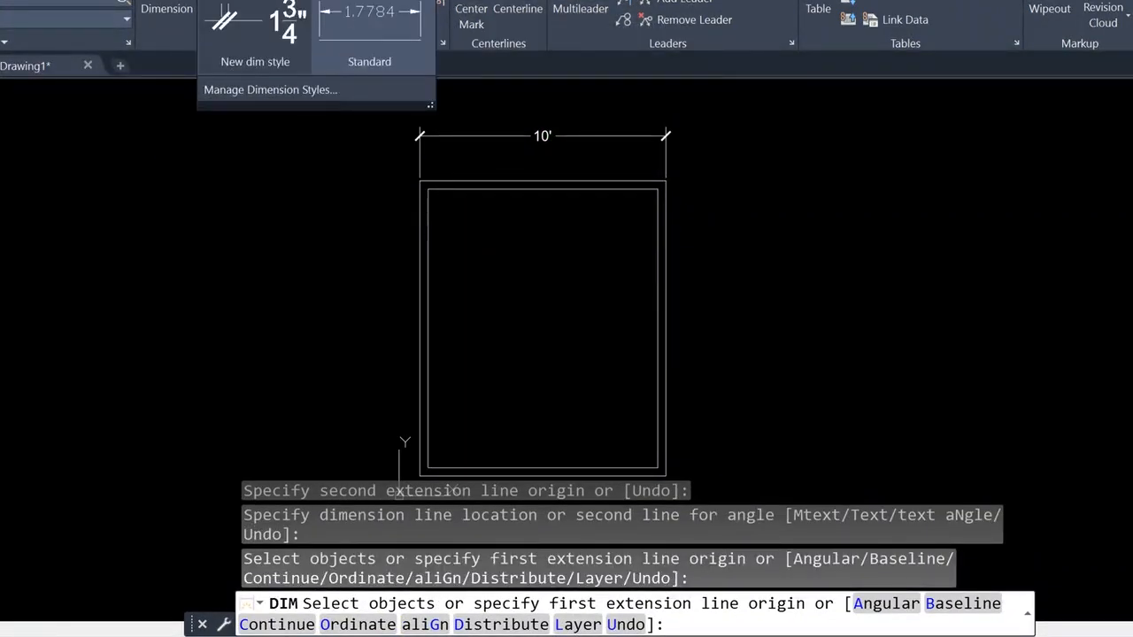
pyautogui.click(312, 90)
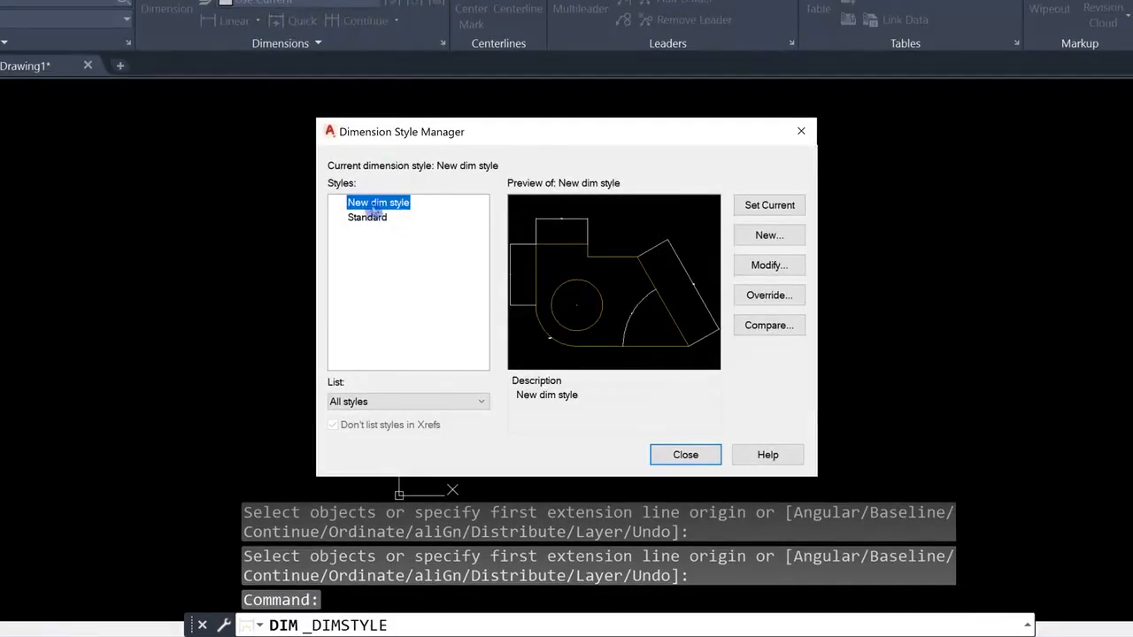
pyautogui.click(763, 263)
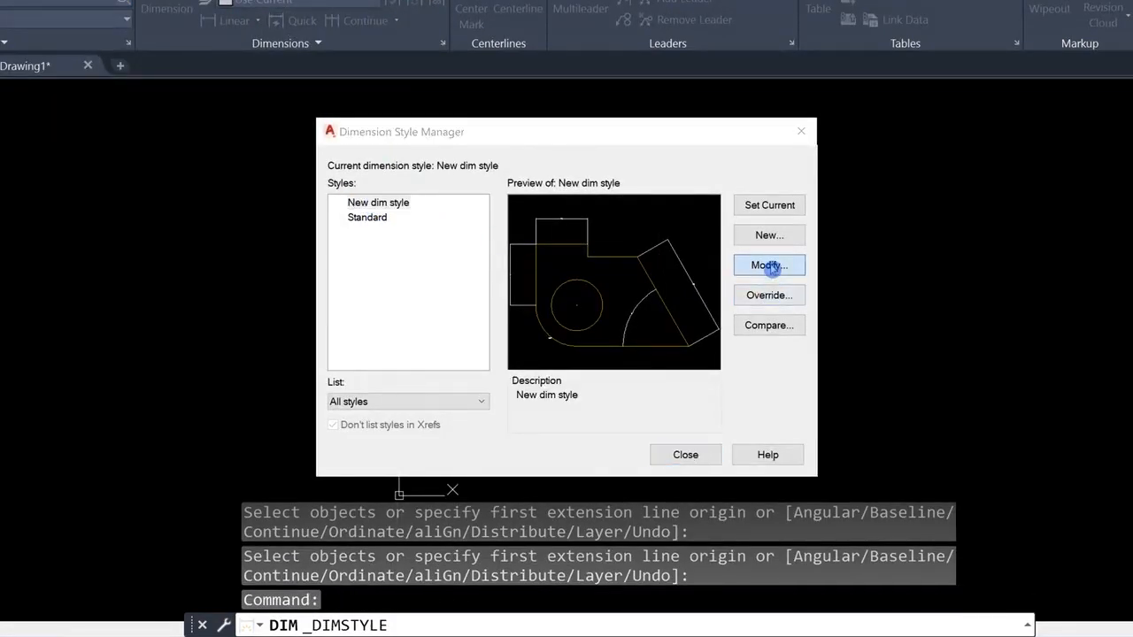
pyautogui.moveTo(201, 60); pyautogui.dragTo(410, 56)
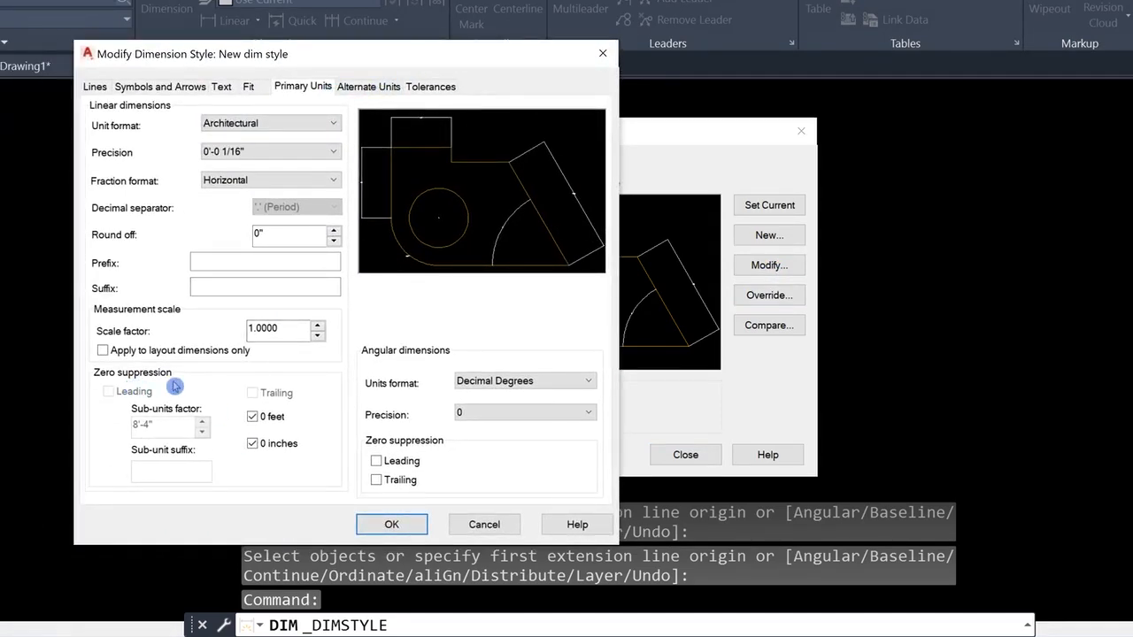
pyautogui.click(253, 444)
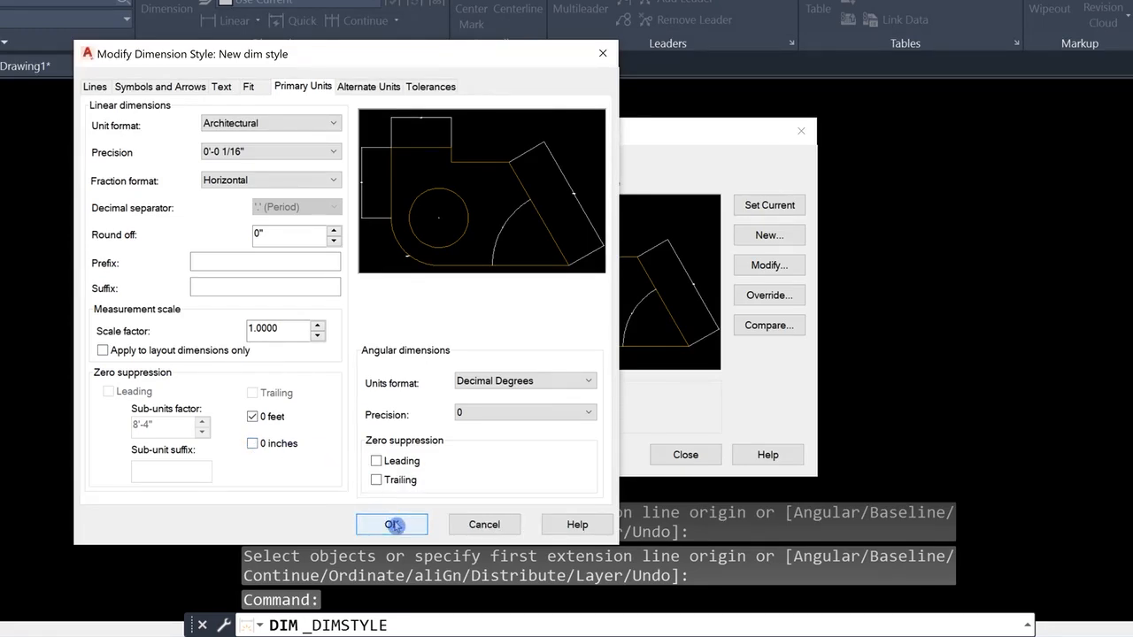
pyautogui.click(392, 525)
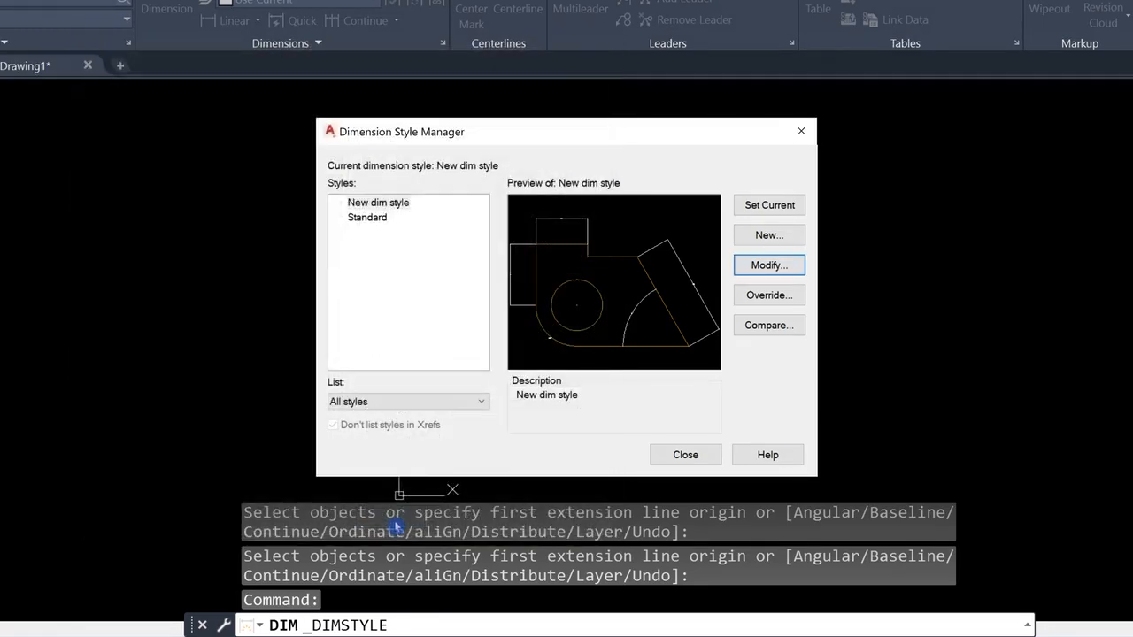
pyautogui.click(686, 456)
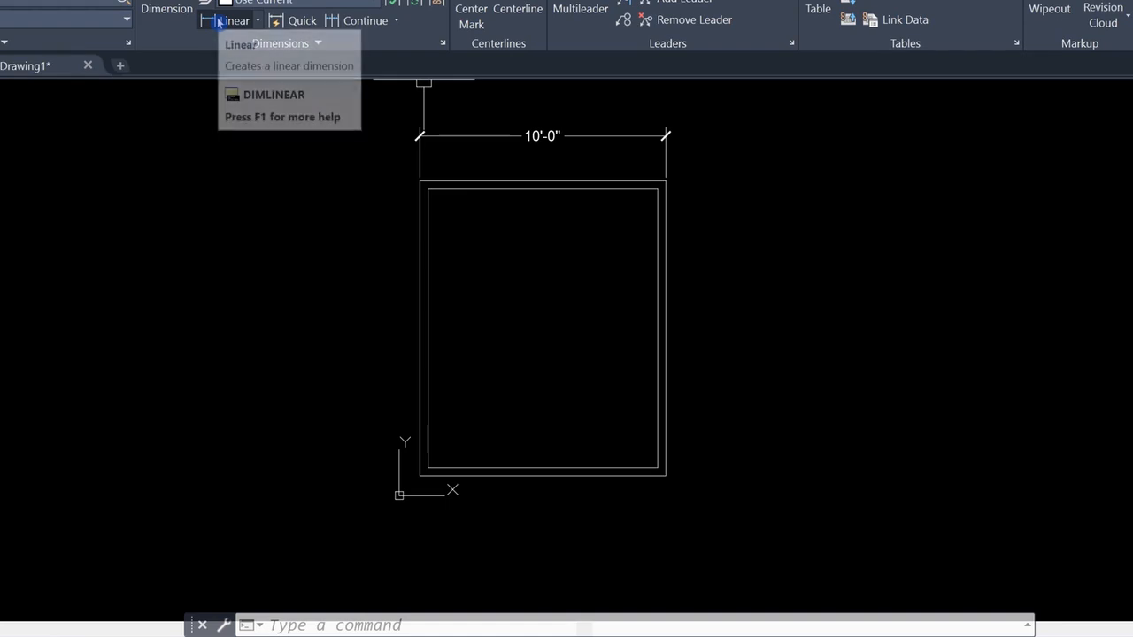
# Add a linear dimension for the height of the outer rectangle, placed outside its left edge.
pyautogui.click(217, 22)
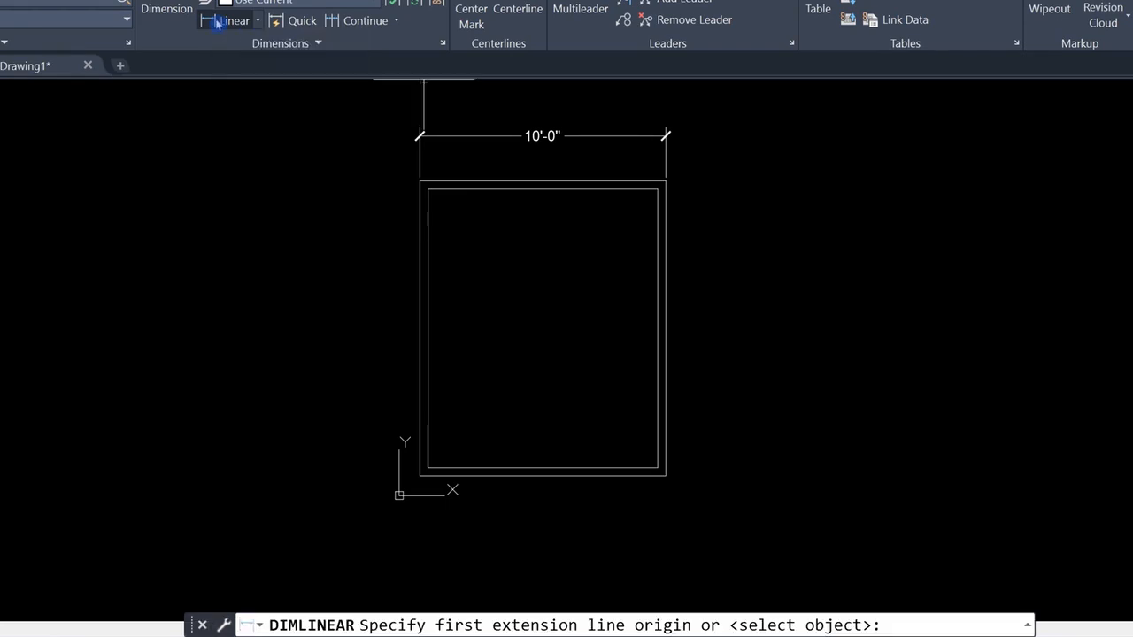
pyautogui.click(421, 476)
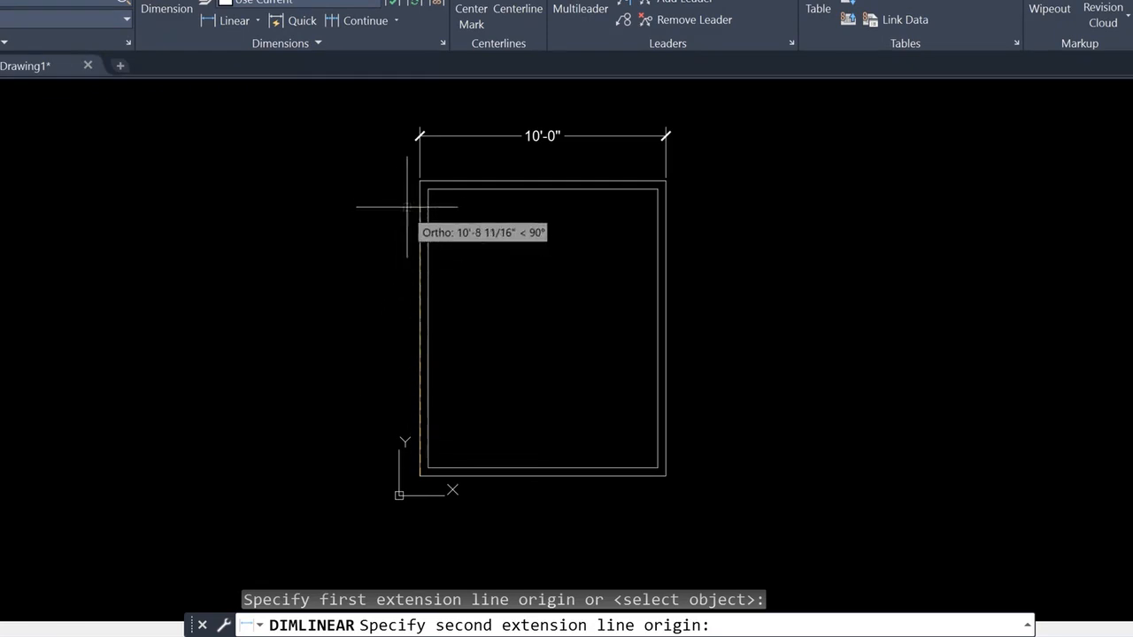
pyautogui.click(419, 181)
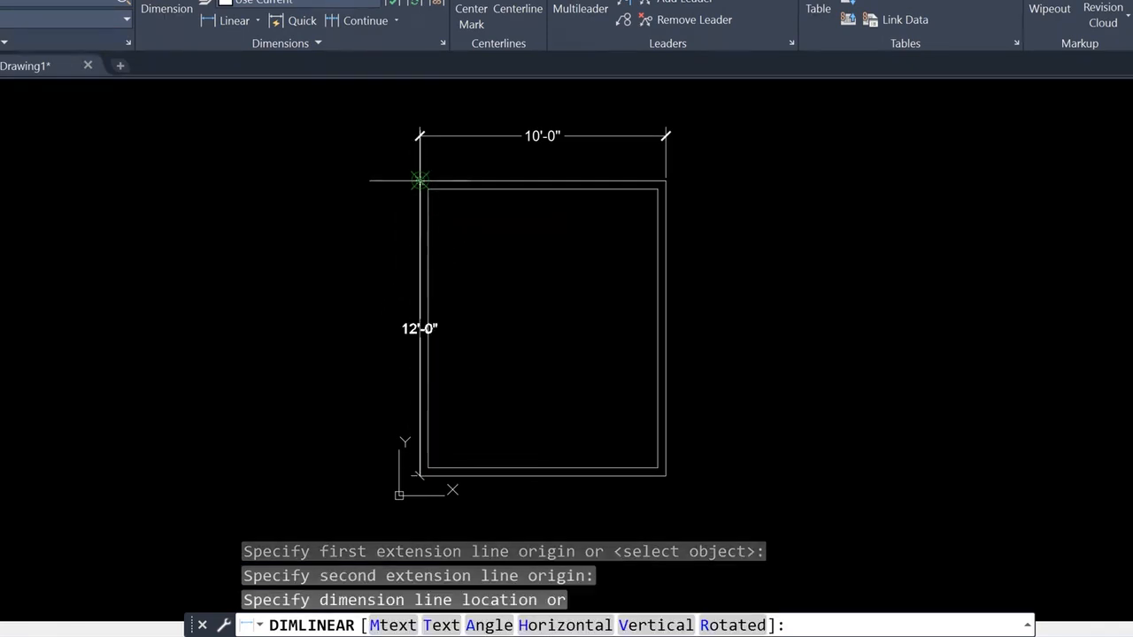
pyautogui.click(330, 246)
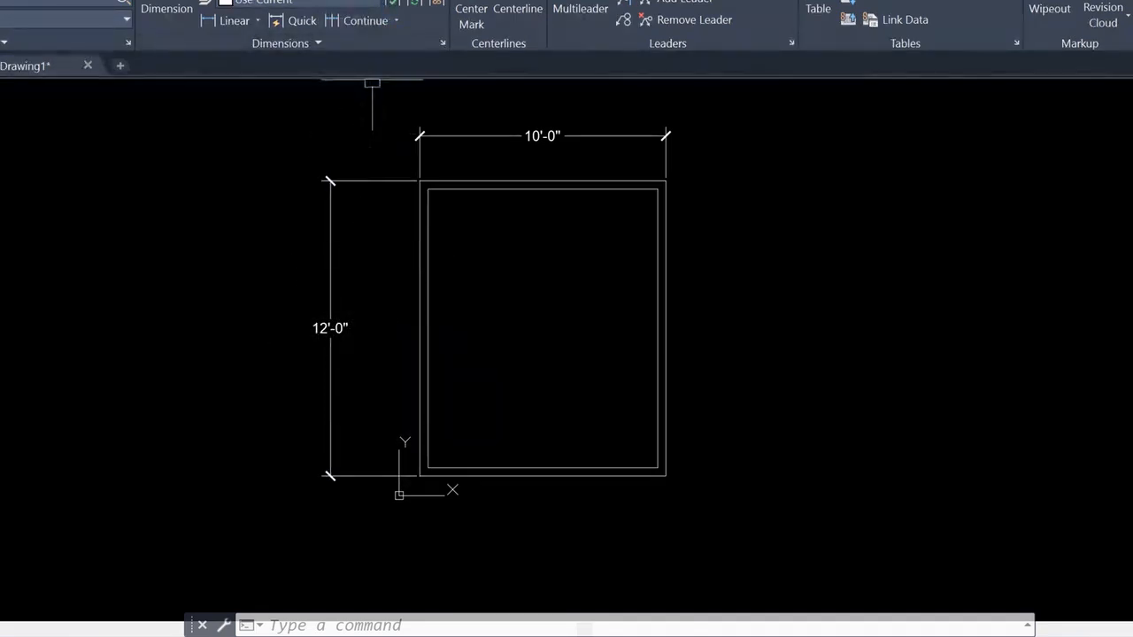
# Modify New dim style so that its text is aligned with the dimension line.
pyautogui.click(380, 2)
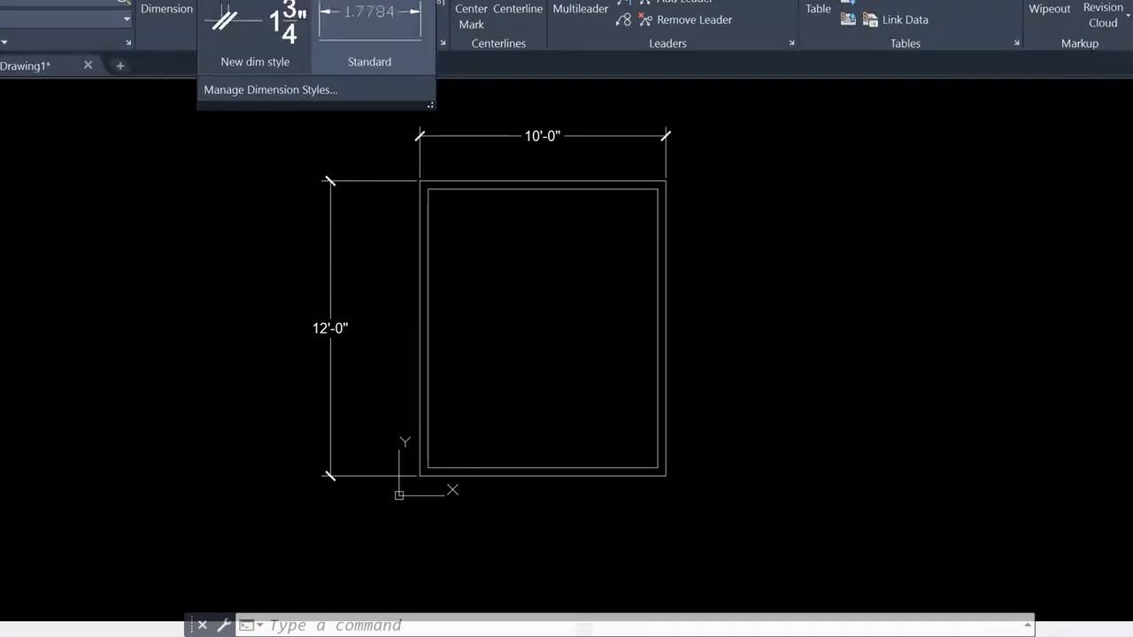
pyautogui.click(262, 92)
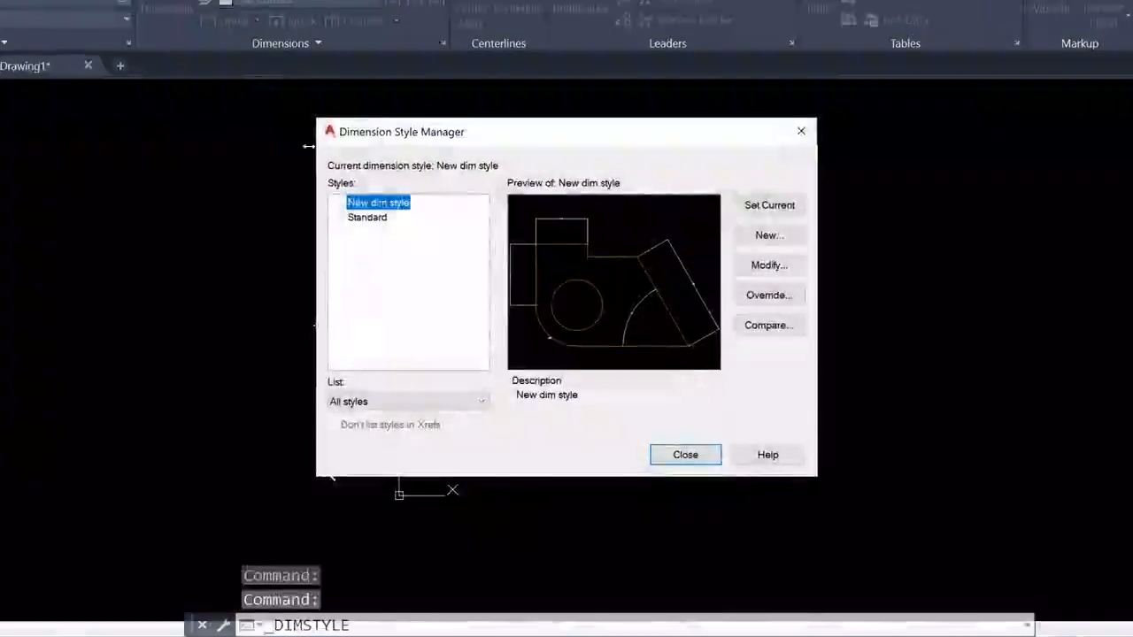
pyautogui.click(768, 265)
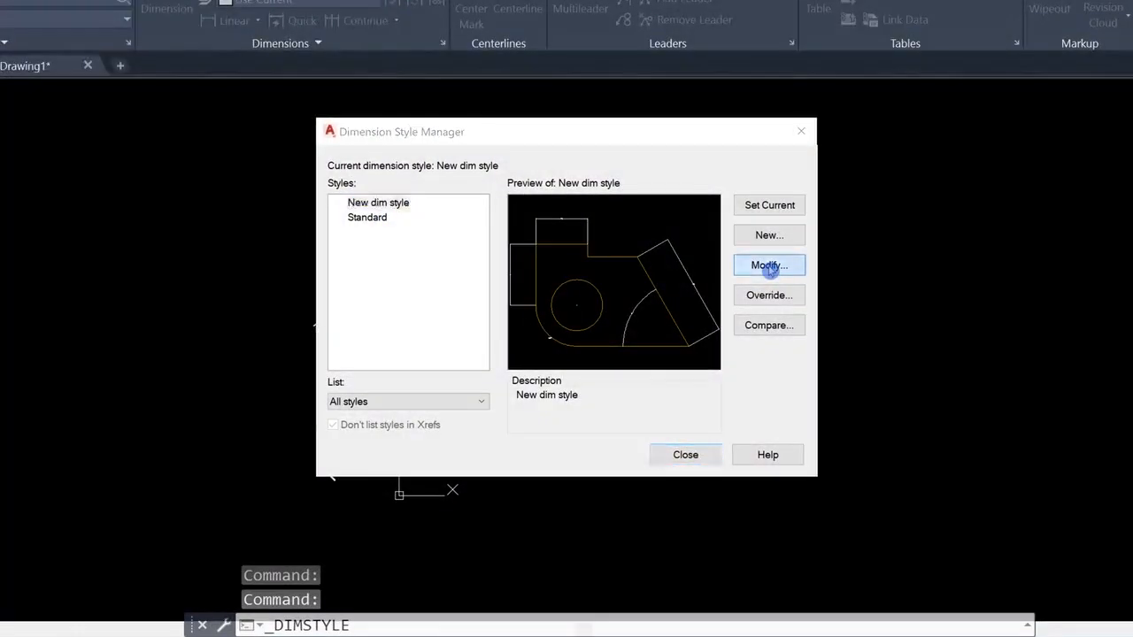
pyautogui.moveTo(116, 53); pyautogui.dragTo(303, 44)
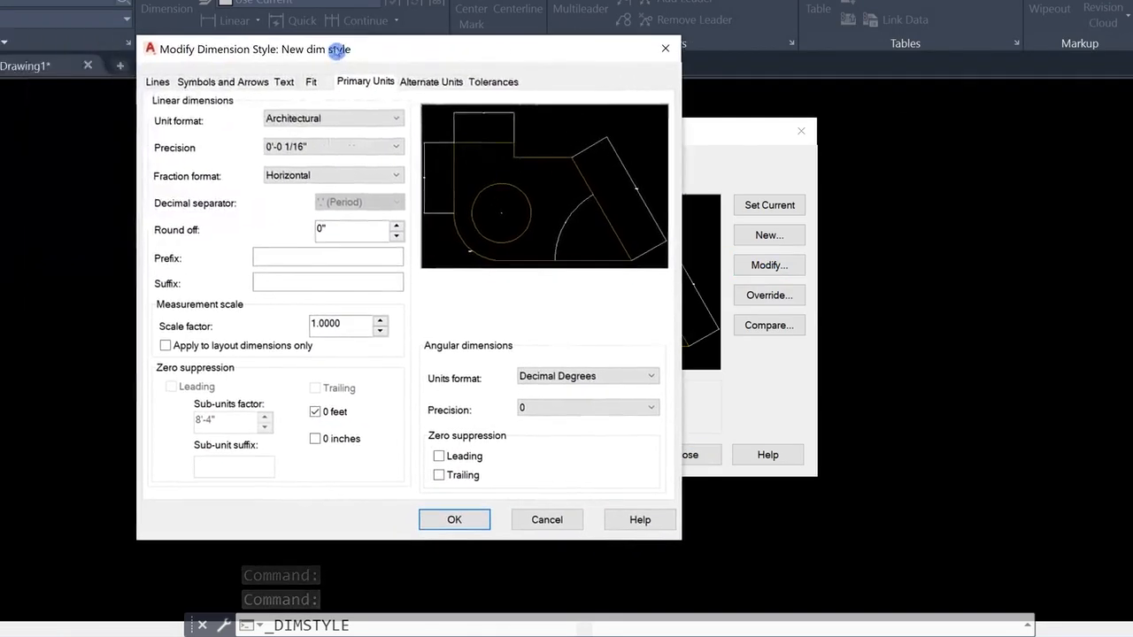
pyautogui.click(283, 82)
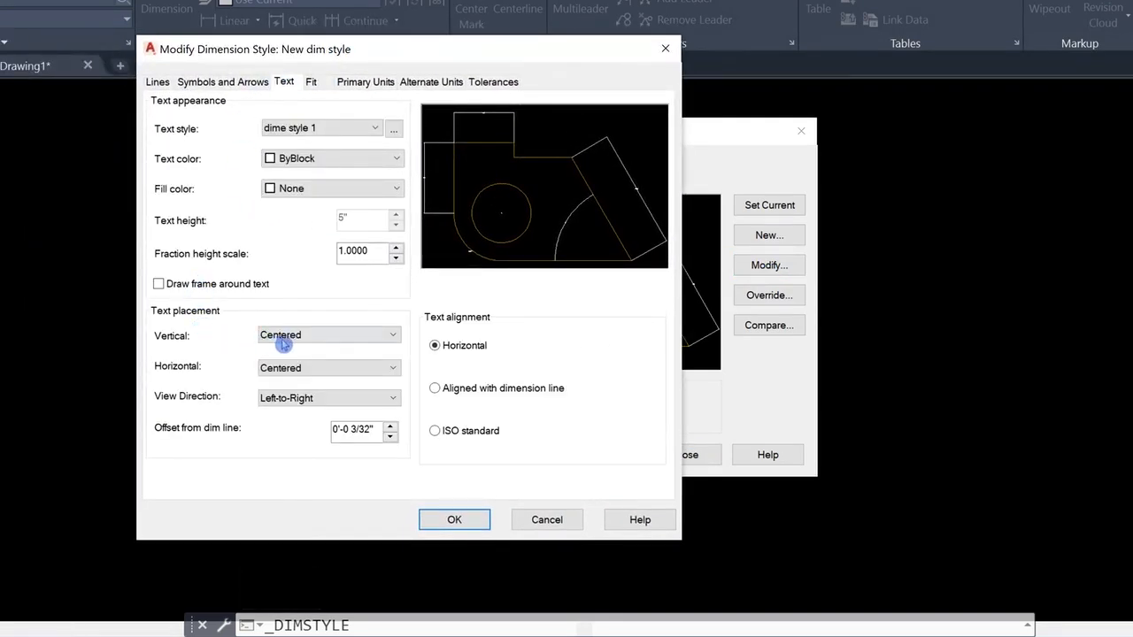
pyautogui.click(436, 389)
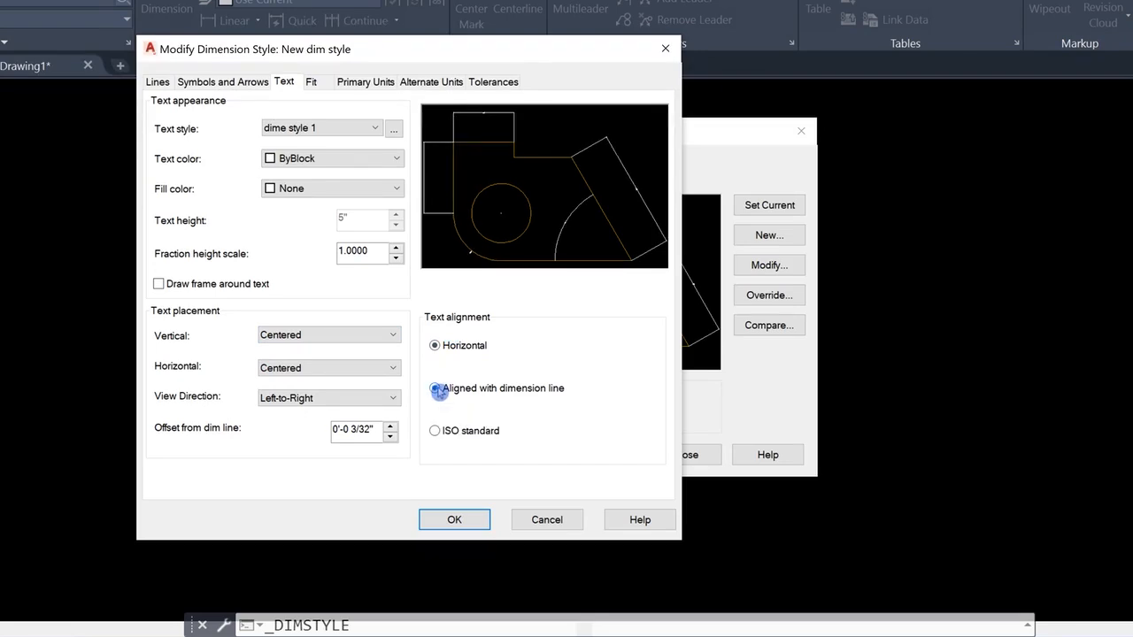
pyautogui.click(456, 519)
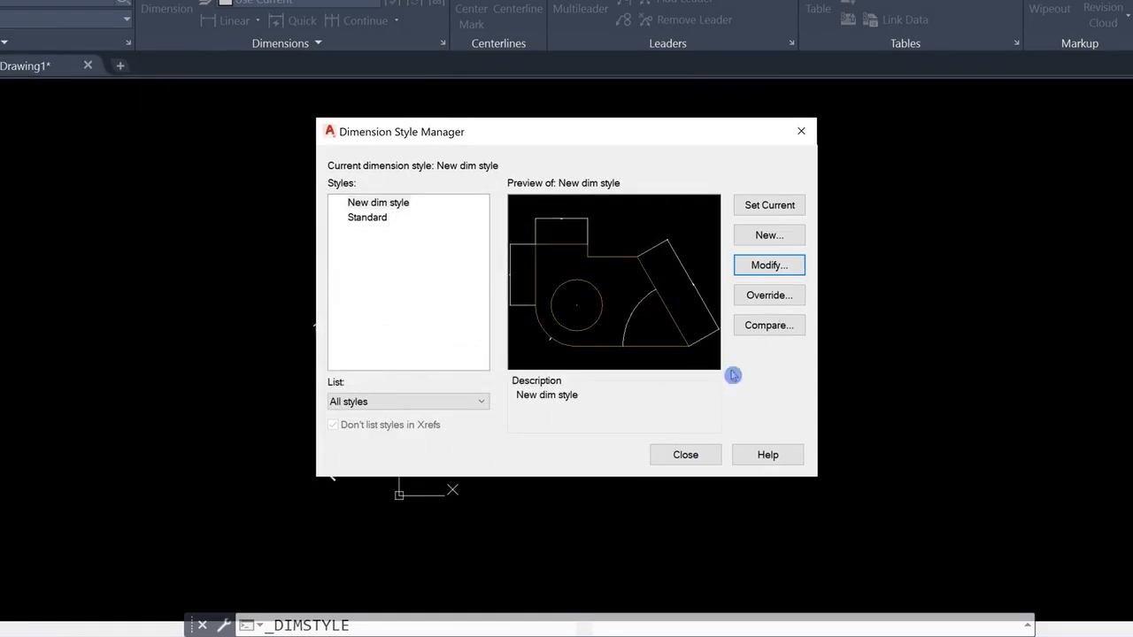
pyautogui.click(686, 455)
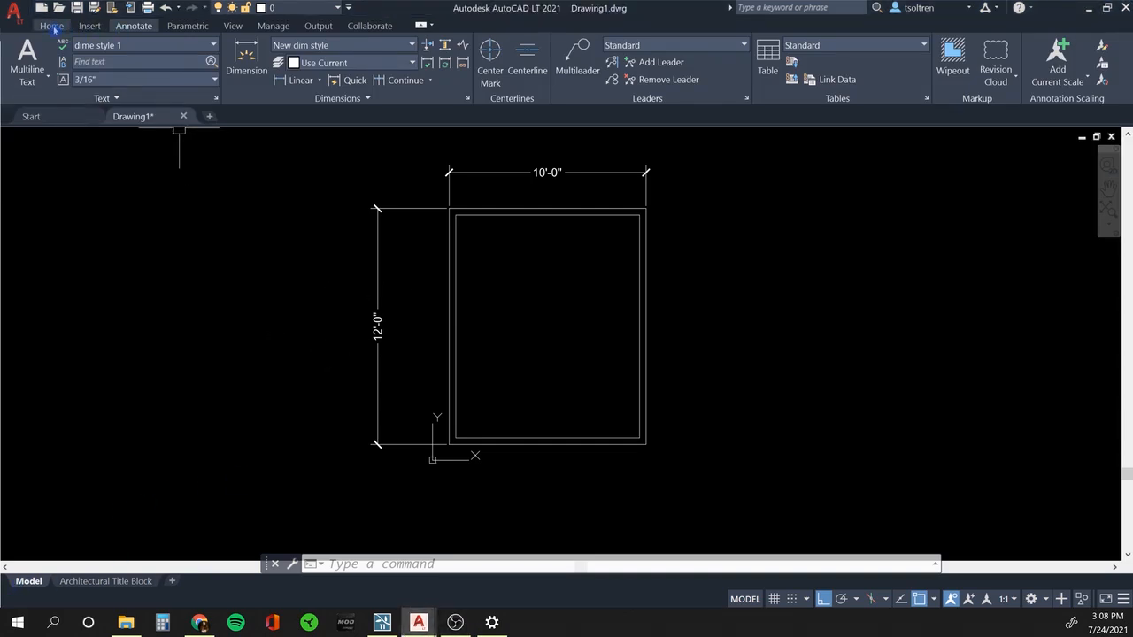
# Start plotting the drawing and choose DWG To PDF.pc3 as the plotter.
pyautogui.click(52, 26)
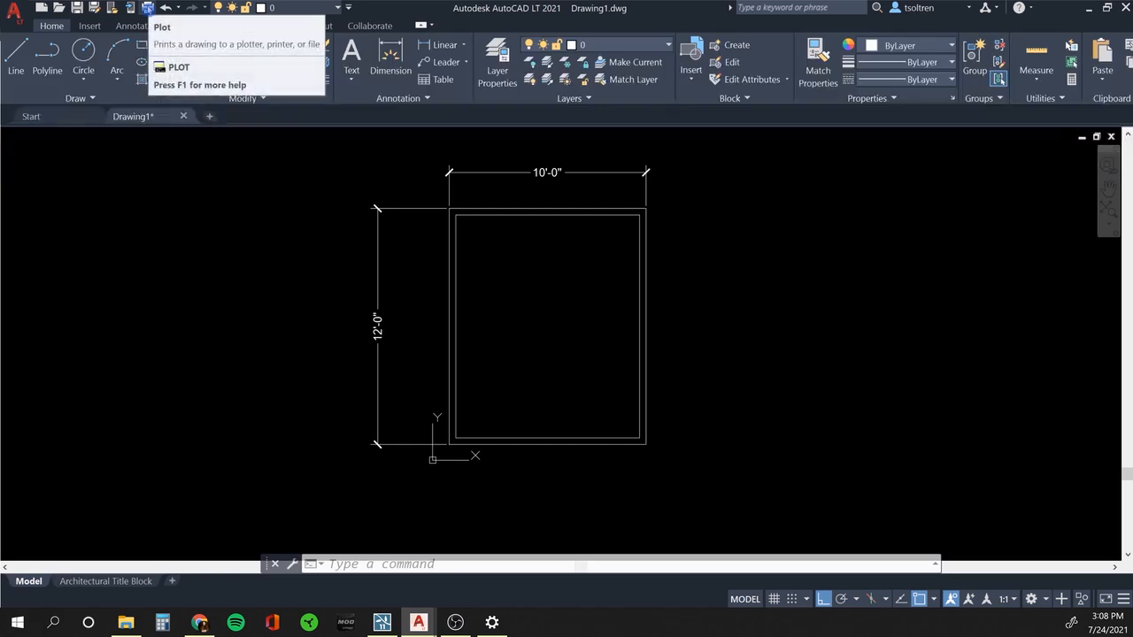
pyautogui.click(147, 8)
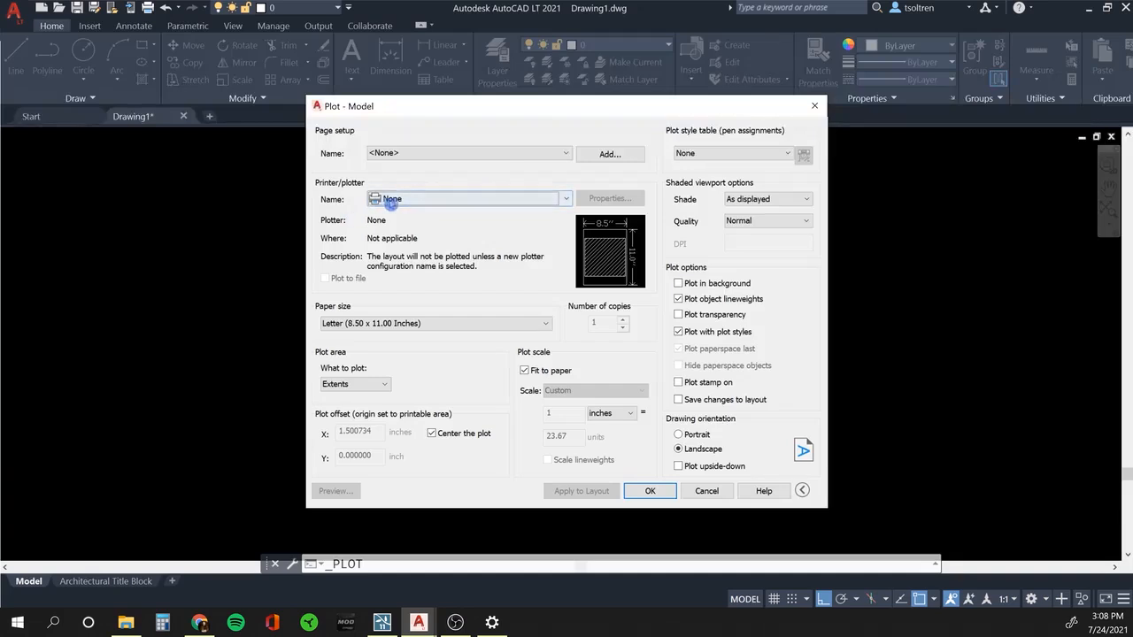
pyautogui.click(396, 202)
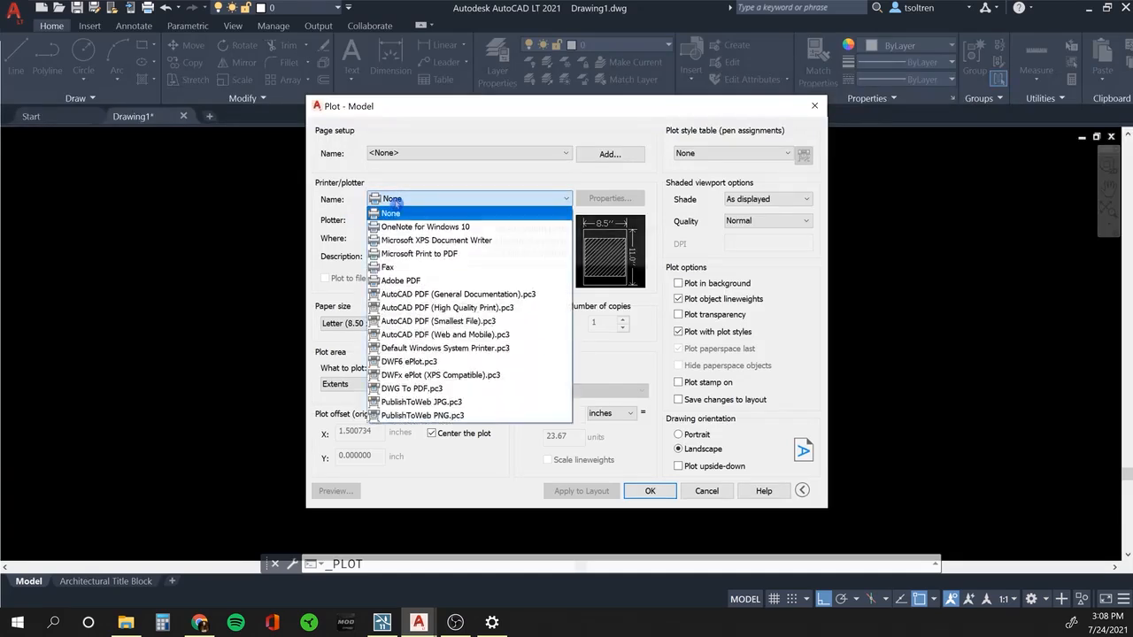
pyautogui.click(394, 389)
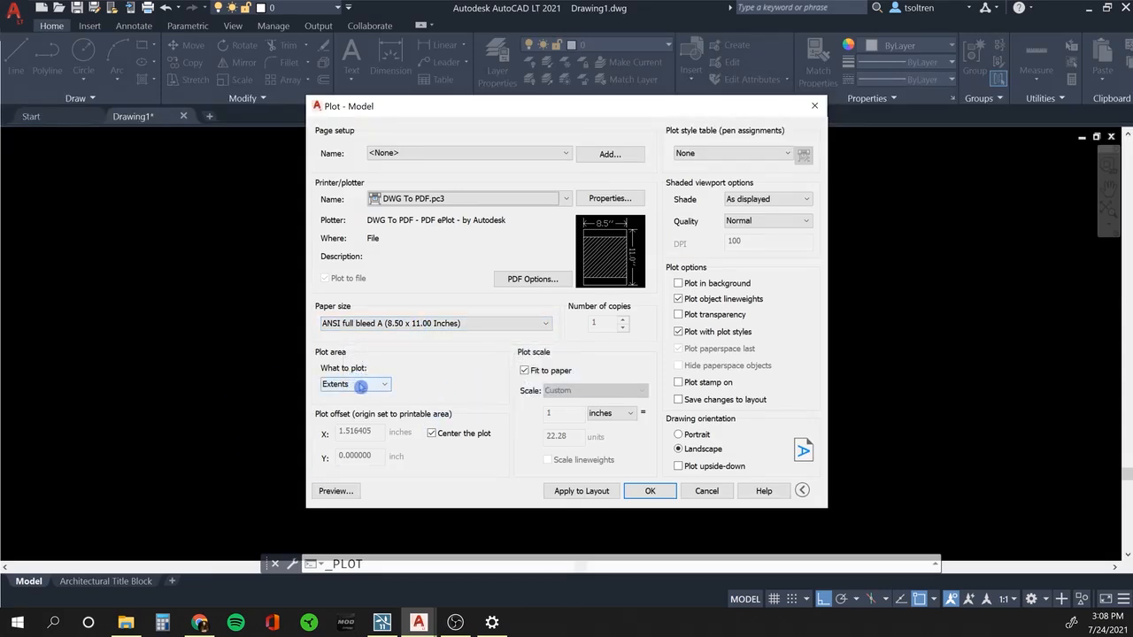
# Set the plot area to a window enclosing the rectangles and both dimensions, and preview the plot.
pyautogui.click(360, 386)
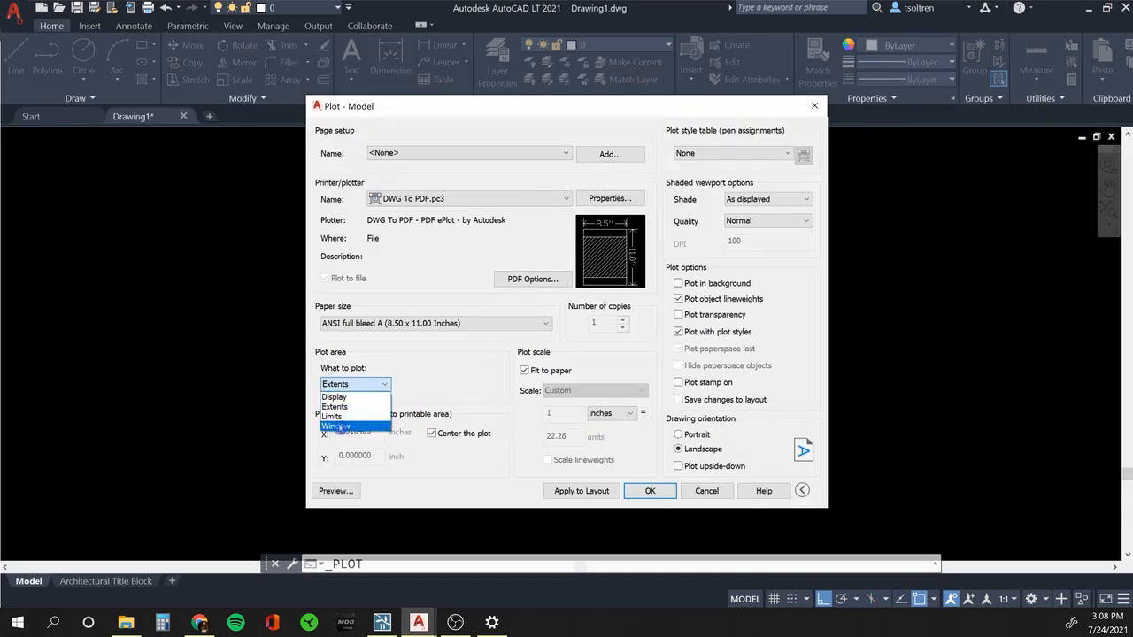
pyautogui.click(337, 426)
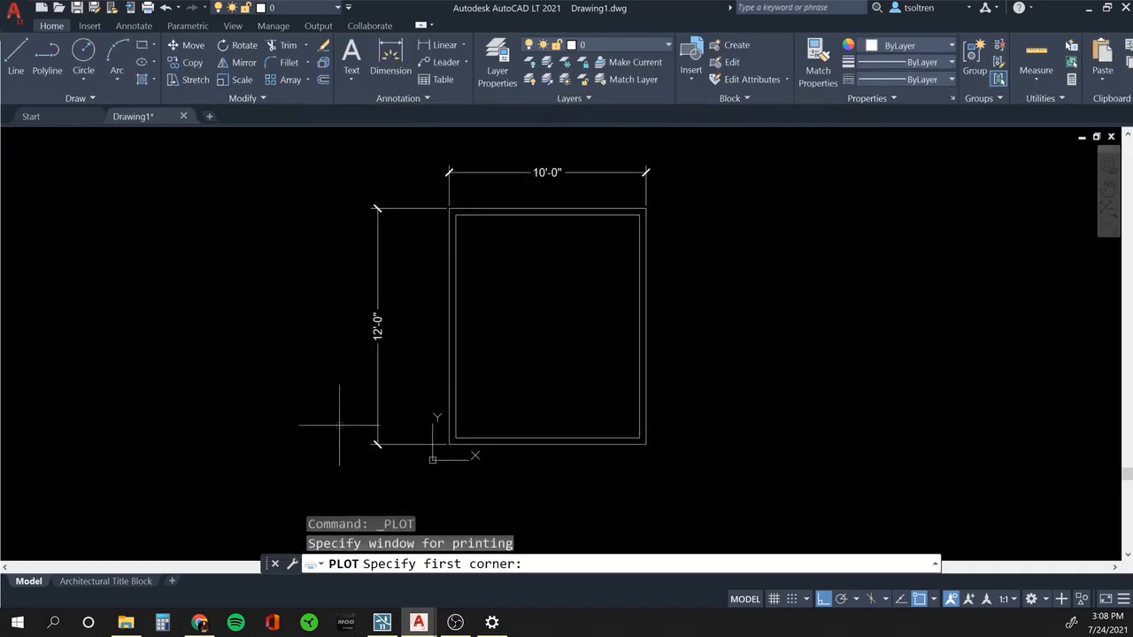
pyautogui.click(681, 145)
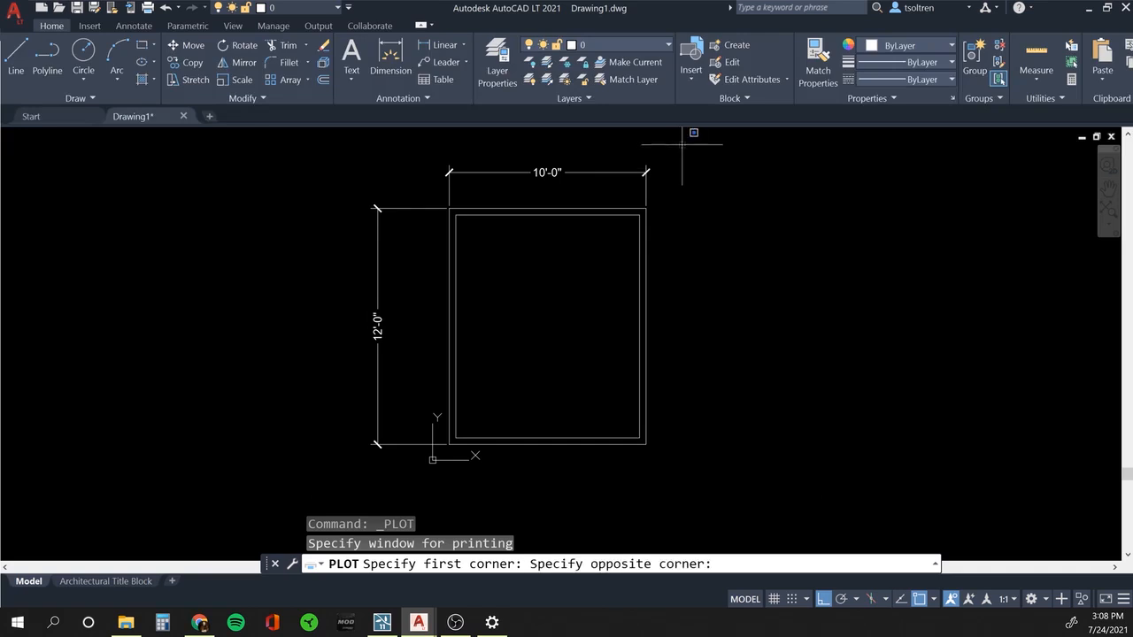
pyautogui.click(354, 477)
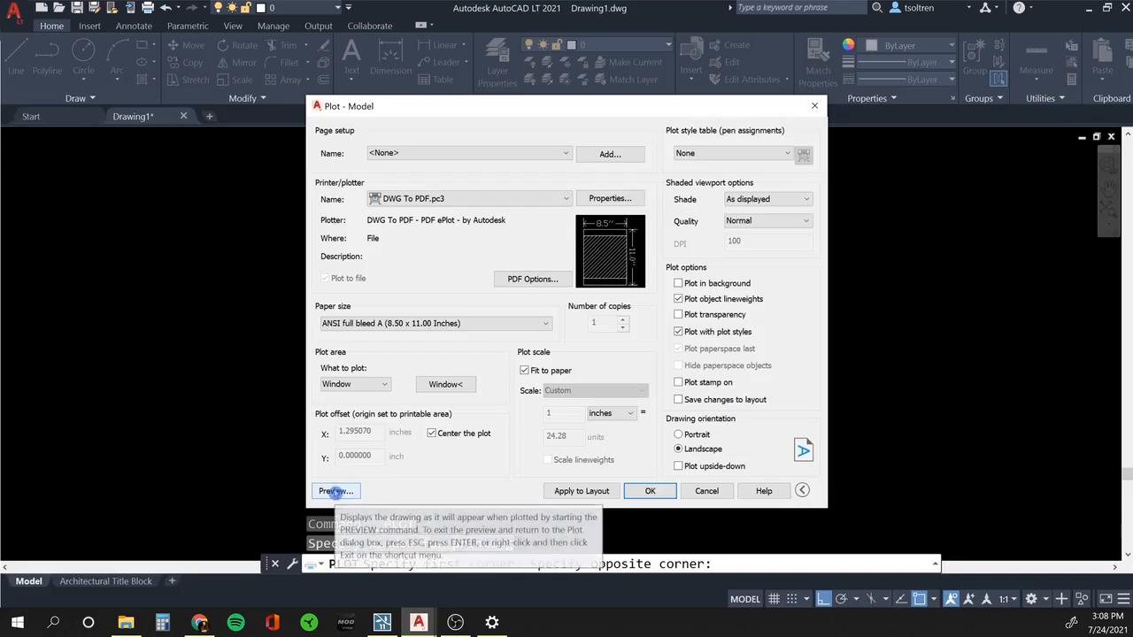
pyautogui.click(335, 491)
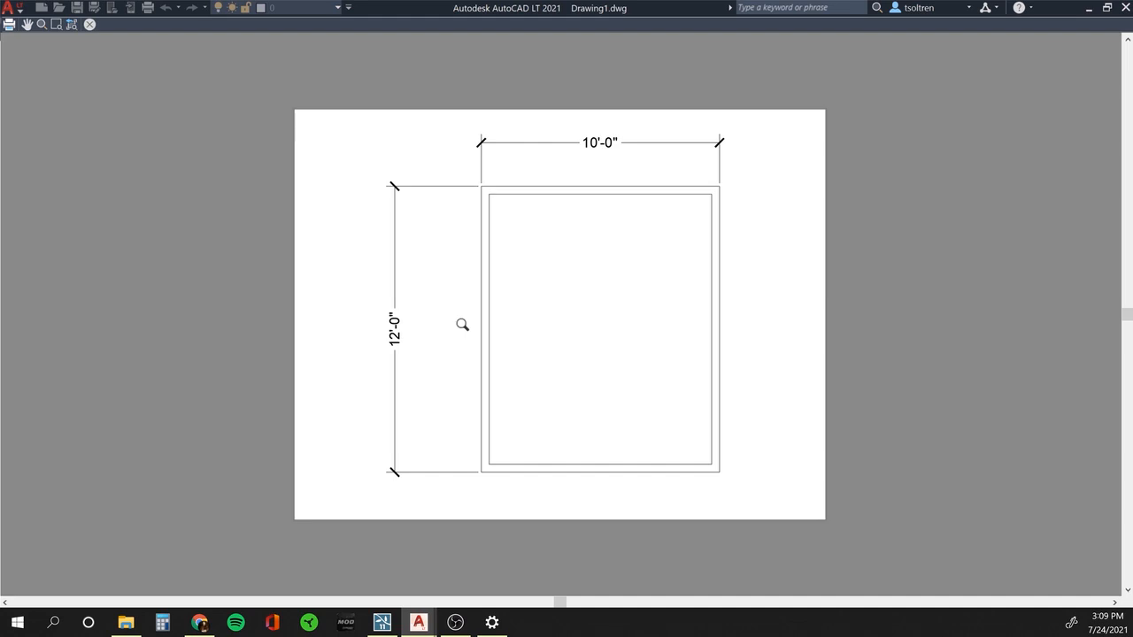
# Plot the previewed drawing to the Desktop as Drawing1-Model.pdf and close the bookmarks pane in the opened PDF.
pyautogui.rightClick(440, 284)
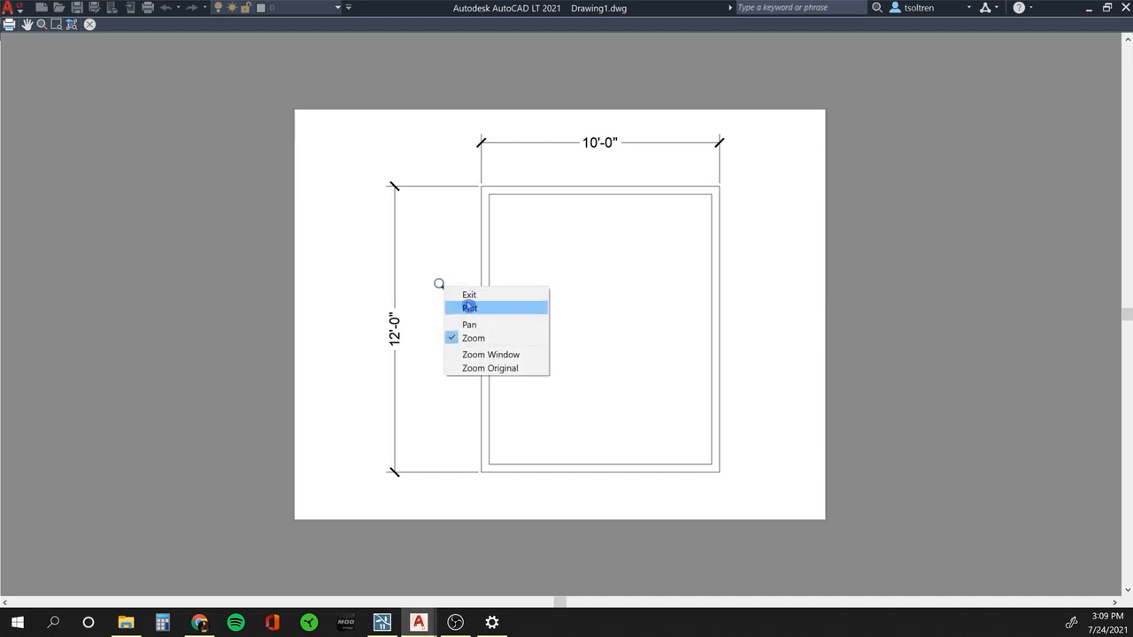
pyautogui.click(469, 308)
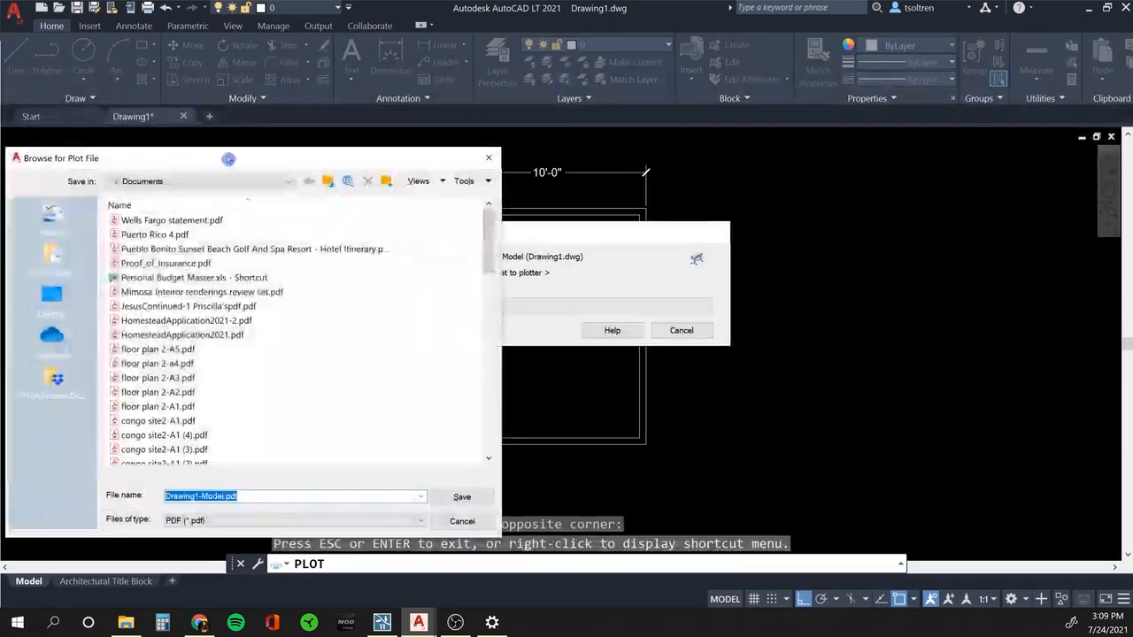
pyautogui.click(169, 183)
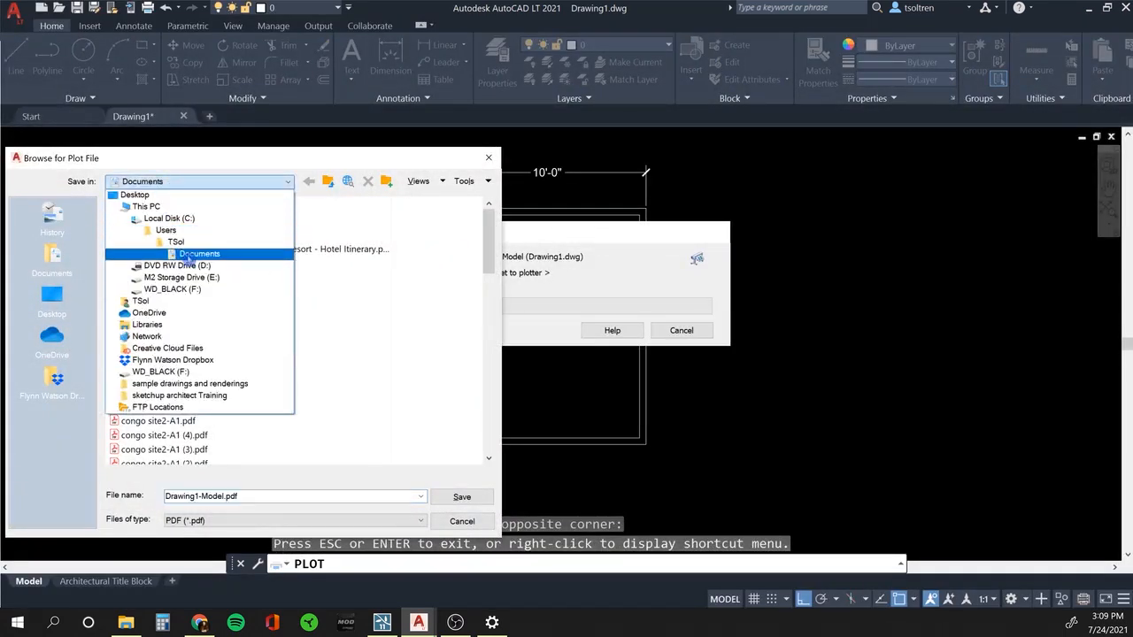
pyautogui.click(212, 195)
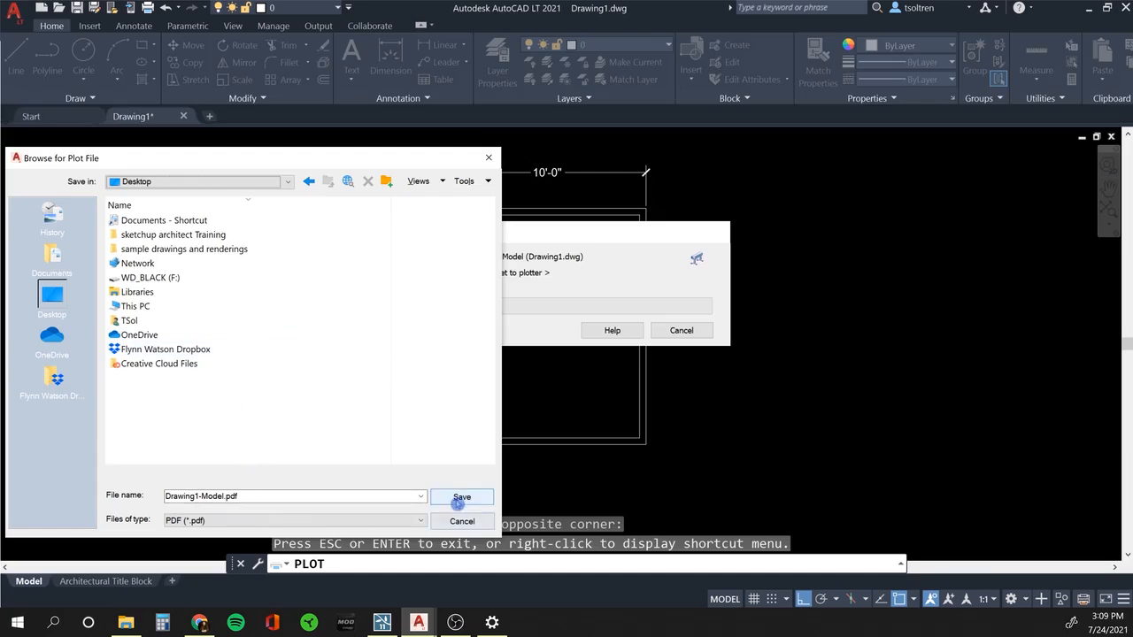
pyautogui.click(459, 497)
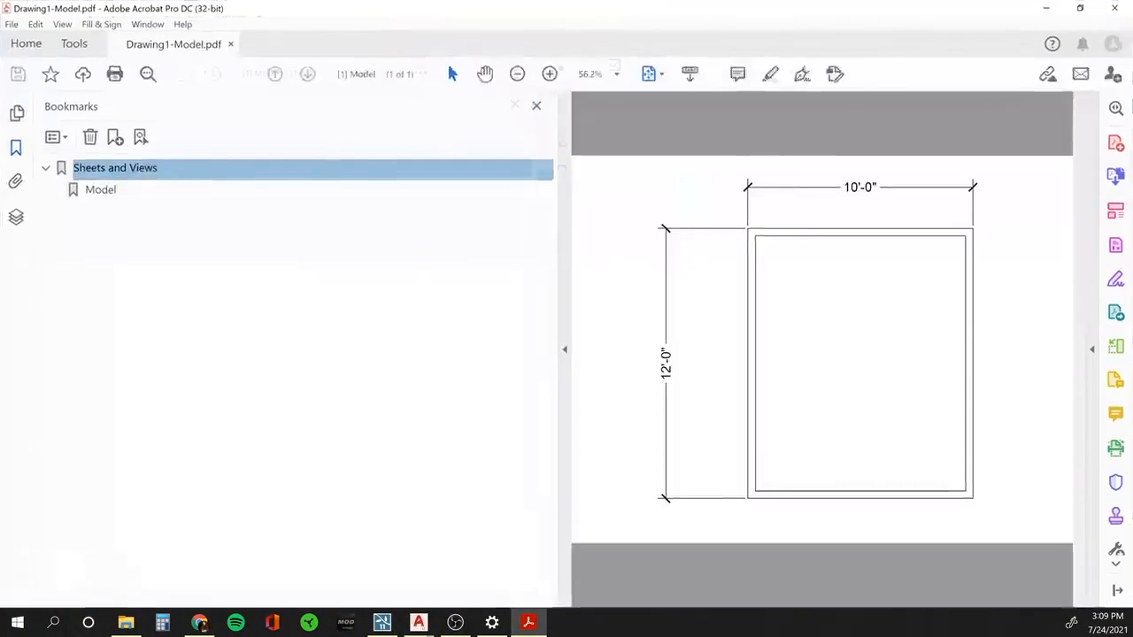
pyautogui.click(538, 105)
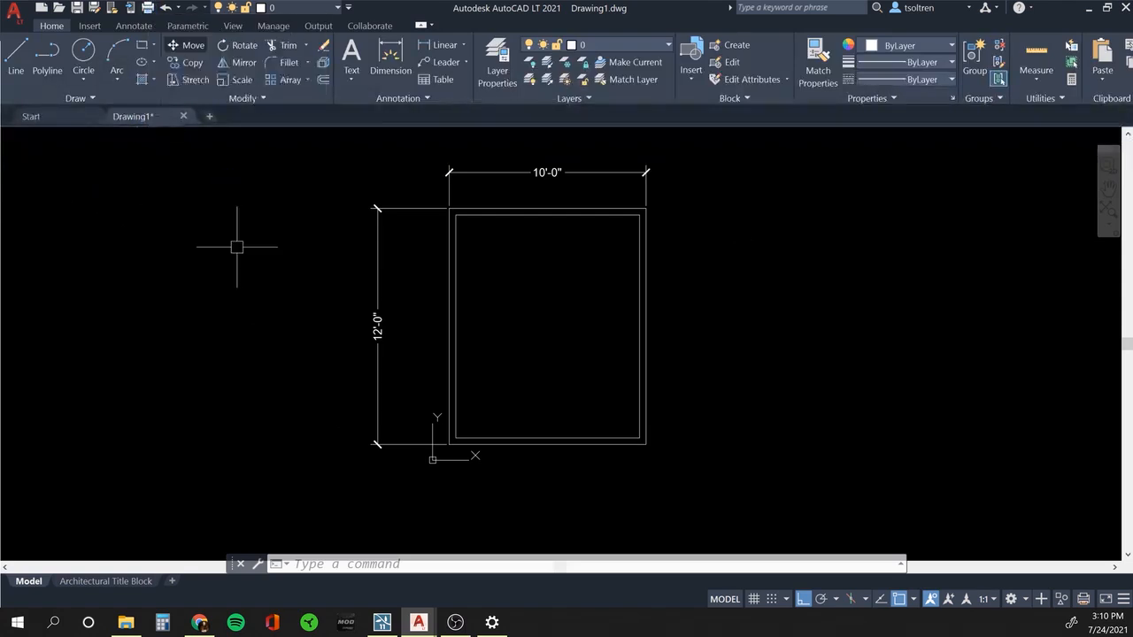
# Start a new plot with the scale set to 1/4" = 1'-0" instead of fit to paper, using the DWG To PDF.pc3 plotter.
pyautogui.write('plot')
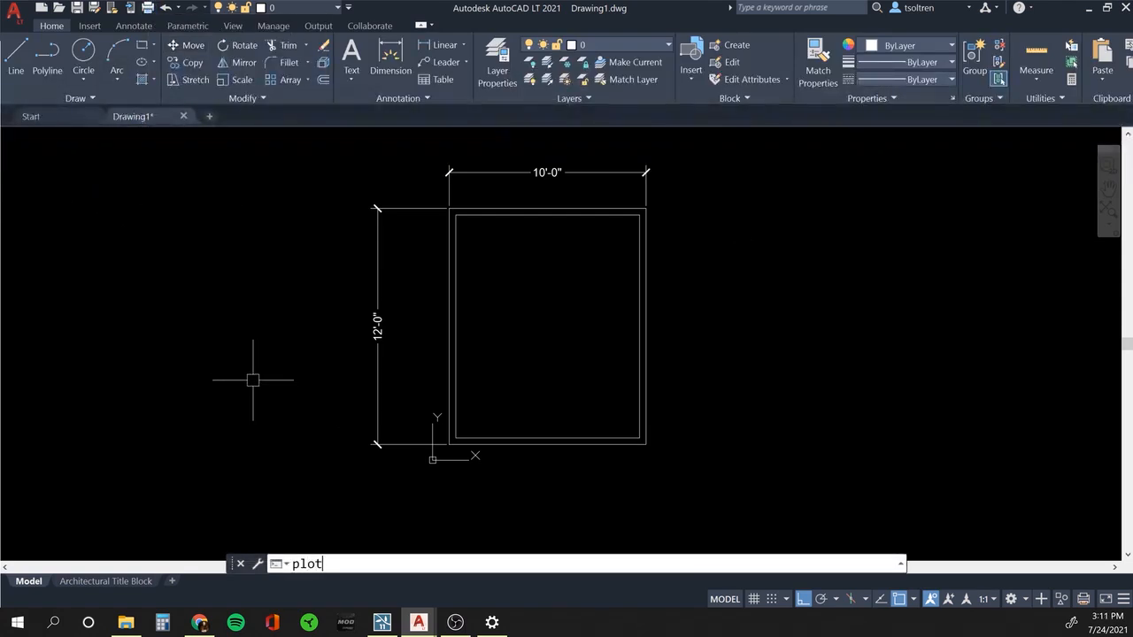
pyautogui.press('Return')
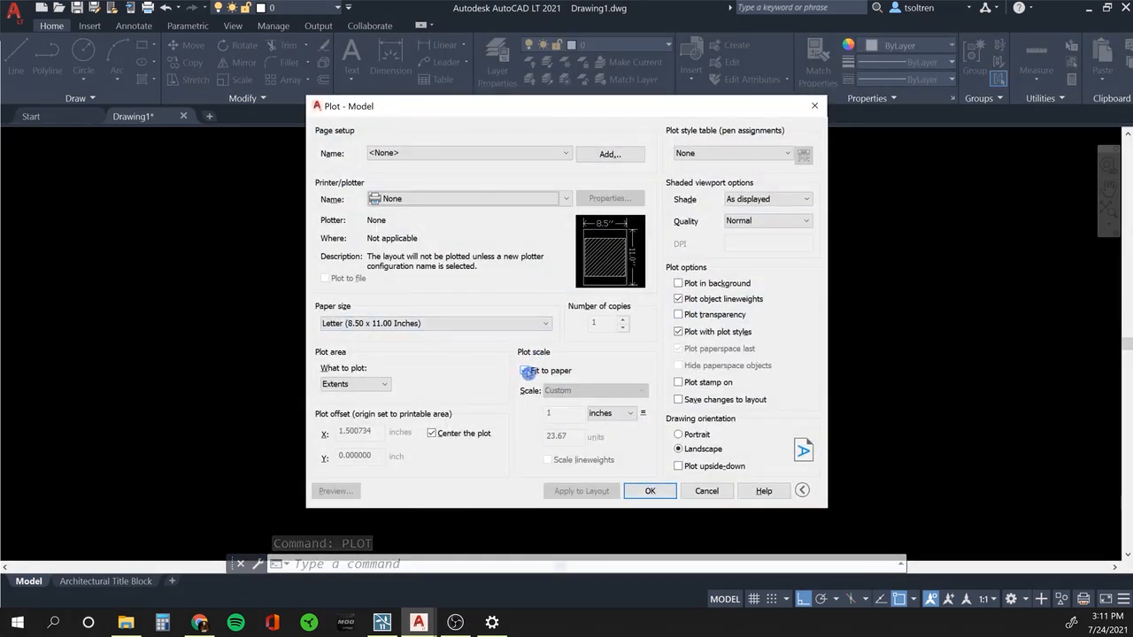
pyautogui.click(527, 371)
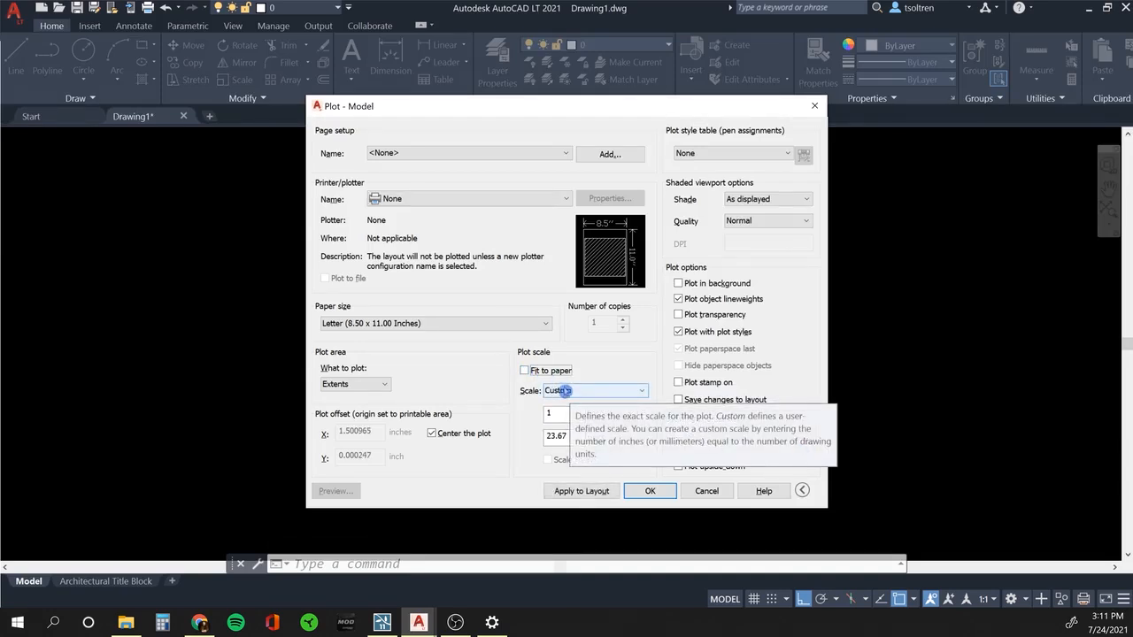
pyautogui.click(567, 391)
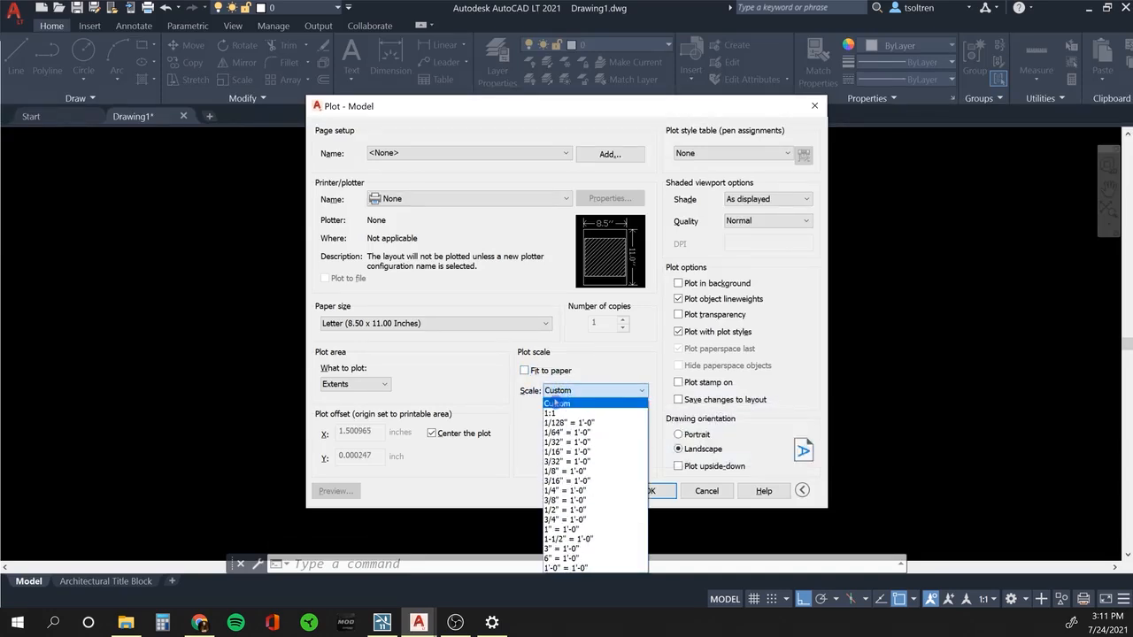
pyautogui.click(553, 490)
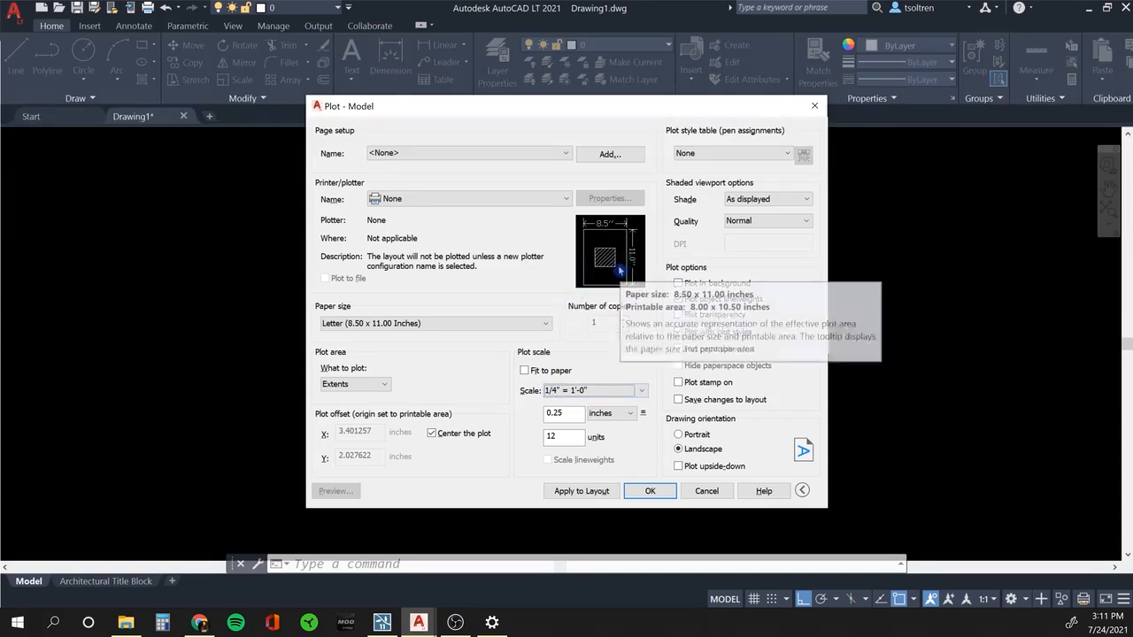
pyautogui.click(499, 200)
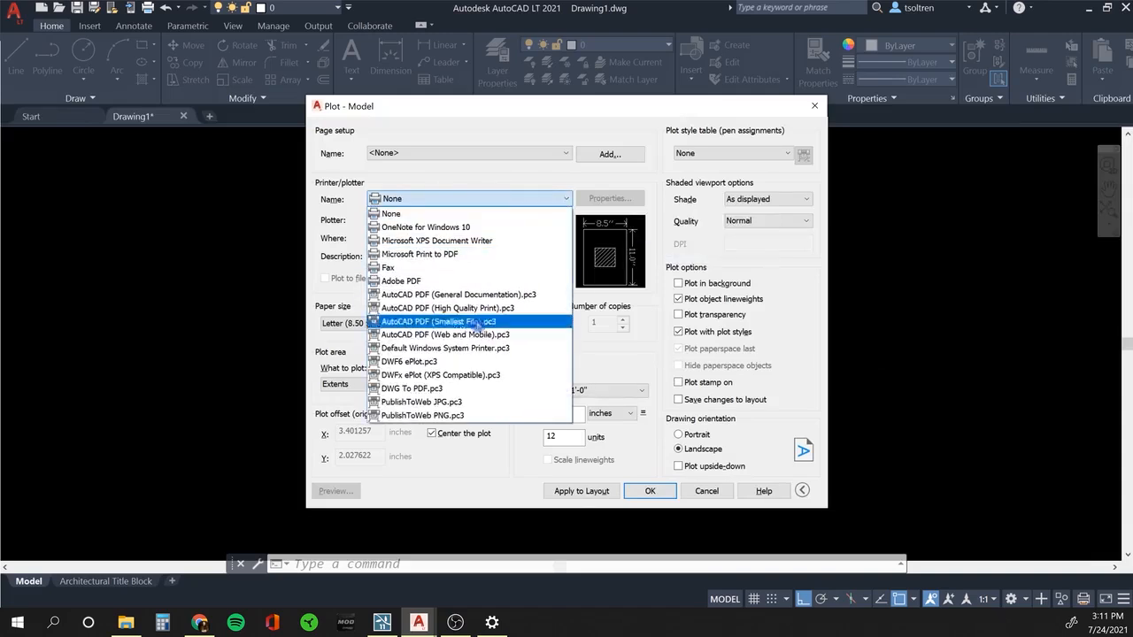
pyautogui.click(451, 389)
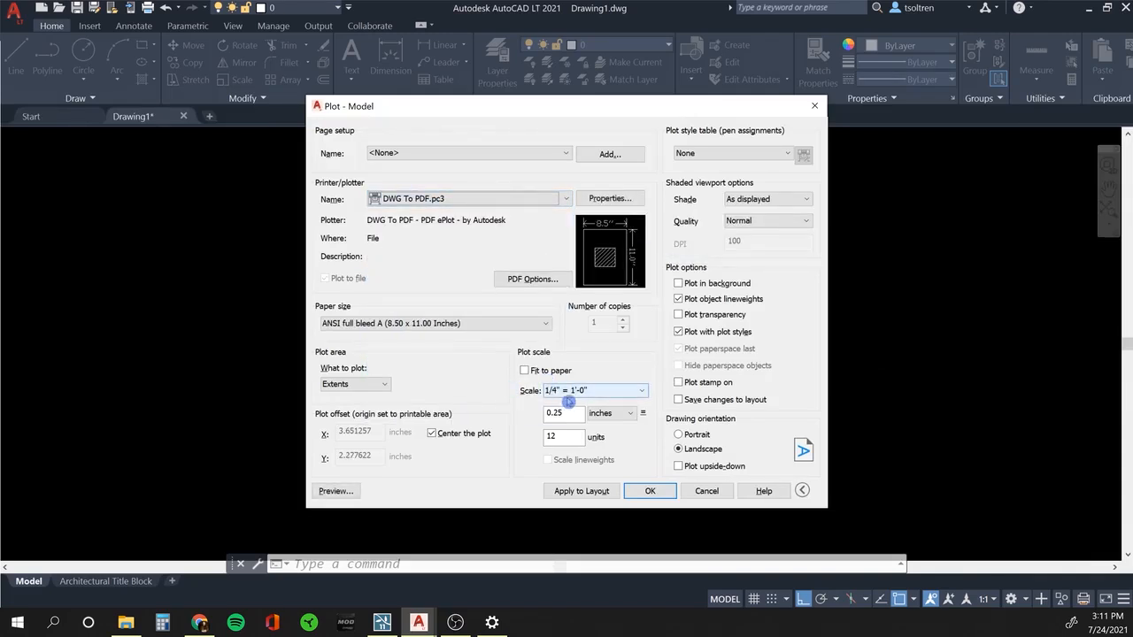
# Preview the plot at 1/4" = 1'-0", continuing despite the annotation scale mismatch, and return to the plot settings.
pyautogui.click(333, 490)
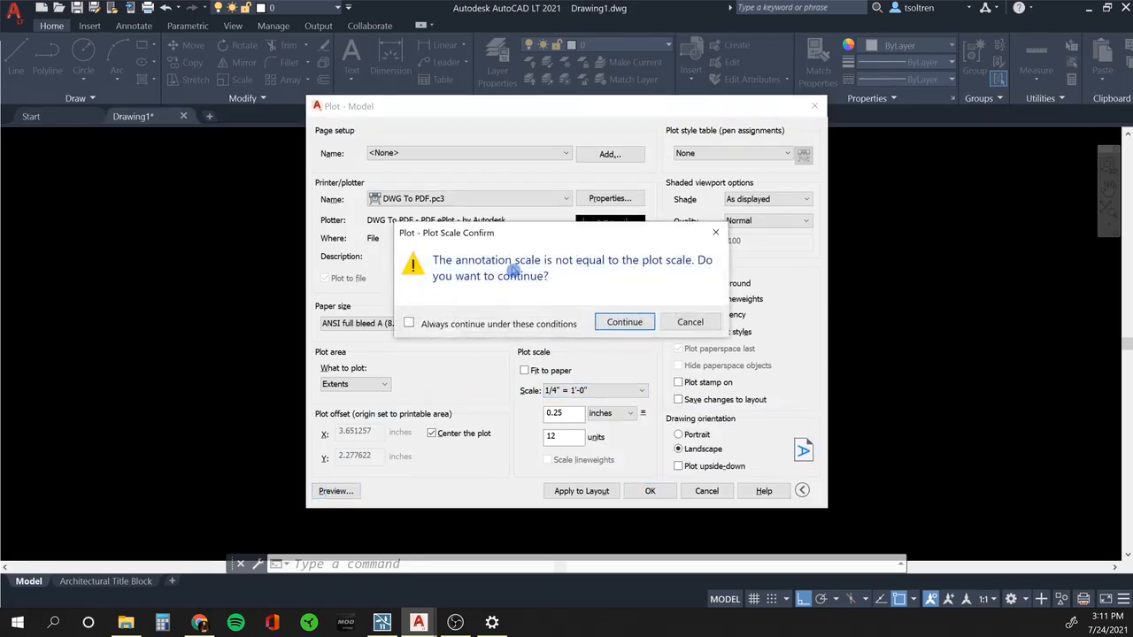
pyautogui.click(624, 322)
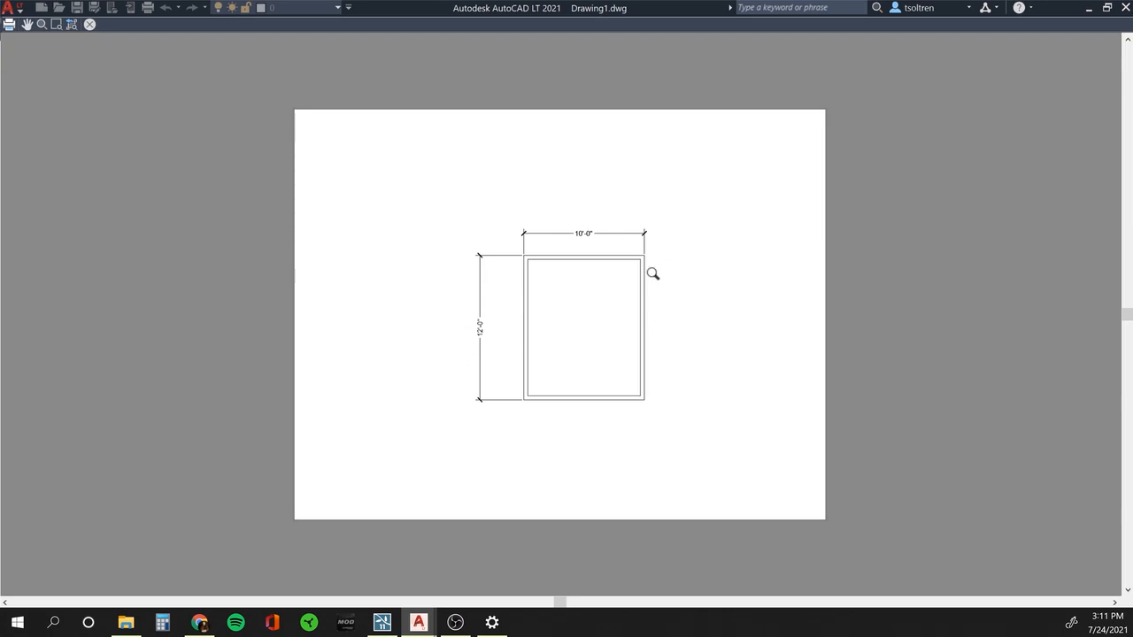
pyautogui.press('Escape')
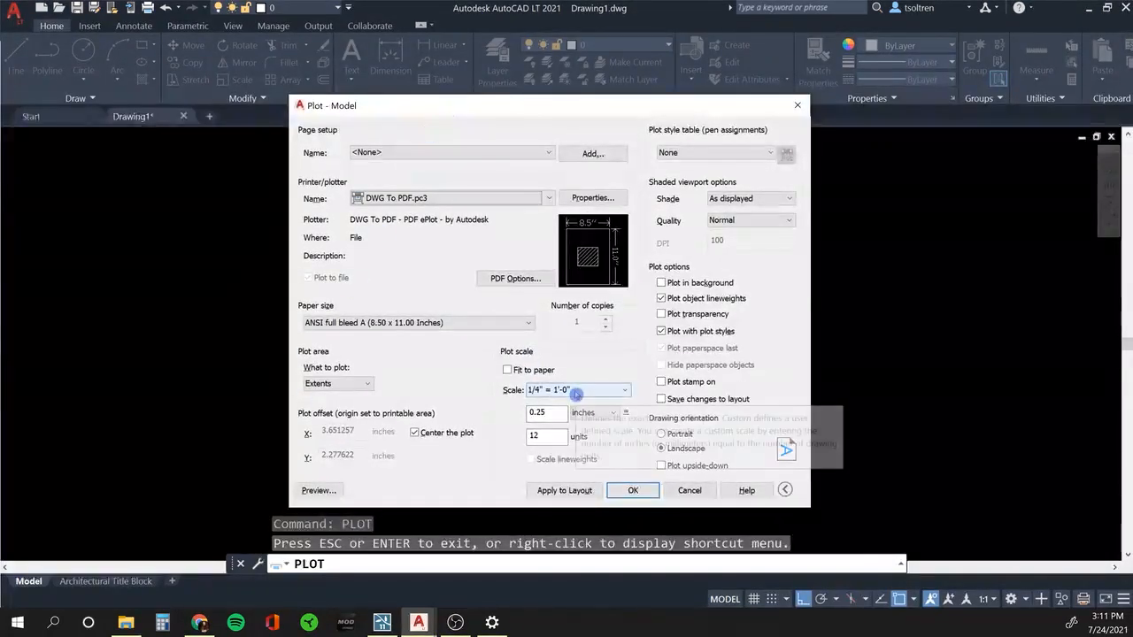
# Try a plot scale of 3/8" = 1'-0", and set it to 1/2" = 1'-0".
pyautogui.click(577, 390)
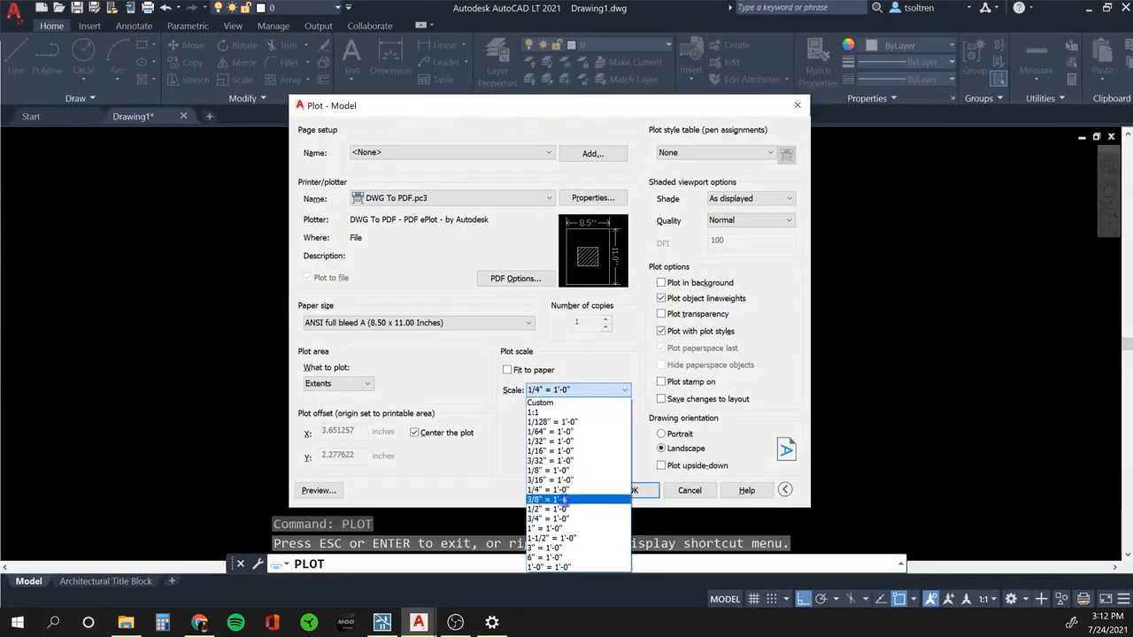
pyautogui.click(561, 500)
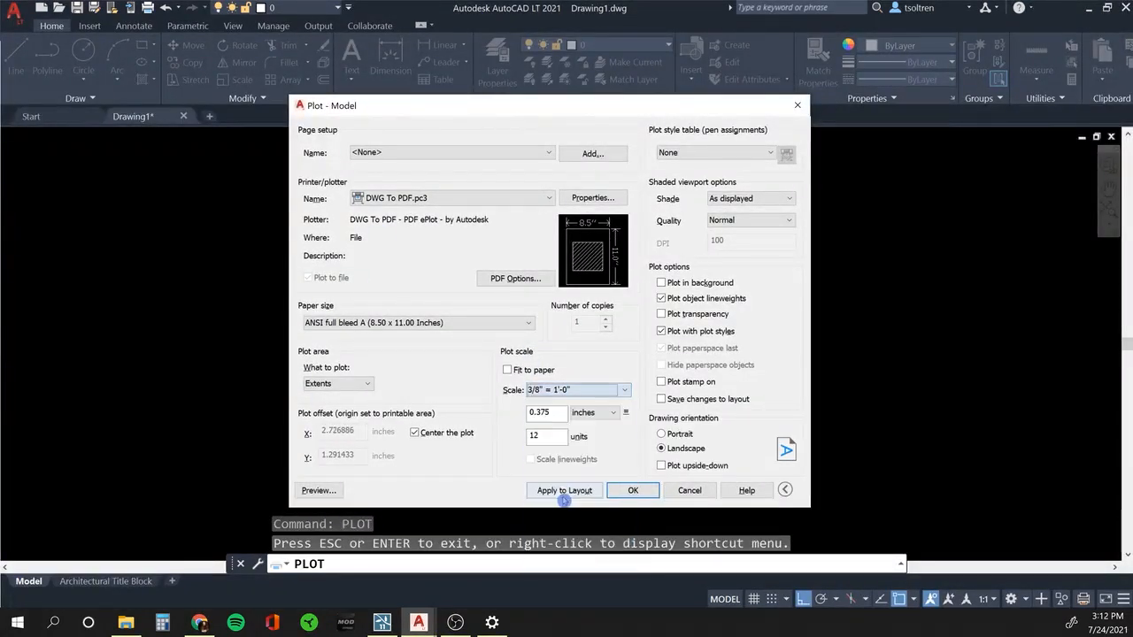
pyautogui.click(577, 391)
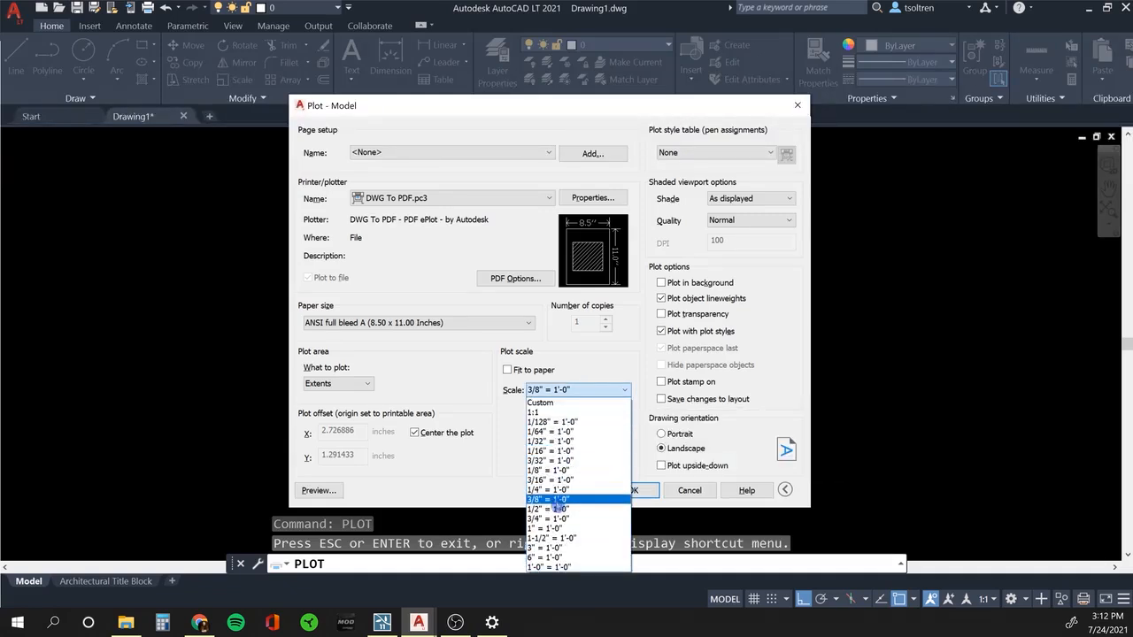
pyautogui.click(553, 501)
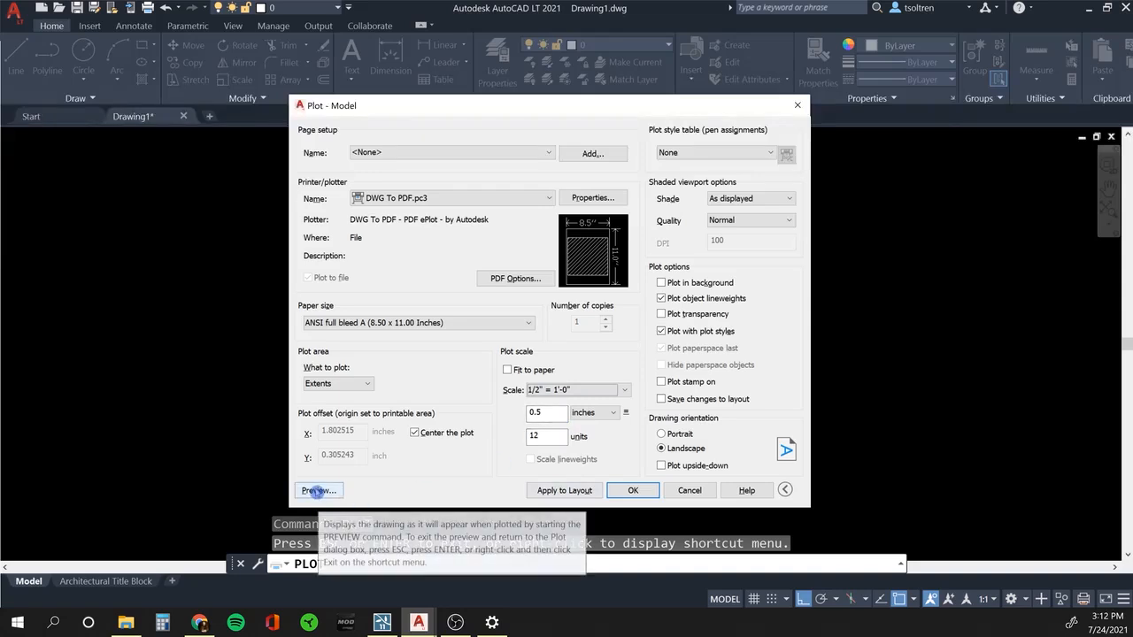
# Preview the plot at the new scale and apply the plot settings to the layout without plotting.
pyautogui.click(330, 492)
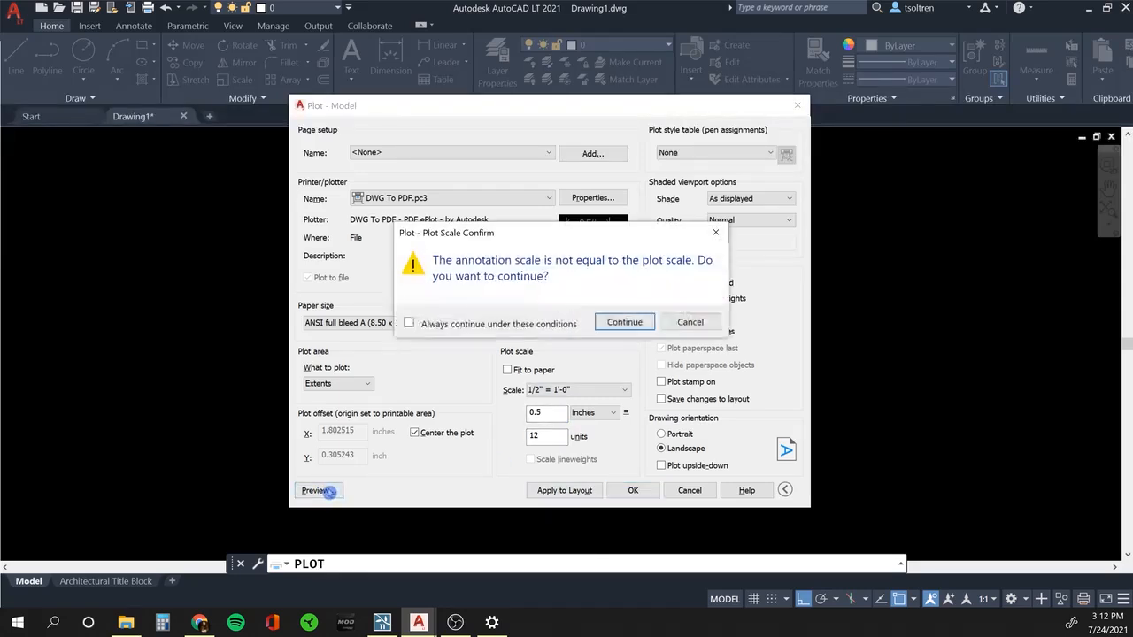
pyautogui.click(623, 321)
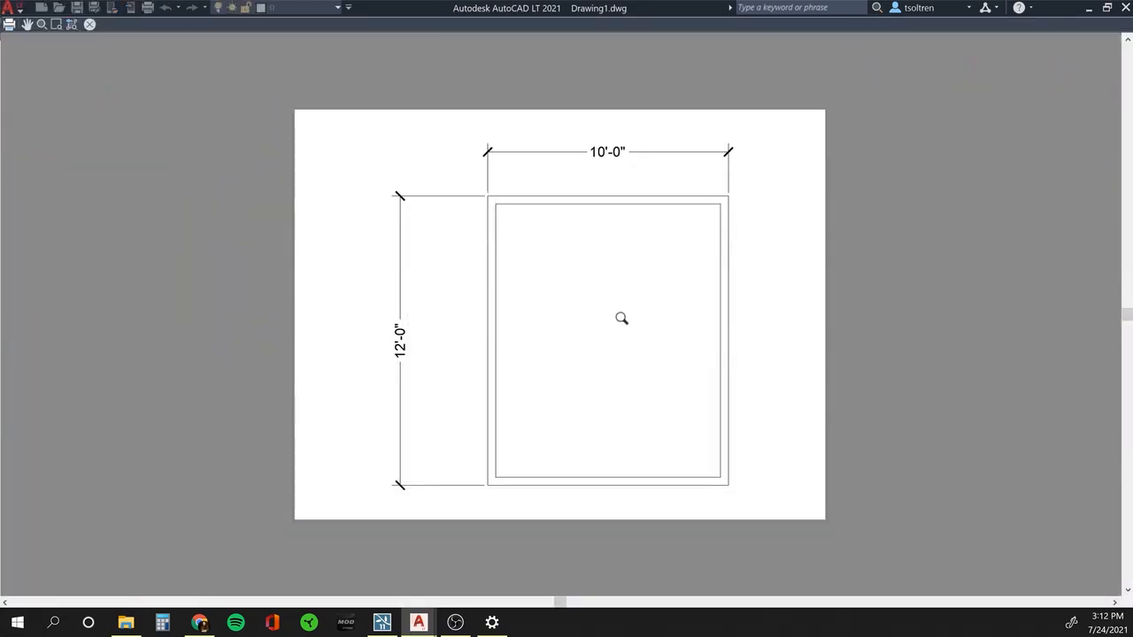
pyautogui.press('Escape')
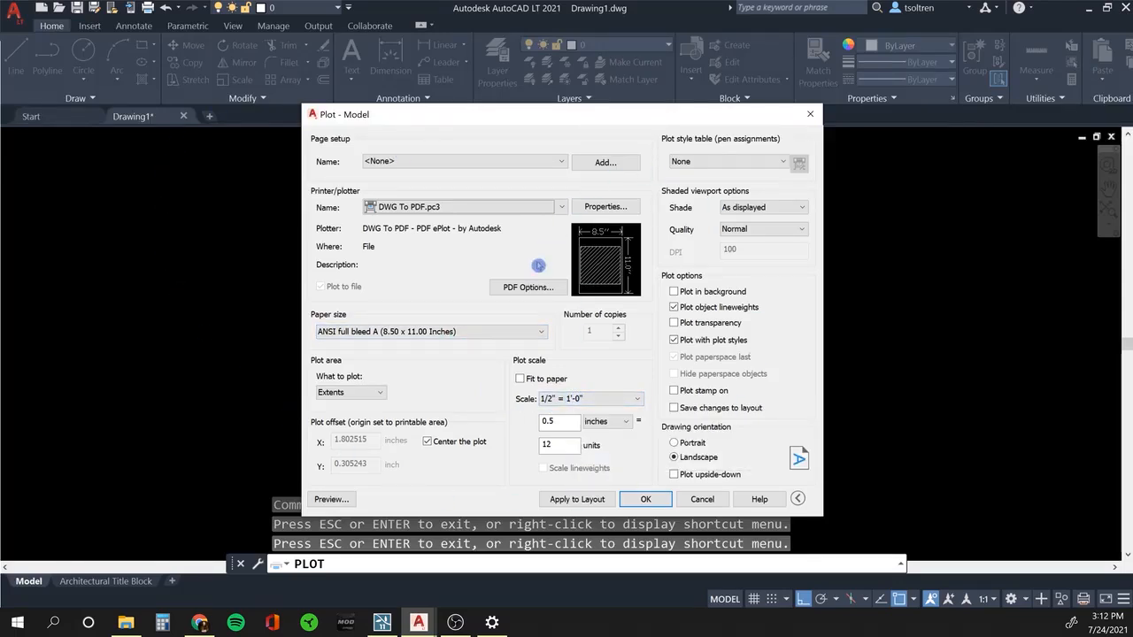
pyautogui.click(573, 502)
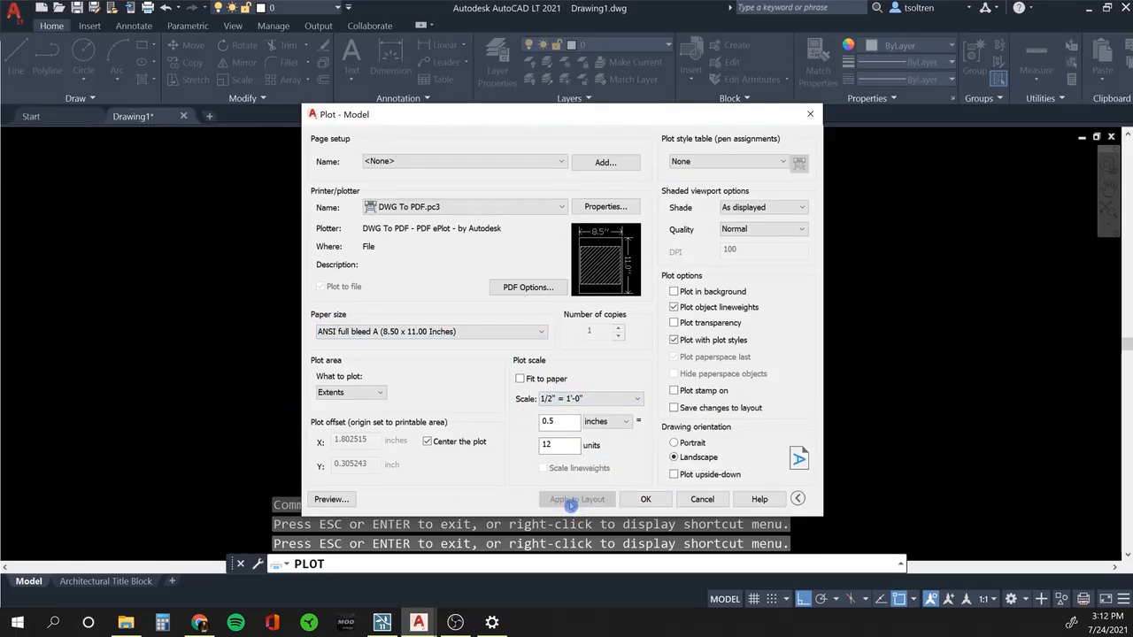
pyautogui.click(702, 500)
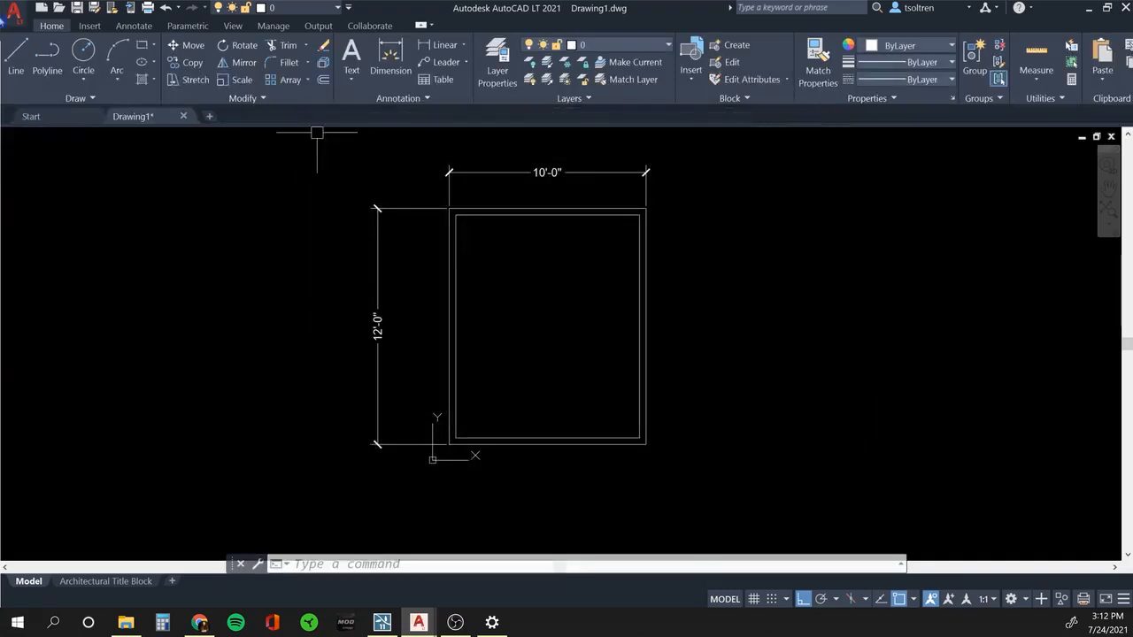
# Reopen the plot settings and preview the drawing with the saved setup, leaving without plotting.
pyautogui.write('p')
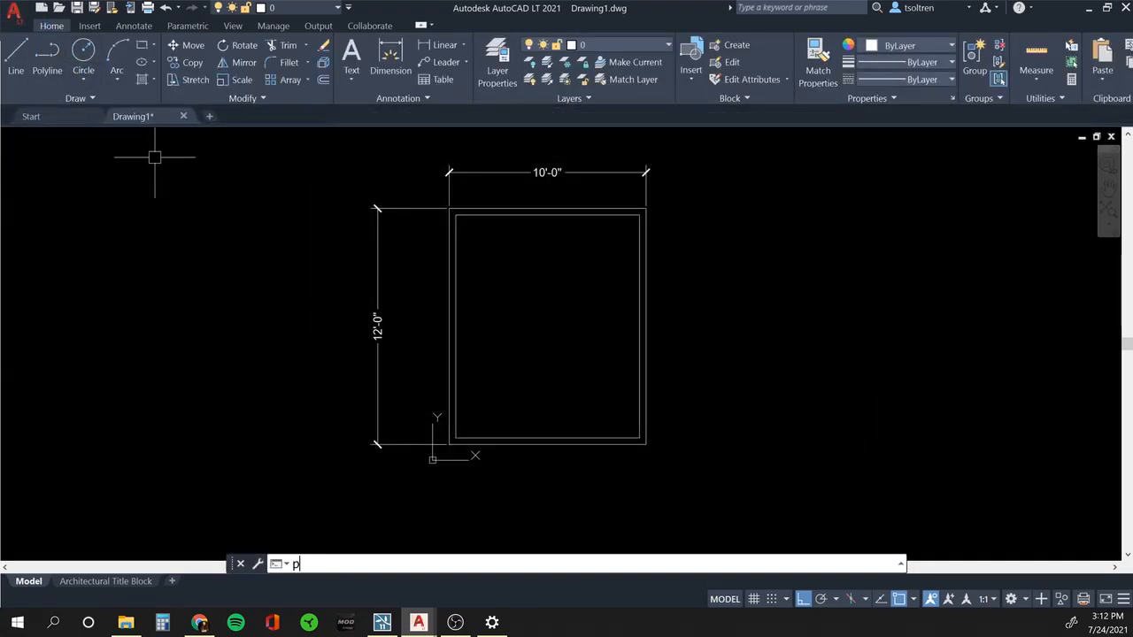
pyautogui.write('lot')
pyautogui.press('Return')
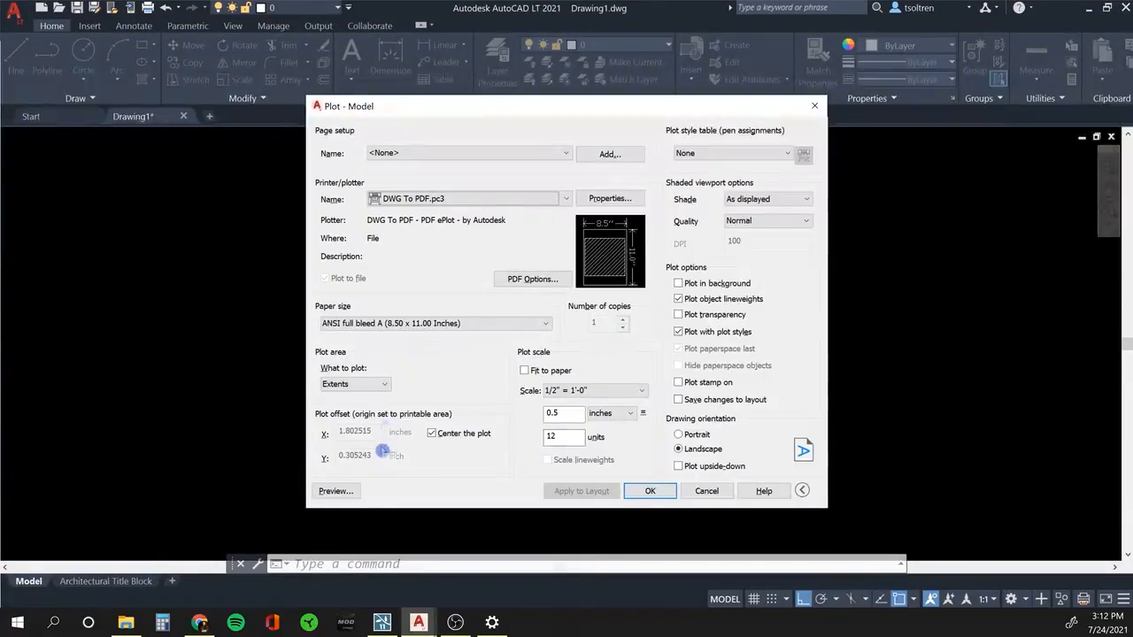
pyautogui.click(340, 492)
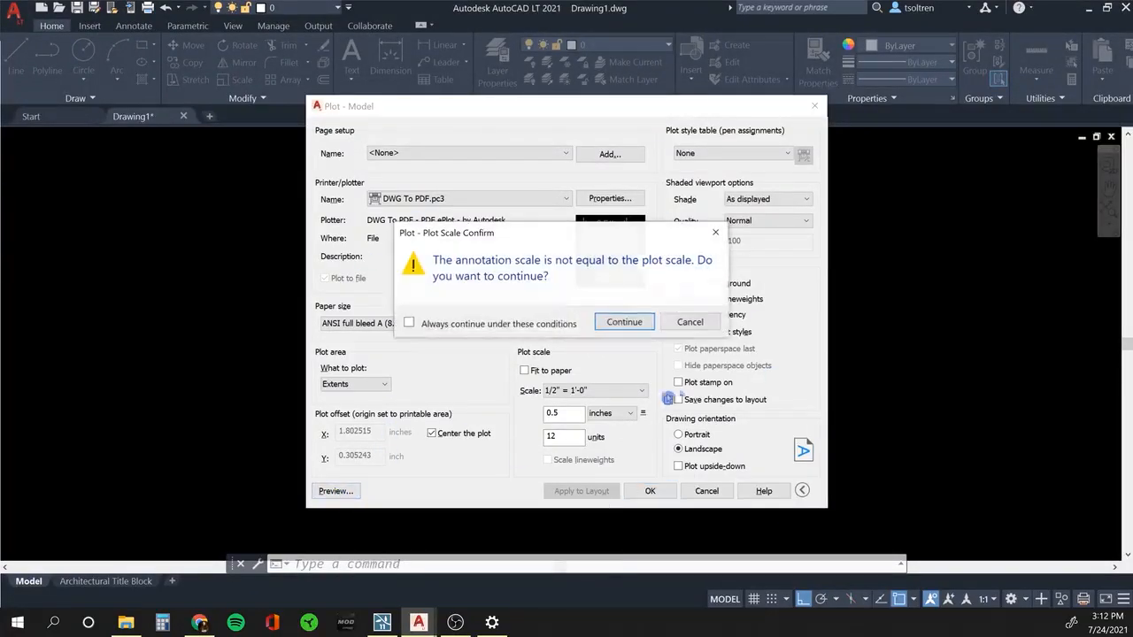
pyautogui.click(626, 323)
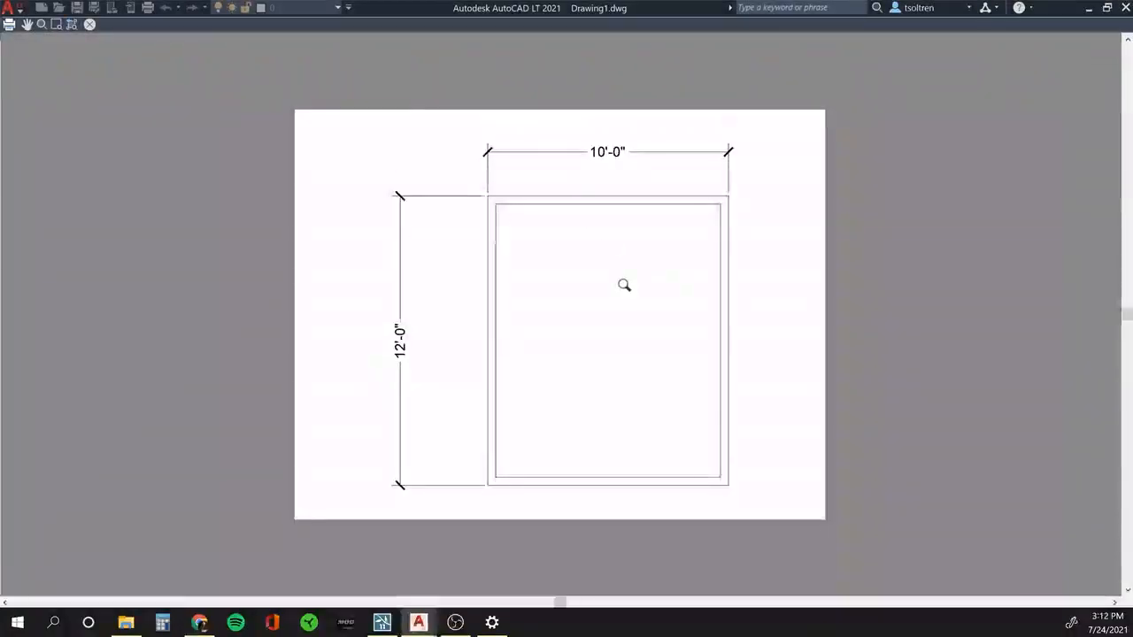
pyautogui.press('Escape')
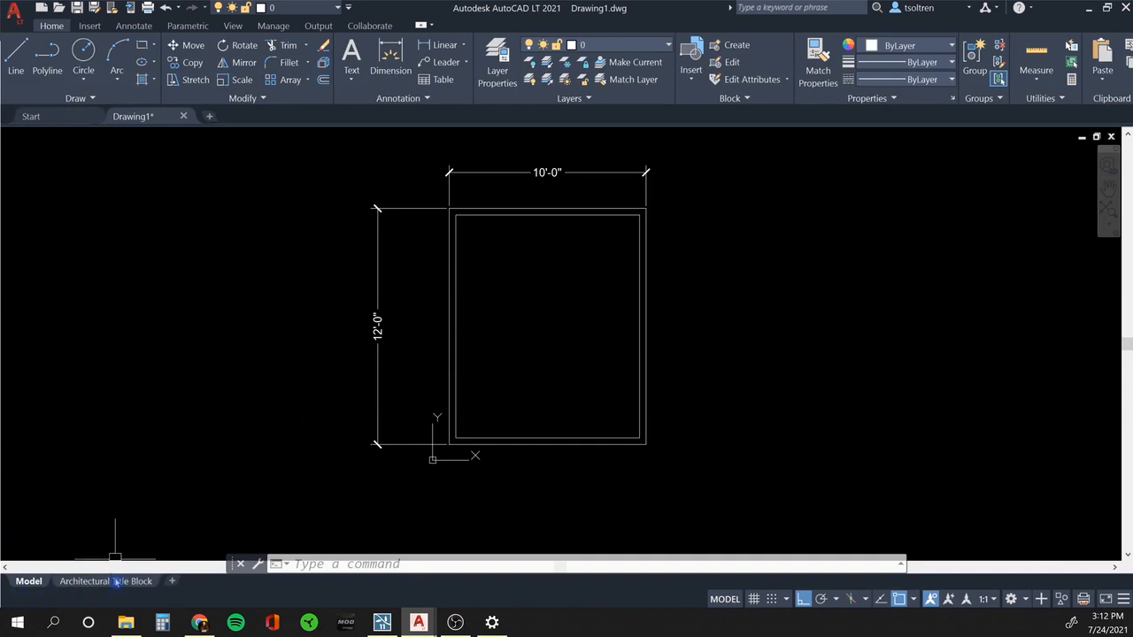
# Switch from model space to the Architectural Title Block layout and bring its sheet into view.
pyautogui.moveTo(117, 581)
pyautogui.middleClick(243, 206)
pyautogui.press('Escape')
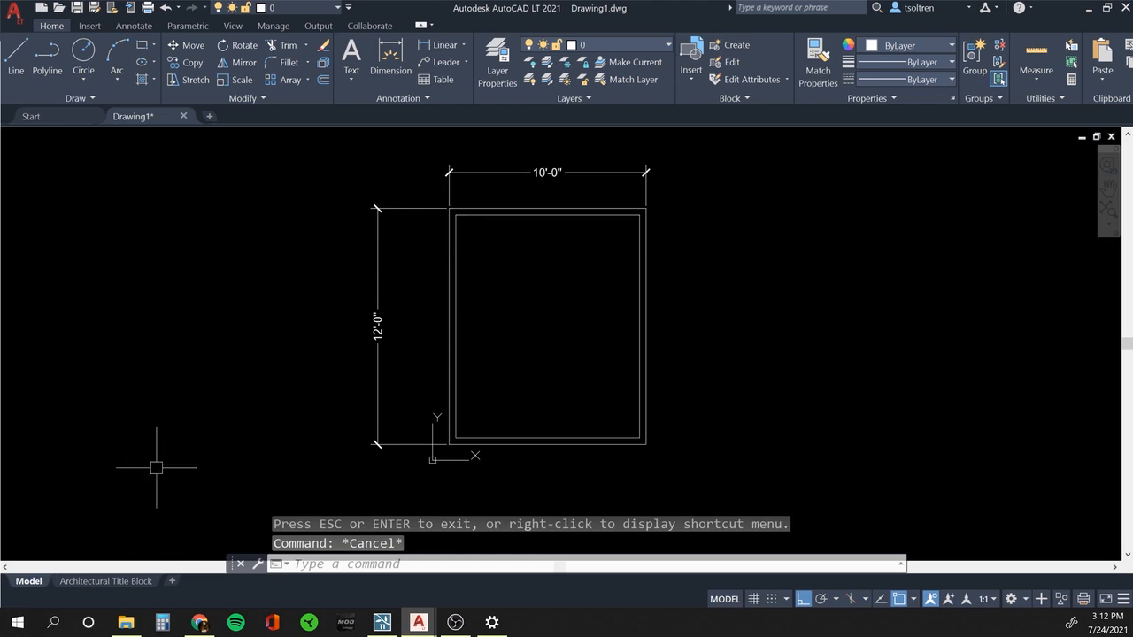
pyautogui.click(116, 582)
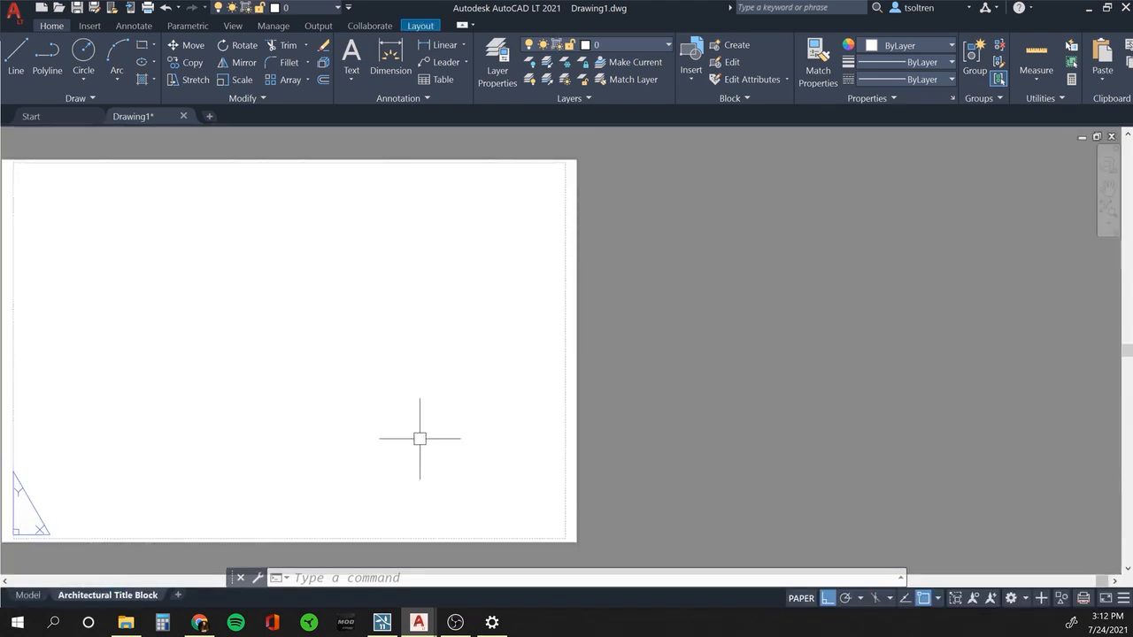
pyautogui.moveTo(291, 412); pyautogui.dragTo(410, 385, button='middle')
pyautogui.scroll(2, 408, 385)
pyautogui.moveTo(295, 374); pyautogui.dragTo(321, 377, button='middle')
pyautogui.moveTo(377, 403); pyautogui.dragTo(381, 405, button='middle')
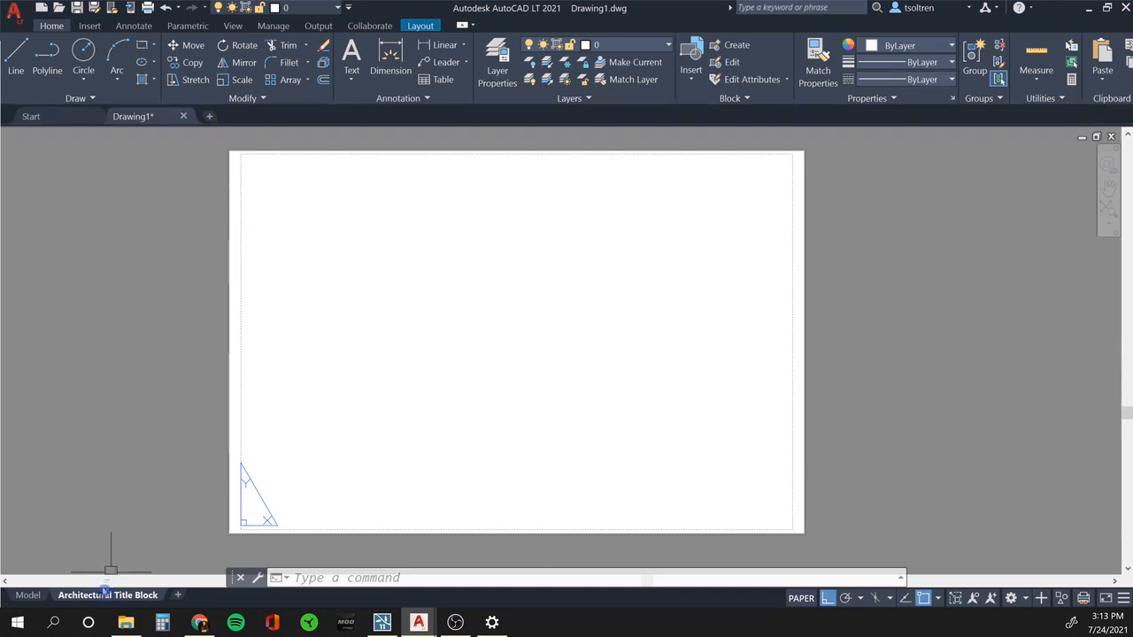
# Modify the Architectural Title Block layout's page setup to use the DWG To PDF.pc3 plotter.
pyautogui.rightClick(100, 596)
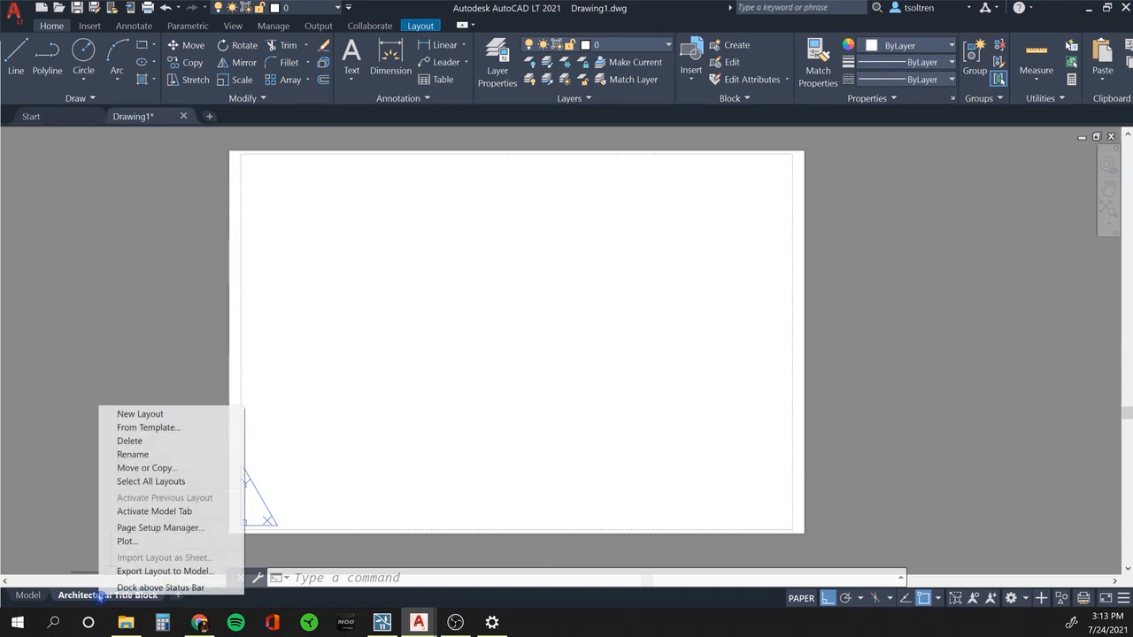
pyautogui.click(143, 528)
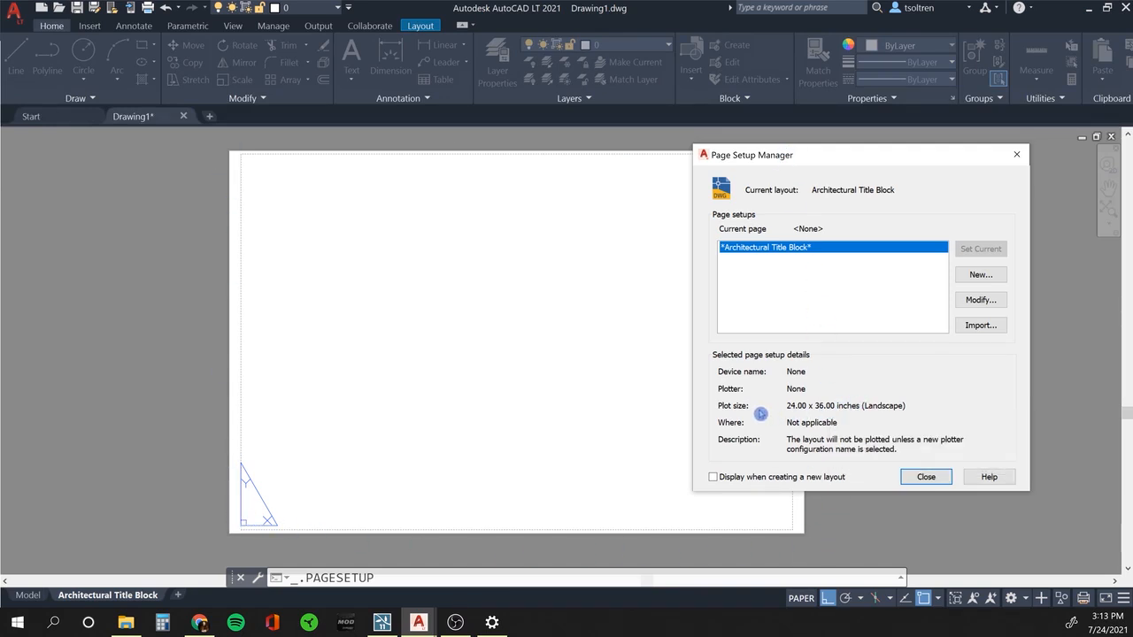
pyautogui.moveTo(852, 409)
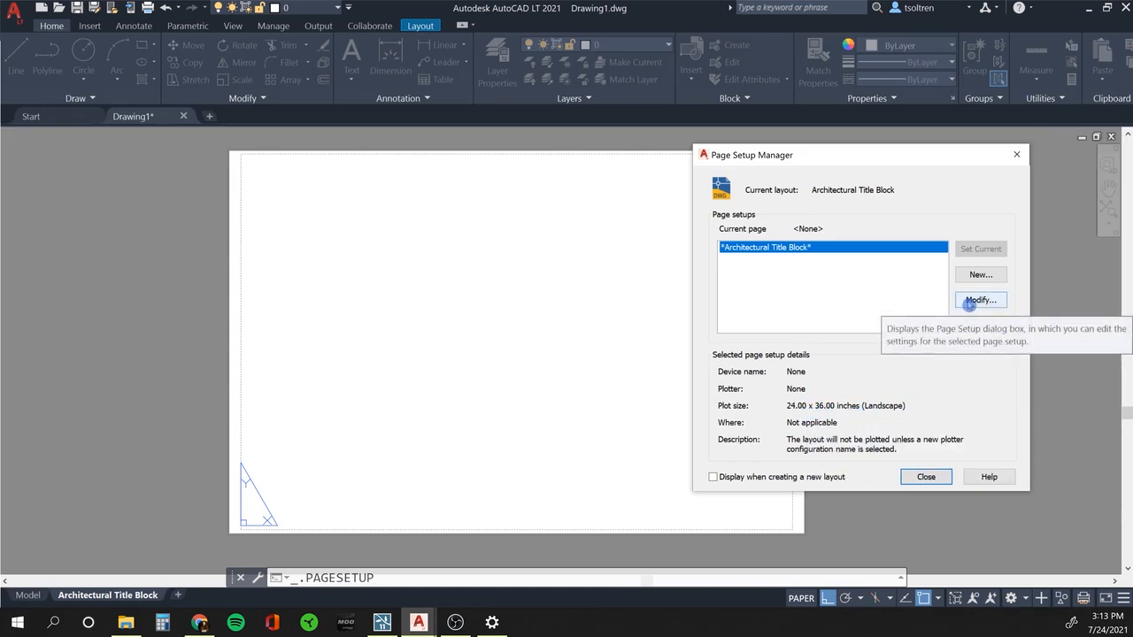
pyautogui.click(969, 303)
pyautogui.click(665, 345)
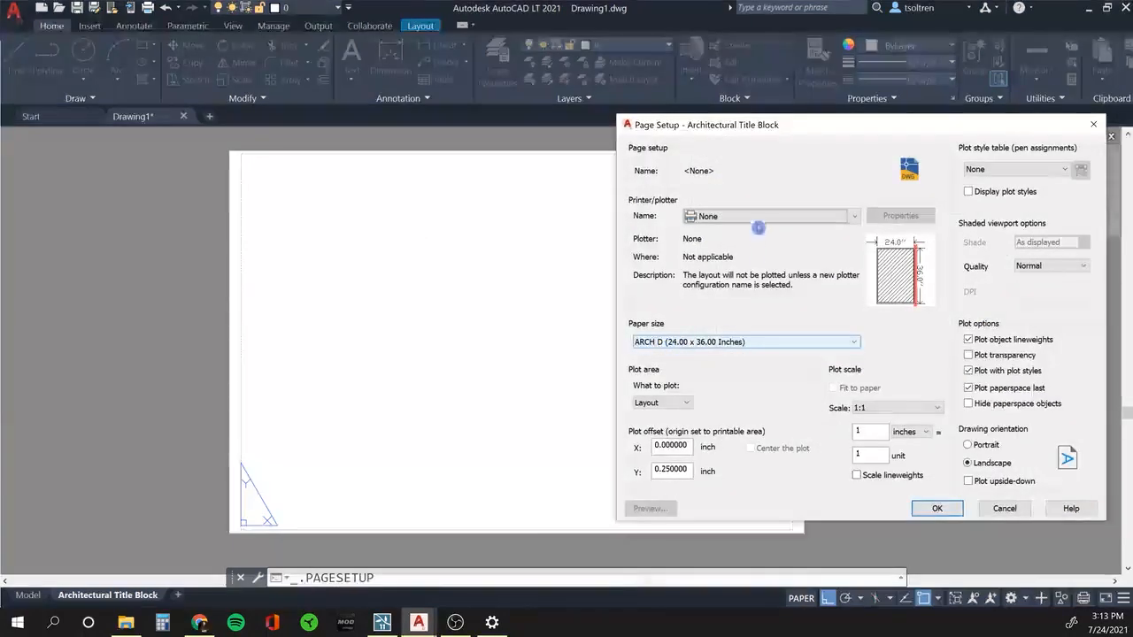
pyautogui.moveTo(784, 125); pyautogui.dragTo(637, 121)
pyautogui.click(614, 209)
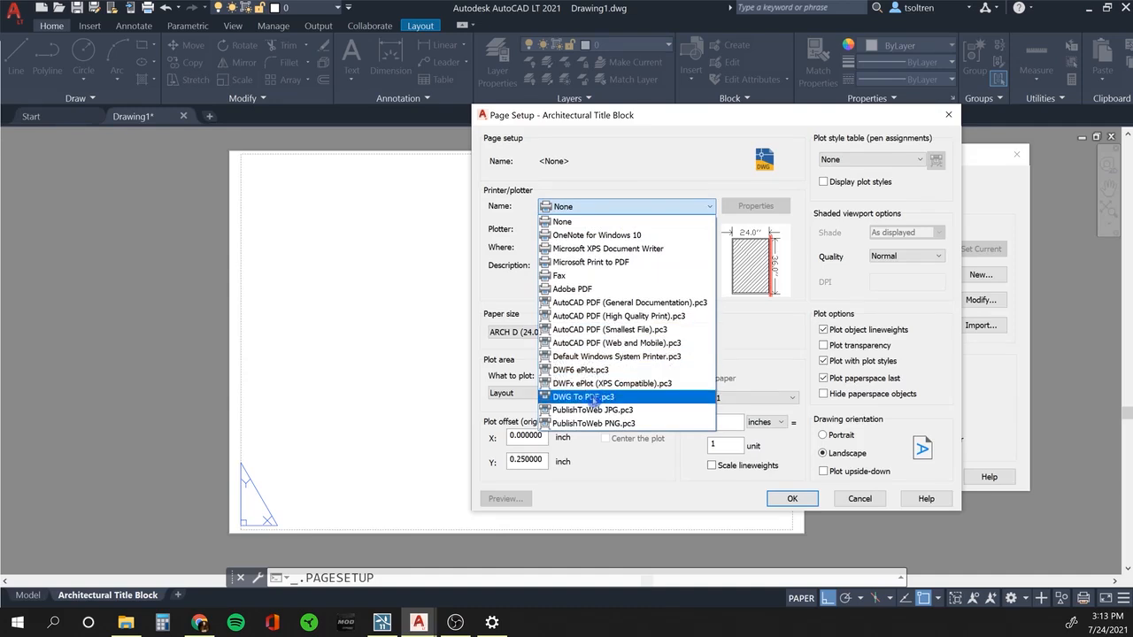
pyautogui.click(591, 398)
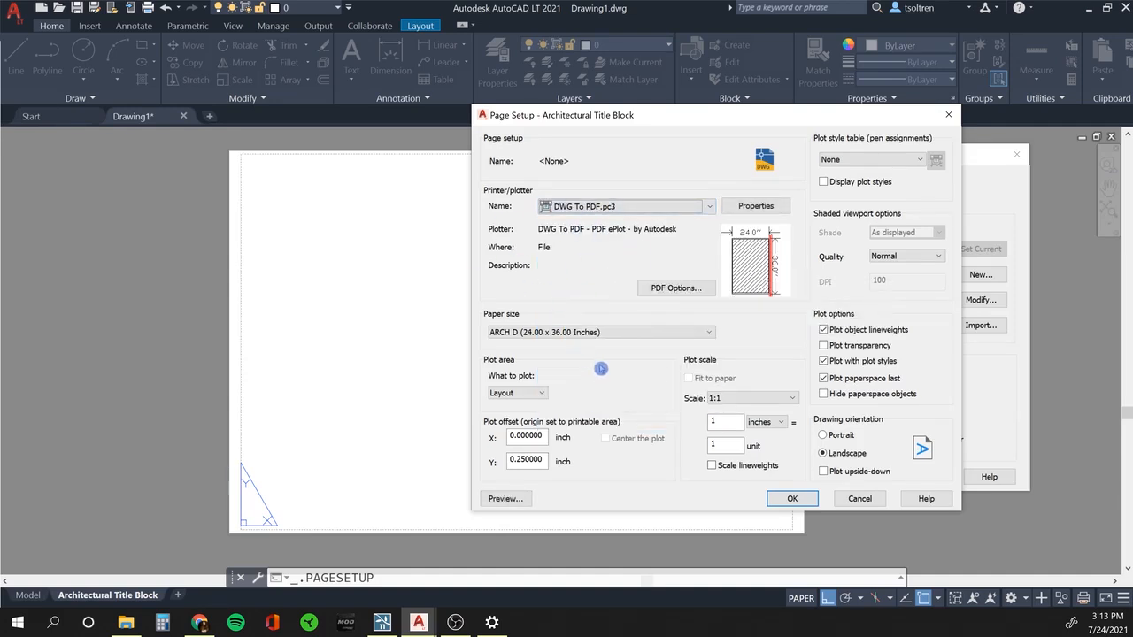
# Set the page setup's paper size to ANSI A (8.50 x 11.00 Inches) with Layout as the plot area.
pyautogui.click(599, 332)
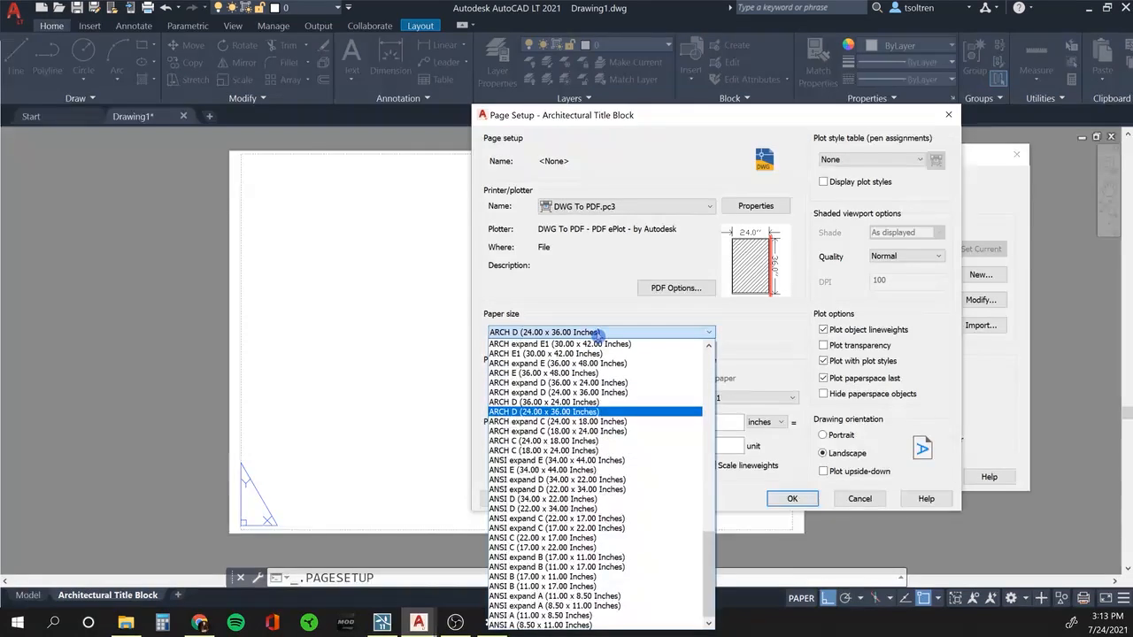
pyautogui.click(513, 625)
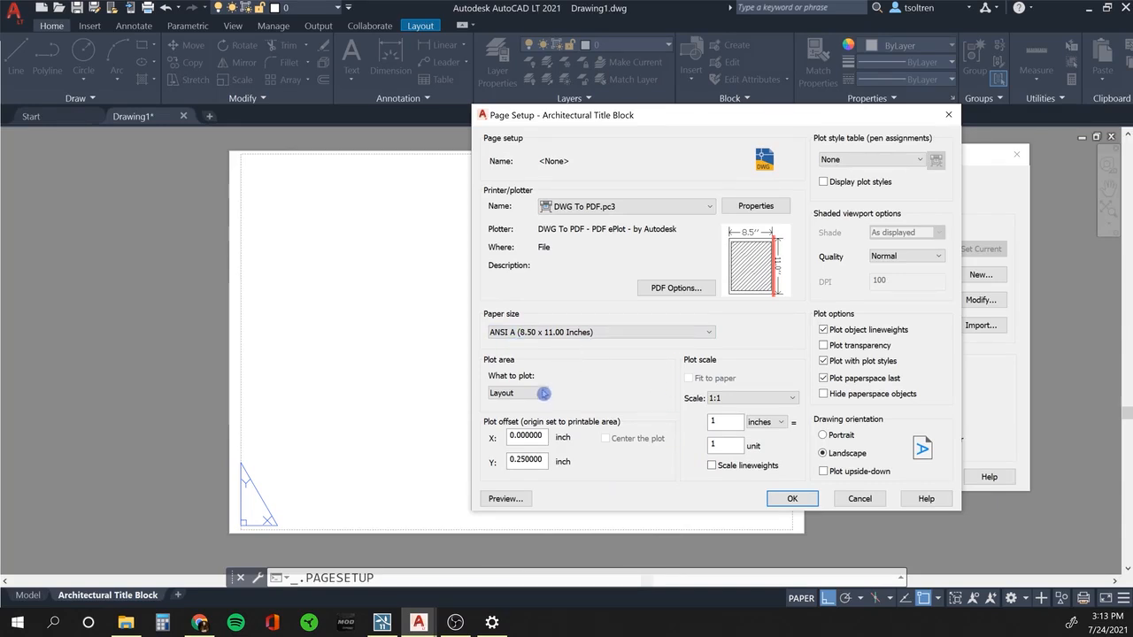
pyautogui.click(525, 396)
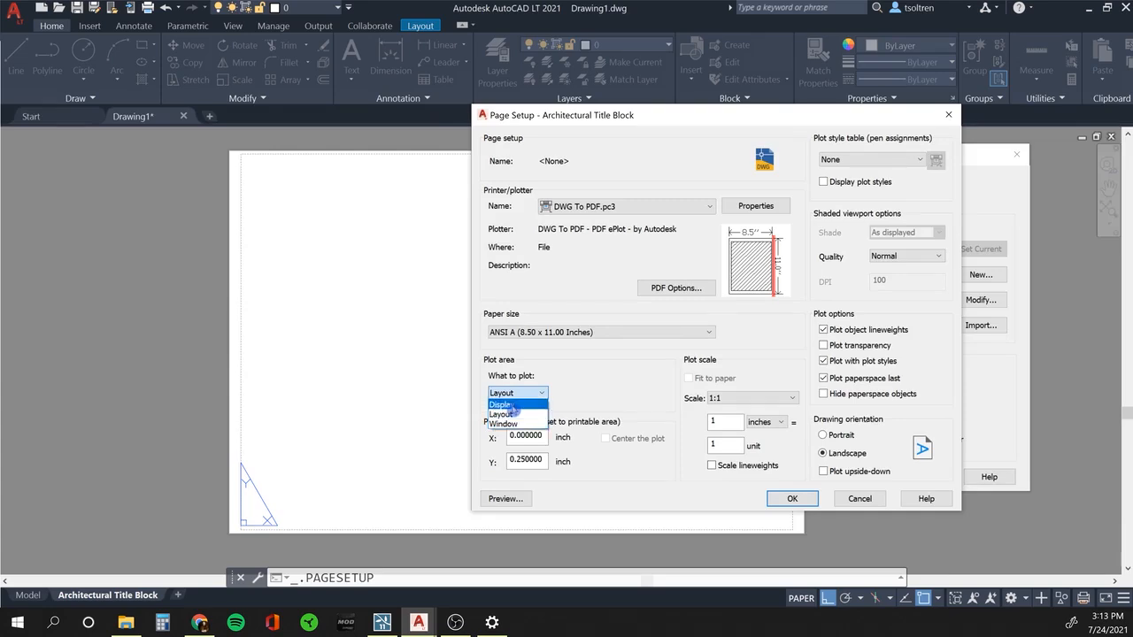
pyautogui.click(511, 413)
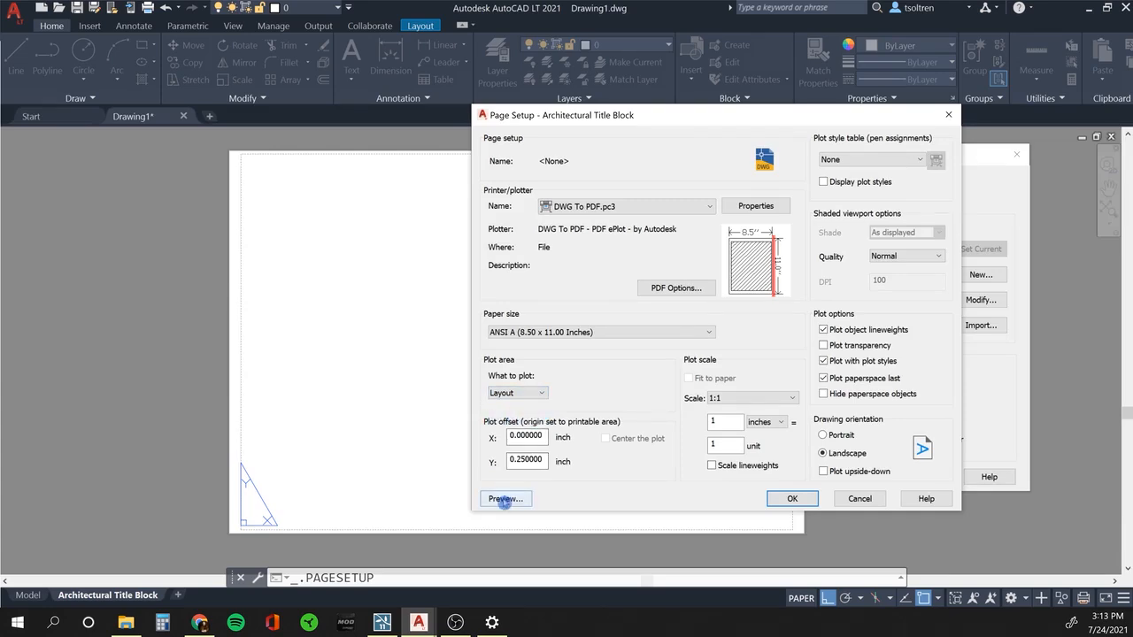
# Preview the sheet, accept the modified page setup, and close the Page Setup Manager.
pyautogui.click(504, 500)
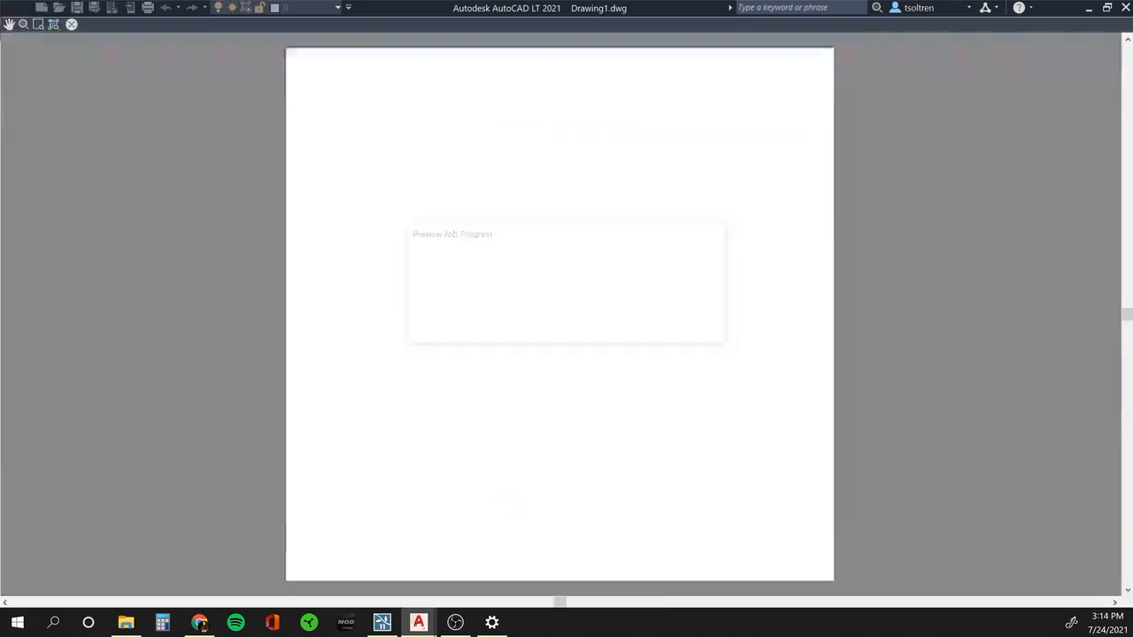
pyautogui.press('Escape')
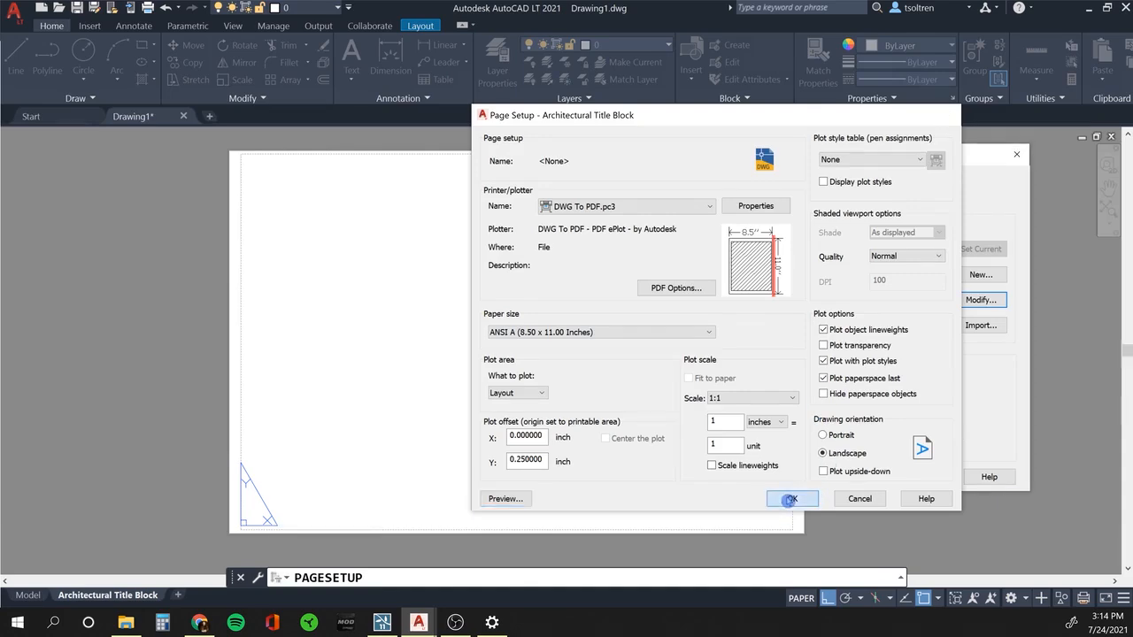
pyautogui.click(783, 501)
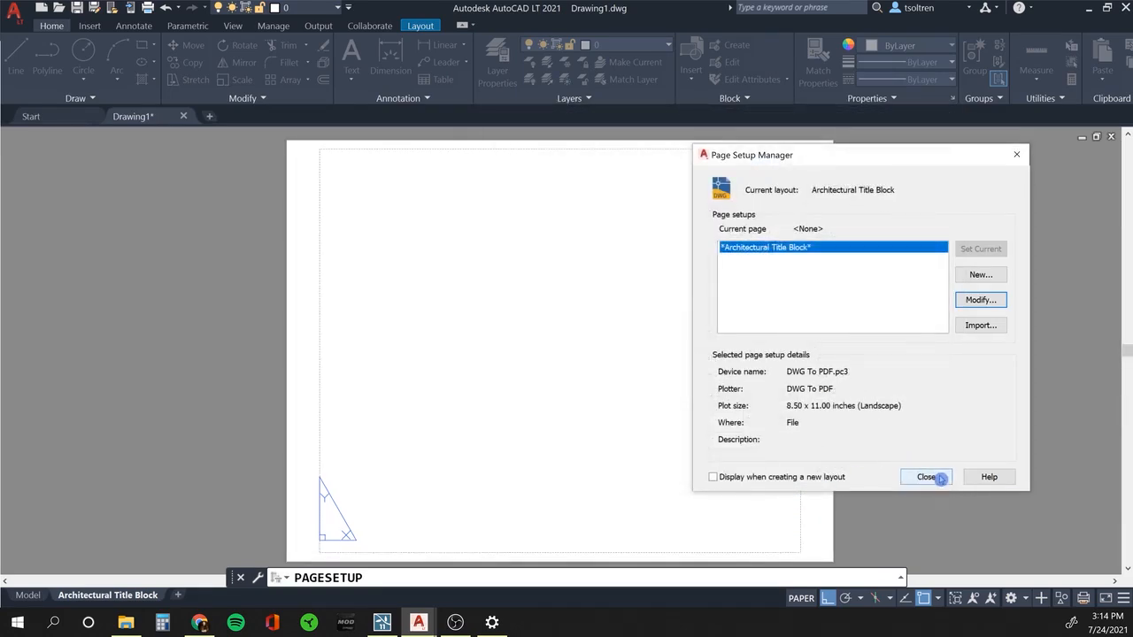
pyautogui.click(925, 477)
# Create a rectangular MVIEW viewport filling most of the sheet, just inside the printable area.
pyautogui.scroll(-2, 579, 319)
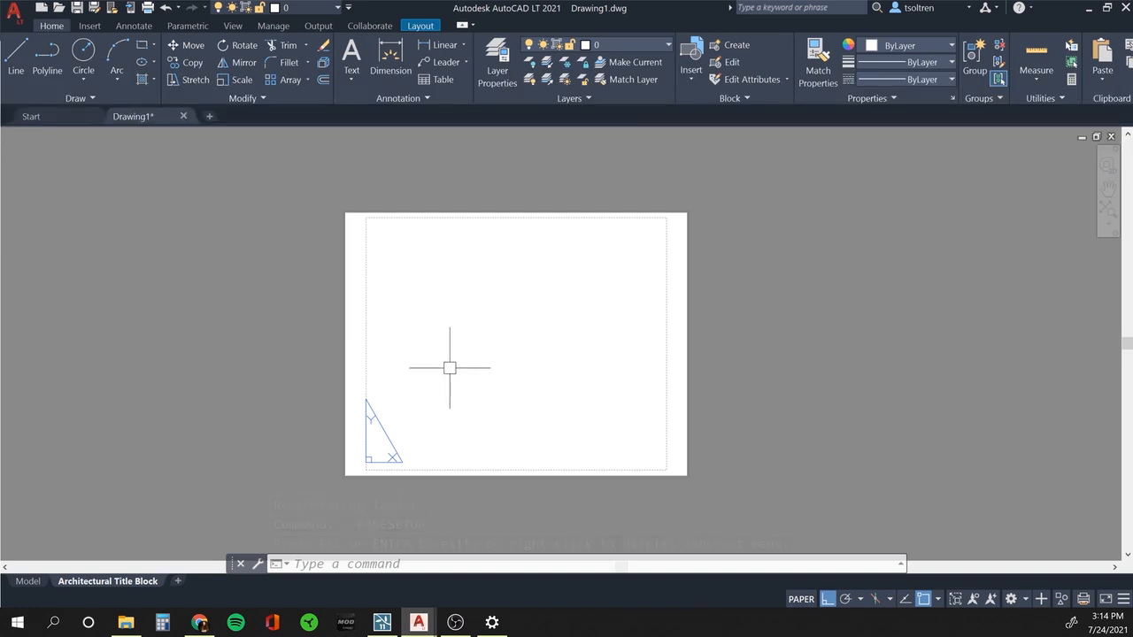
pyautogui.write('M')
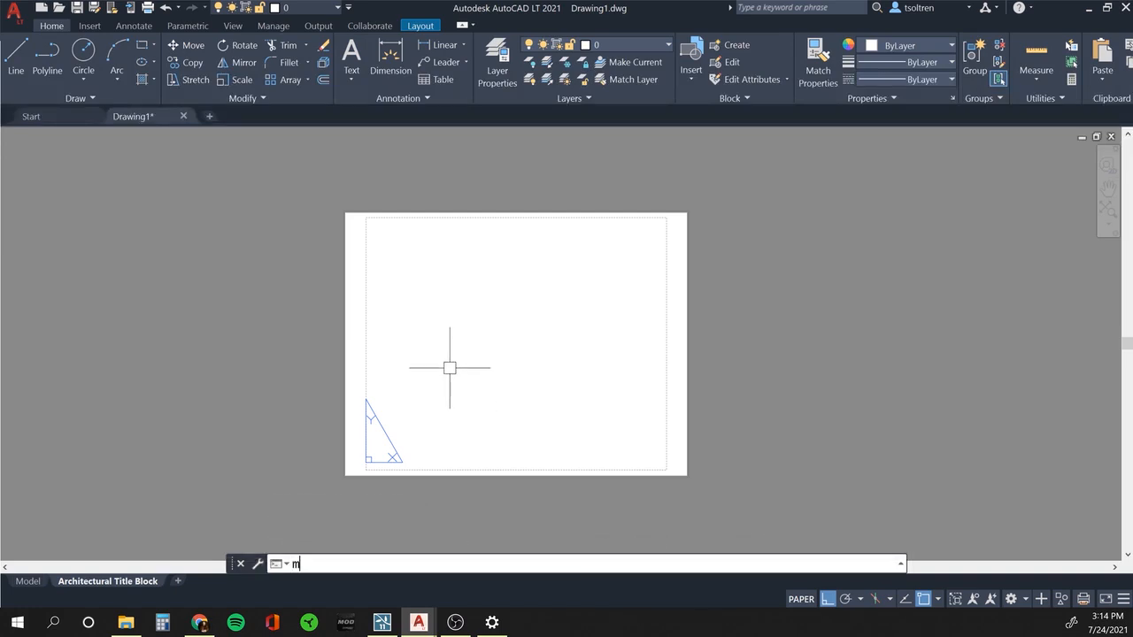
pyautogui.write('v')
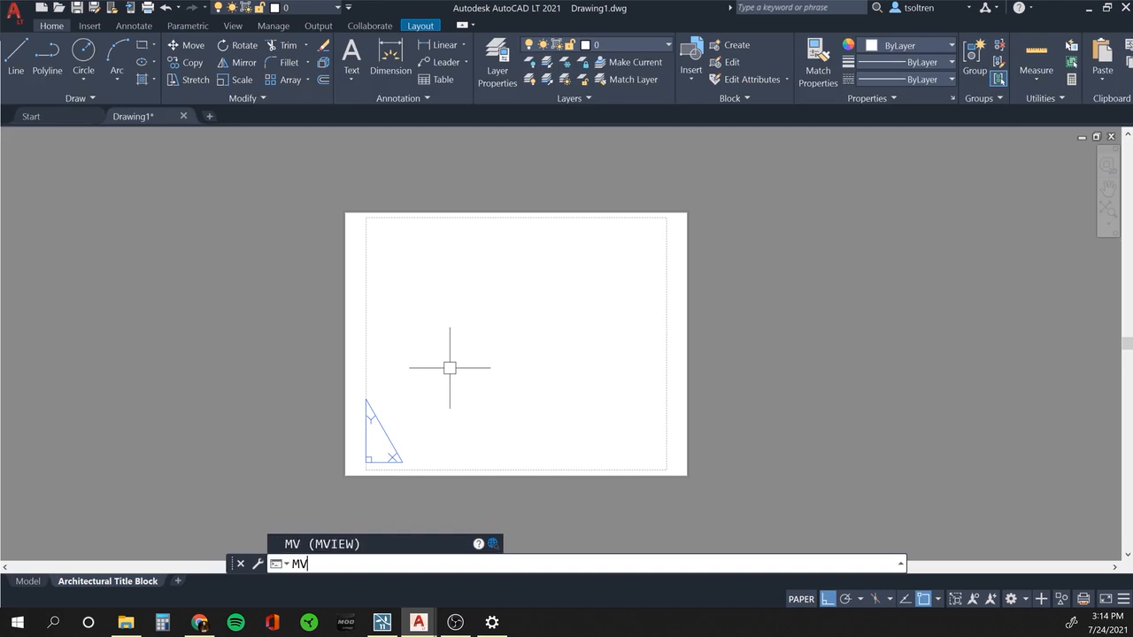
pyautogui.press('Return')
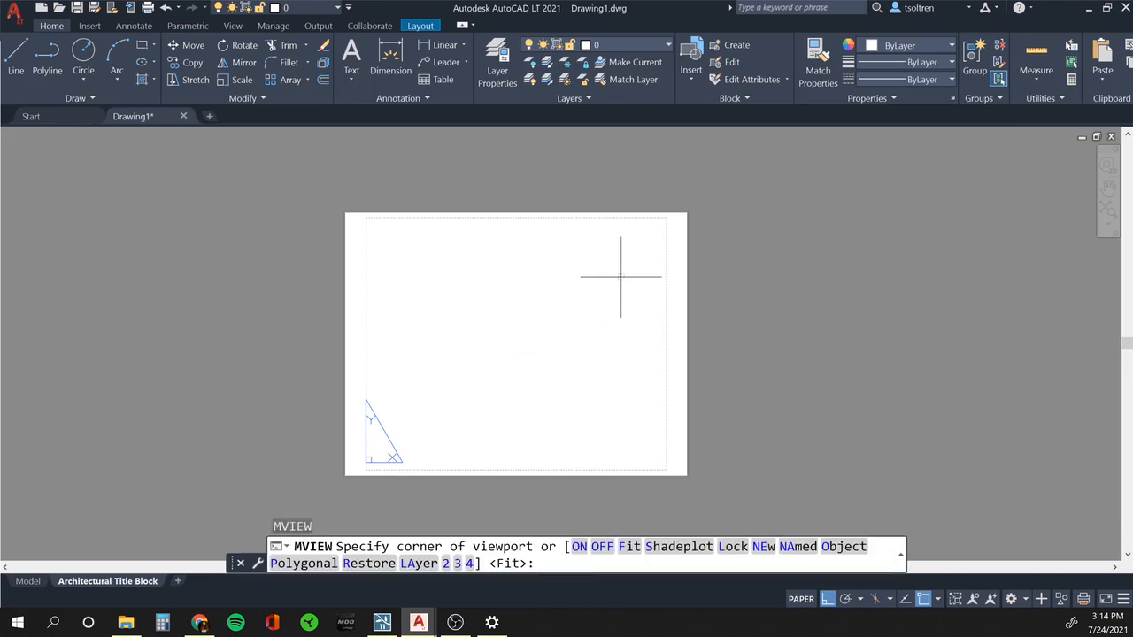
pyautogui.click(656, 232)
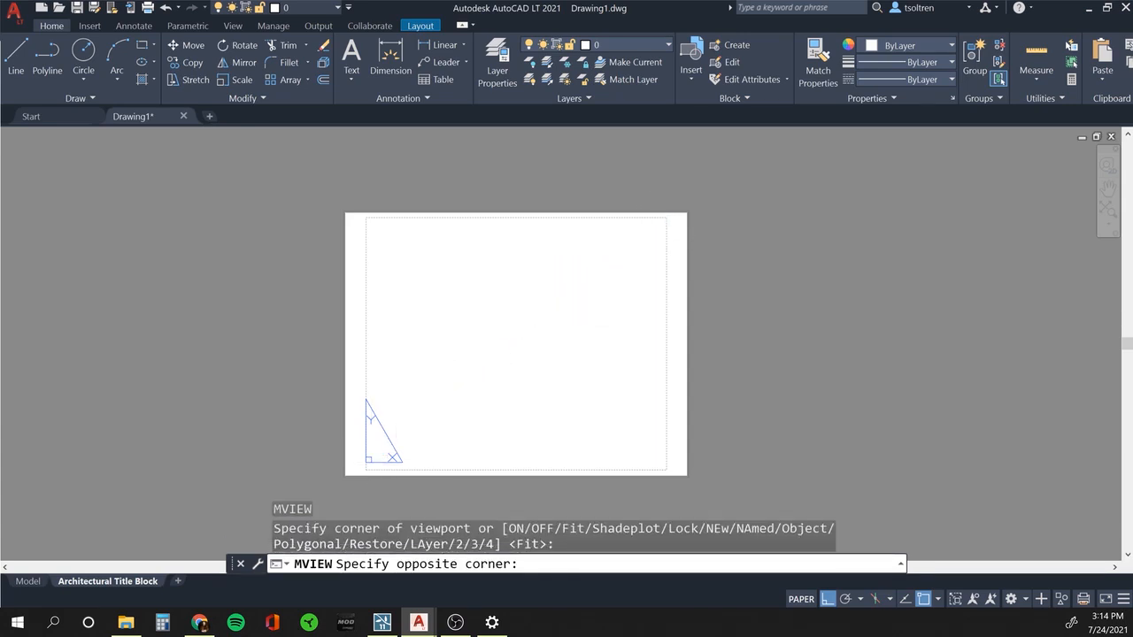
pyautogui.click(370, 465)
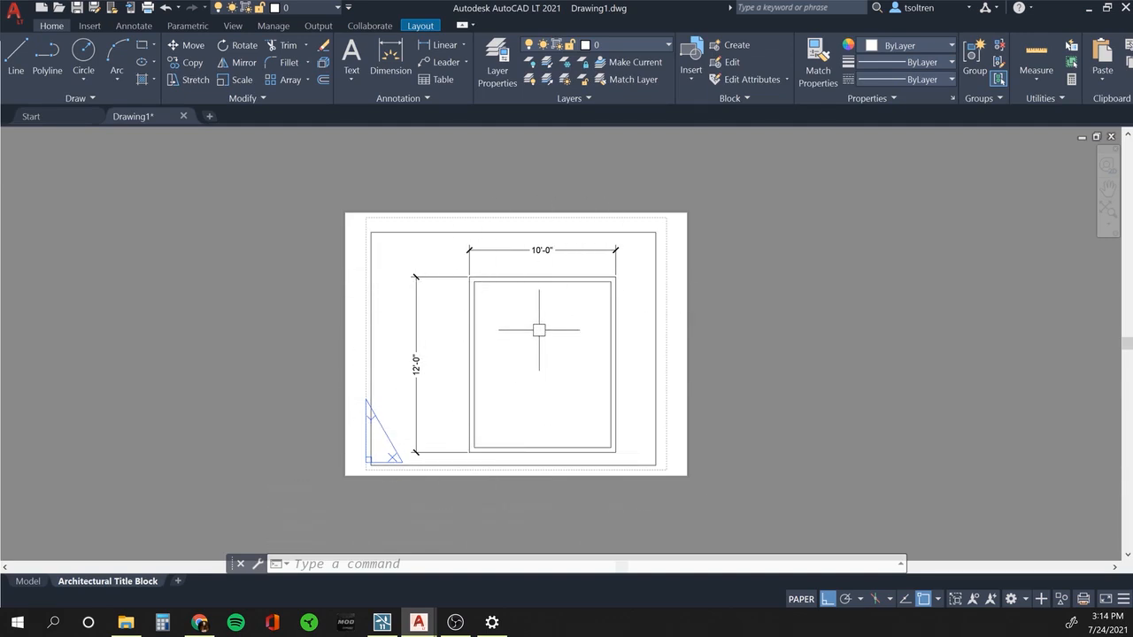
# Activate the viewport, shrink and center the rectangle drawing within it, and return to paper space.
pyautogui.doubleClick(630, 251)
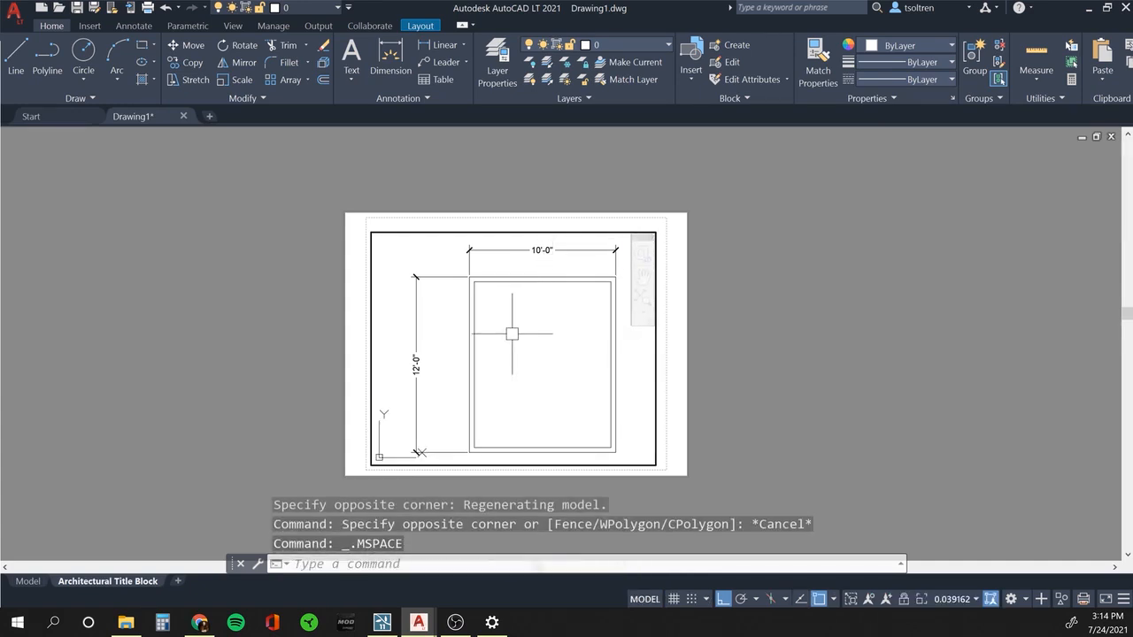
pyautogui.scroll(-5, 512, 334)
pyautogui.scroll(3, 513, 336)
pyautogui.scroll(3, 516, 338)
pyautogui.scroll(-5, 519, 333)
pyautogui.moveTo(523, 331)
pyautogui.mouseDown(button='middle')
pyautogui.moveTo(463, 374)
pyautogui.moveTo(599, 313)
pyautogui.moveTo(462, 341)
pyautogui.moveTo(538, 352)
pyautogui.moveTo(518, 337)
pyautogui.mouseUp(button='middle')
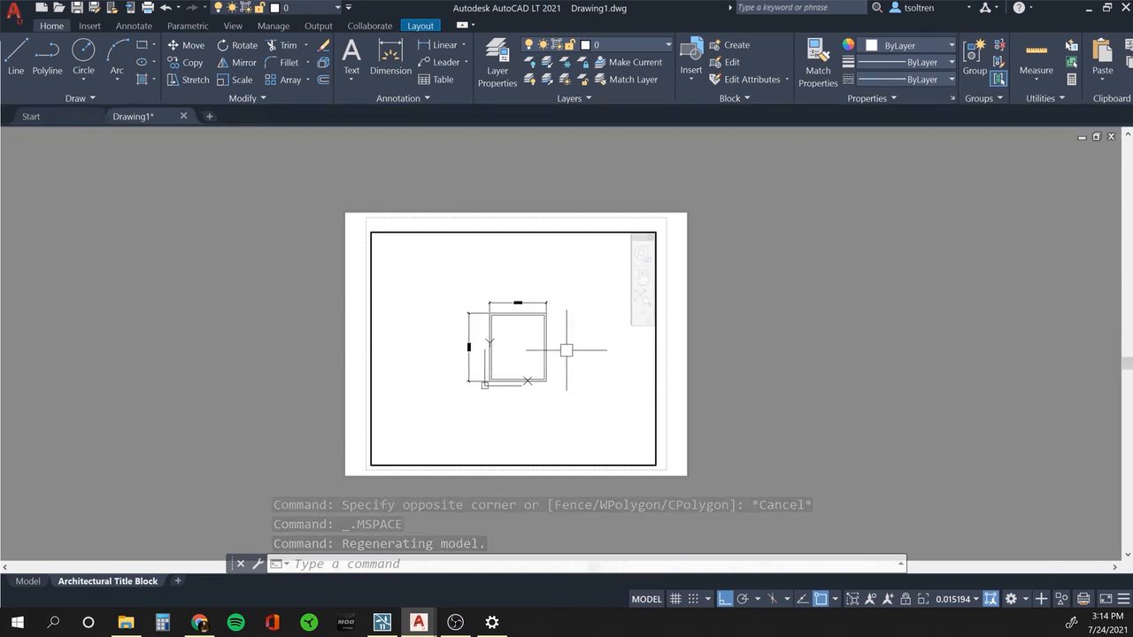
pyautogui.doubleClick(670, 356)
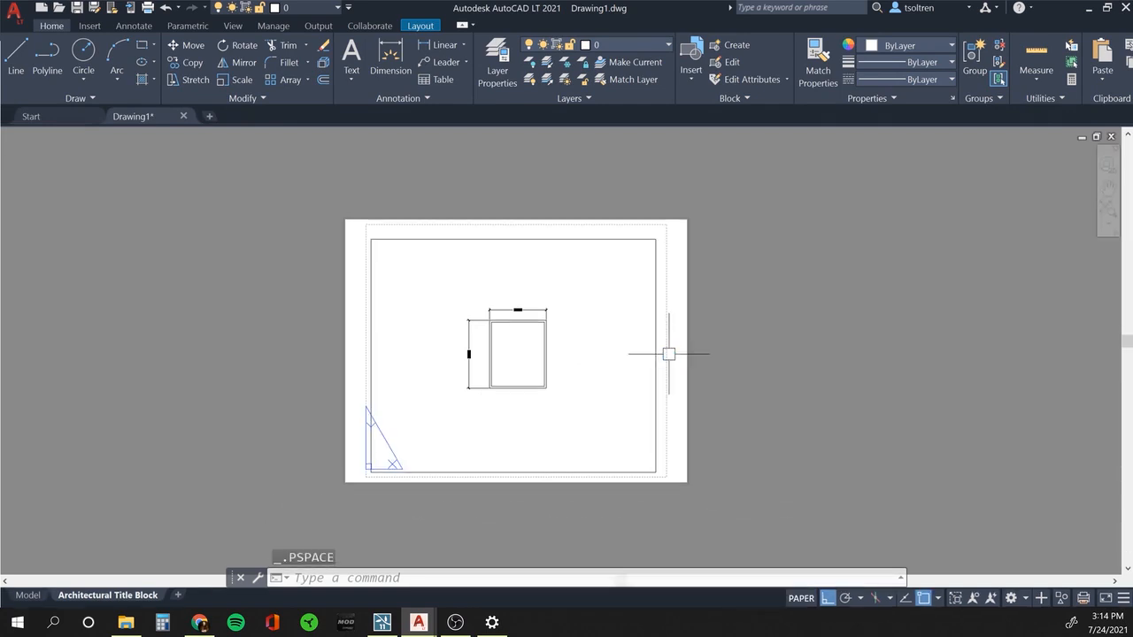
# Set the viewport's scale to 1/4" = 1'-0" and deselect it.
pyautogui.click(658, 402)
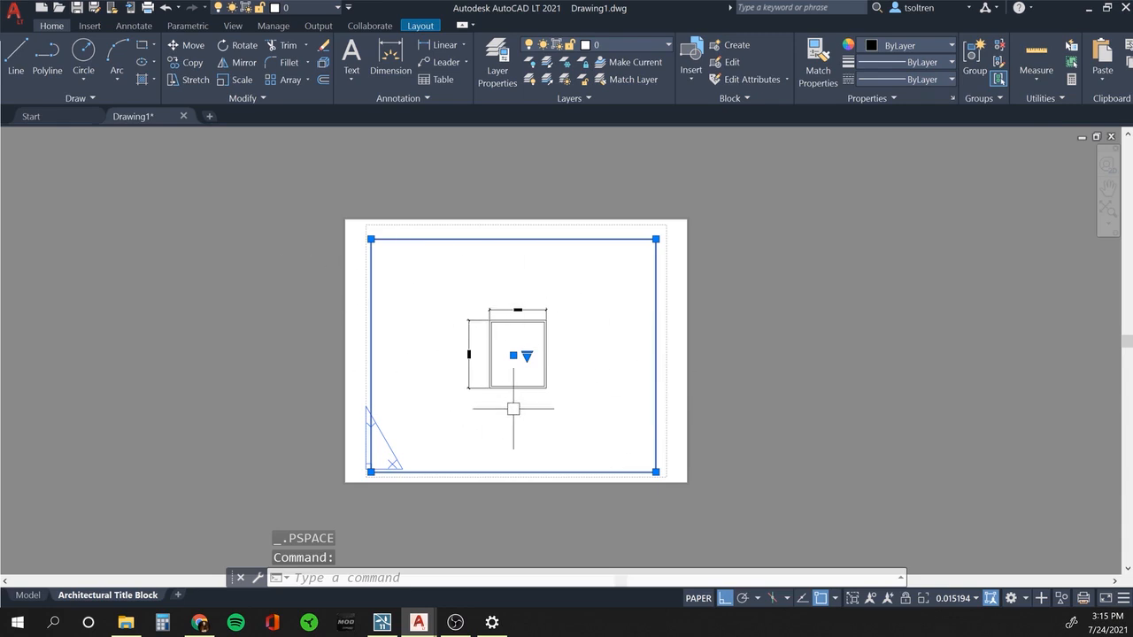
pyautogui.click(976, 599)
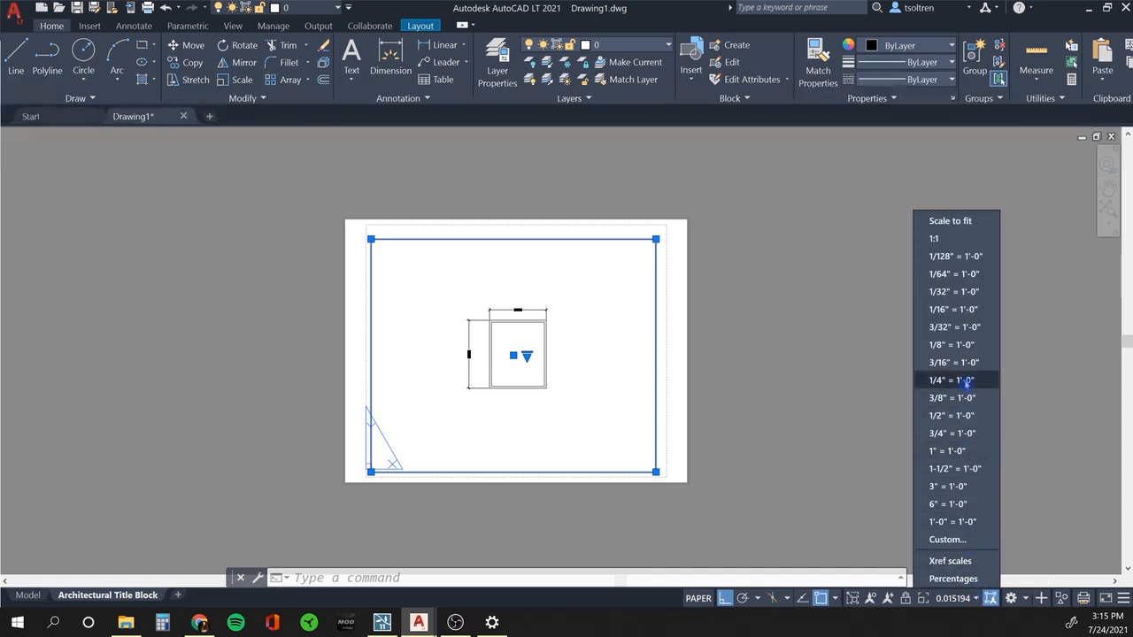
pyautogui.click(965, 381)
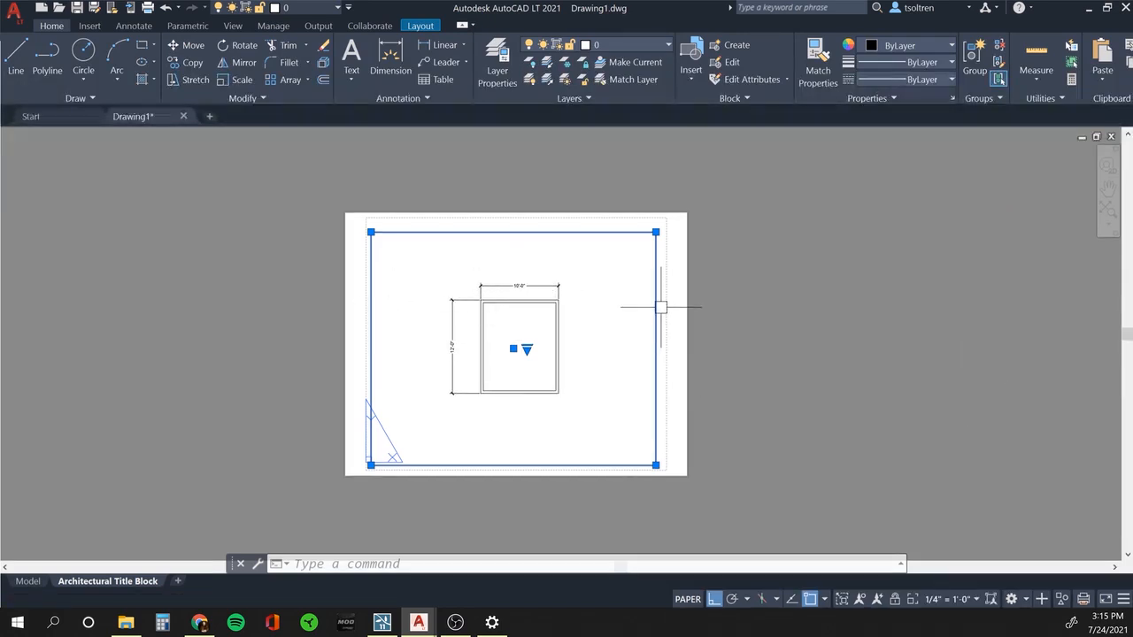
pyautogui.press('Escape')
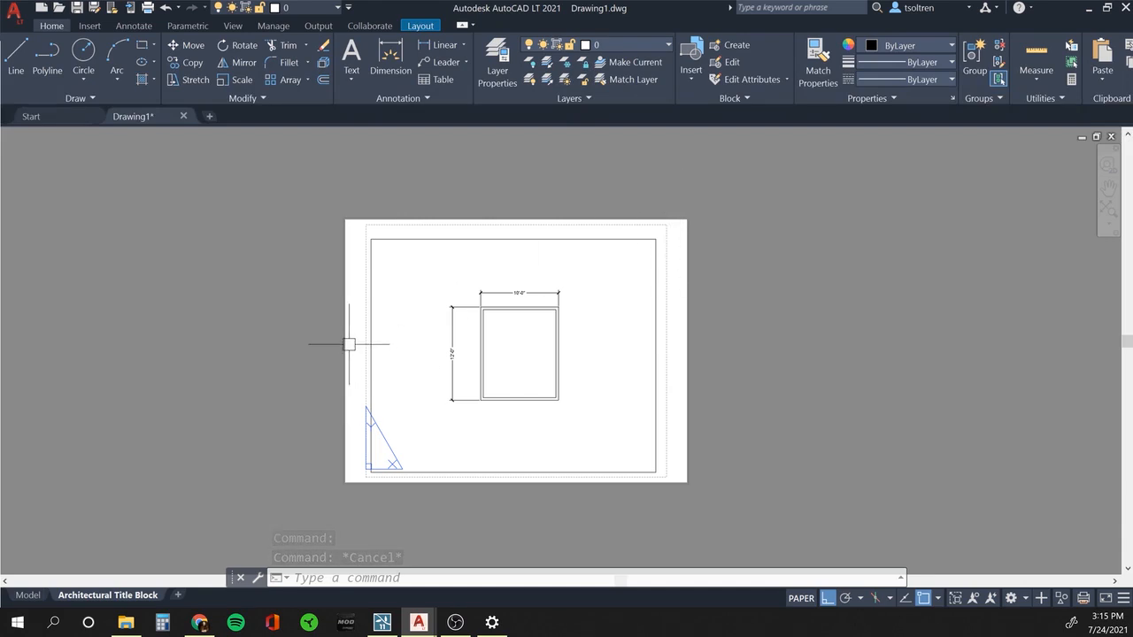
# Open the plot settings for the Architectural Title Block layout.
pyautogui.write('plo')
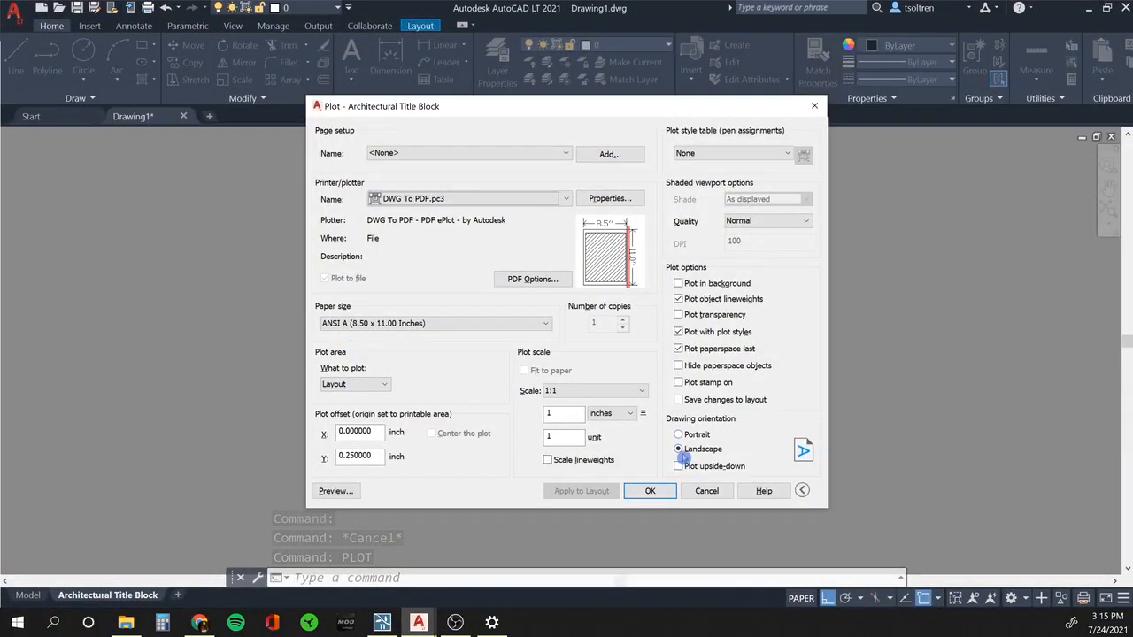
# Preview the layout's plot and output it to the Desktop as Drawing1-Architectural Title Block.pdf, closing the bookmarks in the resulting PDF.
pyautogui.click(338, 495)
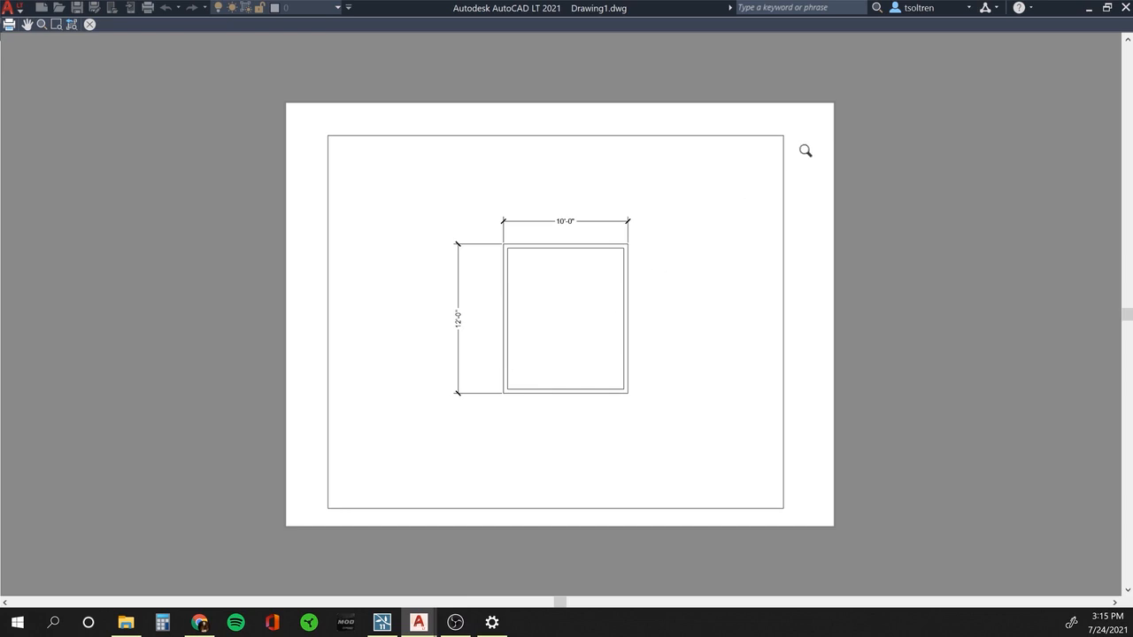
pyautogui.rightClick(717, 396)
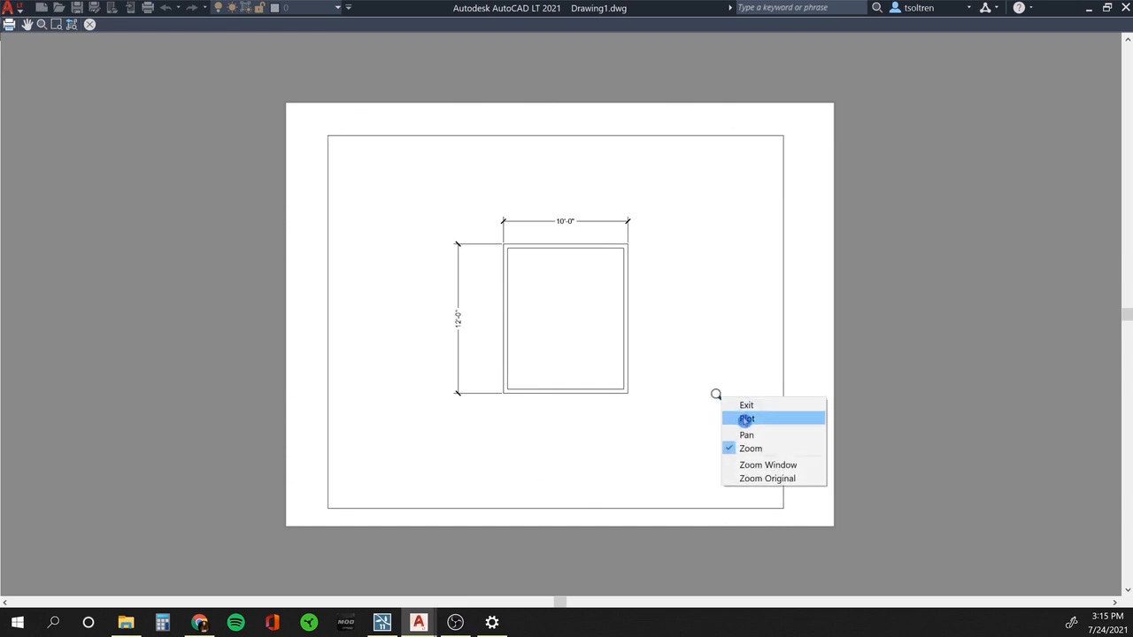
pyautogui.click(746, 419)
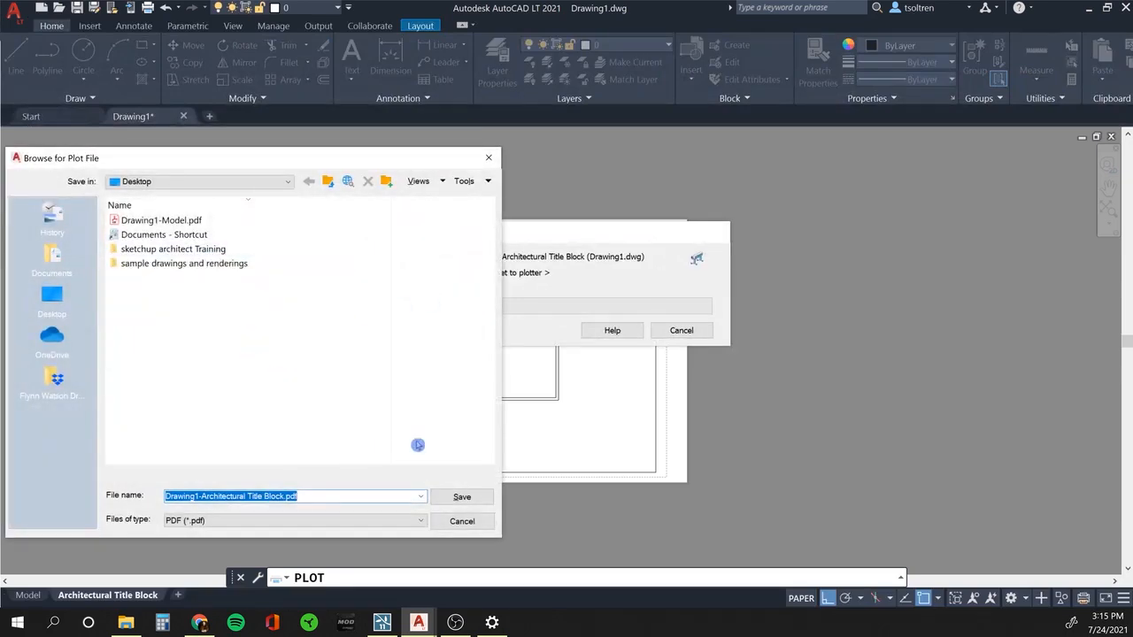
pyautogui.click(455, 496)
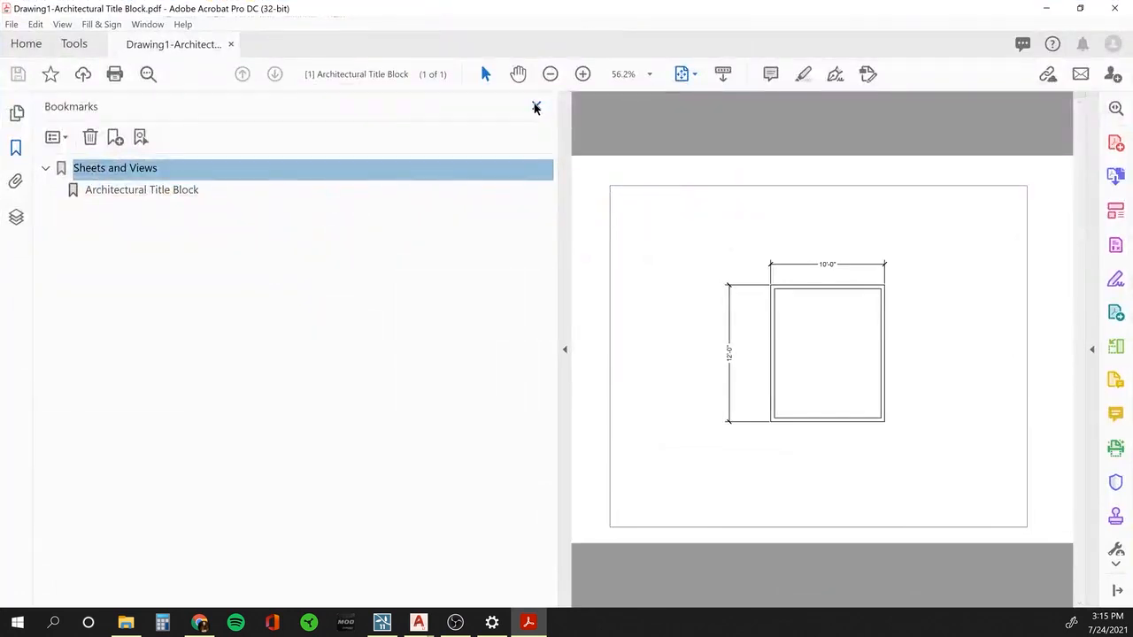
pyautogui.click(534, 106)
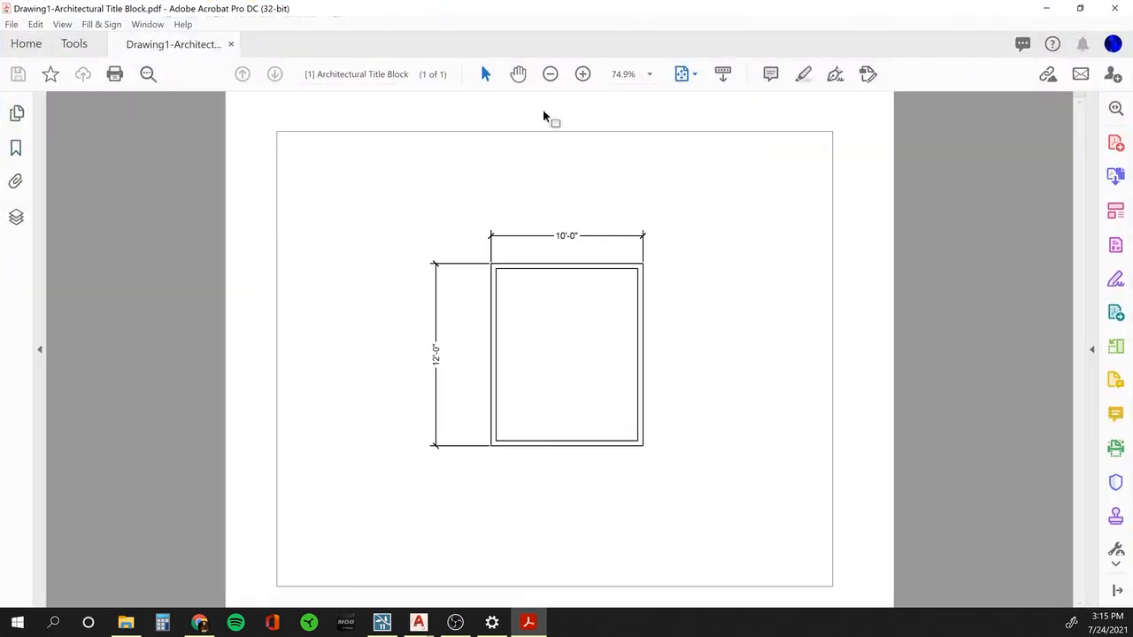
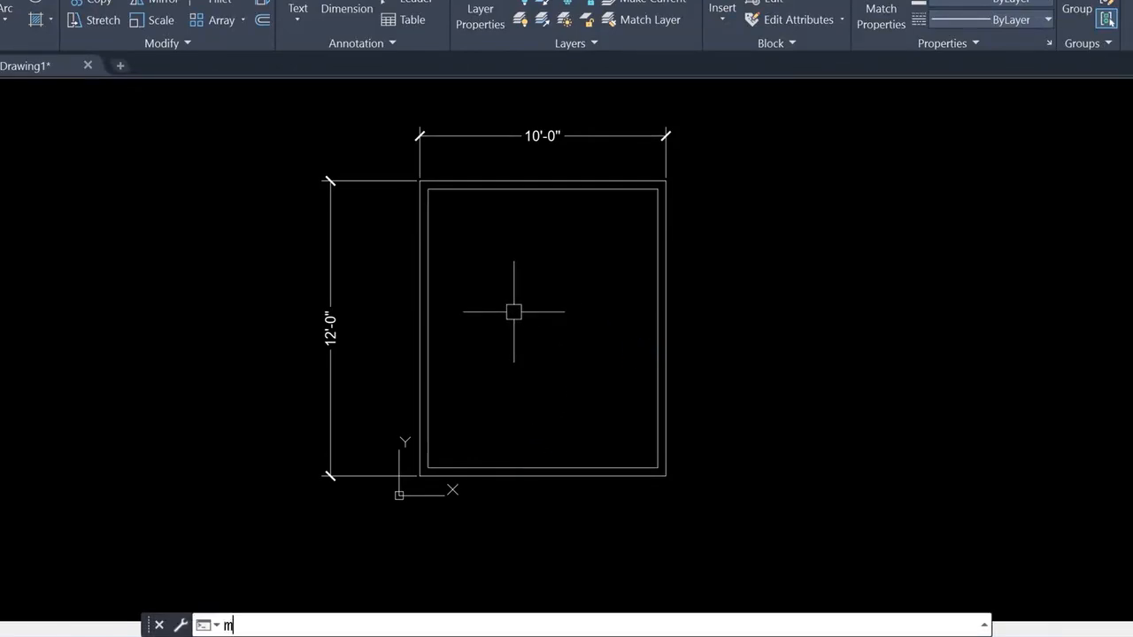
# Add the multiline text "MY FIRST CAD ROOM" inside the upper half of the room, in a frame spanning most of its width.
pyautogui.write('MT')
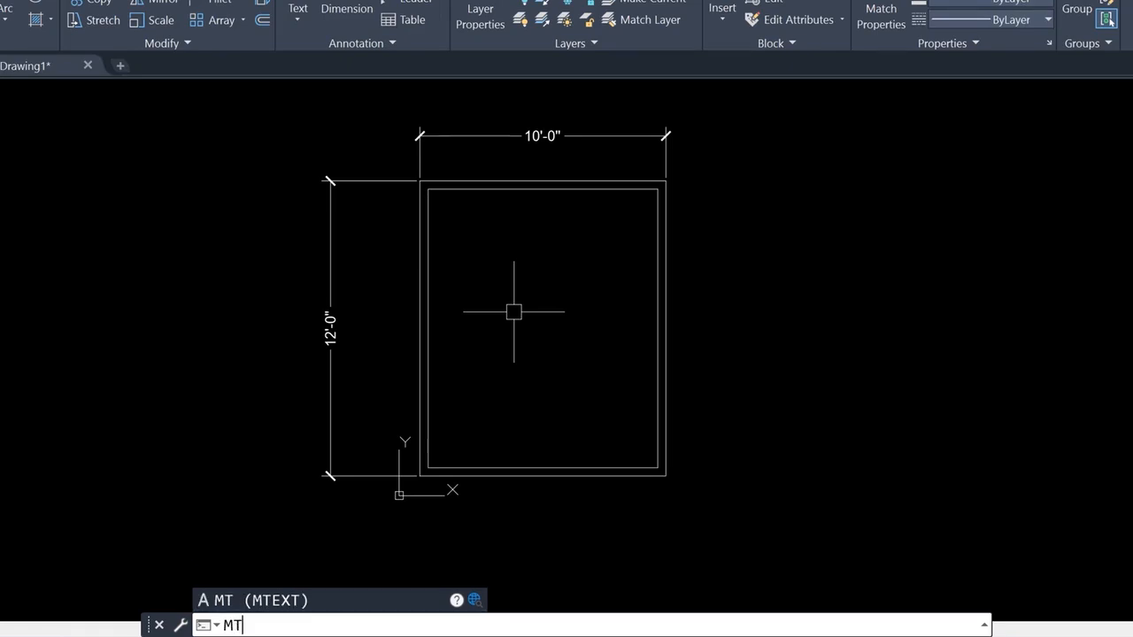
pyautogui.press('Return')
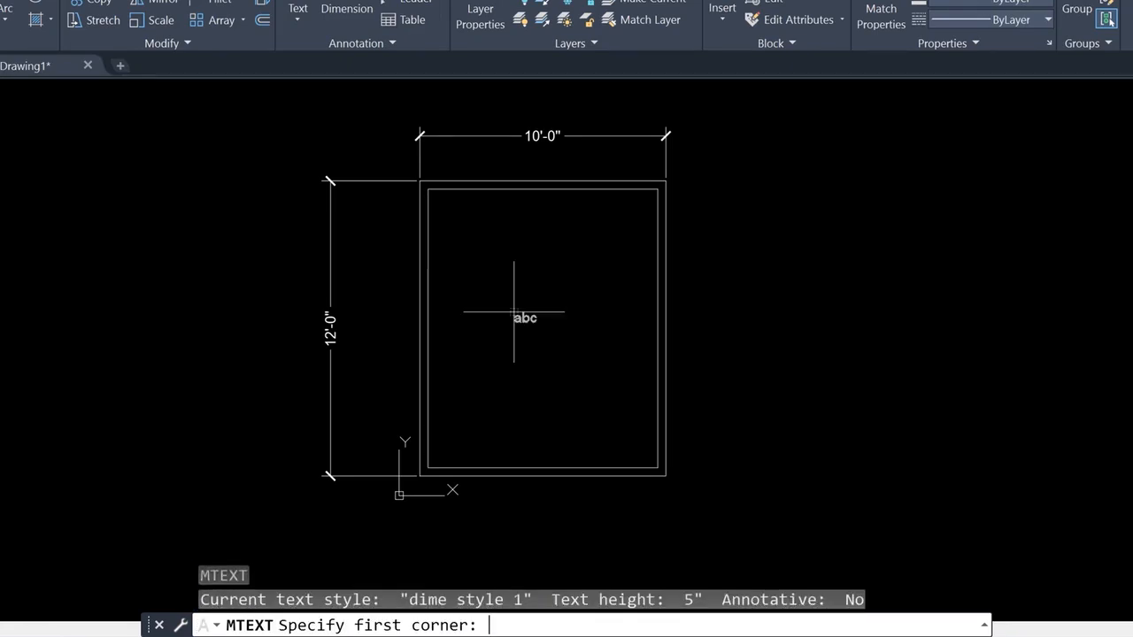
pyautogui.click(441, 281)
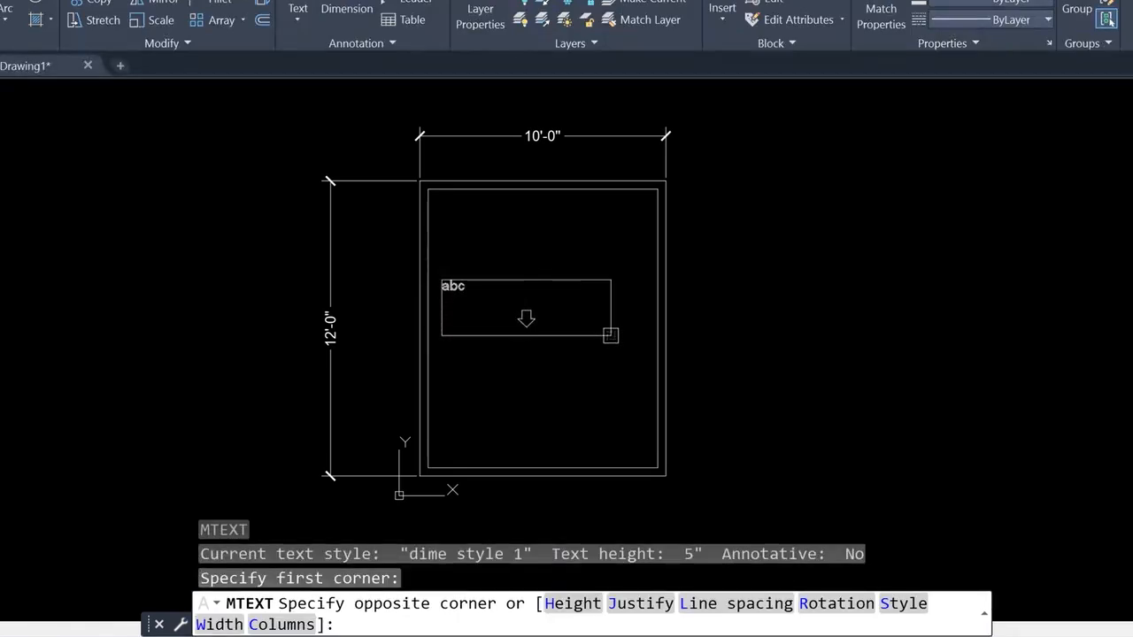
pyautogui.click(648, 345)
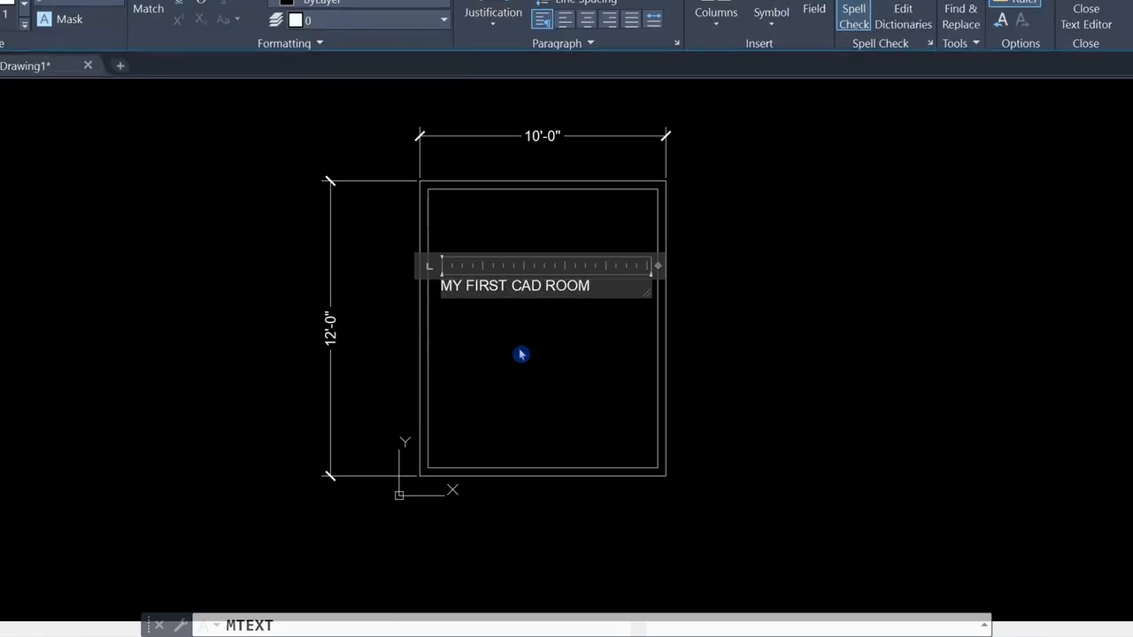
pyautogui.click(522, 351)
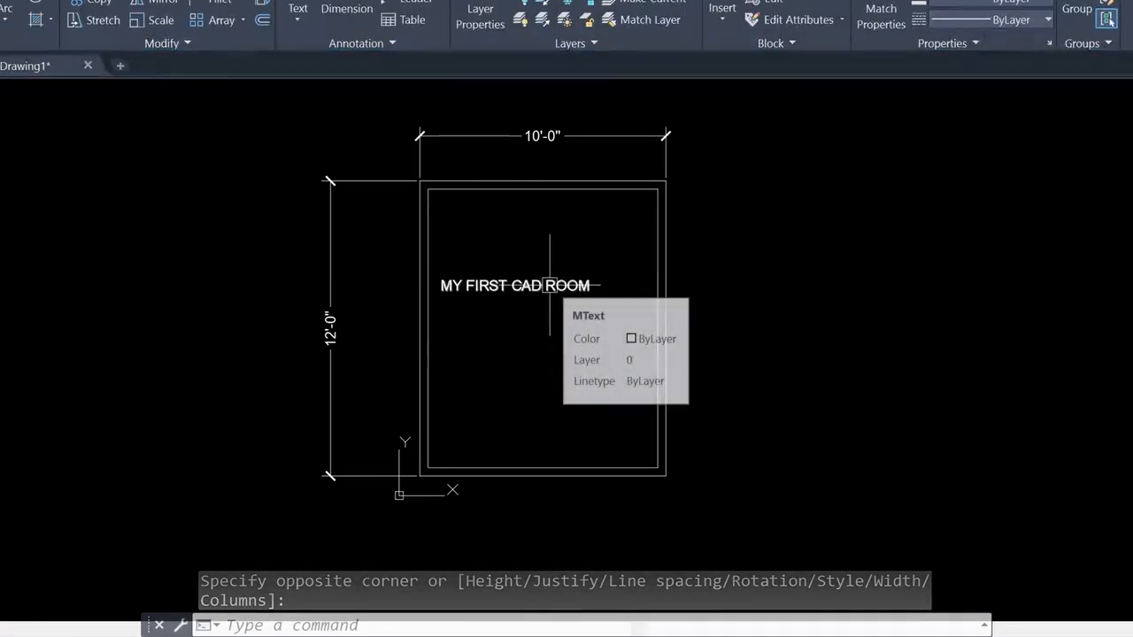
# Try to narrow the frame of the MY FIRST CAD ROOM text by stretching its right edge inward.
pyautogui.click(549, 285)
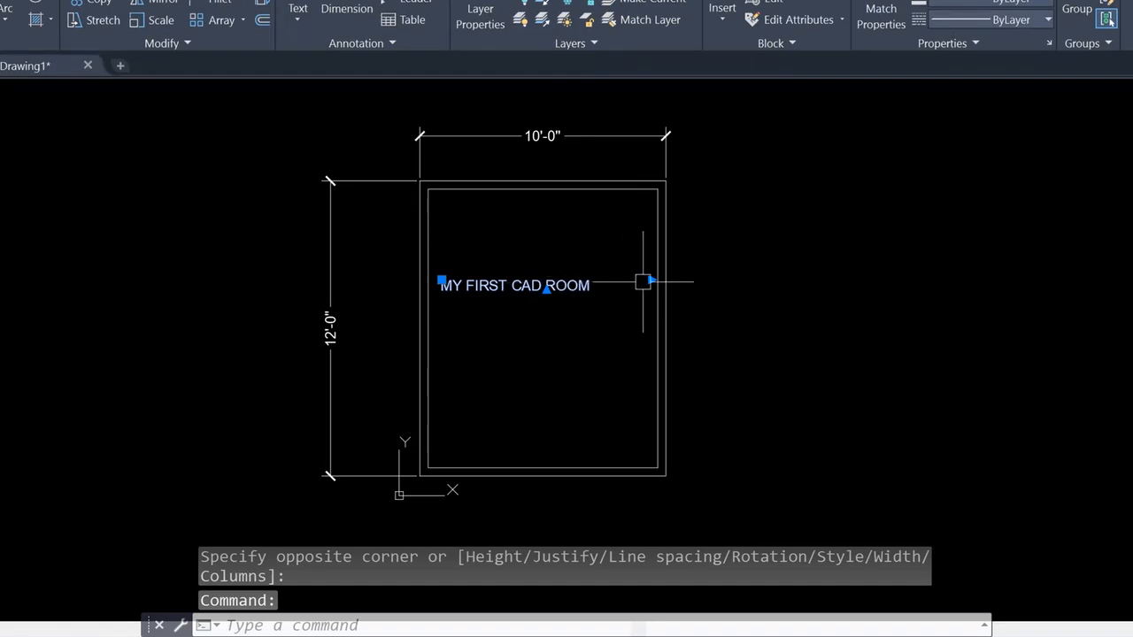
pyautogui.click(652, 279)
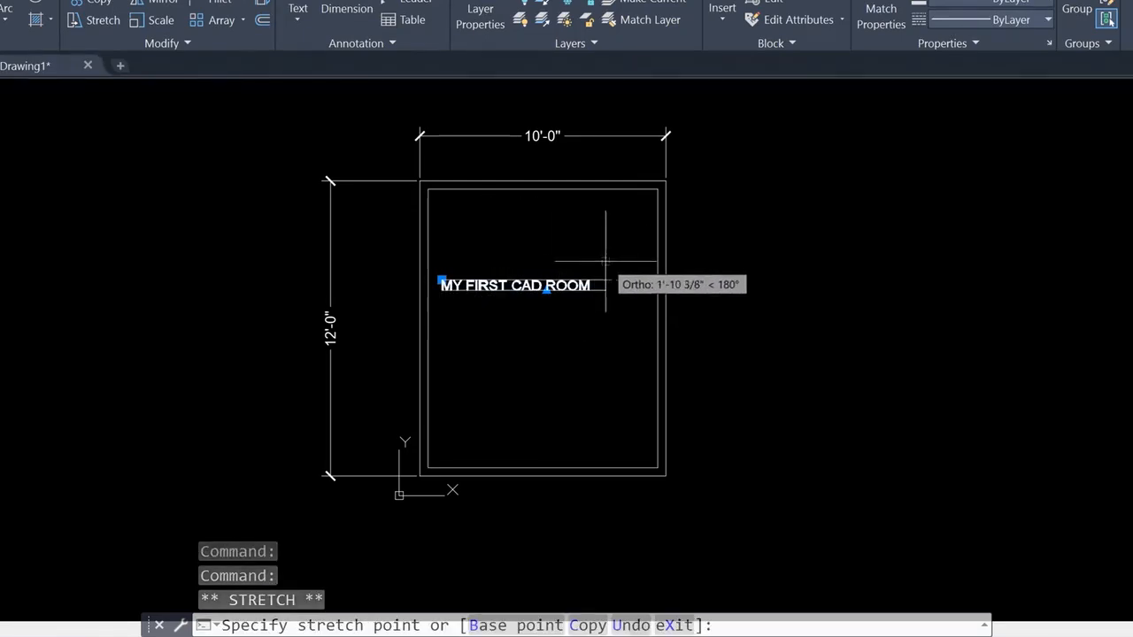
pyautogui.click(632, 257)
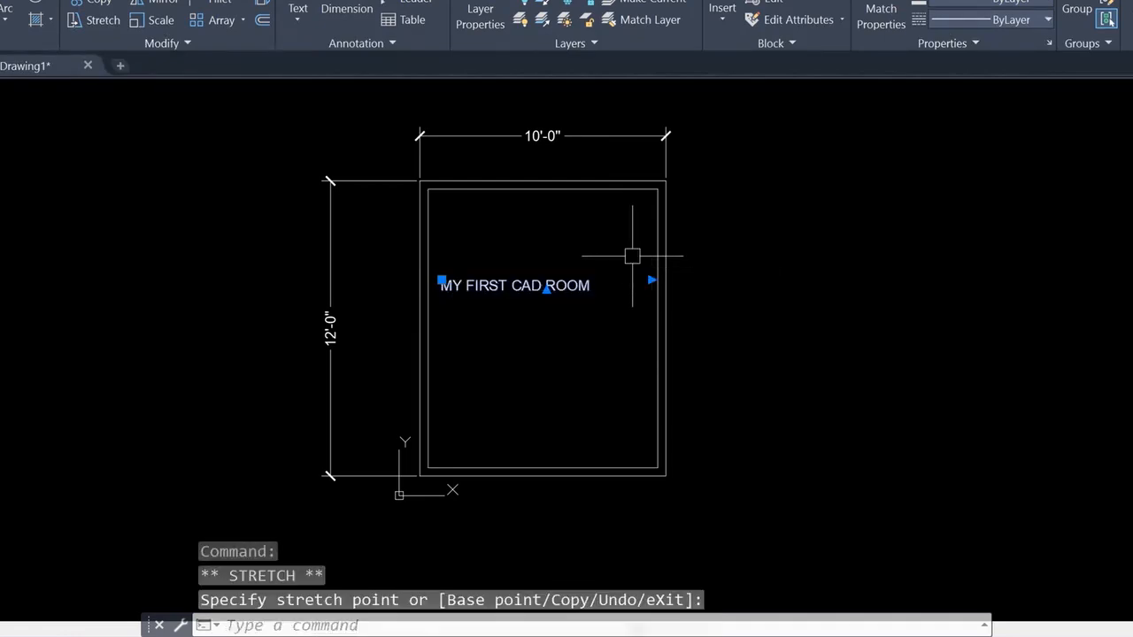
# Open the room label for editing, select all its text and try out other fonts such as Baskerville Old Face.
pyautogui.click(563, 290)
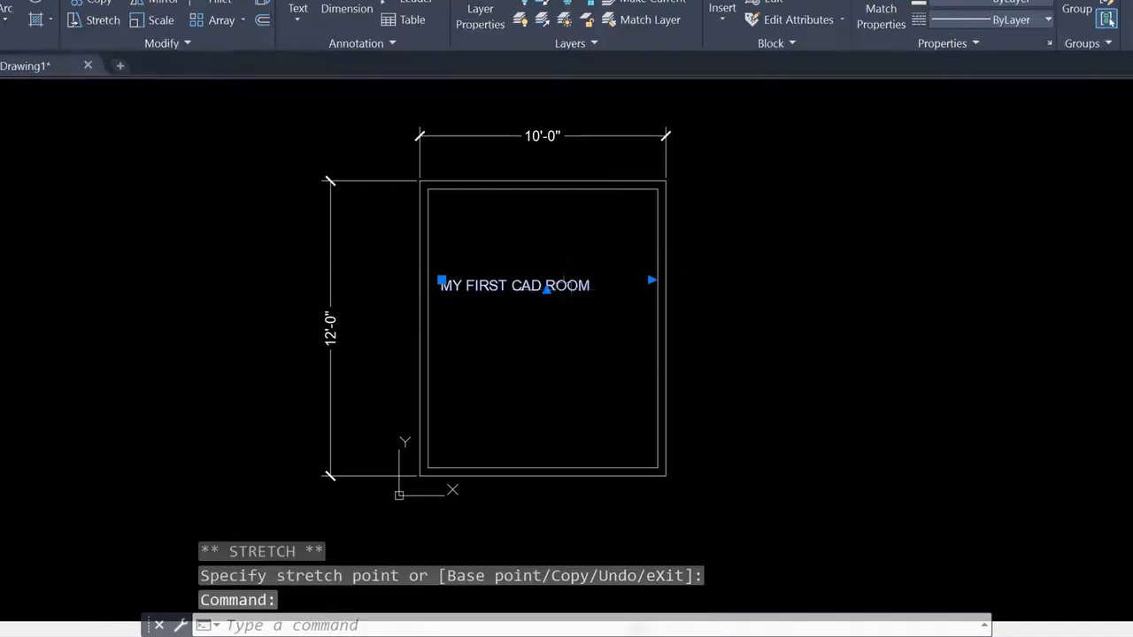
pyautogui.doubleClick(562, 285)
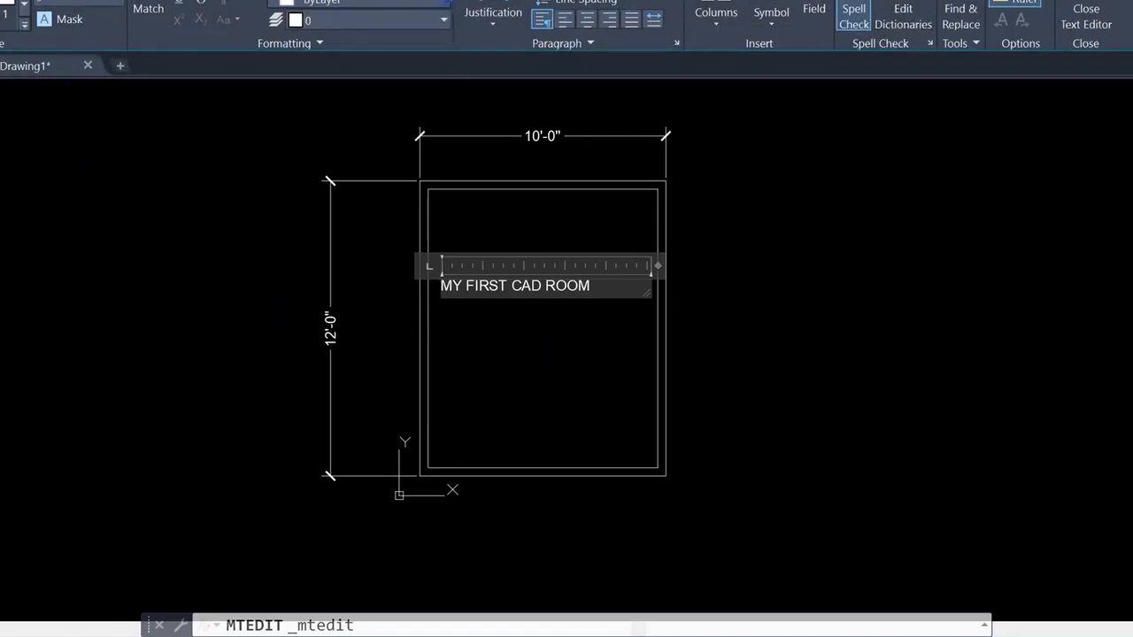
pyautogui.click(372, 2)
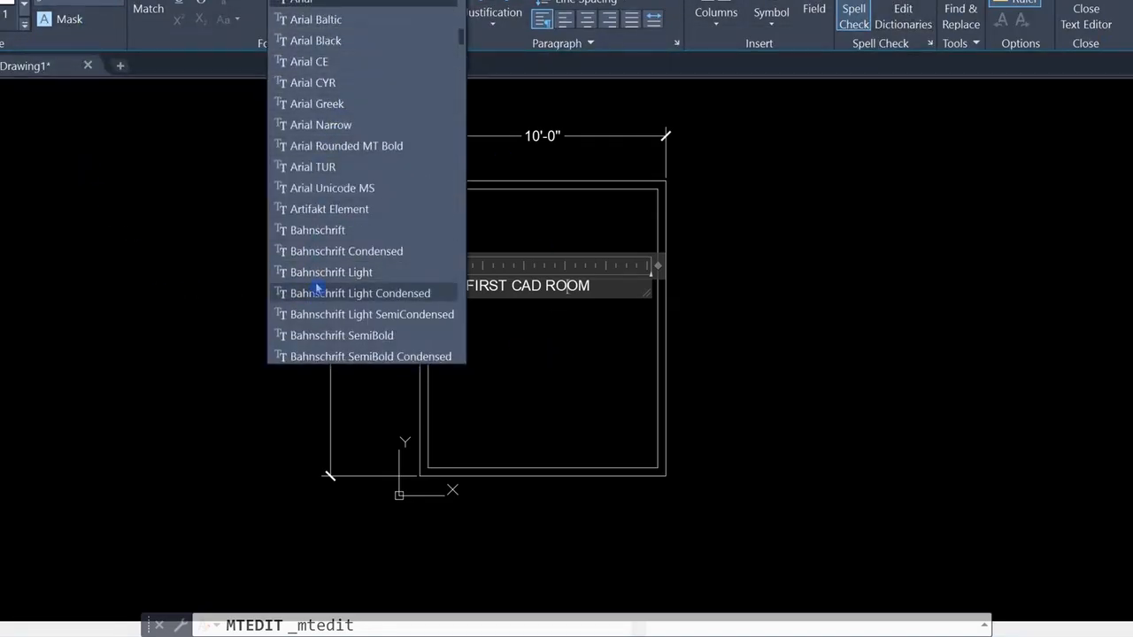
pyautogui.click(283, 291)
pyautogui.moveTo(591, 286); pyautogui.dragTo(479, 286)
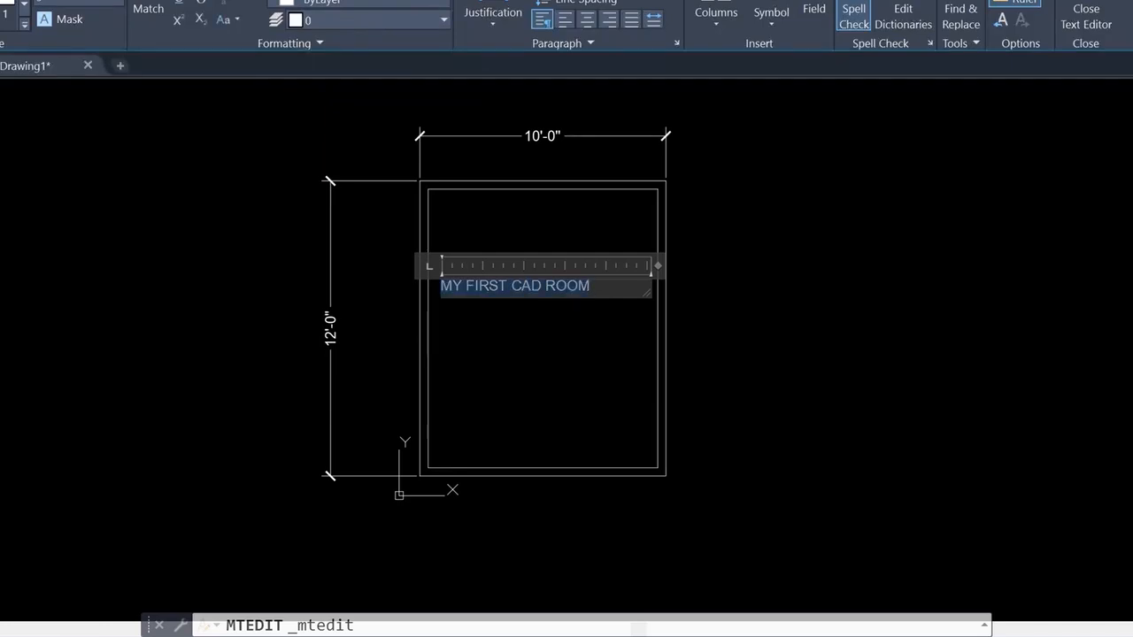
pyautogui.click(371, 1)
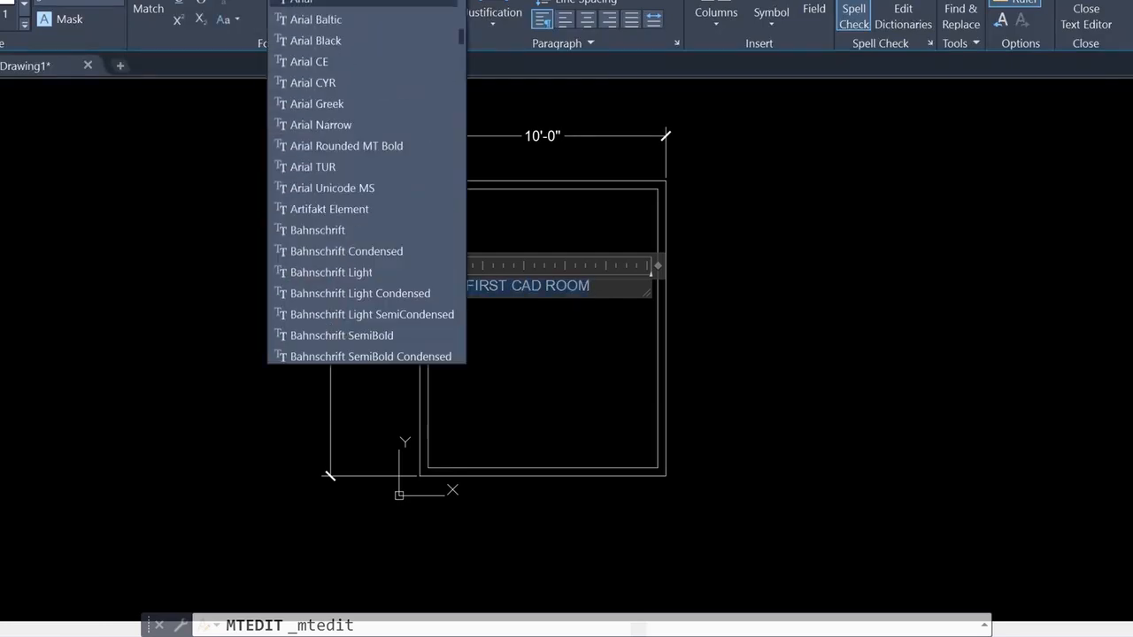
pyautogui.click(305, 247)
pyautogui.click(376, 3)
pyautogui.click(313, 281)
pyautogui.click(378, 3)
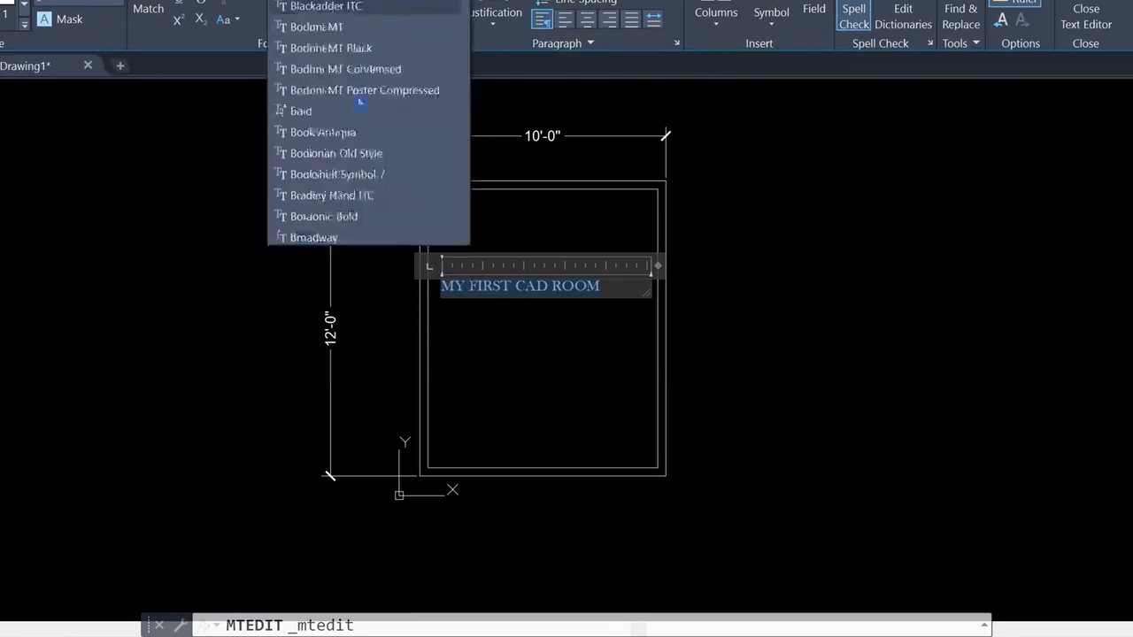
pyautogui.click(294, 346)
pyautogui.click(443, 3)
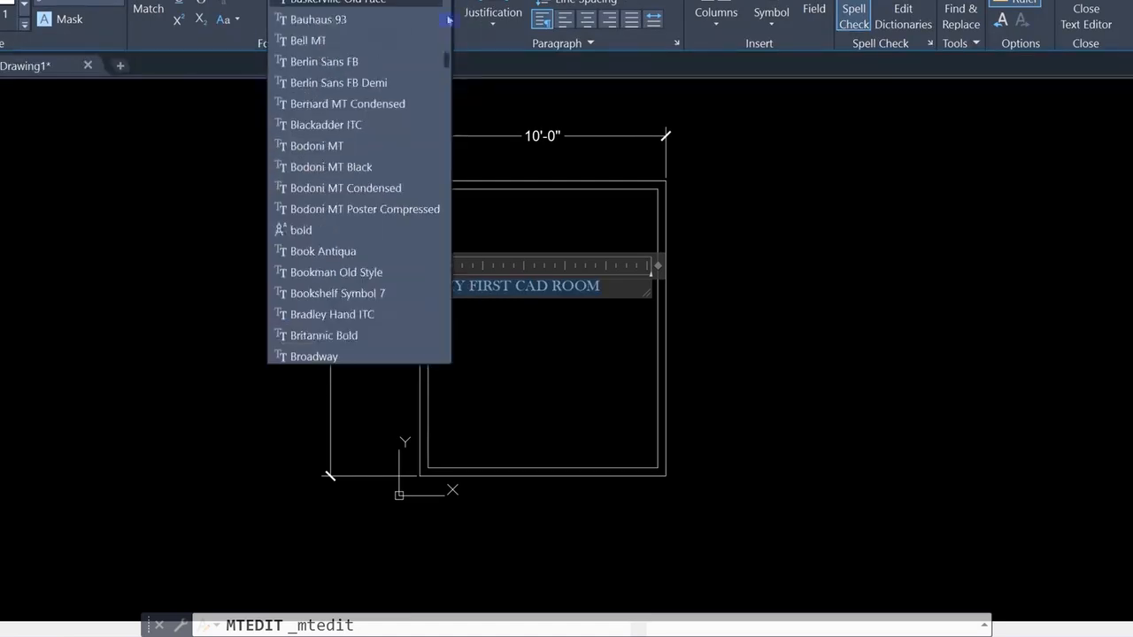
pyautogui.click(379, 8)
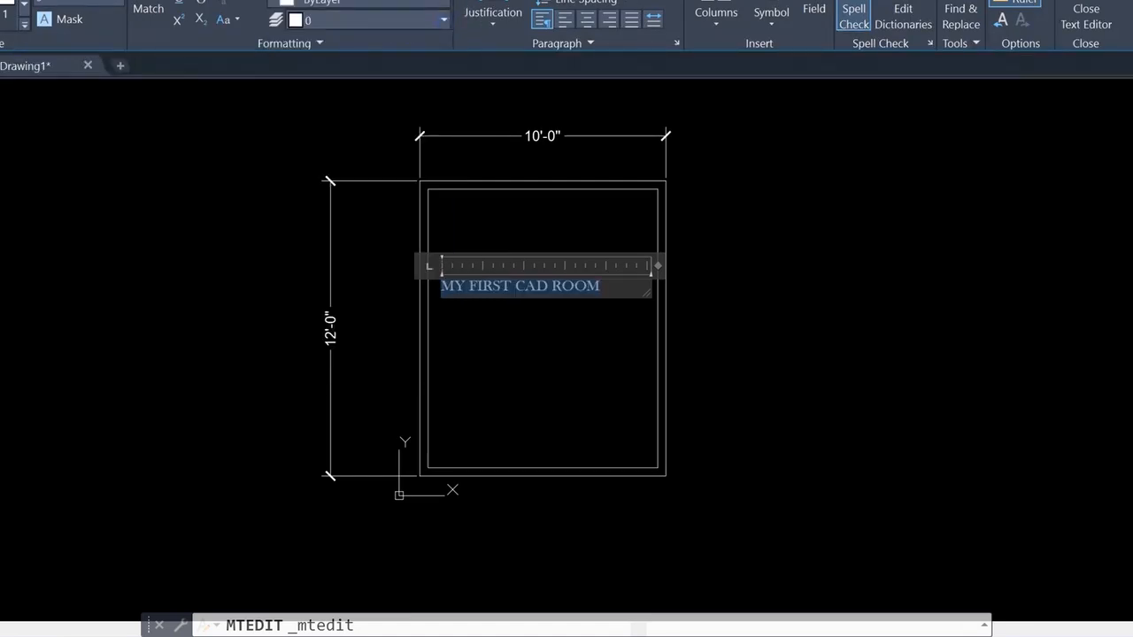
# Set the font of the selected room label text to Arial.
pyautogui.click(443, 3)
pyautogui.scroll(2, 434, 42)
pyautogui.scroll(15, 435, 41)
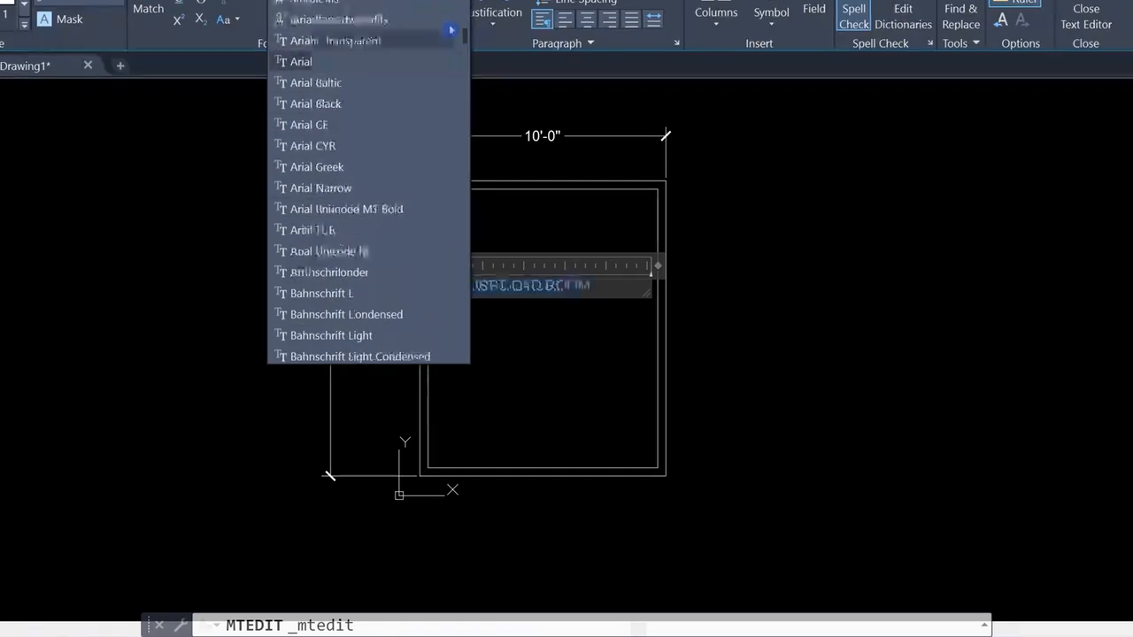
pyautogui.scroll(10, 390, 88)
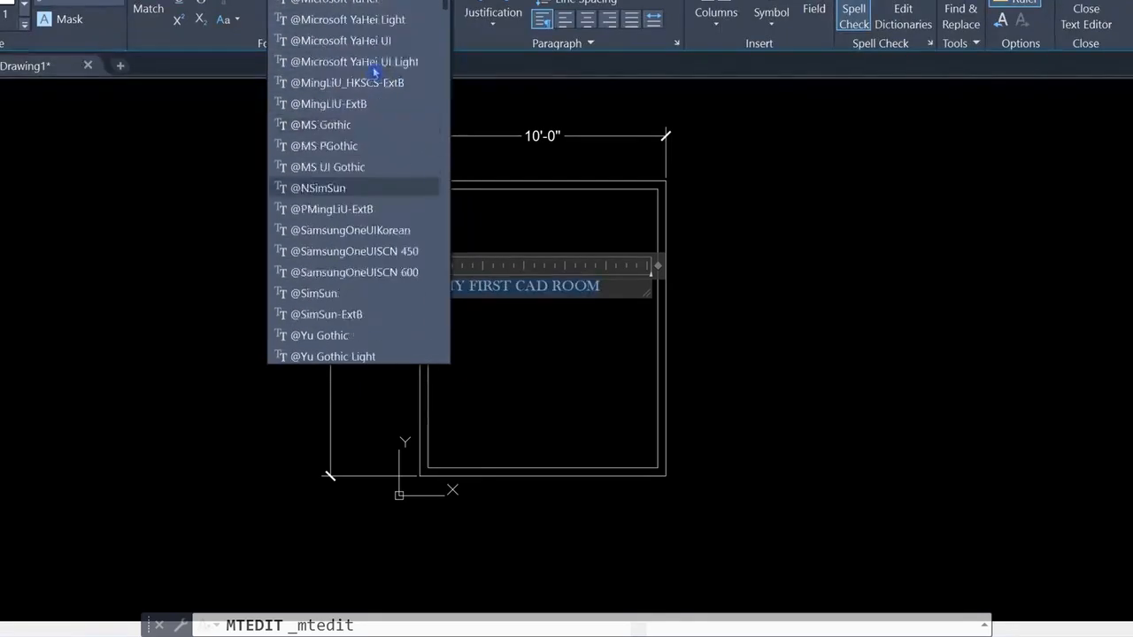
pyautogui.scroll(-2, 372, 221)
pyautogui.scroll(-4, 366, 274)
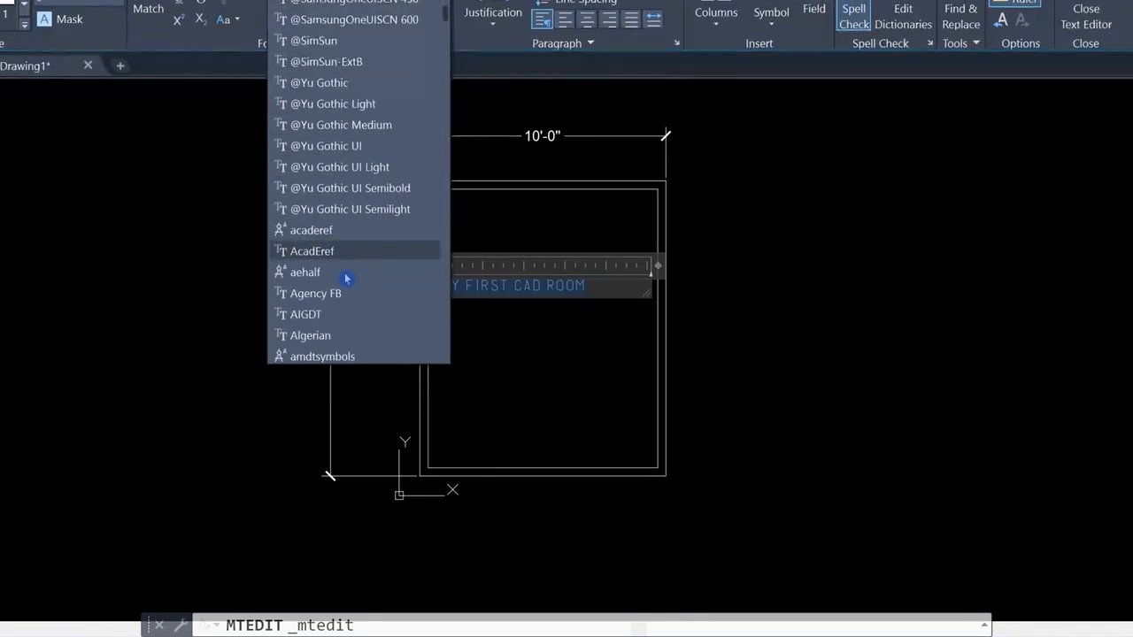
pyautogui.scroll(-2, 370, 273)
pyautogui.scroll(-2, 345, 280)
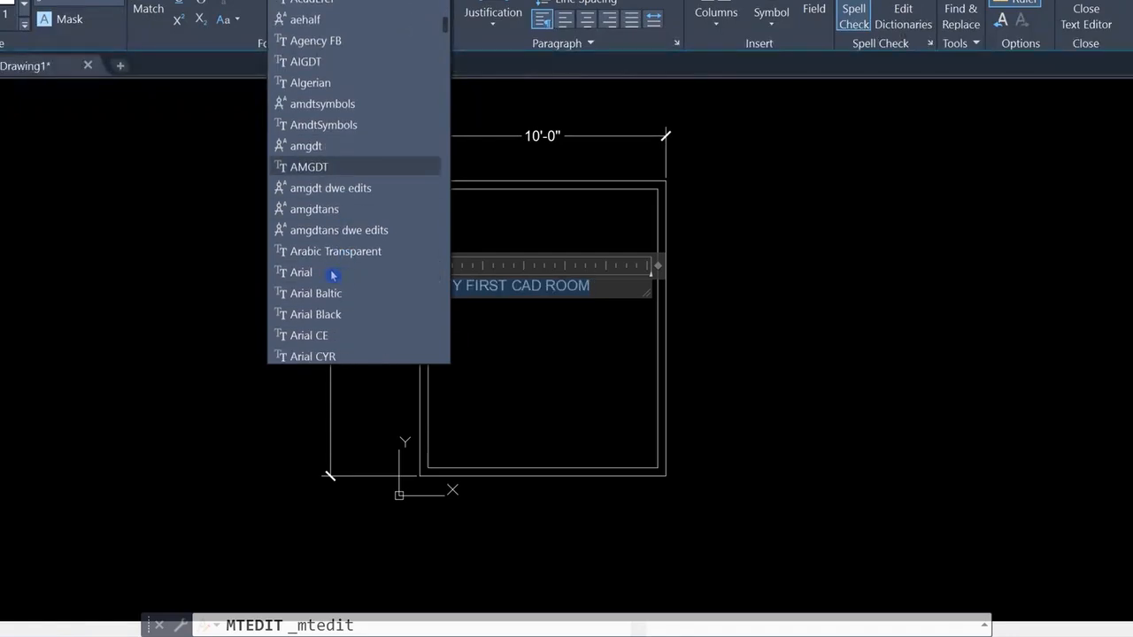
pyautogui.click(310, 272)
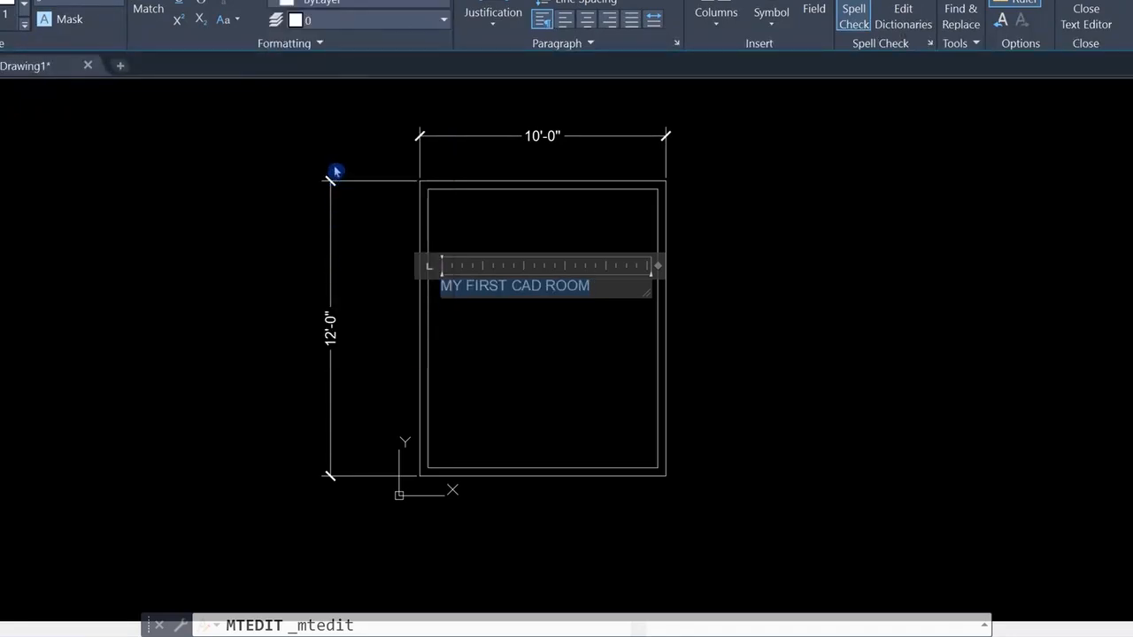
# Underline the MY FIRST CAD ROOM text, center it within its frame and finish editing.
pyautogui.click(179, 4)
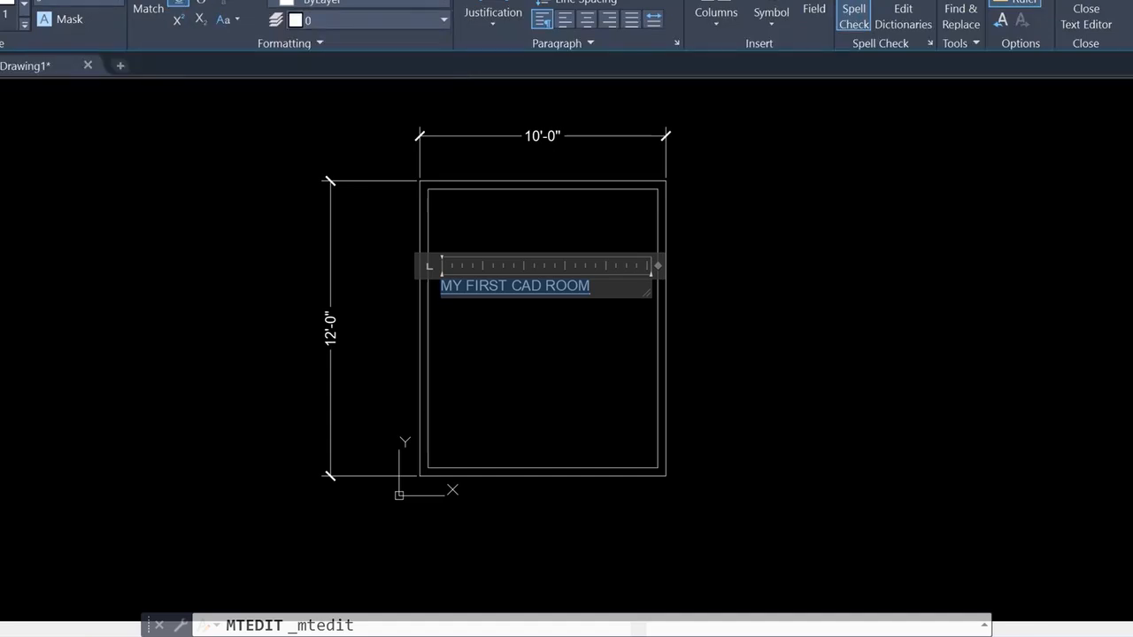
pyautogui.click(586, 21)
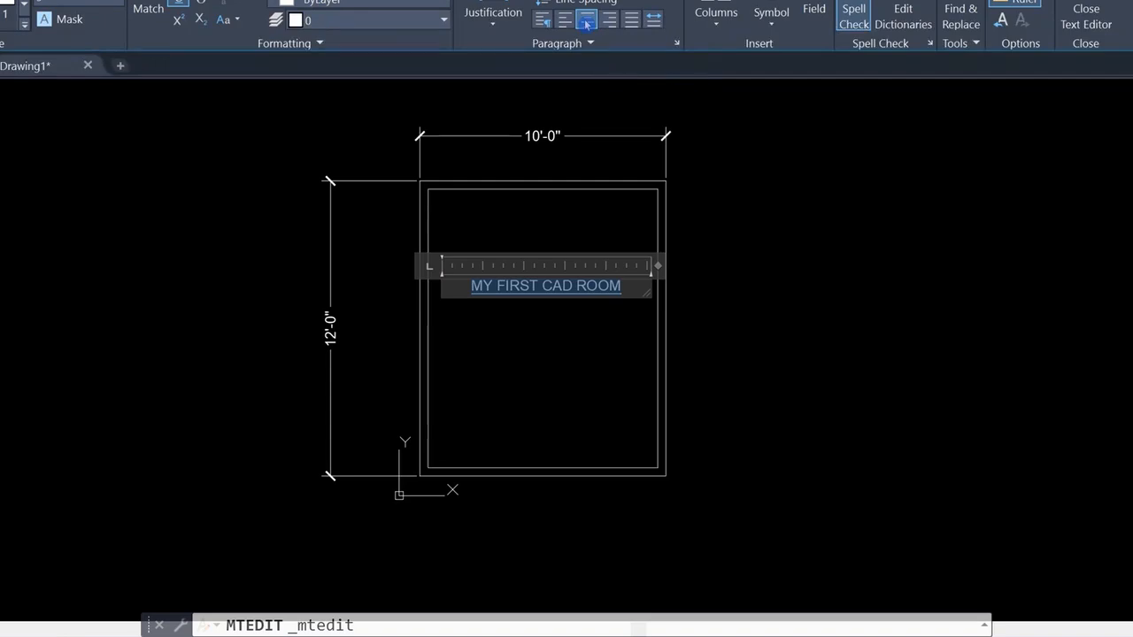
pyautogui.click(758, 242)
# Fit the label's text frame between the room's inner left and right wall lines so the label sits centered, and clear the selection.
pyautogui.click(576, 283)
pyautogui.click(442, 279)
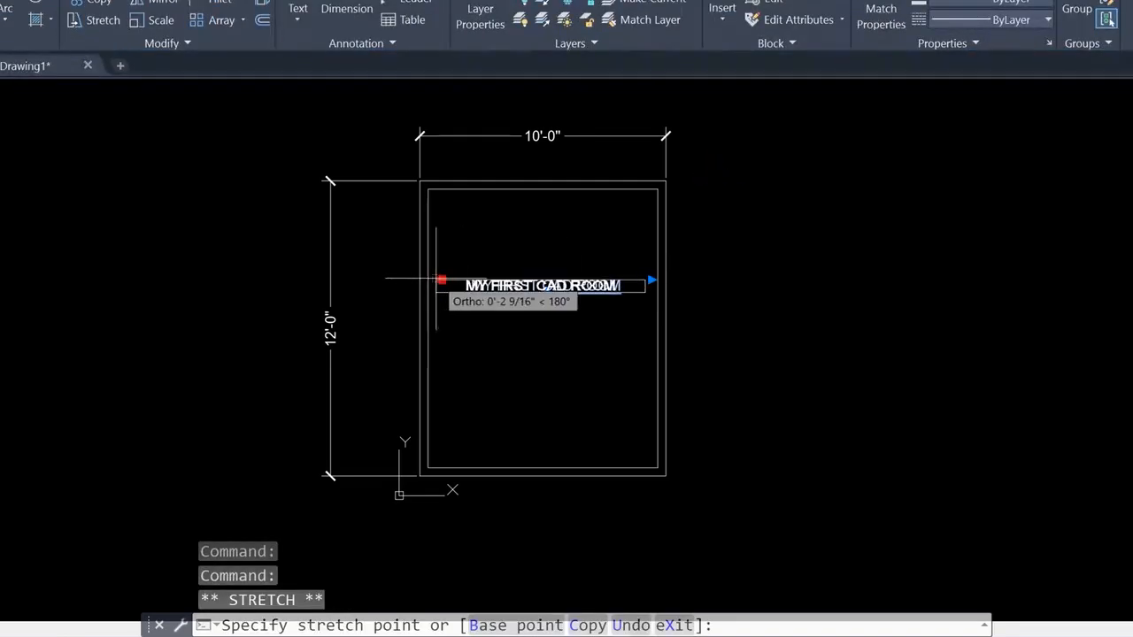
pyautogui.click(431, 277)
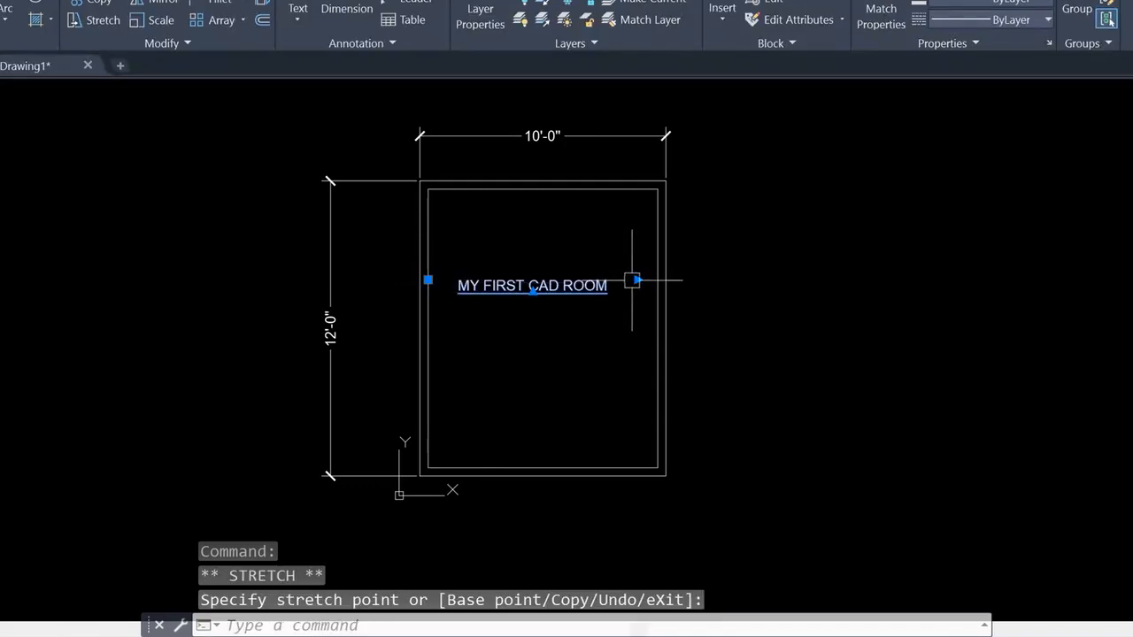
pyautogui.click(637, 280)
pyautogui.click(660, 279)
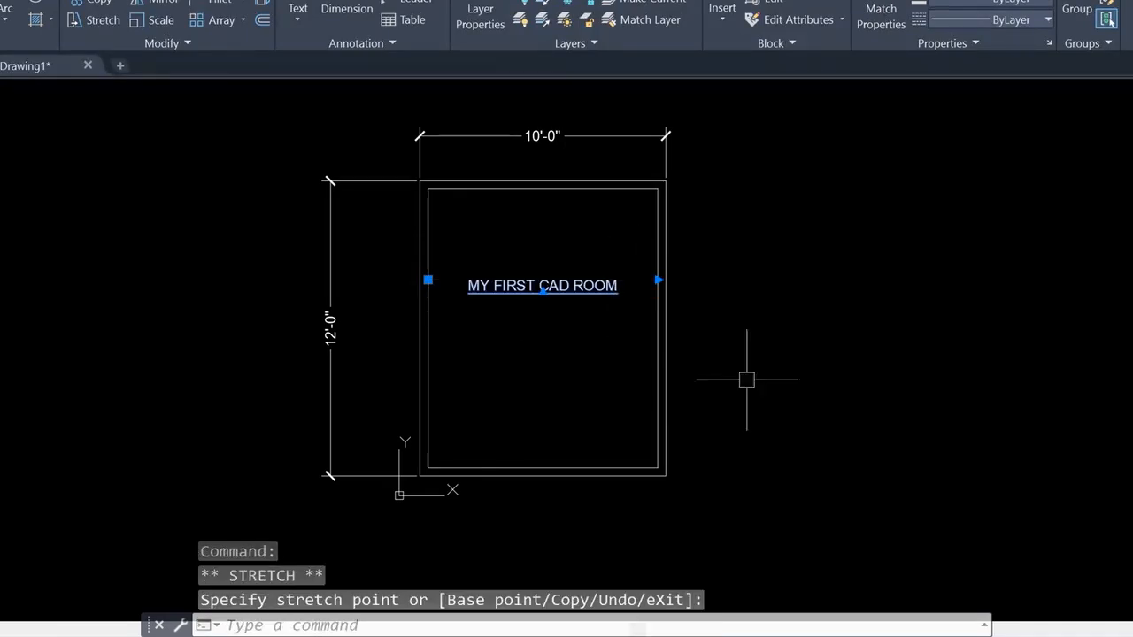
pyautogui.click(748, 330)
pyautogui.press('Escape')
pyautogui.press('Escape')
pyautogui.press('Escape')
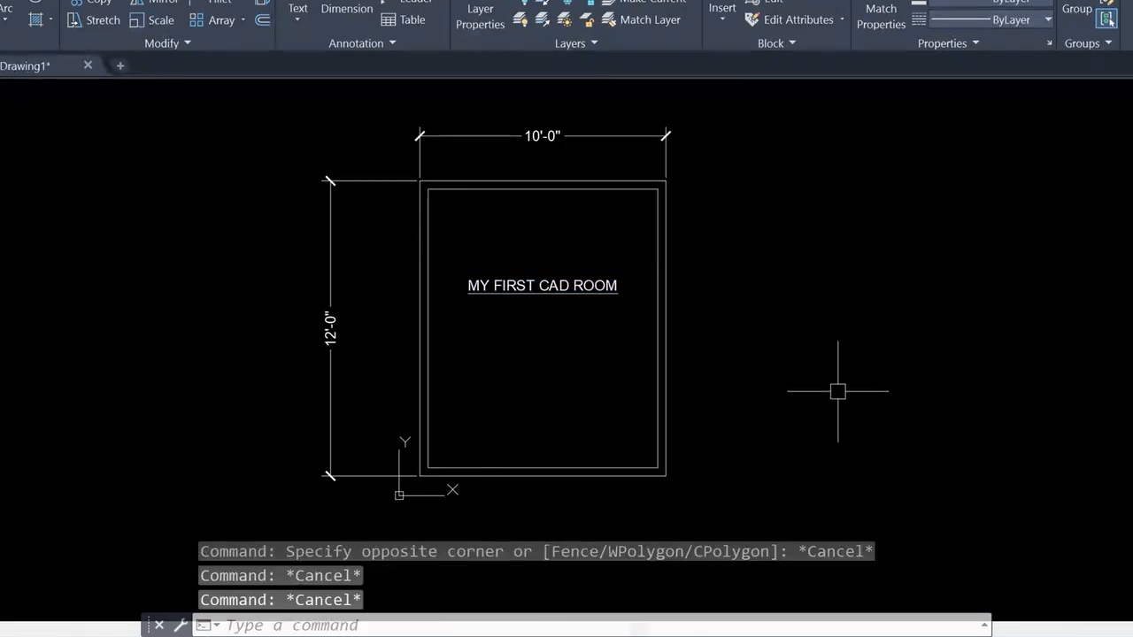
# Move the MY FIRST CAD ROOM label straight down to the middle of the room with Ortho on.
pyautogui.write('m')
pyautogui.press('Return')
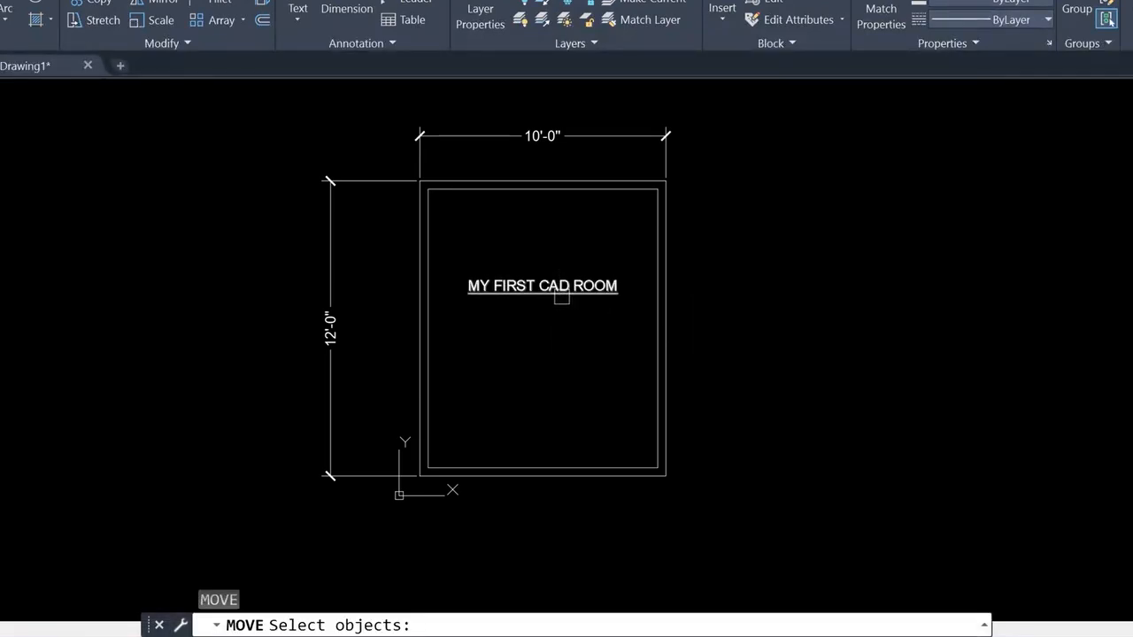
pyautogui.click(564, 298)
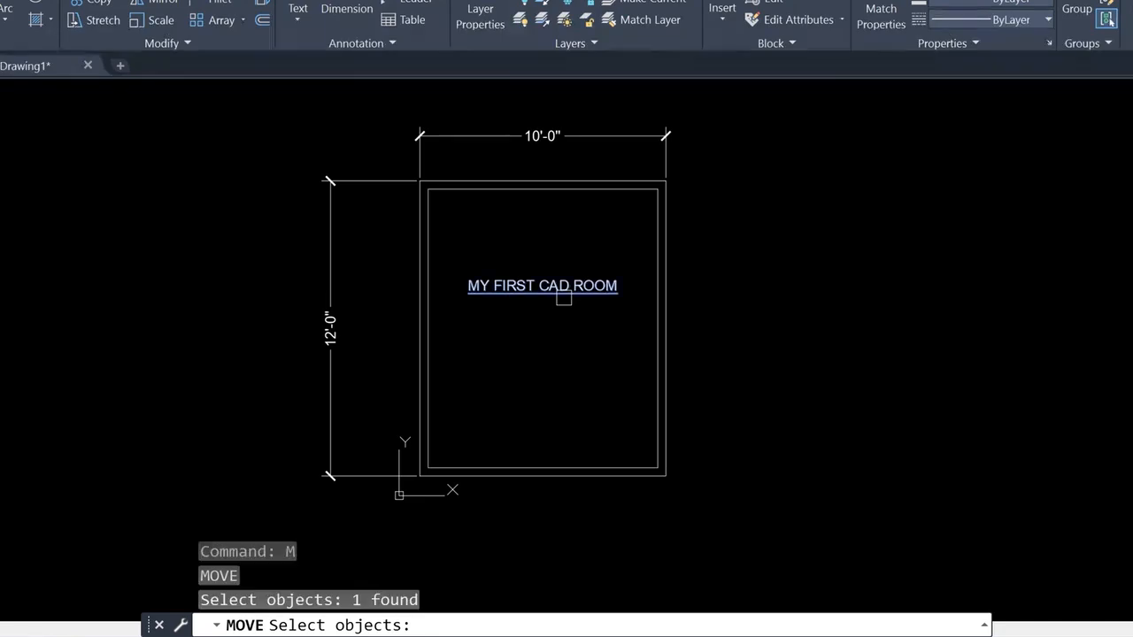
pyautogui.press('Return')
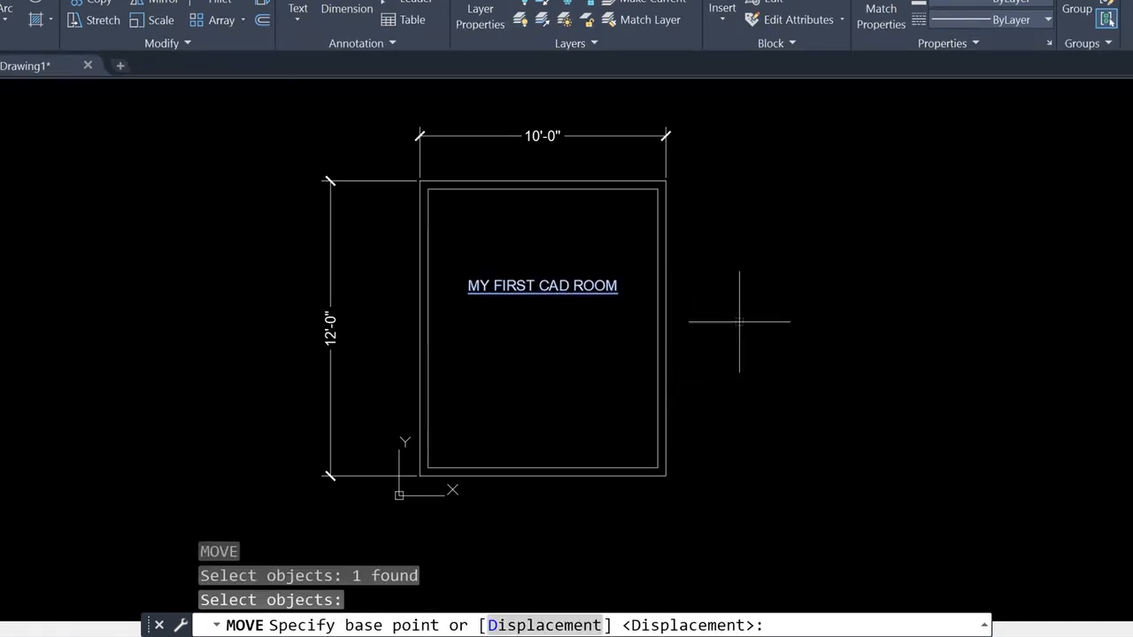
pyautogui.click(748, 263)
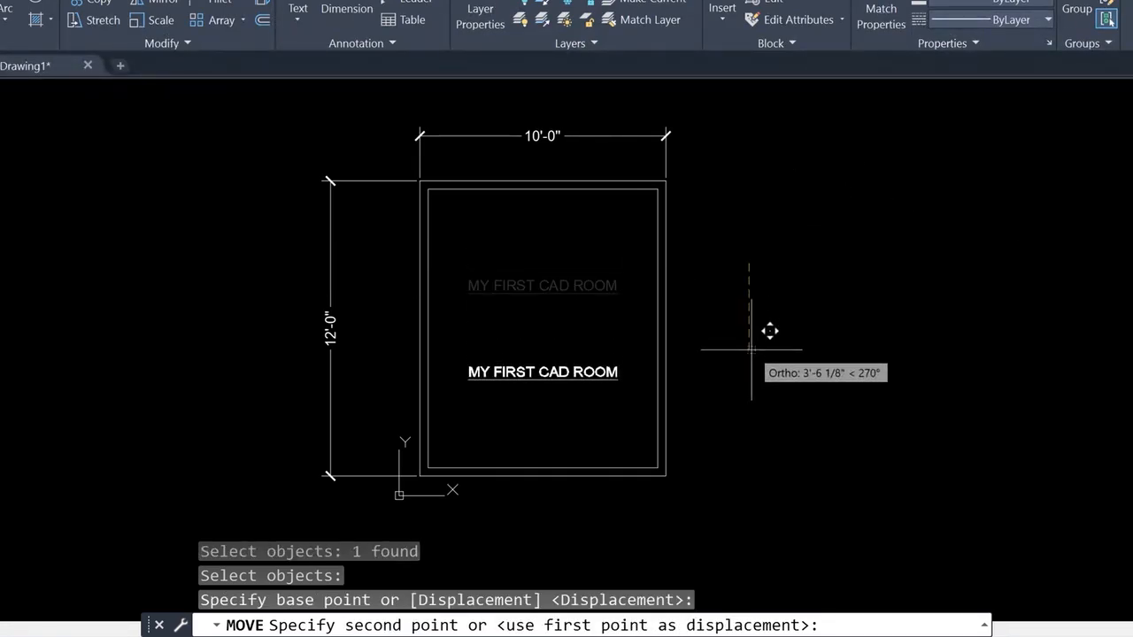
pyautogui.press('F8')
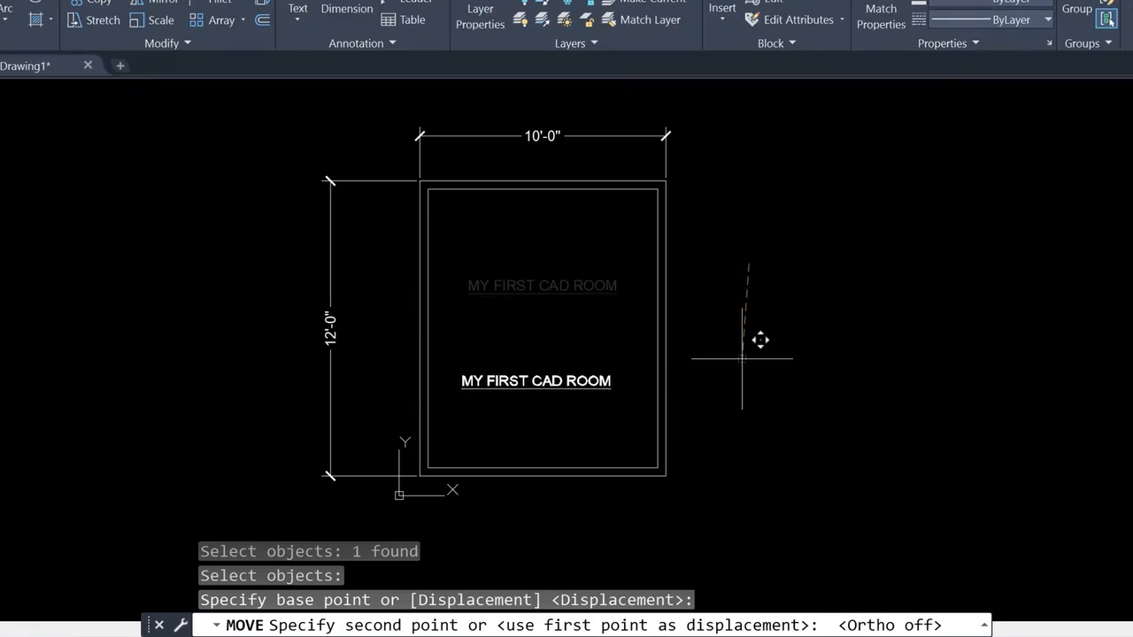
pyautogui.press('F8')
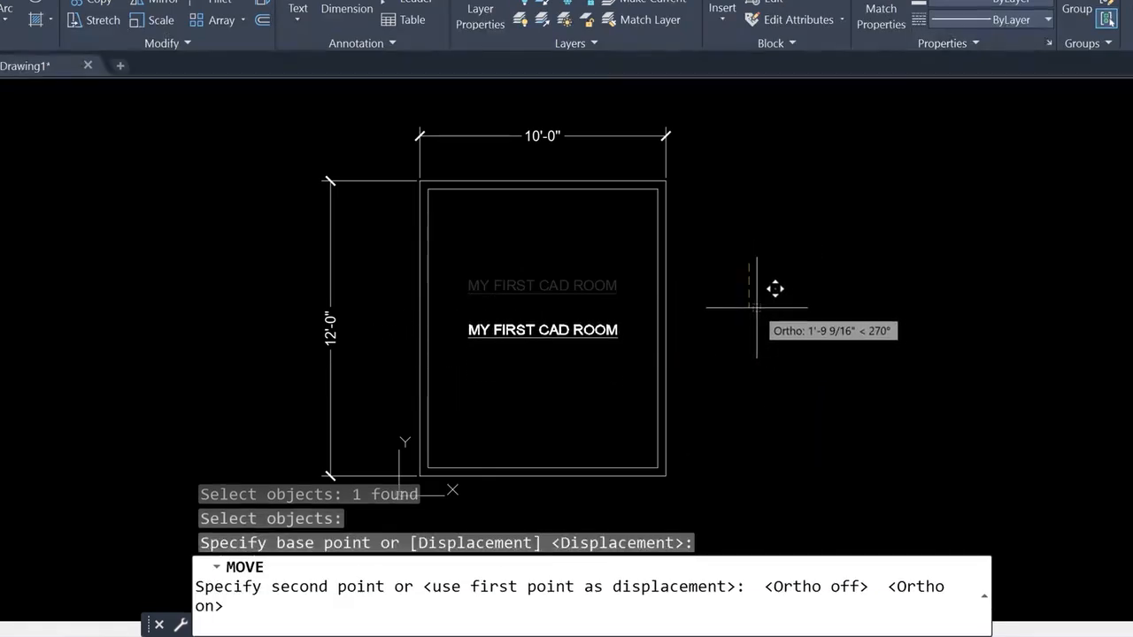
pyautogui.click(760, 303)
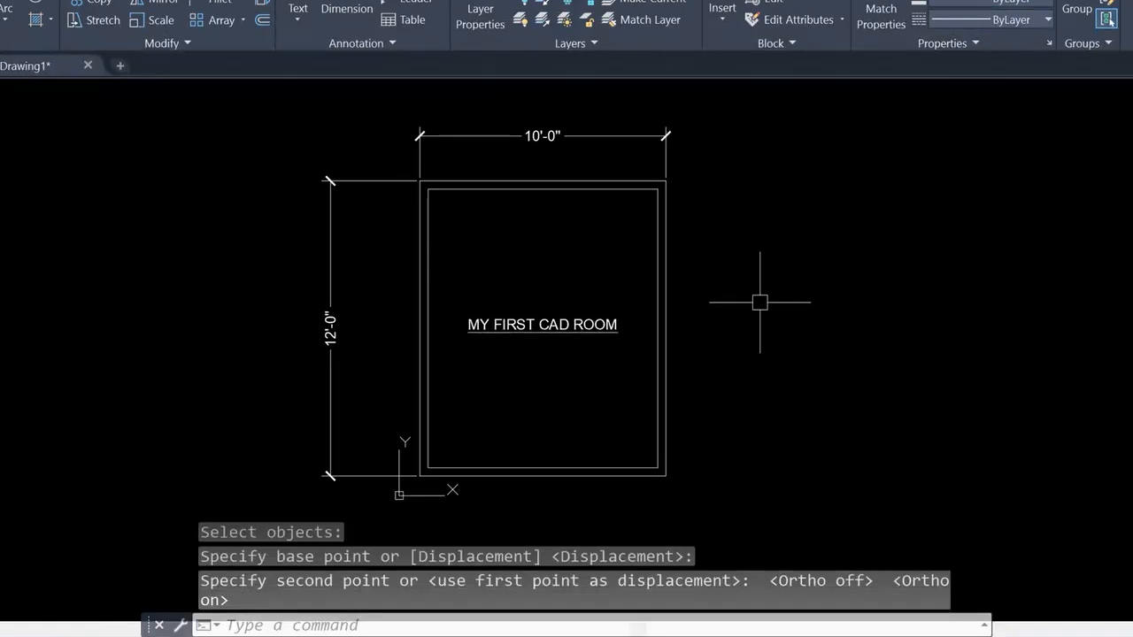
pyautogui.press('Escape')
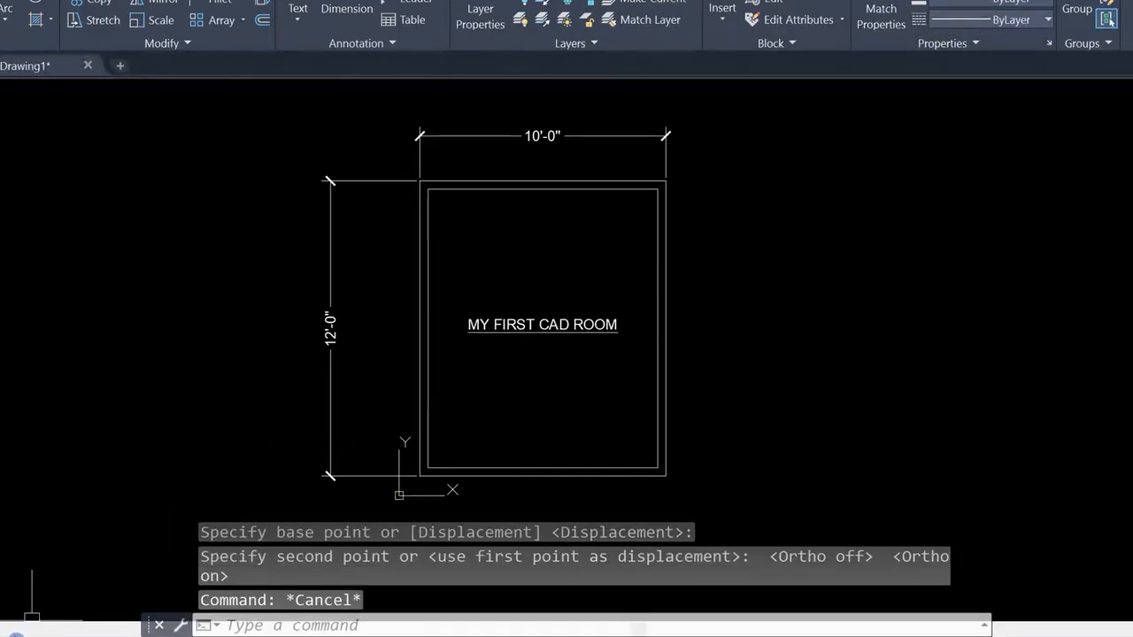
# Switch to the Architectural Title Block layout and examine the labelled room drawing in the plot preview.
pyautogui.click(18, 635)
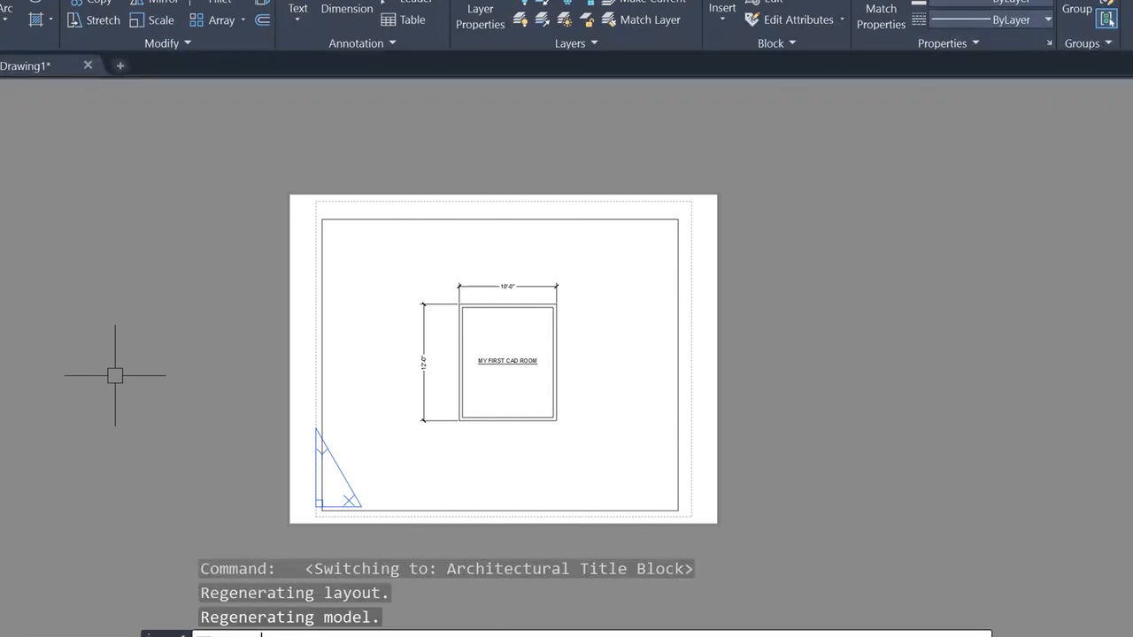
pyautogui.hotkey('ctrl', 'p')
pyautogui.click(290, 534)
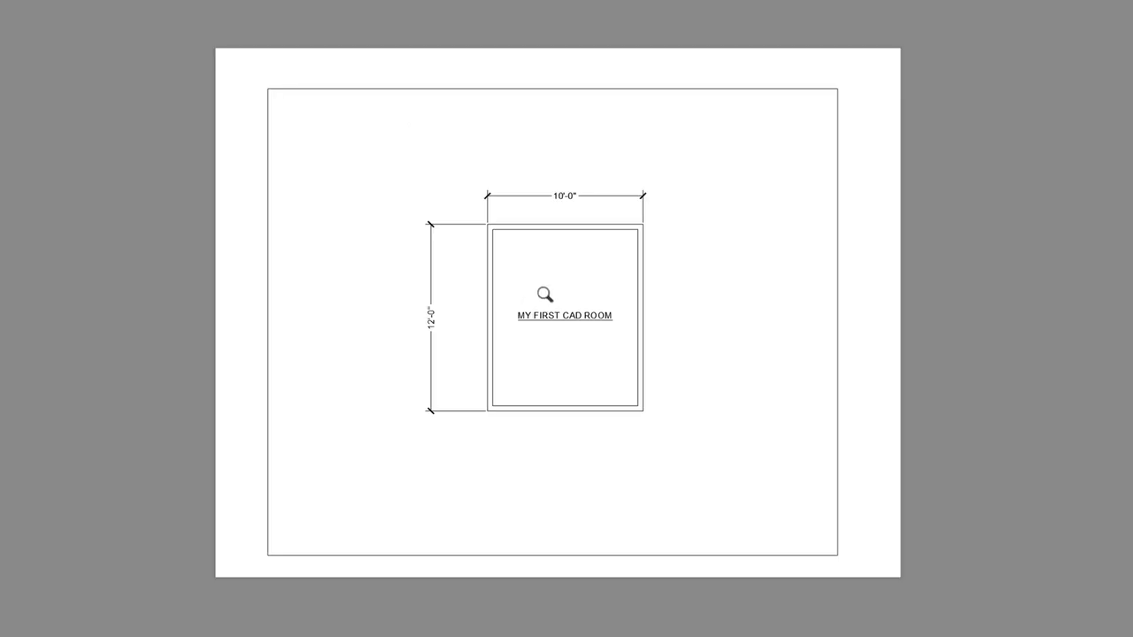
pyautogui.scroll(2, 555, 294)
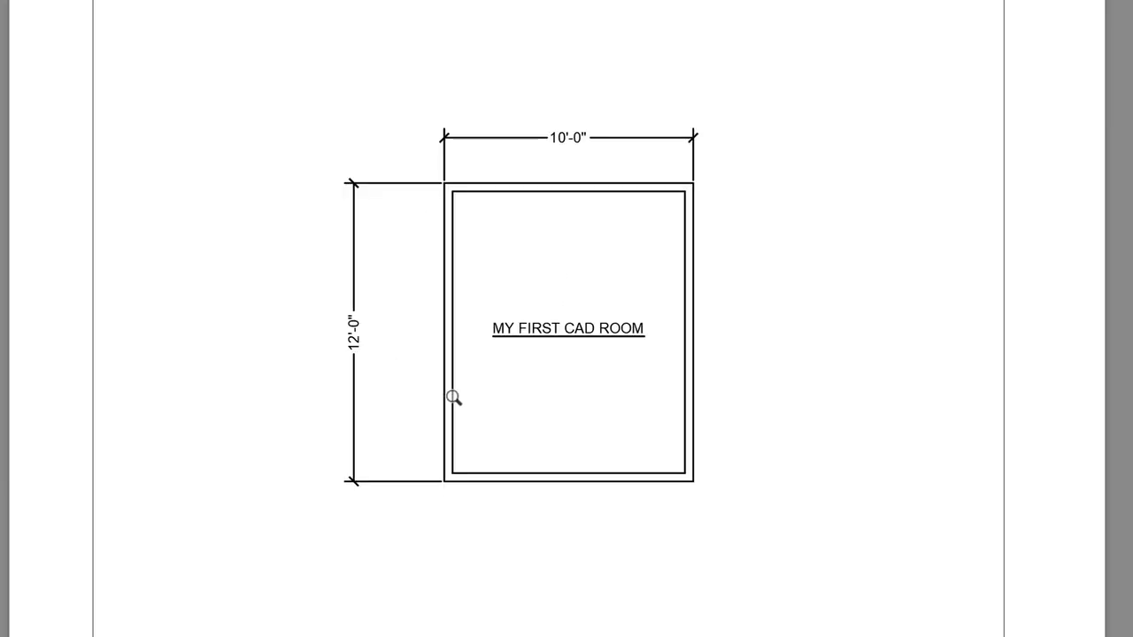
pyautogui.scroll(-2, 771, 422)
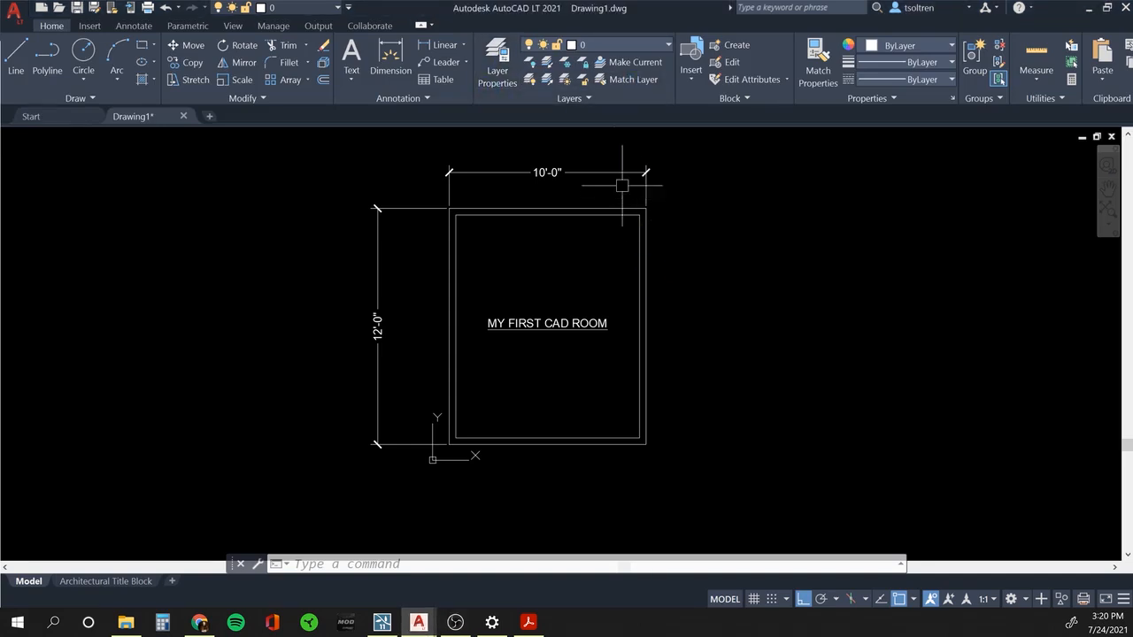
pyautogui.click(688, 162)
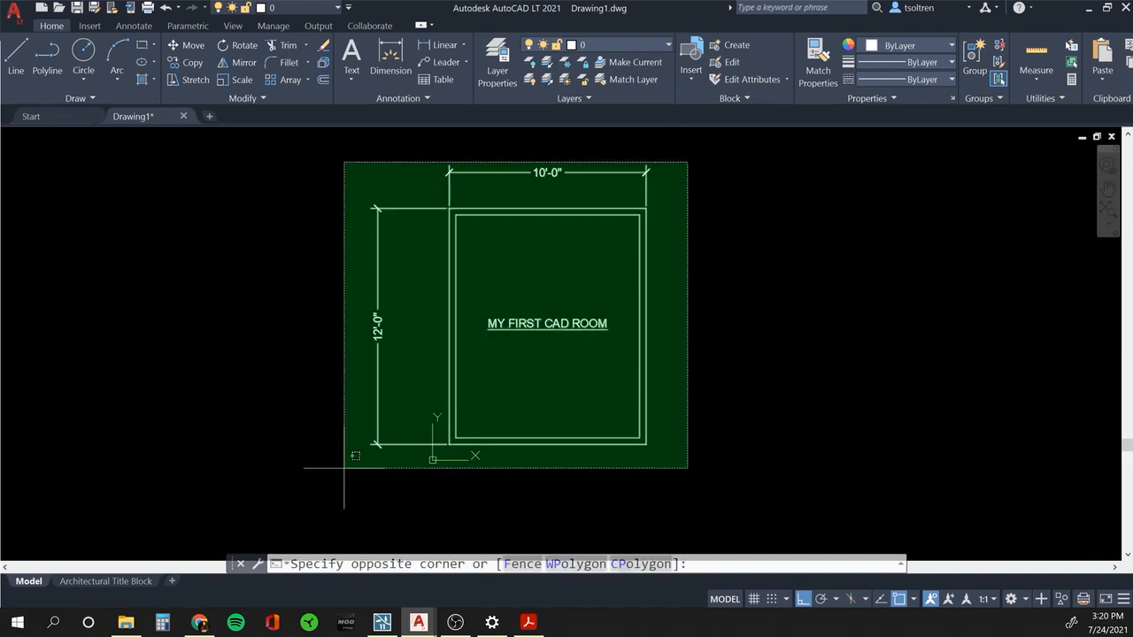
pyautogui.click(345, 468)
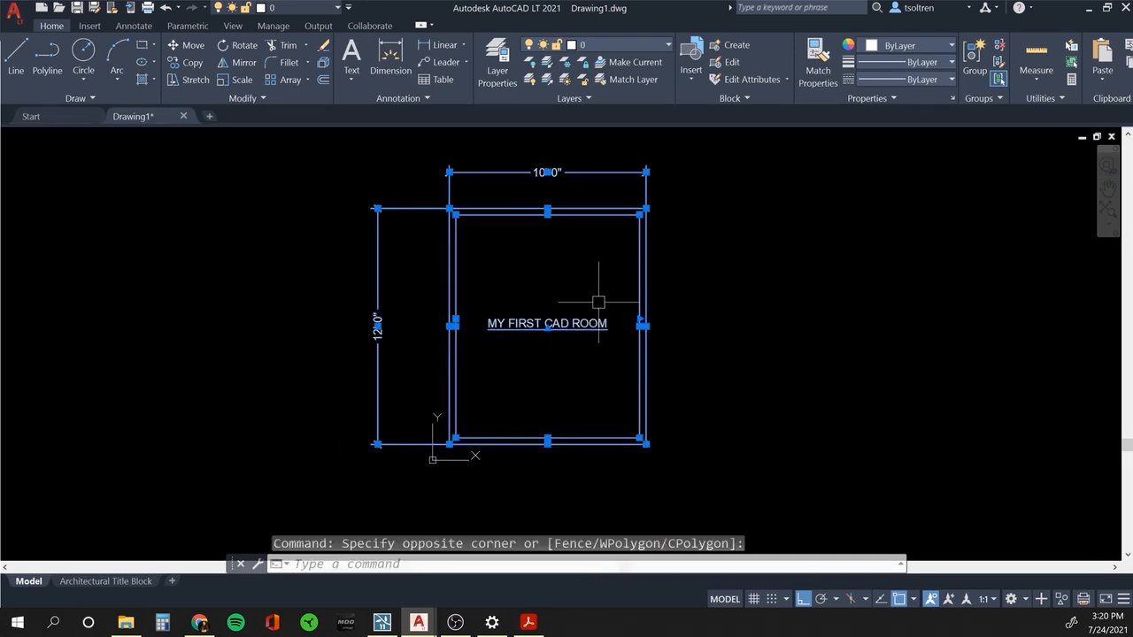
pyautogui.press('Escape')
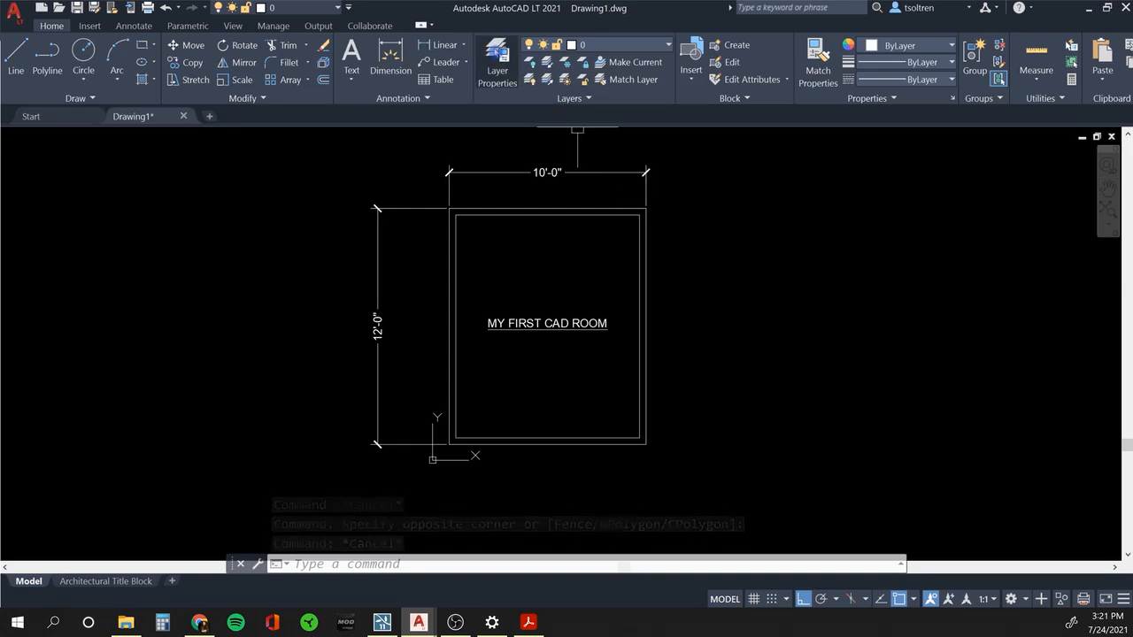
# Open the Layer Properties Manager in model space and make the Defpoints layer current.
pyautogui.click(497, 53)
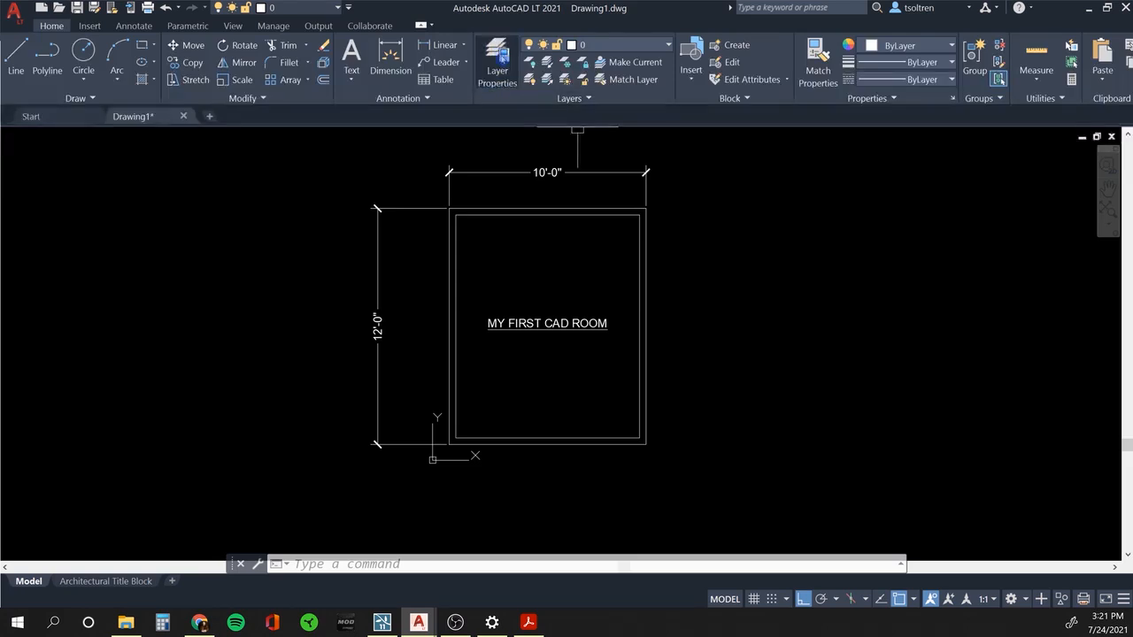
pyautogui.click(499, 55)
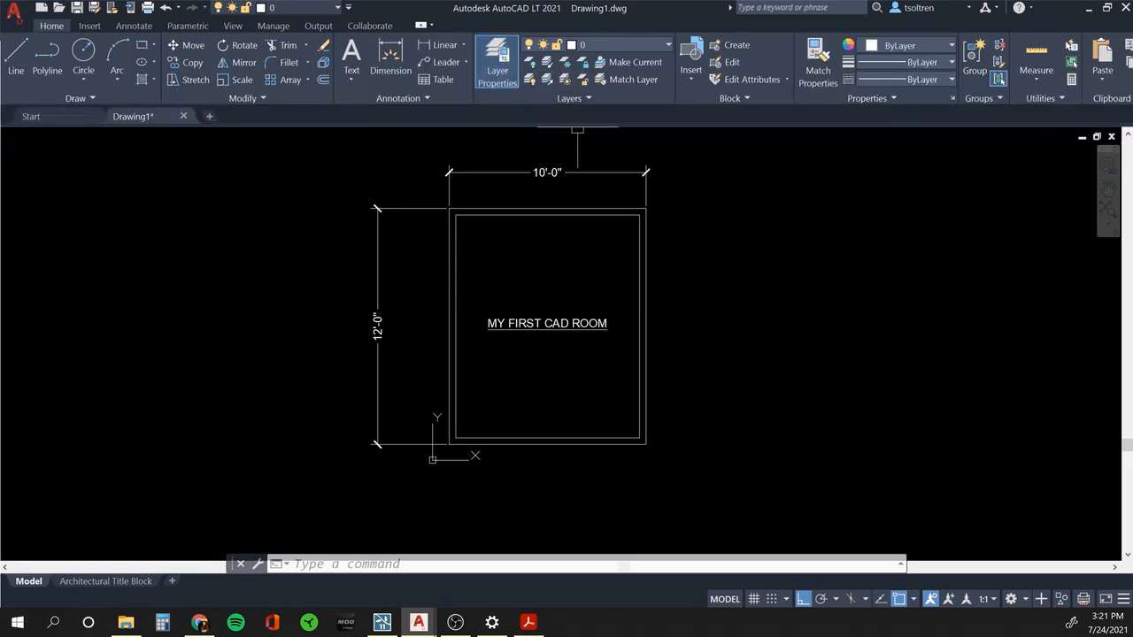
pyautogui.moveTo(726, 266); pyautogui.dragTo(157, 182)
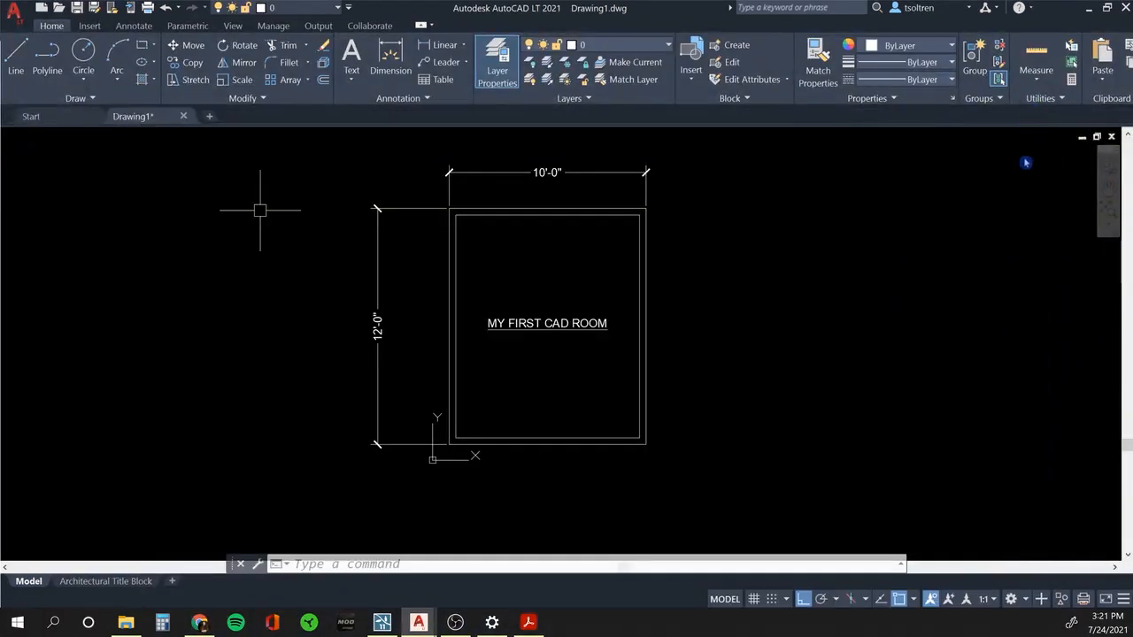
pyautogui.moveTo(1035, 183)
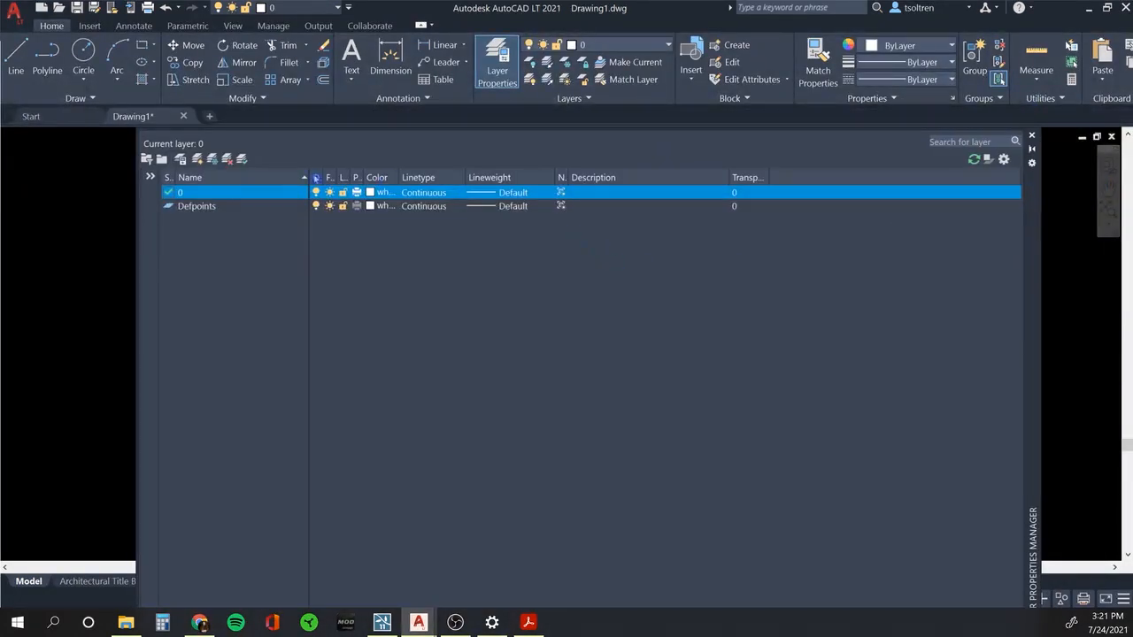
pyautogui.click(204, 209)
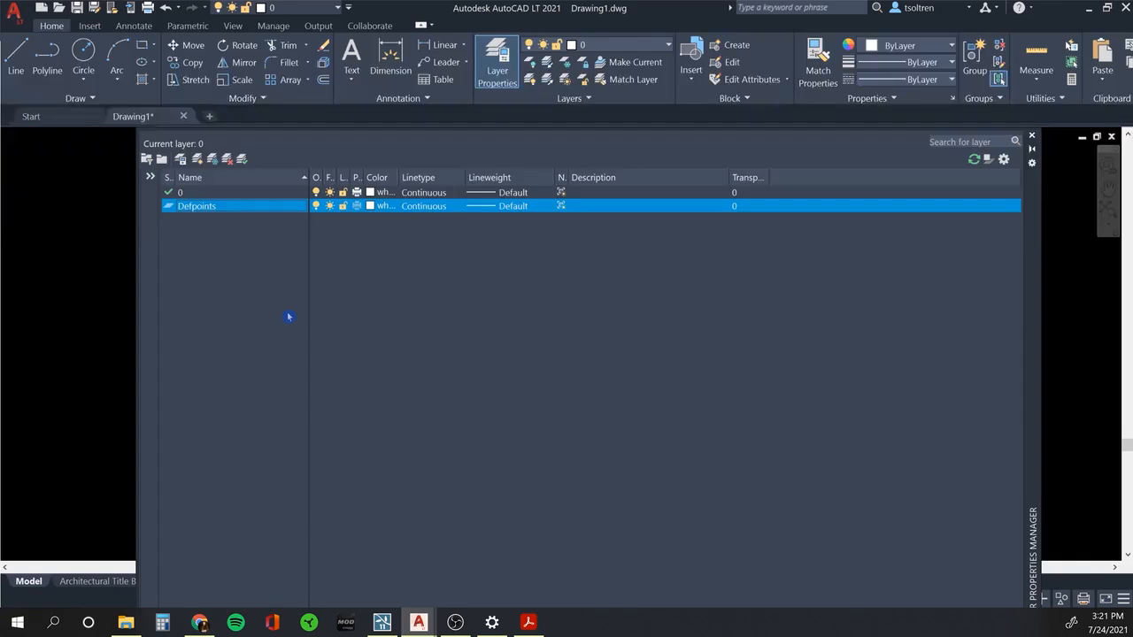
pyautogui.click(242, 160)
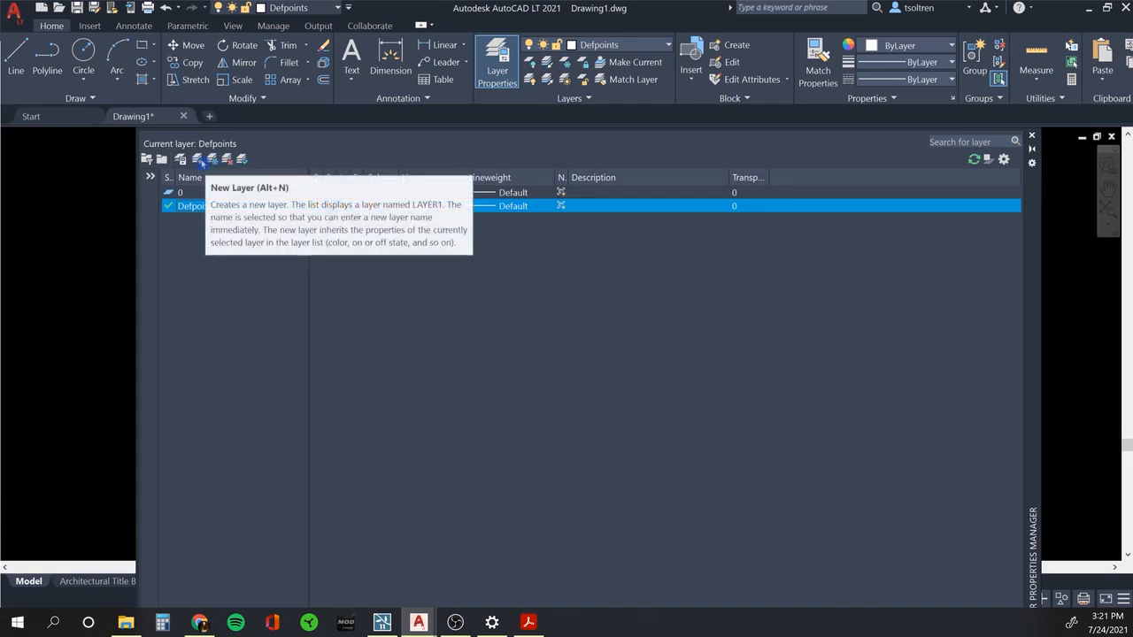
# Create a new layer named WALL.
pyautogui.click(201, 160)
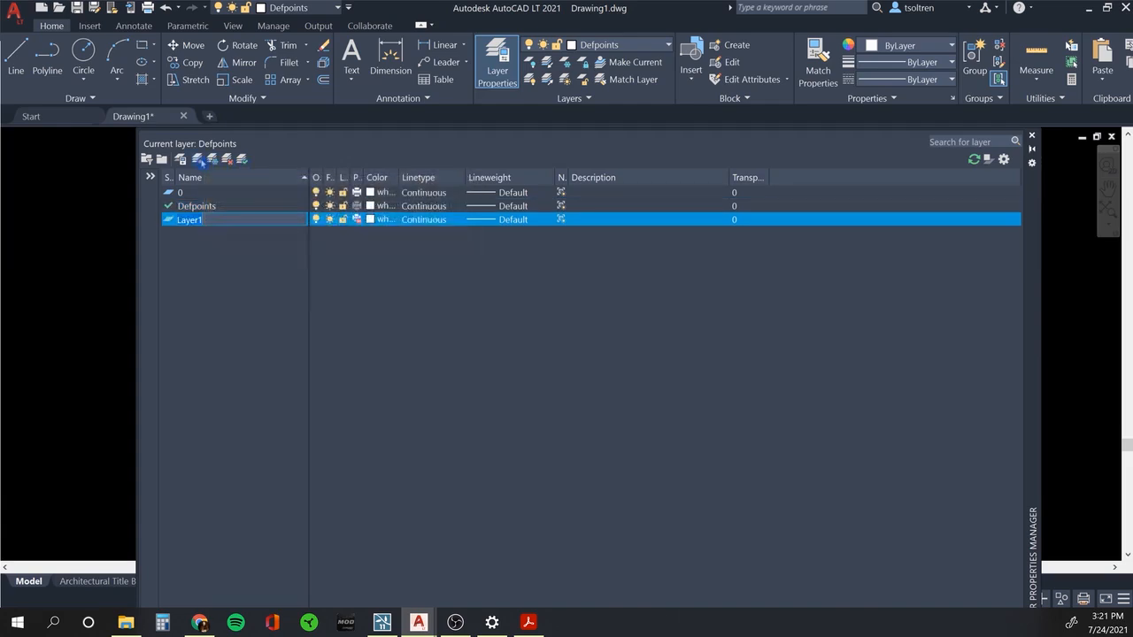
pyautogui.write('WALL')
pyautogui.press('Return')
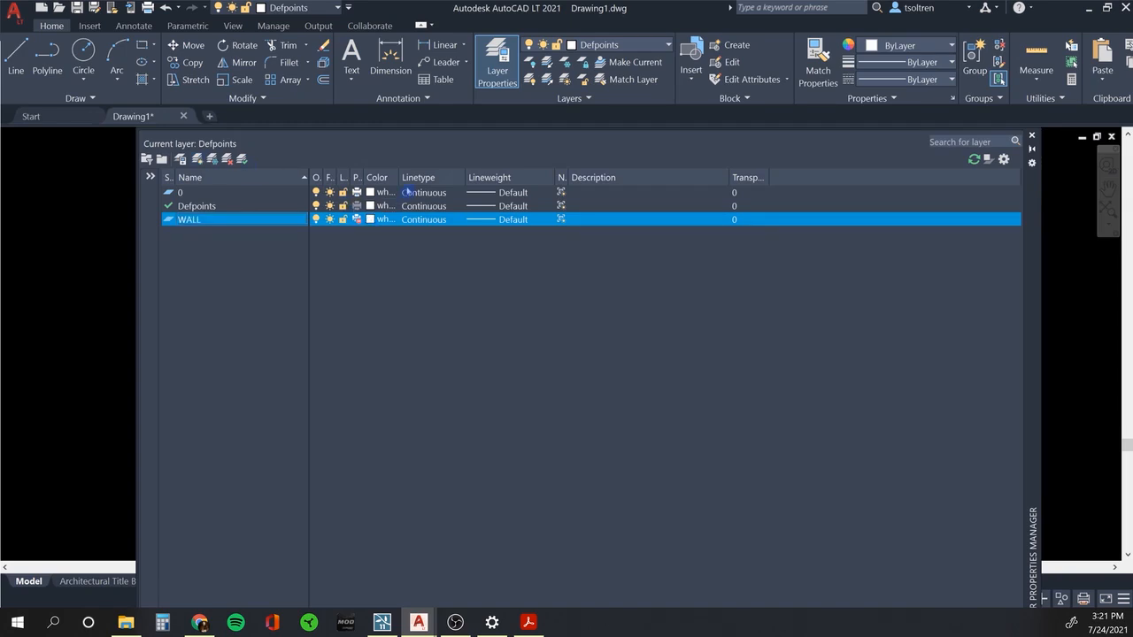
# Widen the On, Freeze, Lock, Plot and Color columns of the layer list so their headings are readable.
pyautogui.moveTo(399, 180); pyautogui.dragTo(437, 176)
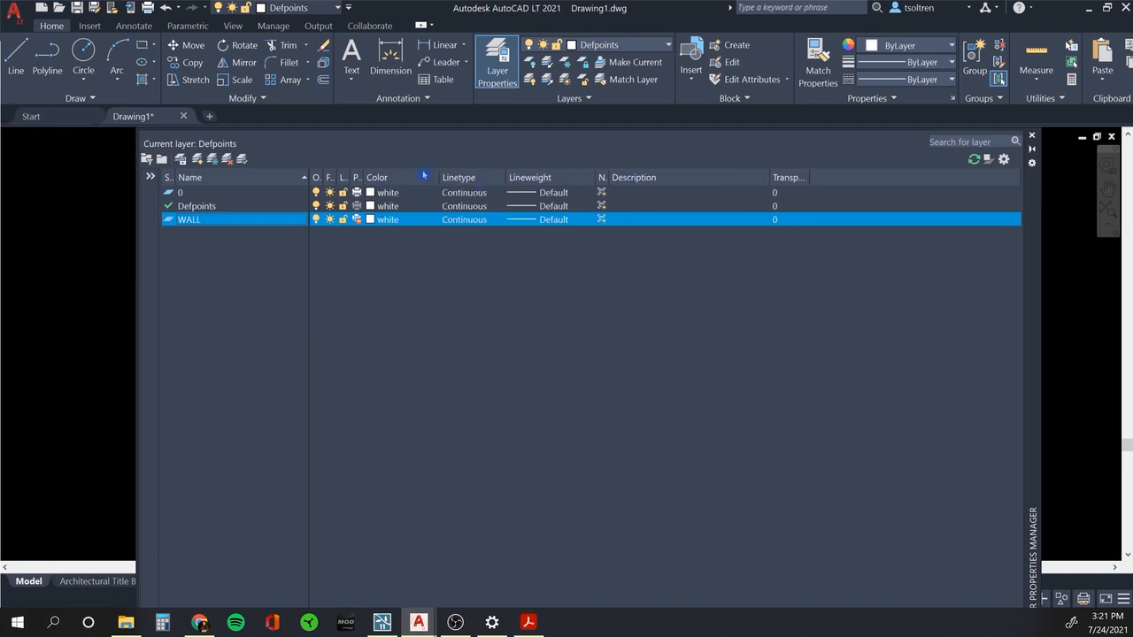
pyautogui.moveTo(350, 177); pyautogui.dragTo(389, 177)
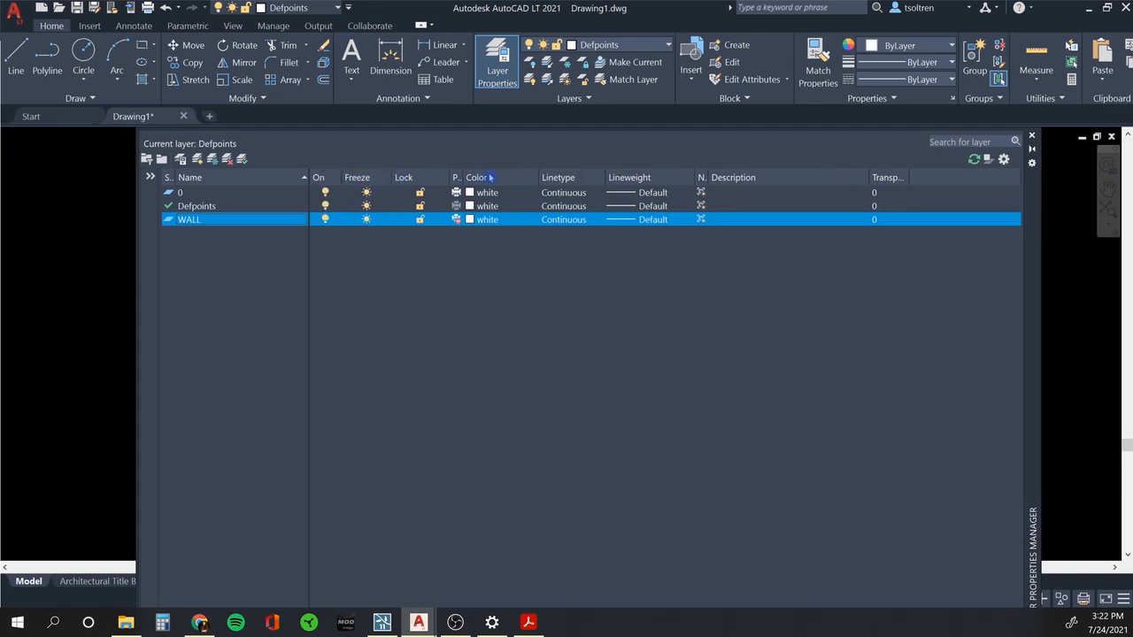
pyautogui.moveTo(461, 177); pyautogui.dragTo(511, 177)
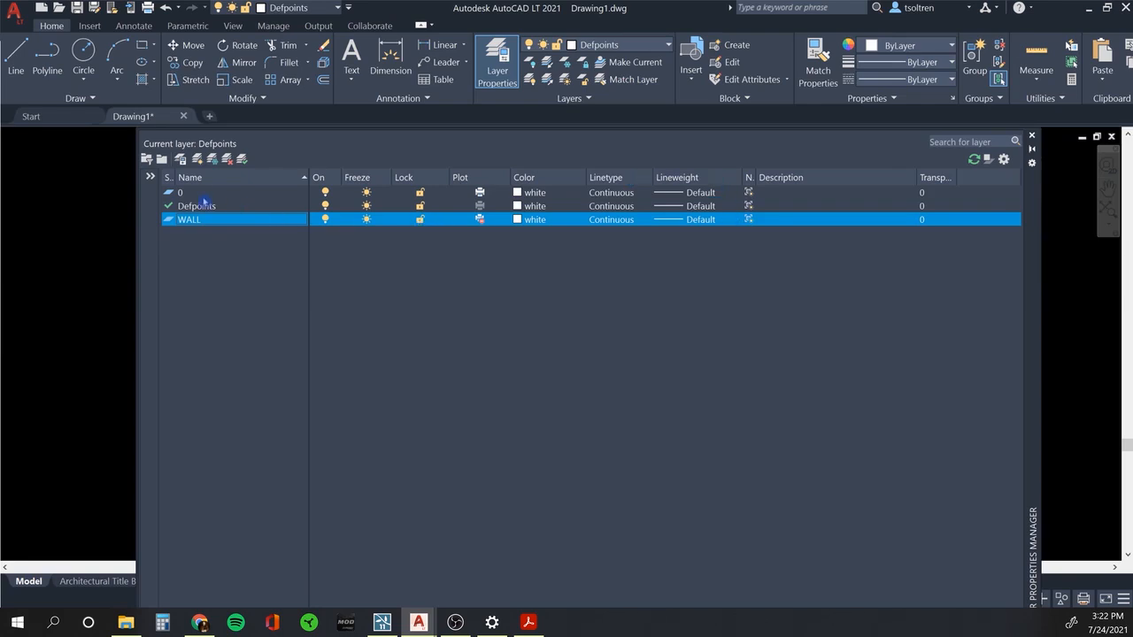
# Turn on plotting for the WALL layer and make it the current layer.
pyautogui.click(480, 219)
pyautogui.click(479, 221)
pyautogui.doubleClick(251, 222)
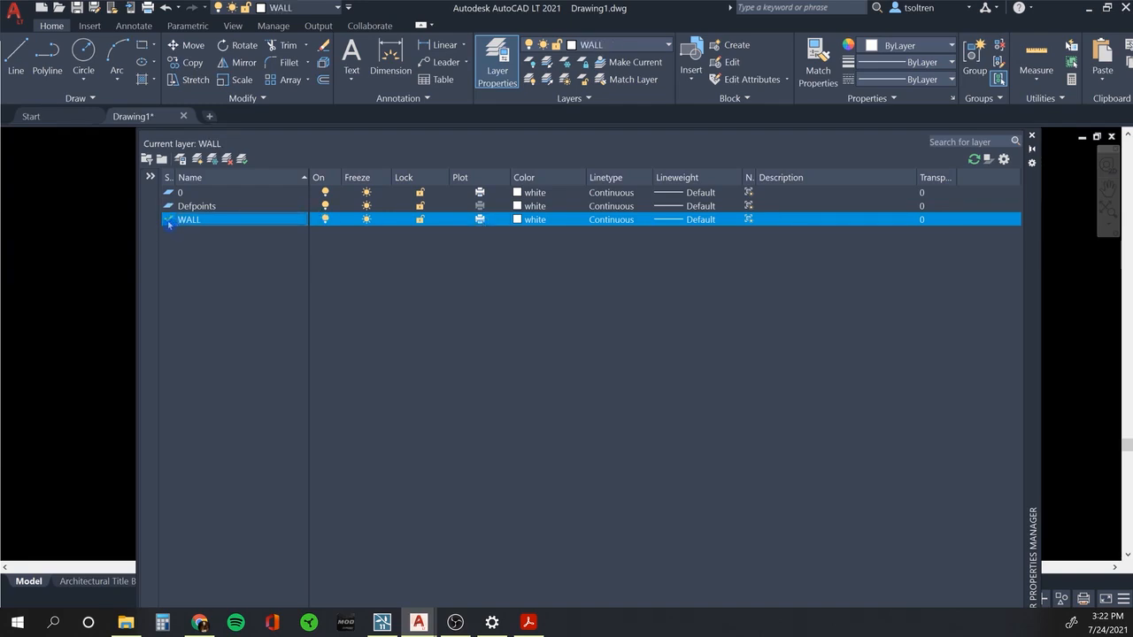
# Set the WALL layer's color to green and close the Layer Properties Manager.
pyautogui.click(518, 220)
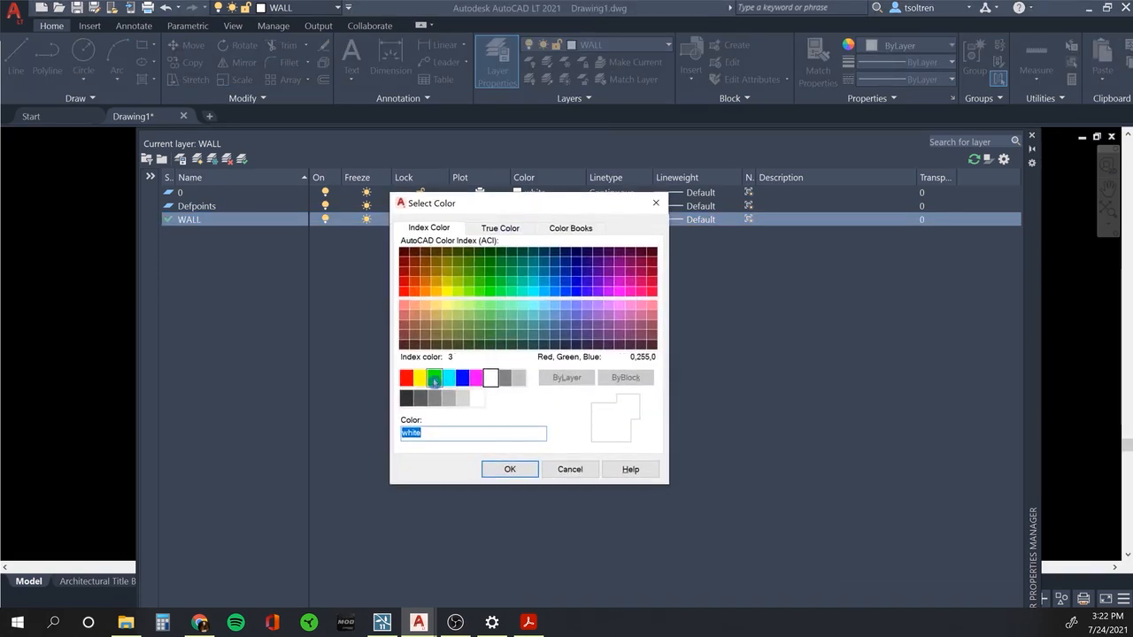
pyautogui.click(434, 378)
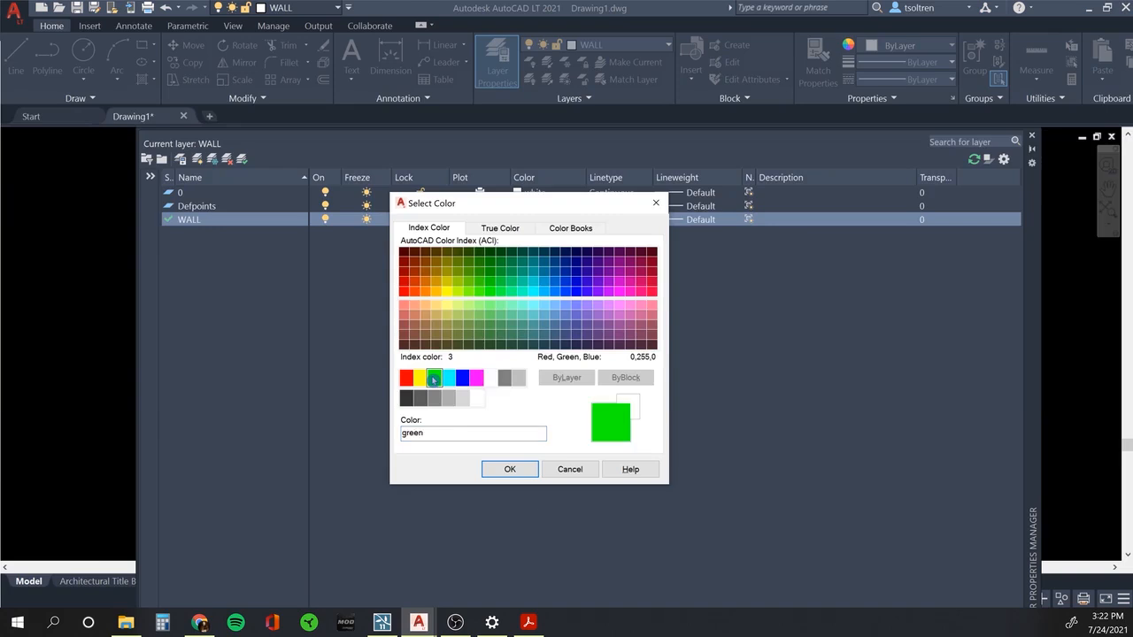
pyautogui.click(511, 470)
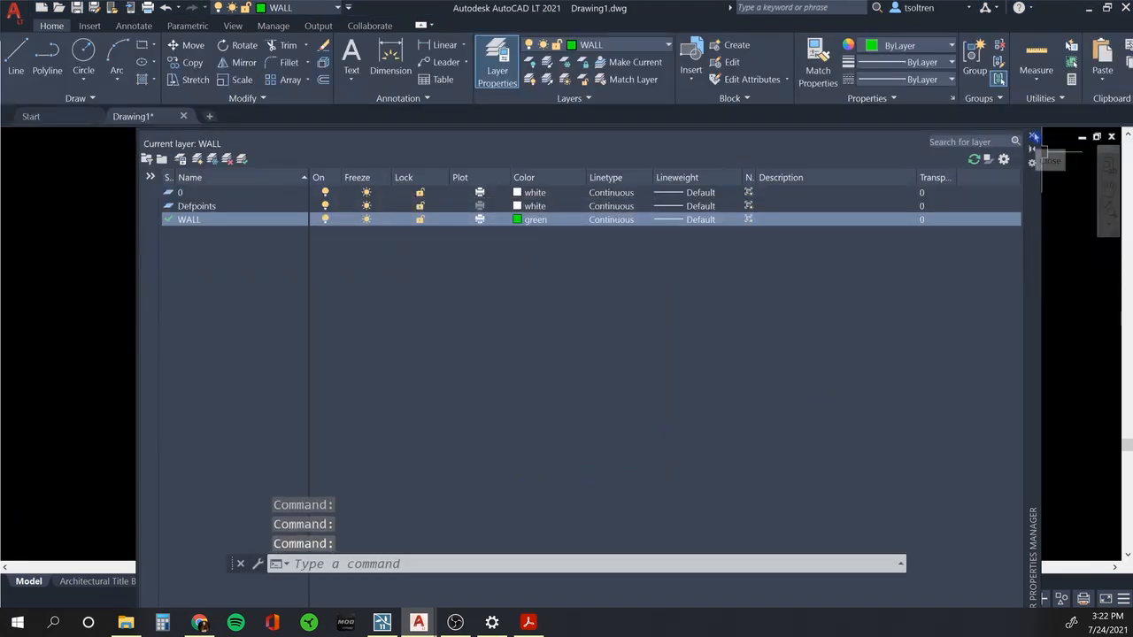
pyautogui.click(1031, 136)
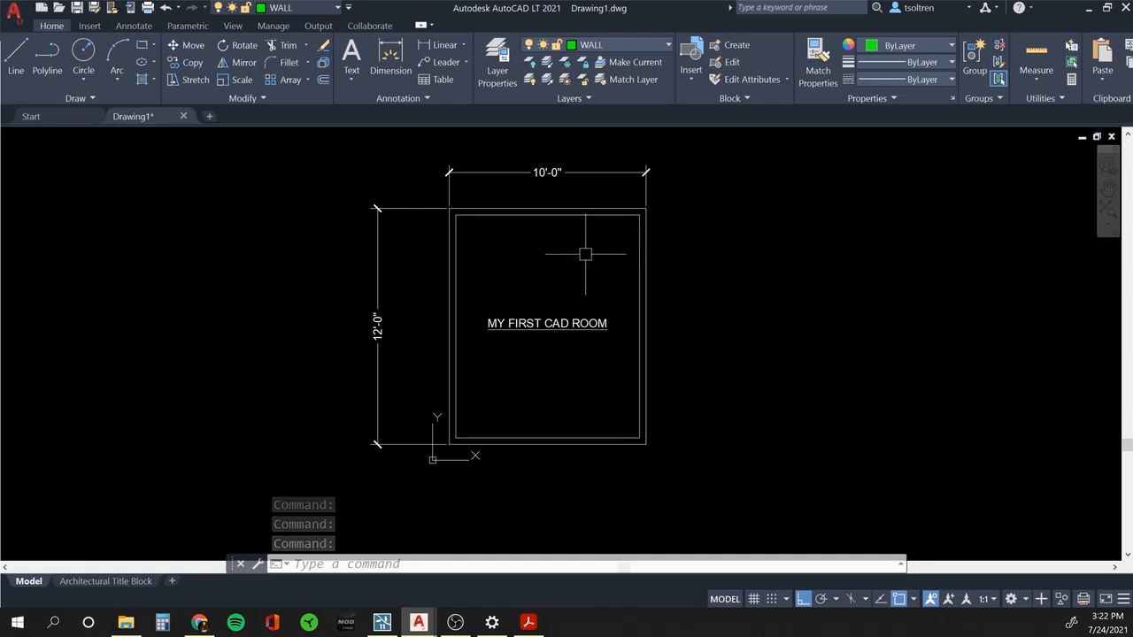
# Move all the inner and outer wall lines of the room onto the WALL layer and clear the selection.
pyautogui.click(559, 192)
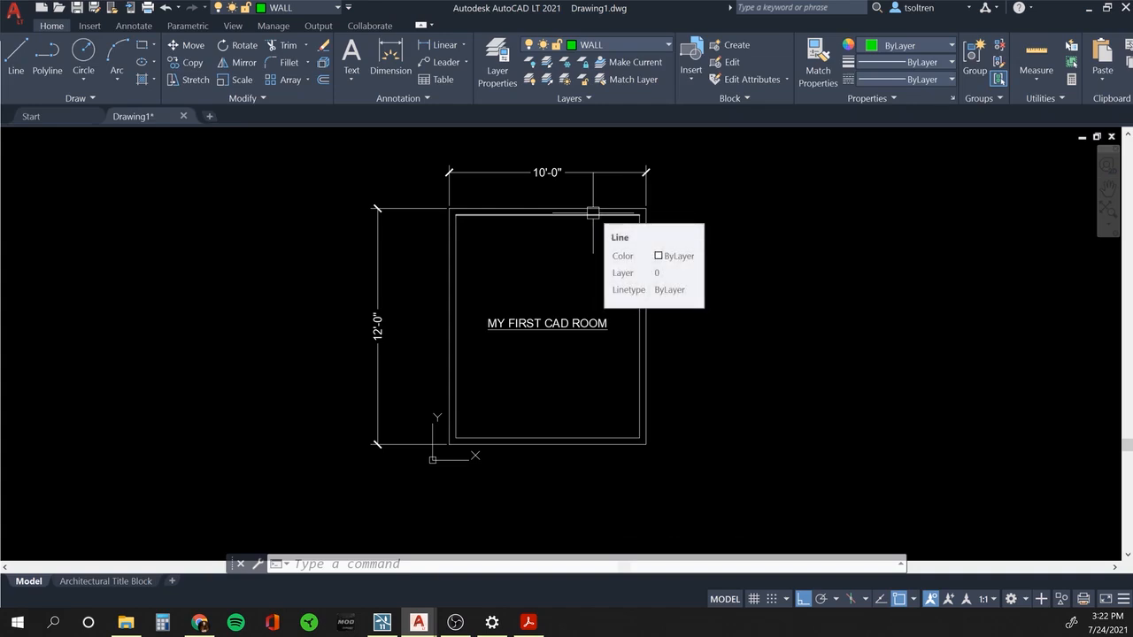
pyautogui.click(598, 198)
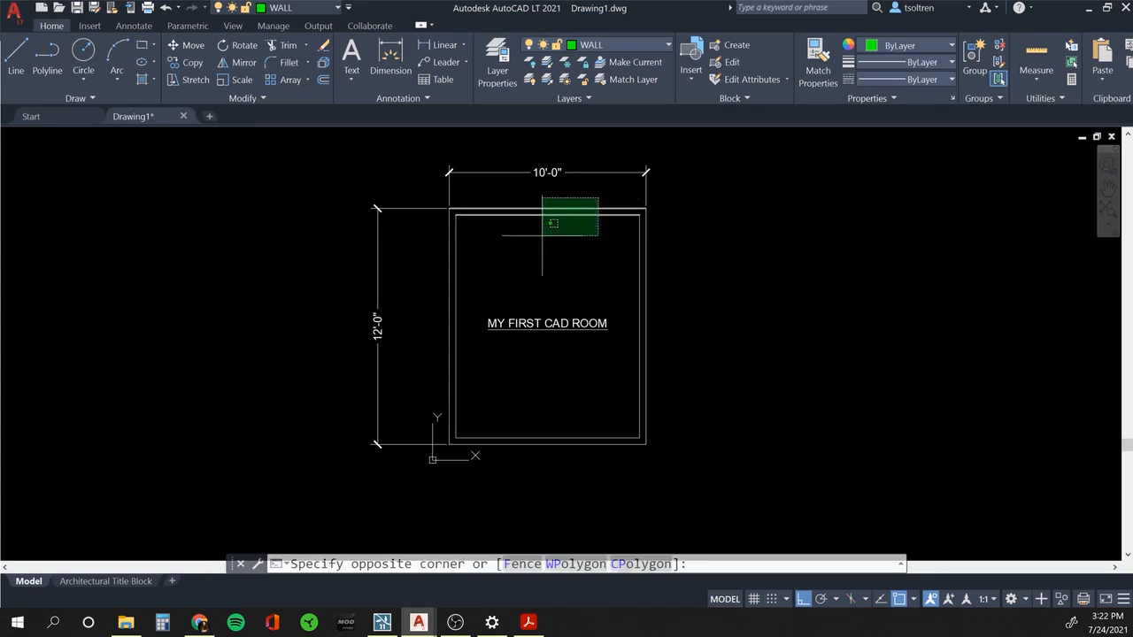
pyautogui.click(541, 235)
pyautogui.click(688, 245)
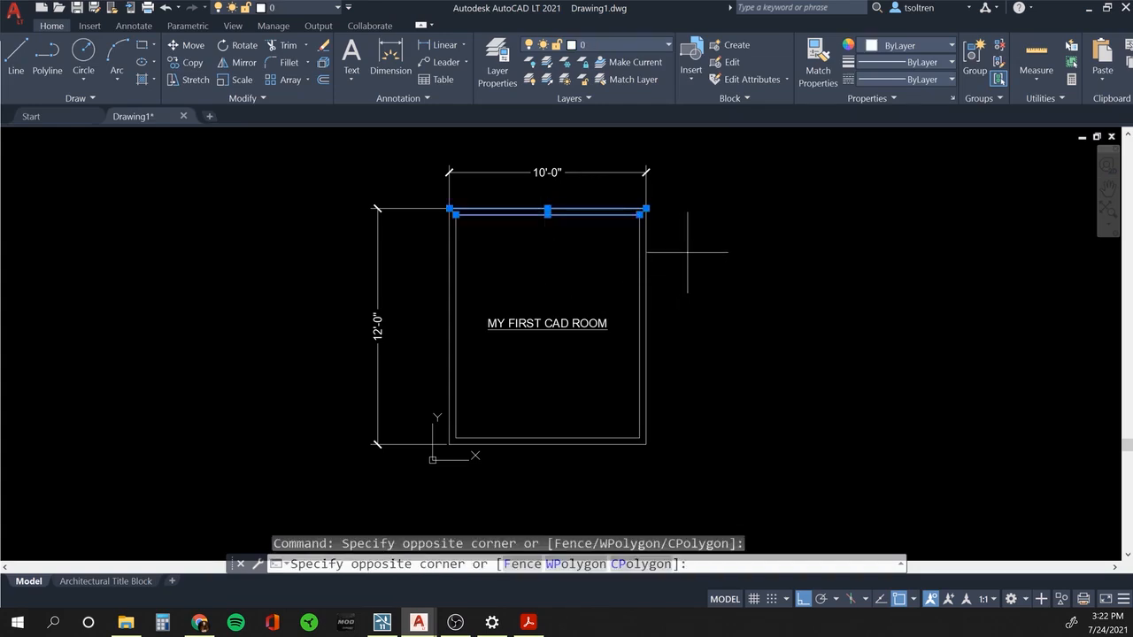
pyautogui.click(620, 272)
pyautogui.click(526, 266)
pyautogui.click(452, 283)
pyautogui.click(591, 409)
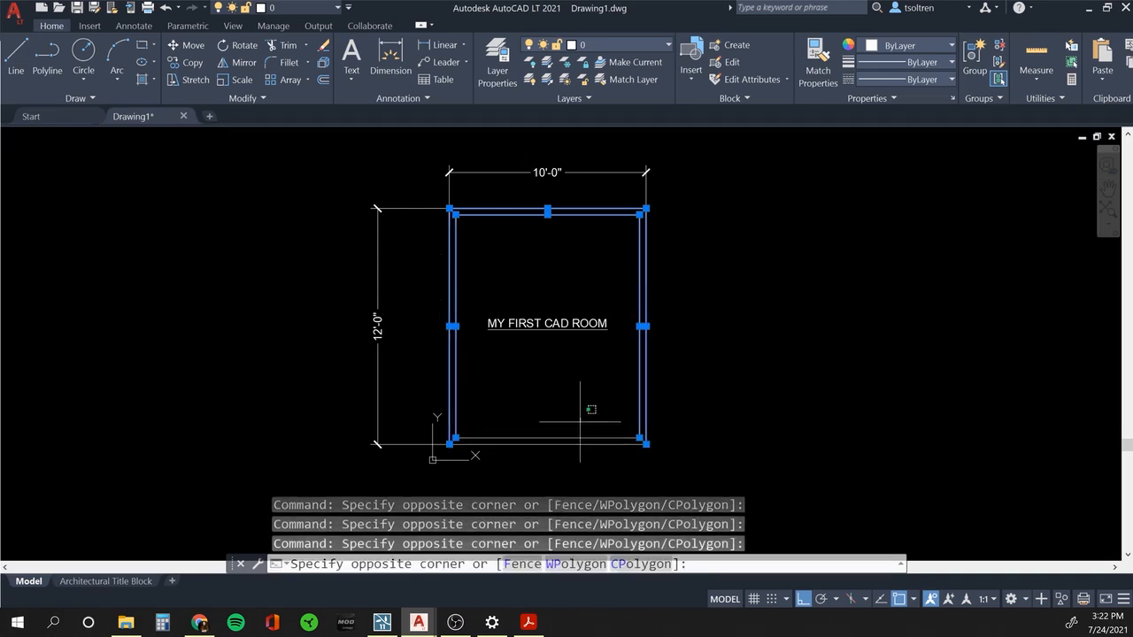
pyautogui.click(542, 450)
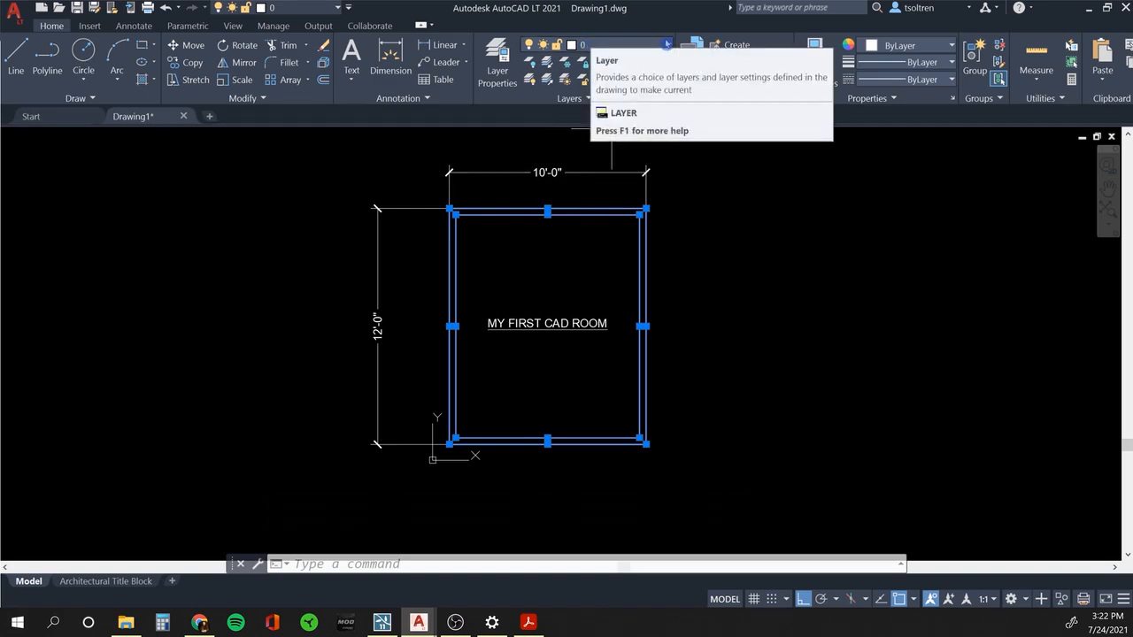
pyautogui.click(665, 45)
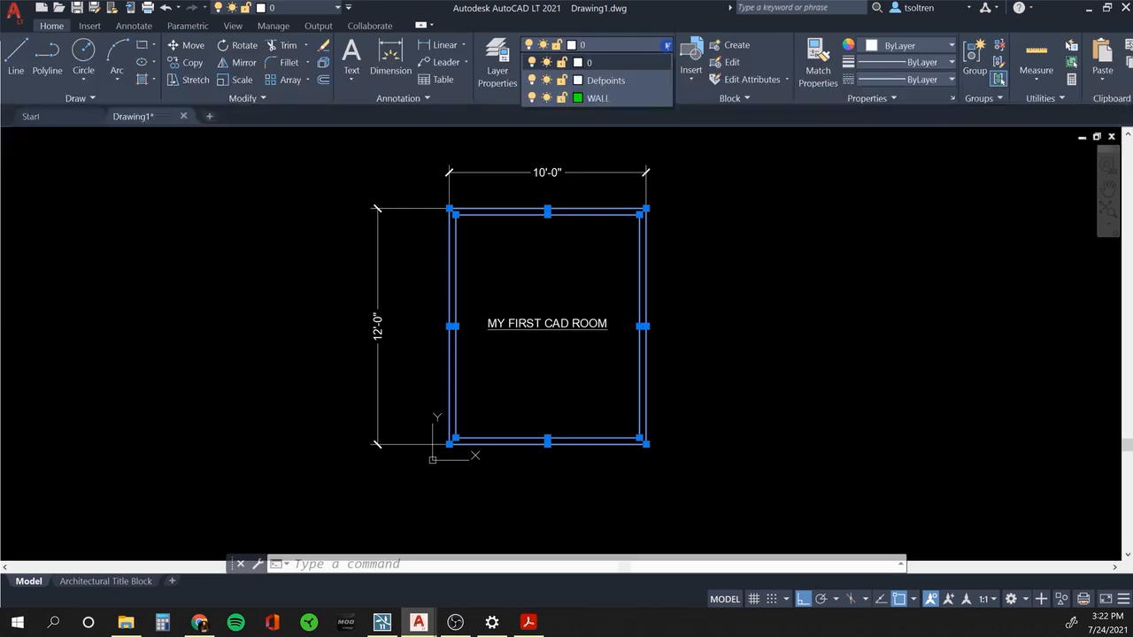
pyautogui.click(600, 98)
pyautogui.click(600, 98)
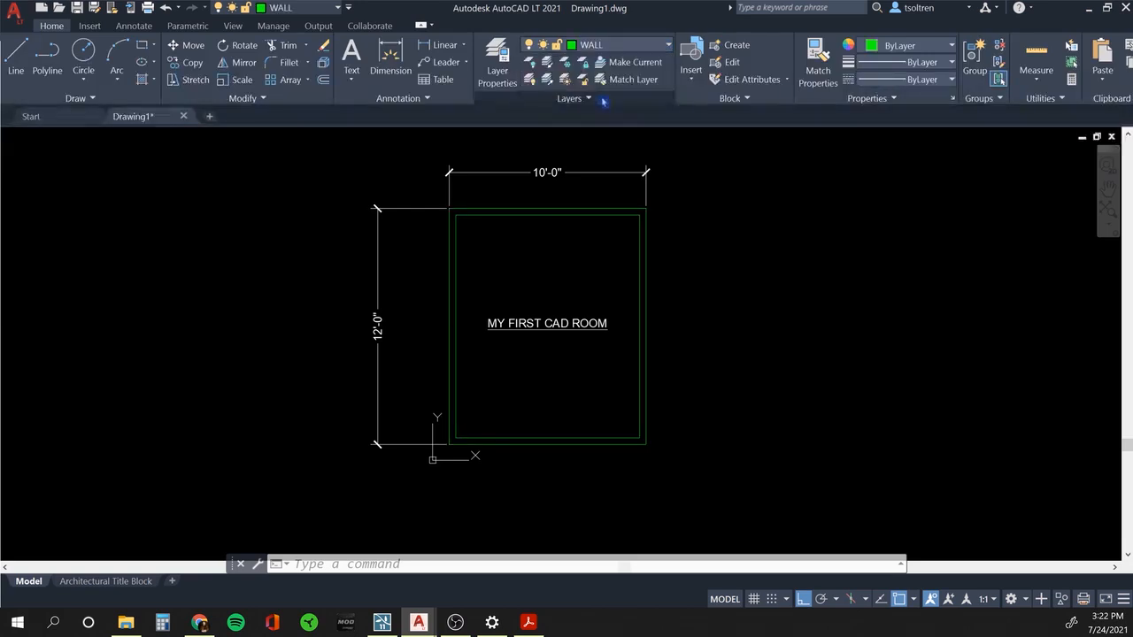
pyautogui.press('Escape')
pyautogui.press('Escape')
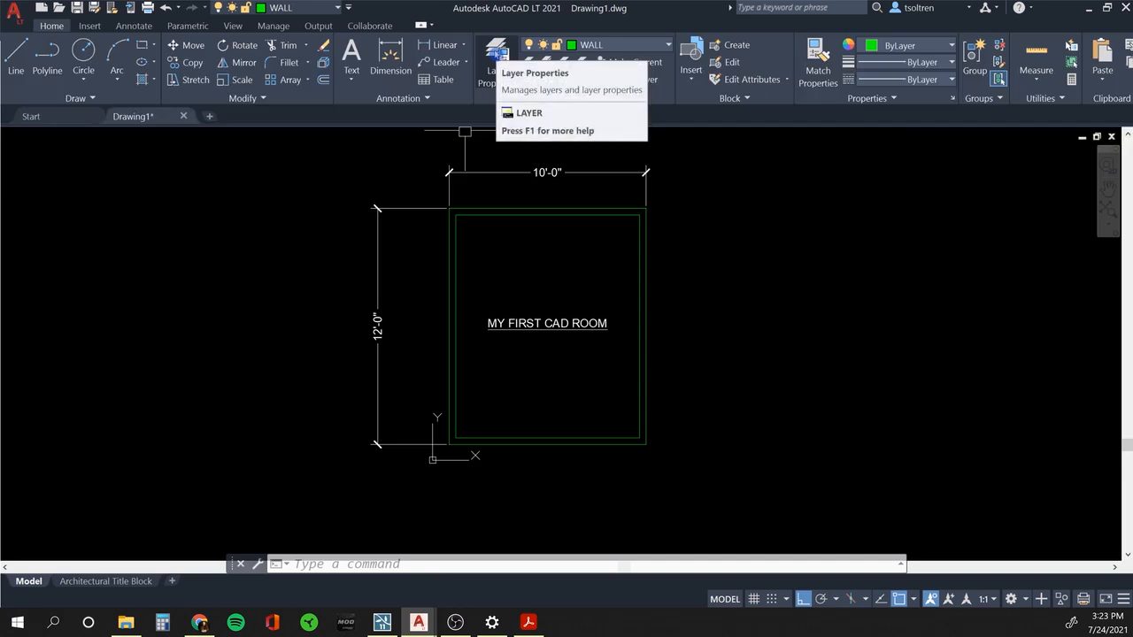
# Create a new layer named DIMENSIONS in the Layer Properties Manager.
pyautogui.click(493, 53)
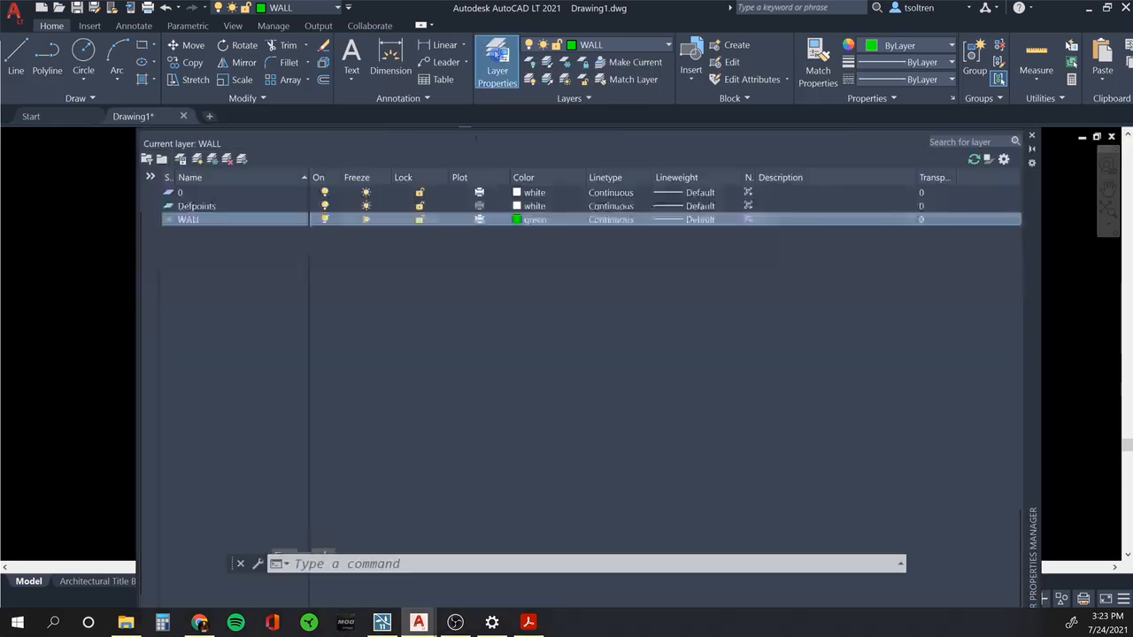
pyautogui.click(198, 160)
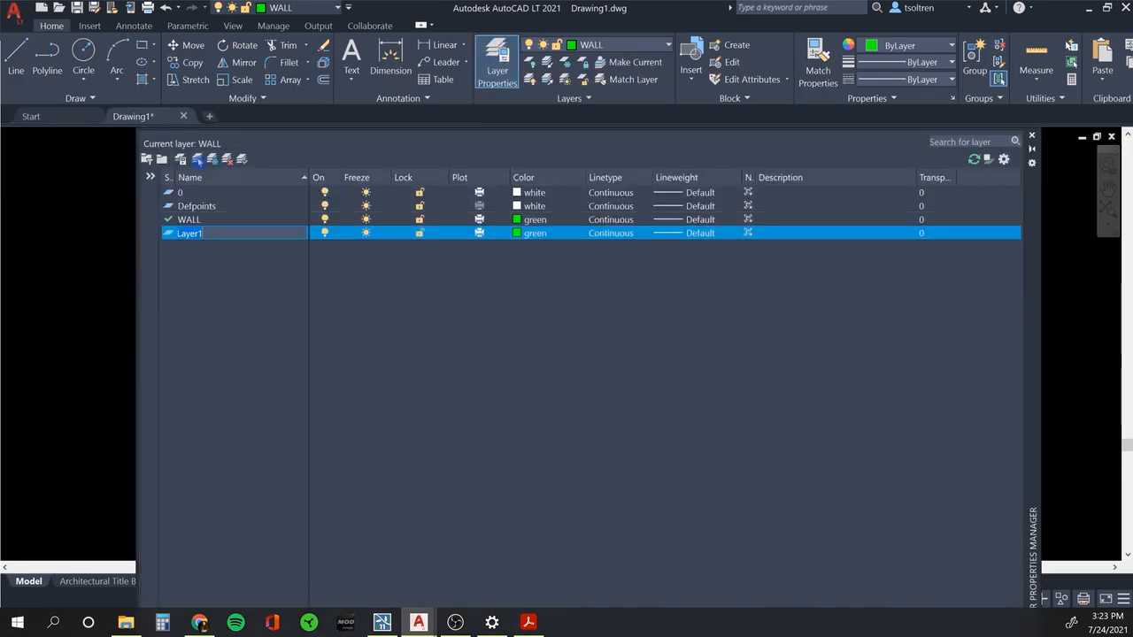
pyautogui.write('DIMENSTION')
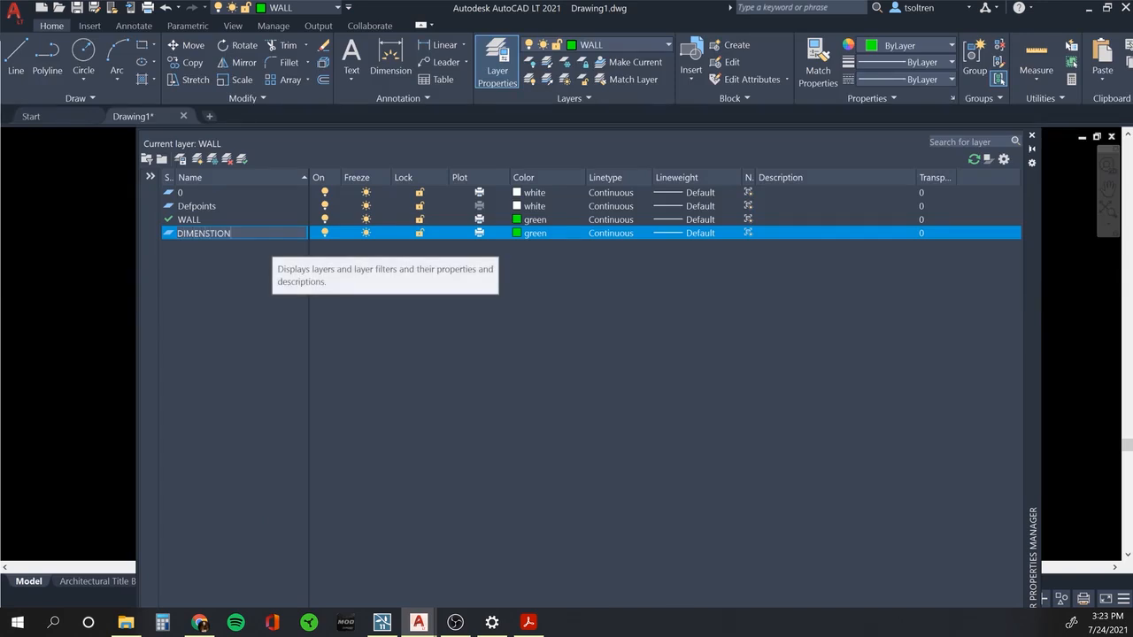
pyautogui.press('BackSpace')
pyautogui.press('BackSpace')
pyautogui.press('BackSpace')
pyautogui.press('BackSpace')
pyautogui.write('IONS')
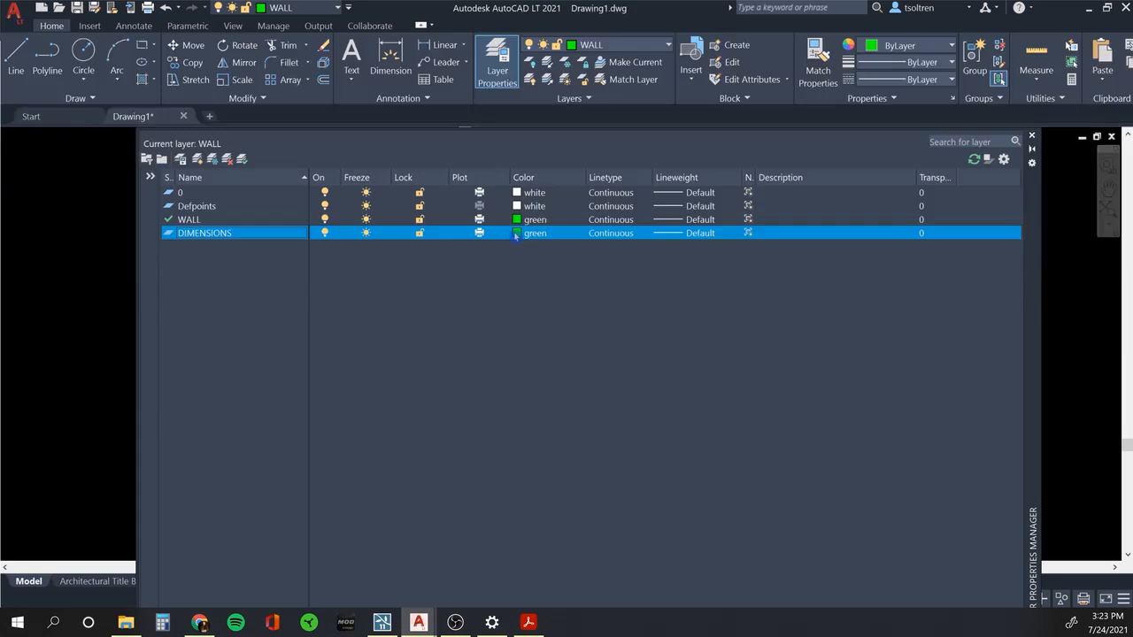
# Set the DIMENSIONS layer's color to the light gray index color 9.
pyautogui.click(516, 234)
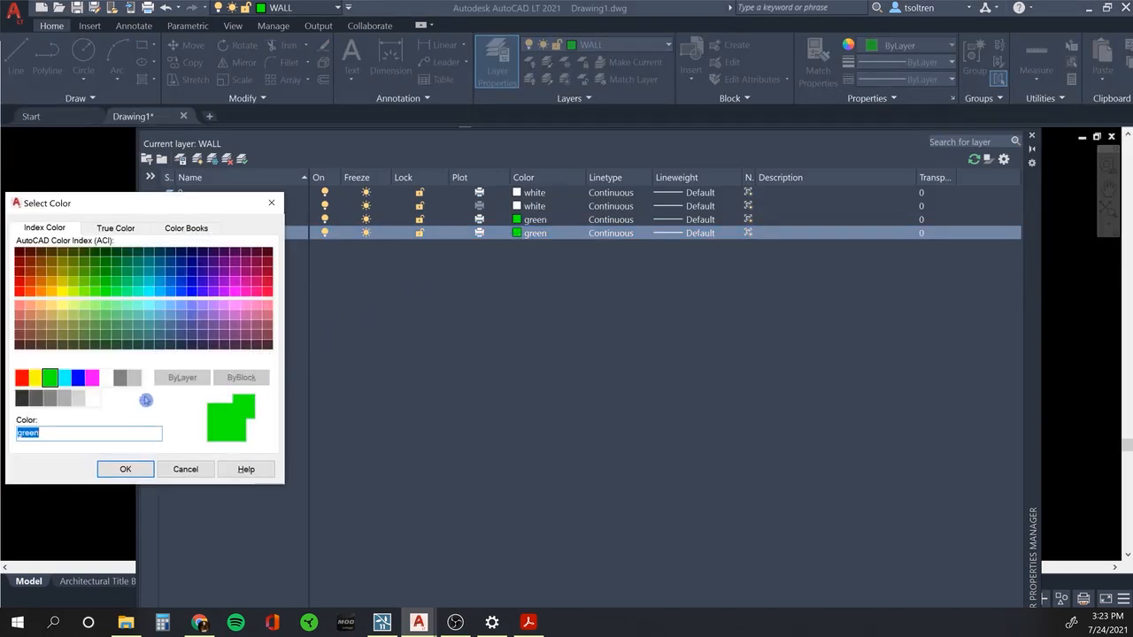
pyautogui.click(134, 378)
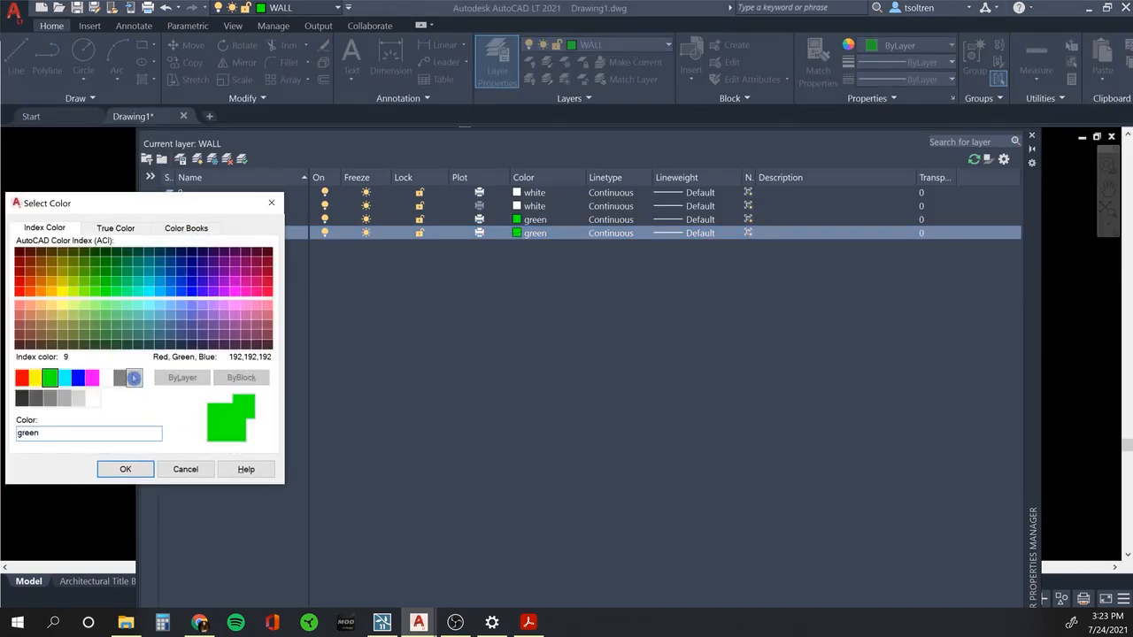
pyautogui.click(125, 469)
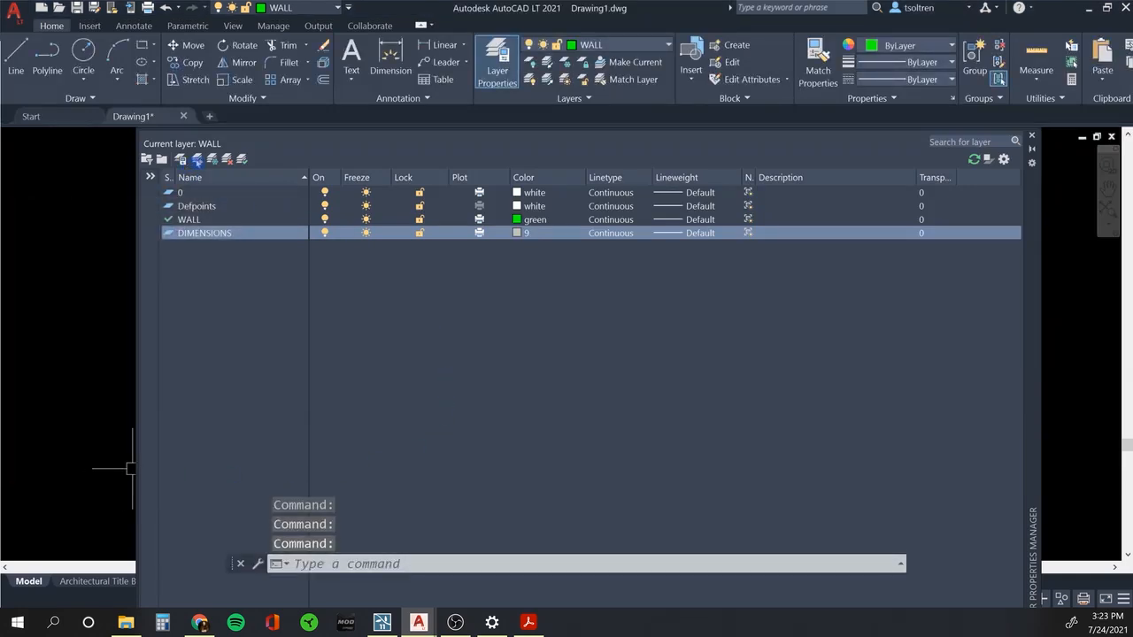
# Create a new layer named TEXT with the color yellow and close the Layer Properties Manager.
pyautogui.click(197, 160)
pyautogui.write('TEXT')
pyautogui.press('Return')
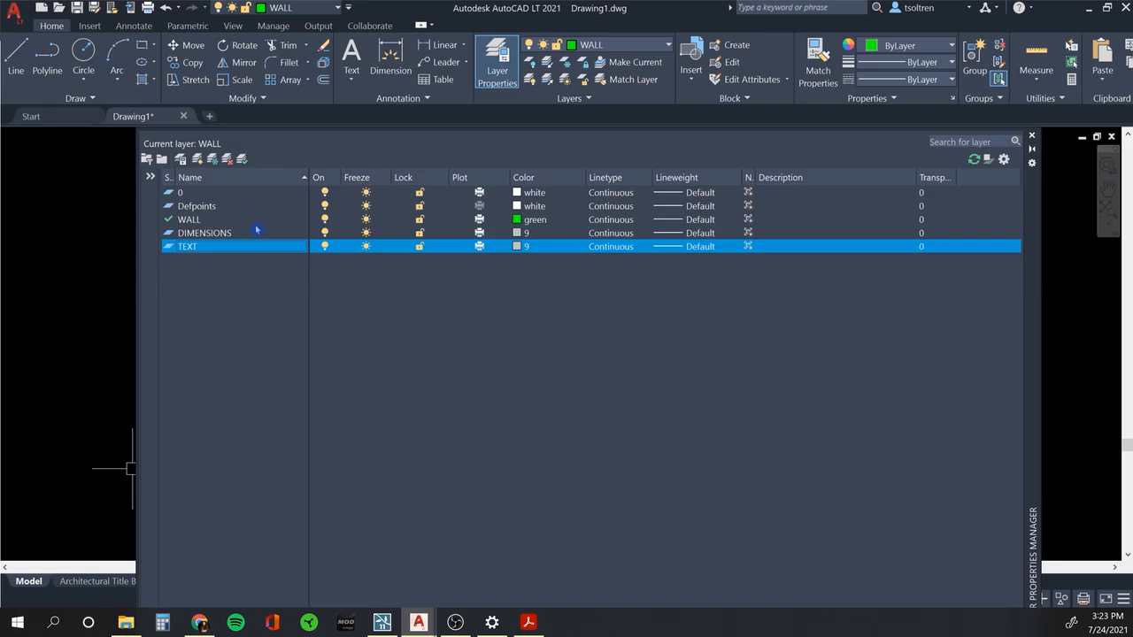
pyautogui.click(517, 247)
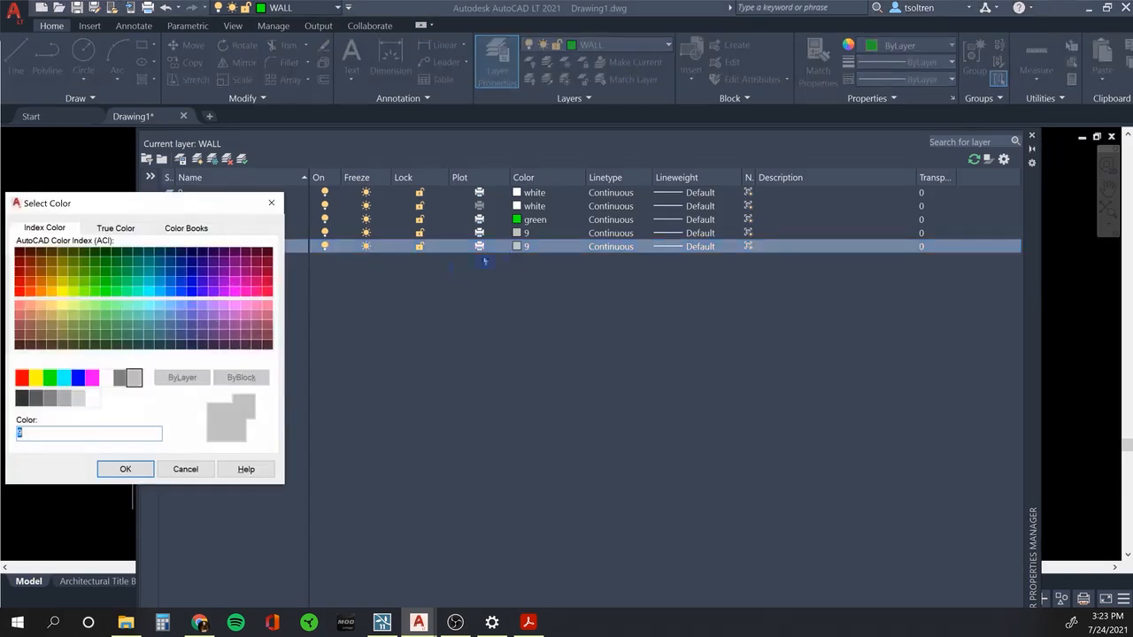
pyautogui.click(35, 378)
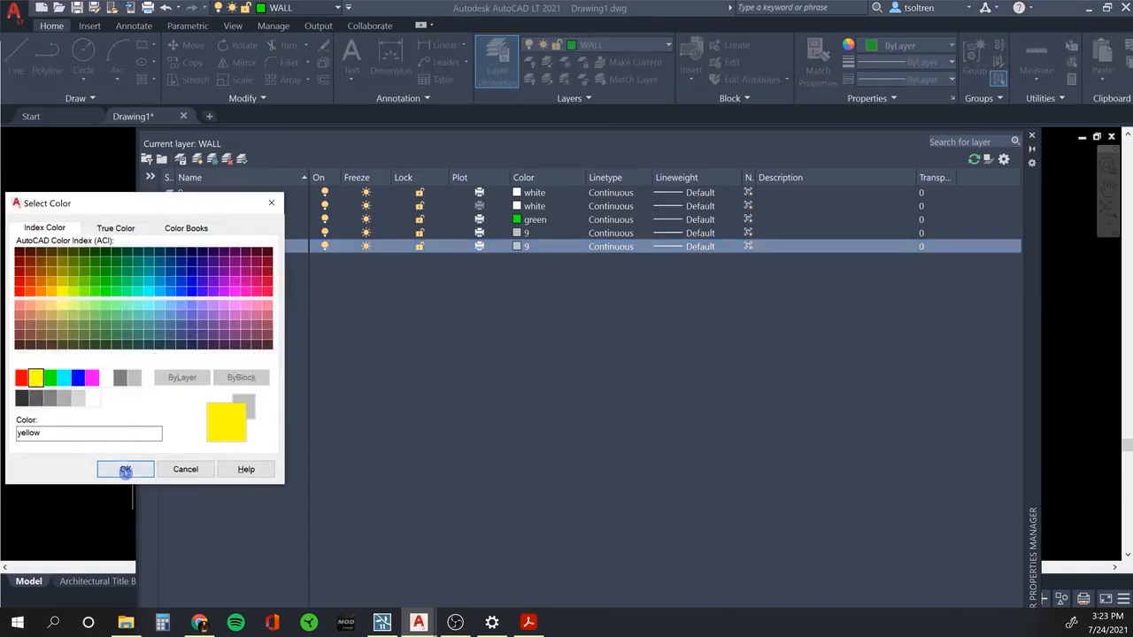
pyautogui.click(126, 469)
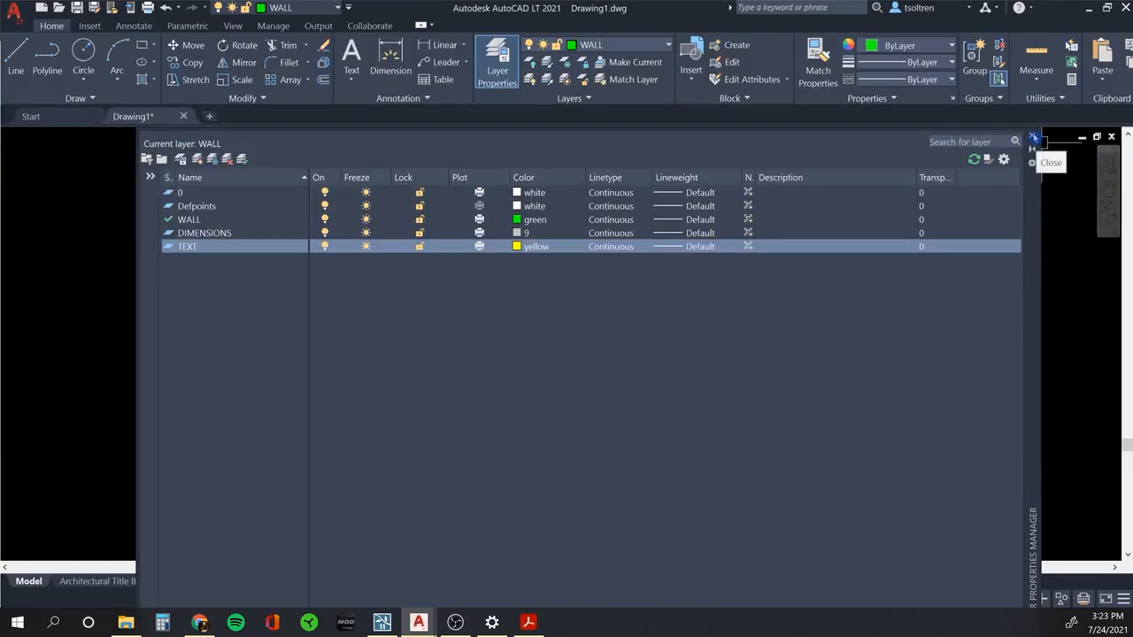
pyautogui.click(1033, 137)
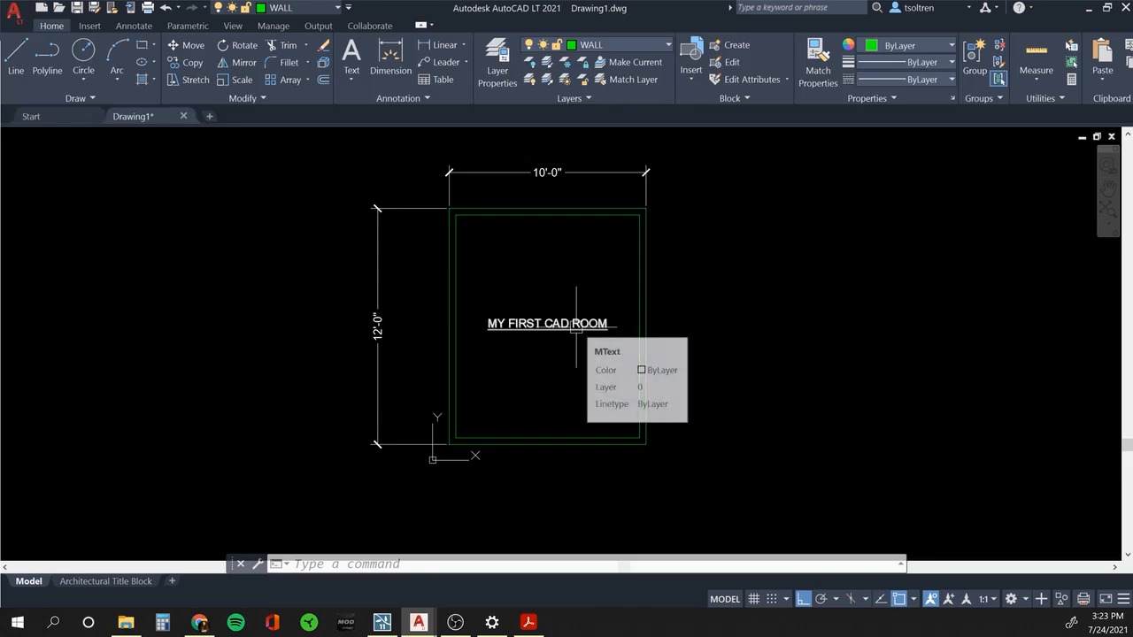
# Move the MY FIRST CAD ROOM label onto the TEXT layer and clear the selection.
pyautogui.click(576, 325)
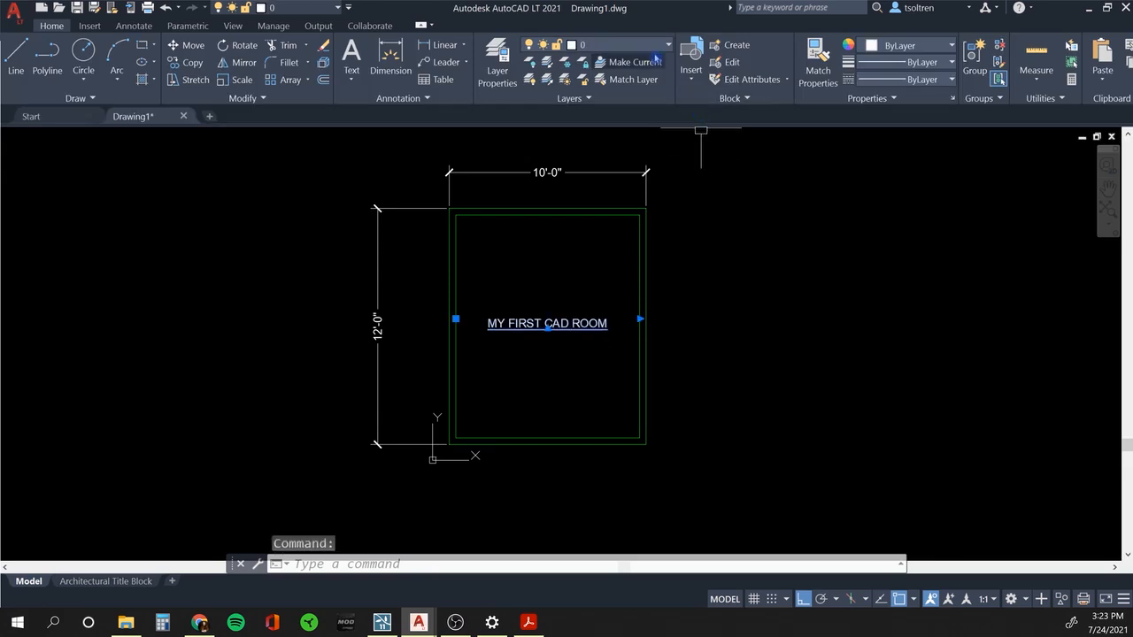
pyautogui.click(659, 48)
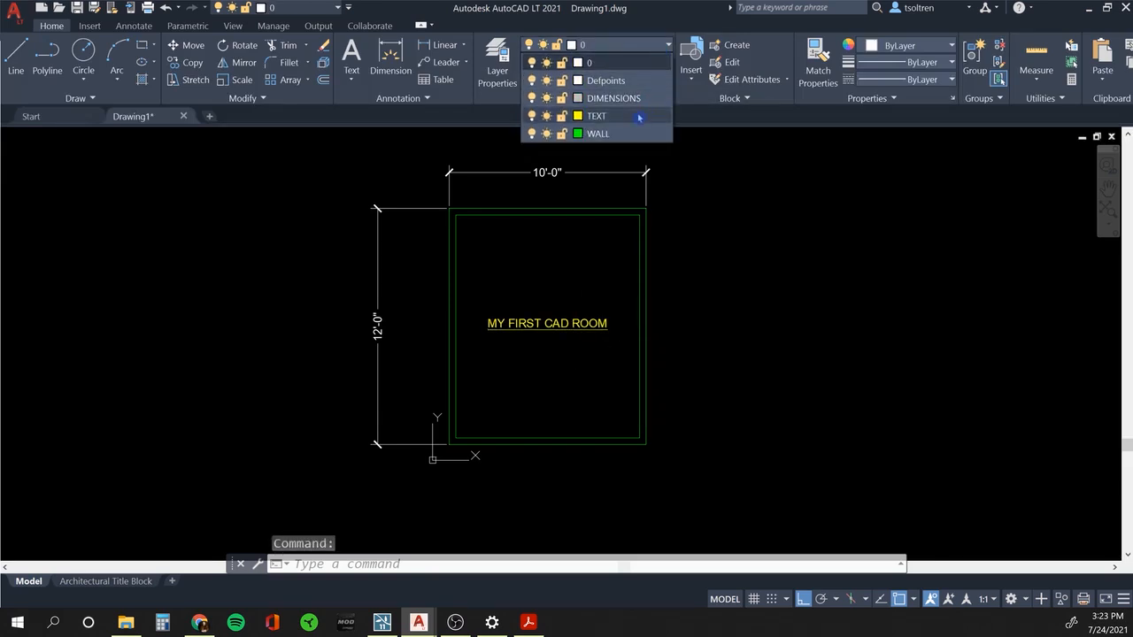
pyautogui.click(641, 116)
pyautogui.click(773, 215)
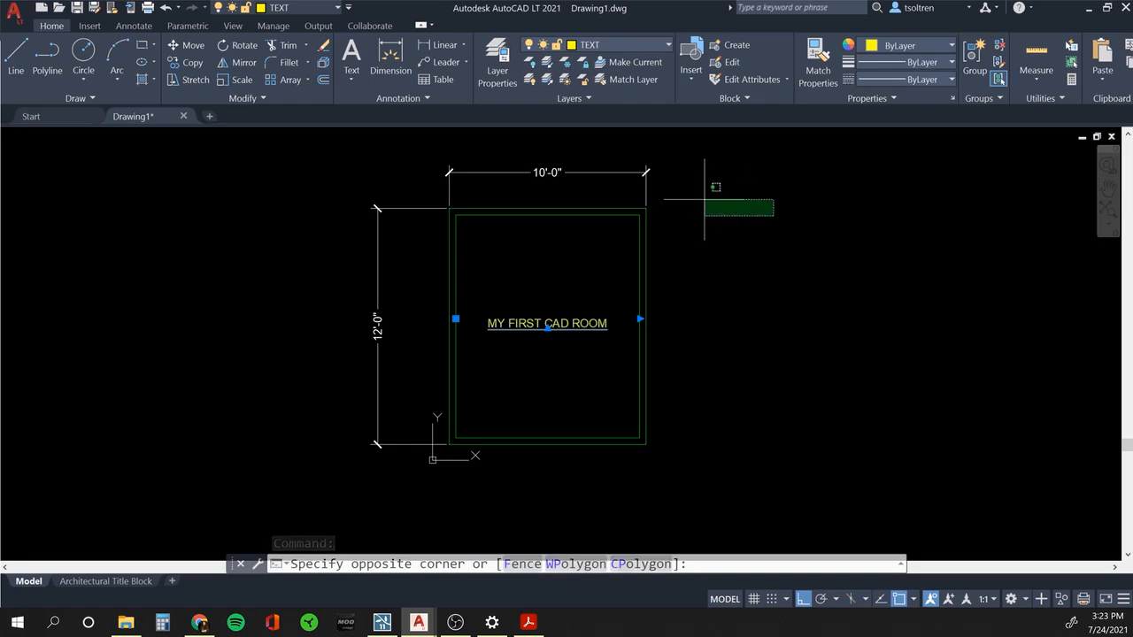
pyautogui.press('Escape')
pyautogui.press('Escape')
# Move the room's horizontal and vertical dimensions onto the DIMENSIONS layer and clear the selection.
pyautogui.click(511, 154)
pyautogui.click(442, 182)
pyautogui.click(413, 182)
pyautogui.click(374, 225)
pyautogui.click(622, 46)
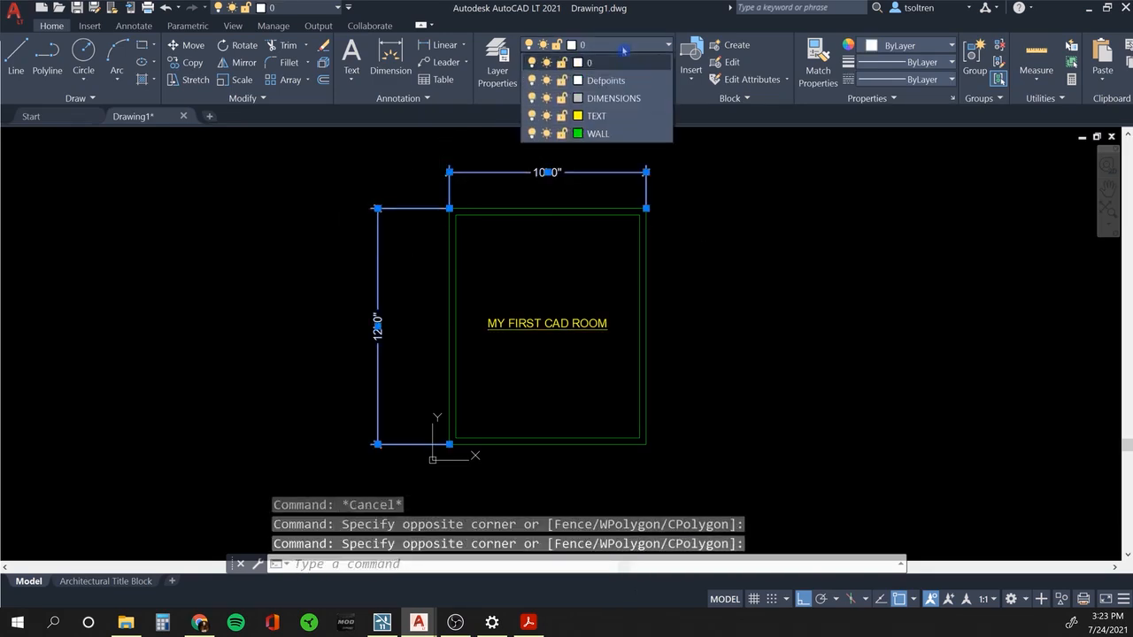
pyautogui.click(602, 98)
pyautogui.click(813, 255)
pyautogui.press('Escape')
pyautogui.press('Escape')
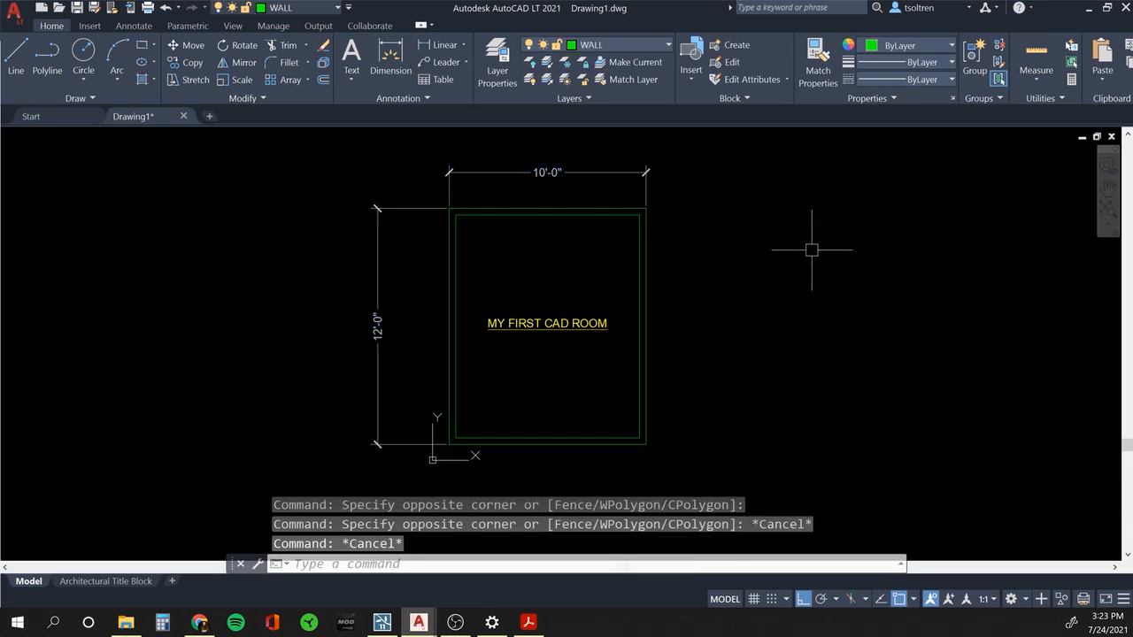
pyautogui.press('Escape')
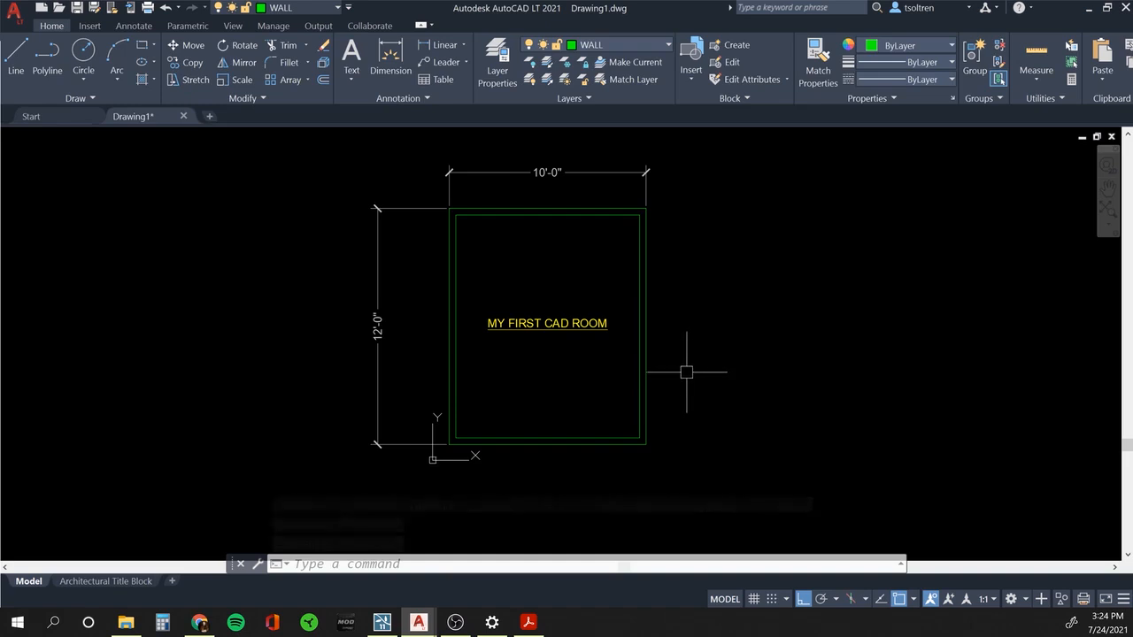
# Turn off the TEXT layer to hide the room label.
pyautogui.click(670, 46)
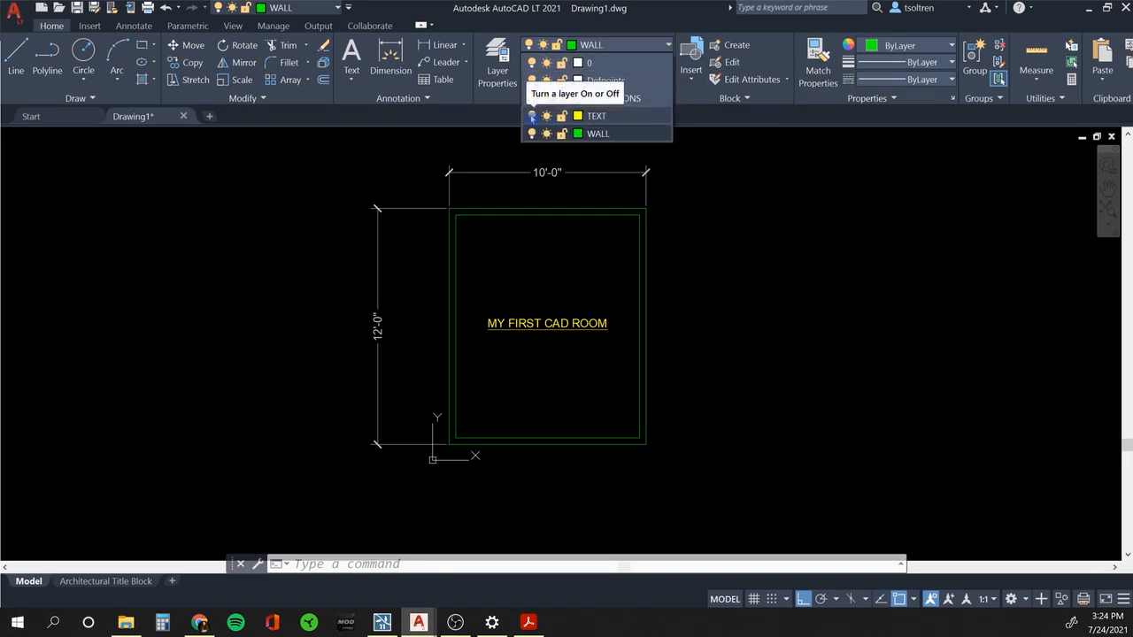
pyautogui.click(532, 115)
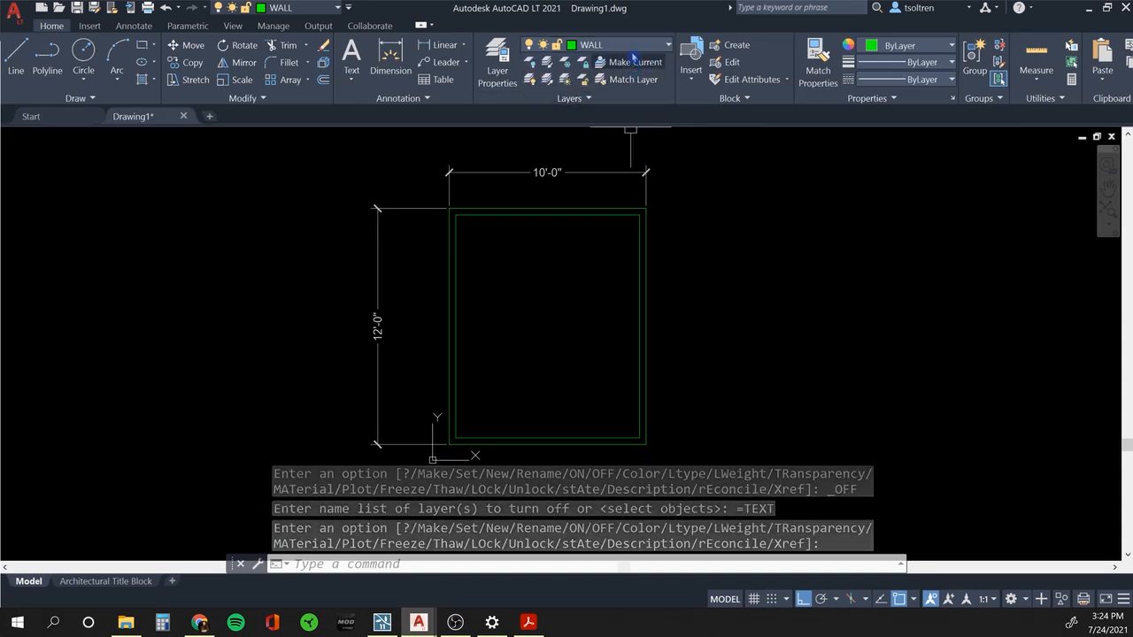
# Check the TEXT layer's on/off state in the Layer Properties Manager and close the manager.
pyautogui.click(619, 44)
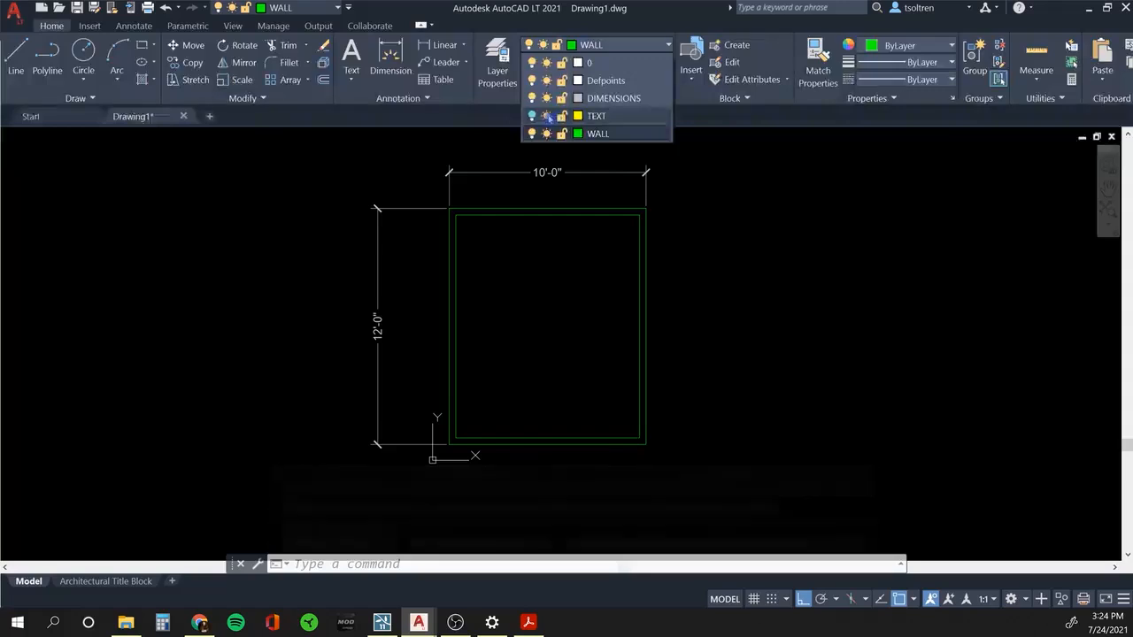
pyautogui.click(498, 64)
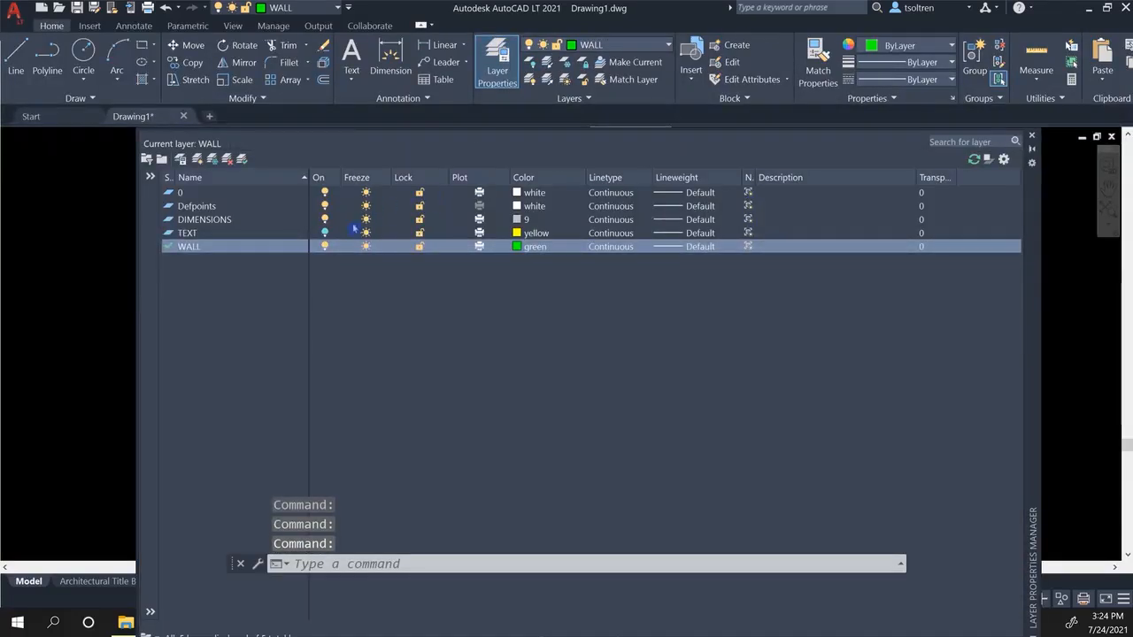
pyautogui.press('Escape')
pyautogui.press('Escape')
pyautogui.press('Escape')
pyautogui.click(1075, 310)
pyautogui.press('Escape')
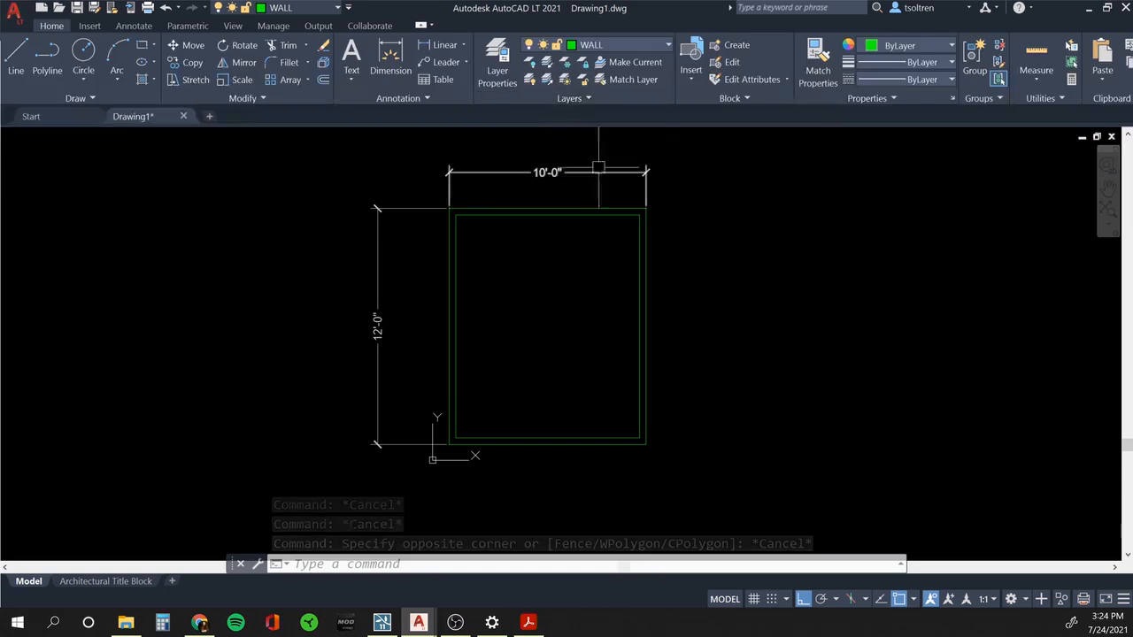
# Turn off the DIMENSIONS layer to hide the room's dimensions.
pyautogui.click(593, 45)
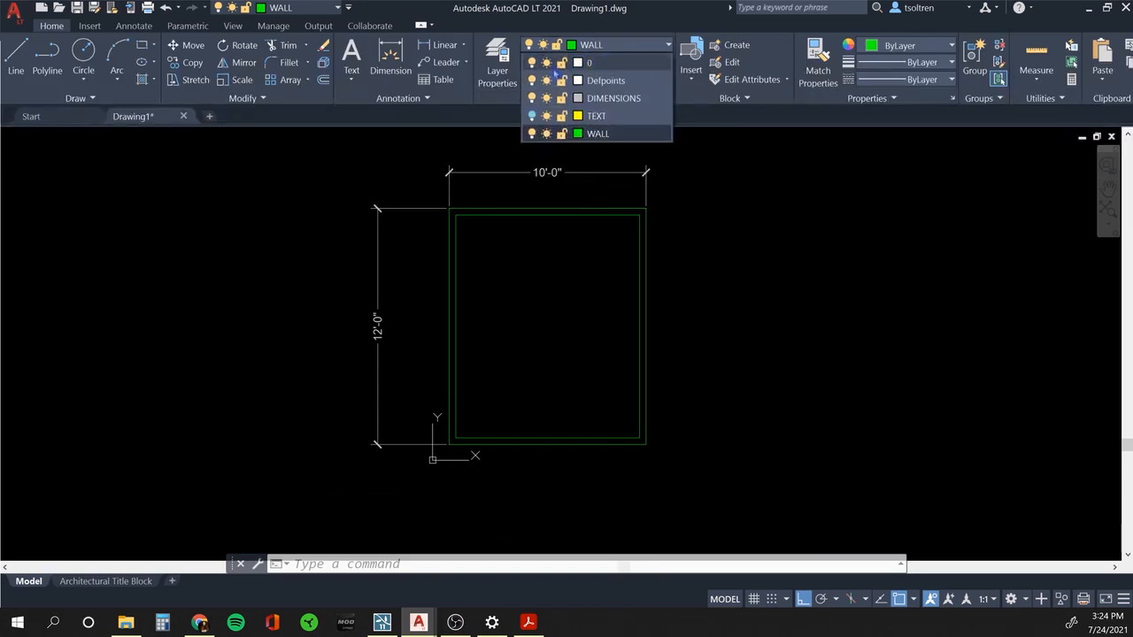
pyautogui.click(531, 98)
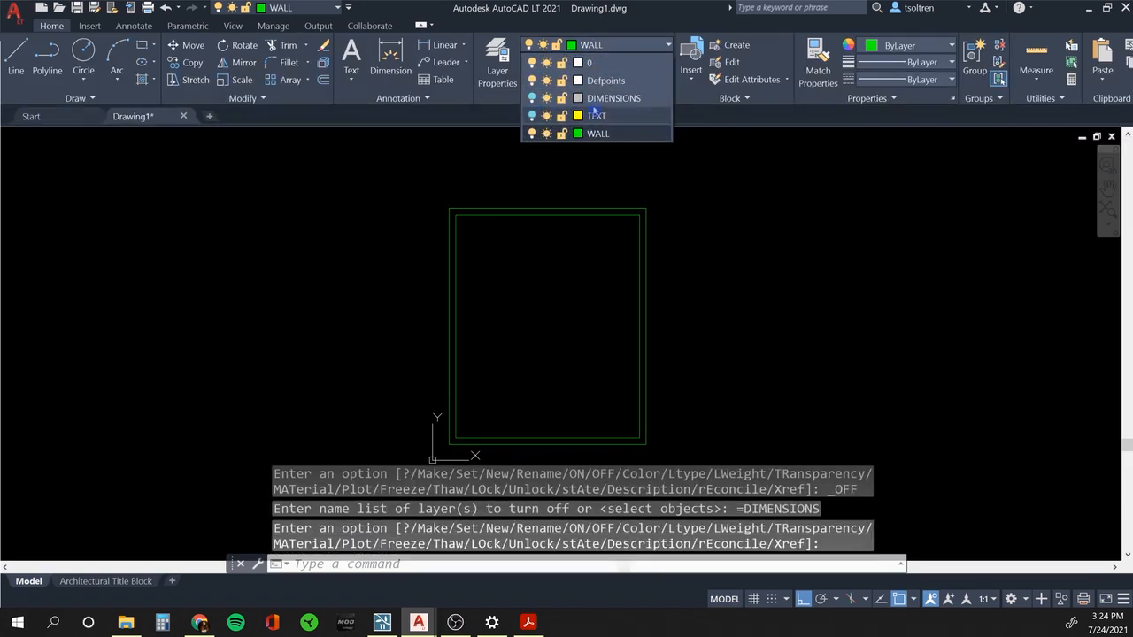
pyautogui.click(822, 223)
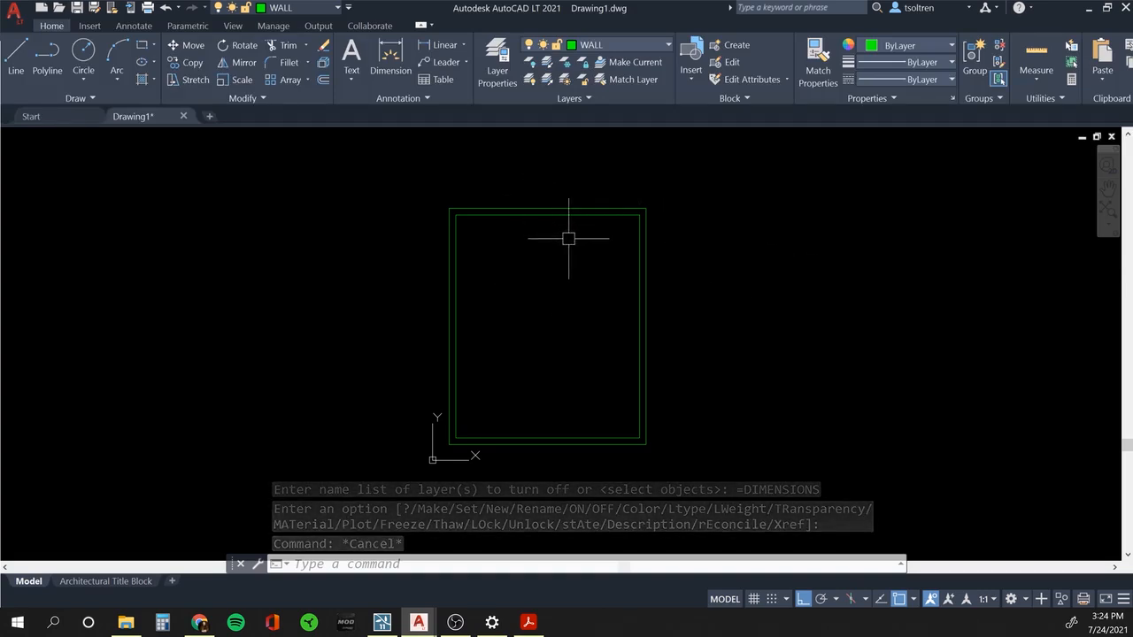
# Turn the DIMENSIONS and TEXT layers back on to show the room's dimensions and label.
pyautogui.click(620, 44)
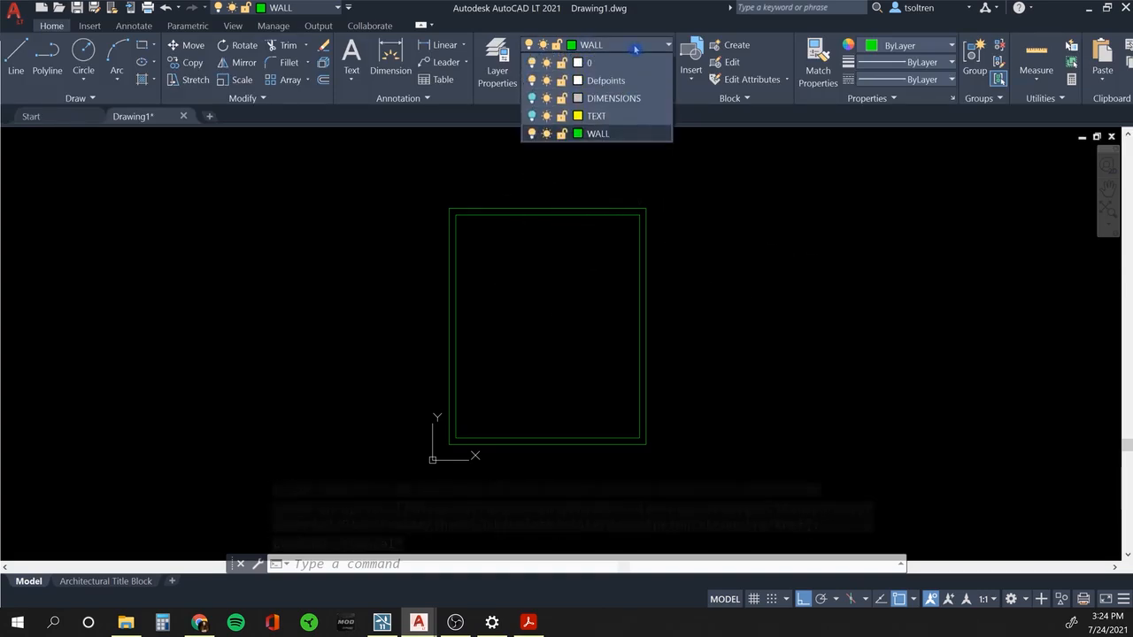
pyautogui.click(532, 98)
pyautogui.click(532, 116)
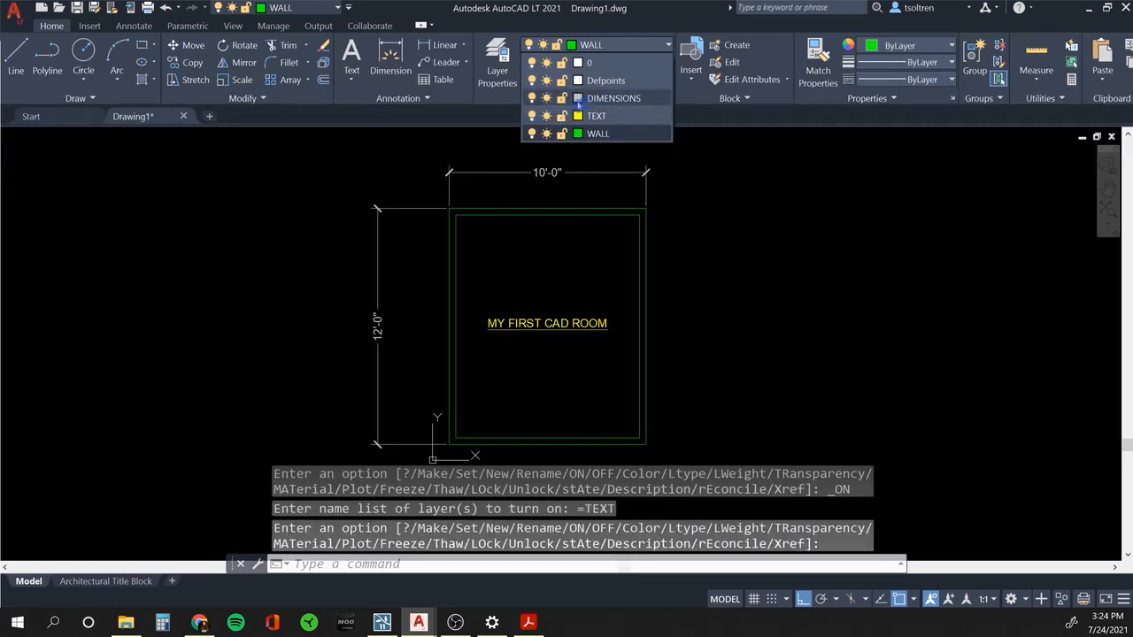
pyautogui.click(546, 133)
pyautogui.click(659, 331)
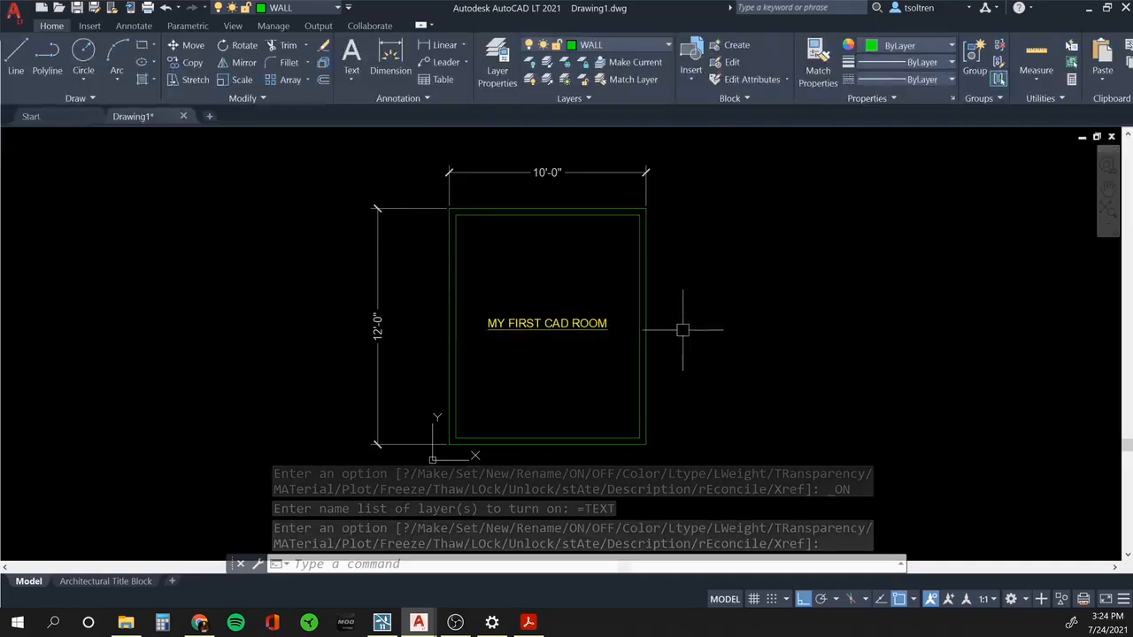
# Make layer 0 the current layer and close the layer manager.
pyautogui.click(620, 45)
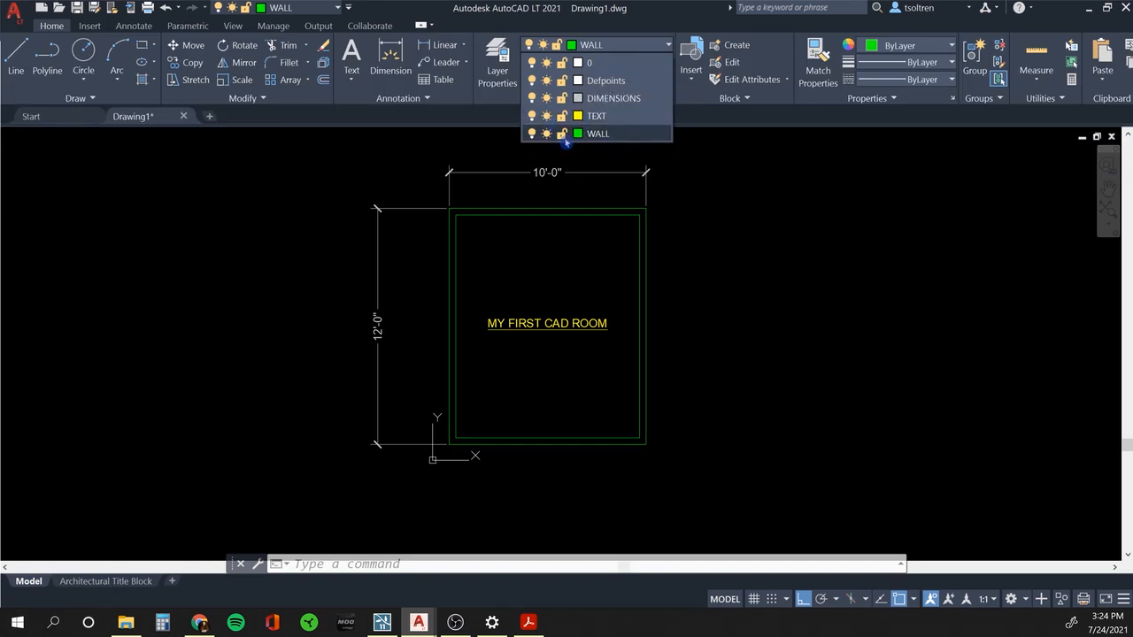
pyautogui.click(708, 193)
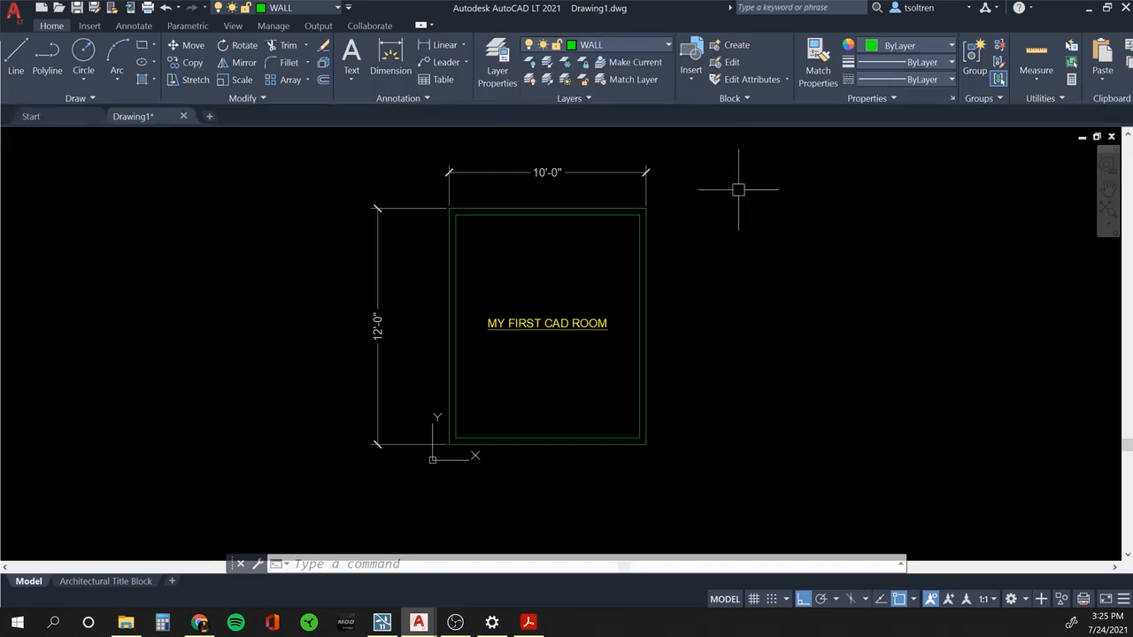
pyautogui.click(498, 56)
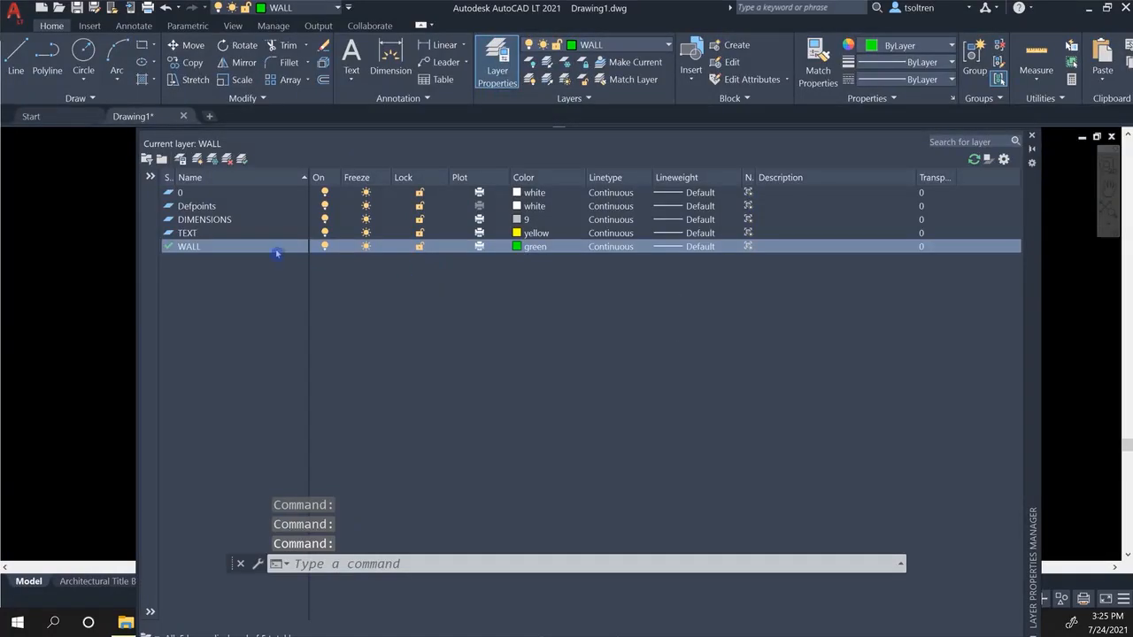
pyautogui.doubleClick(192, 196)
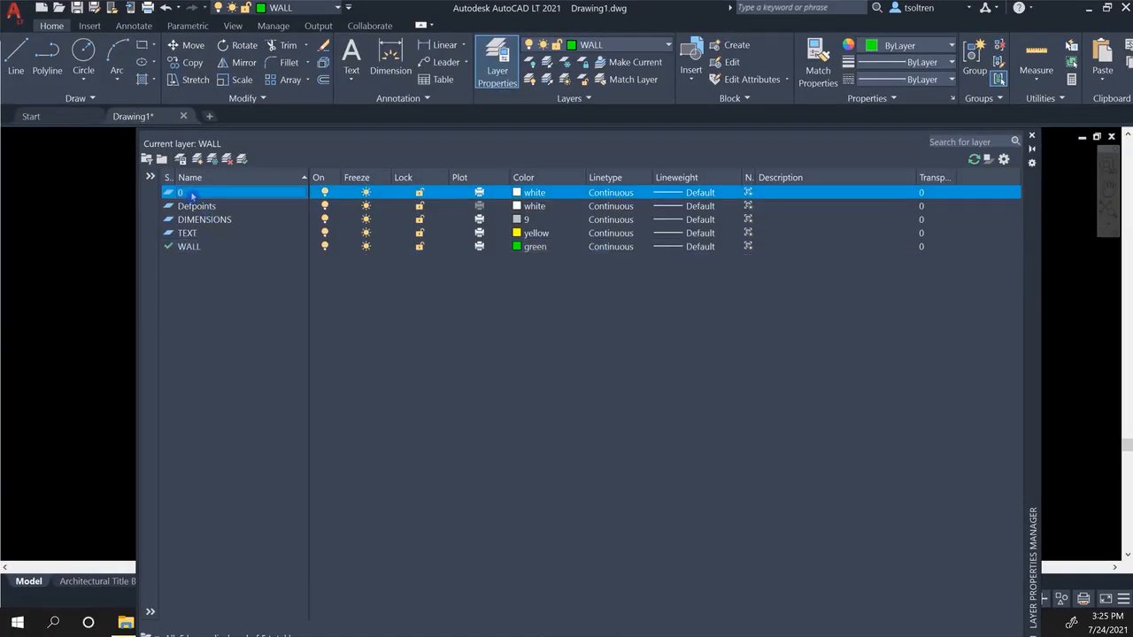
pyautogui.click(1031, 136)
# Freeze the WALL layer to hide the room outline and thaw it again.
pyautogui.click(651, 43)
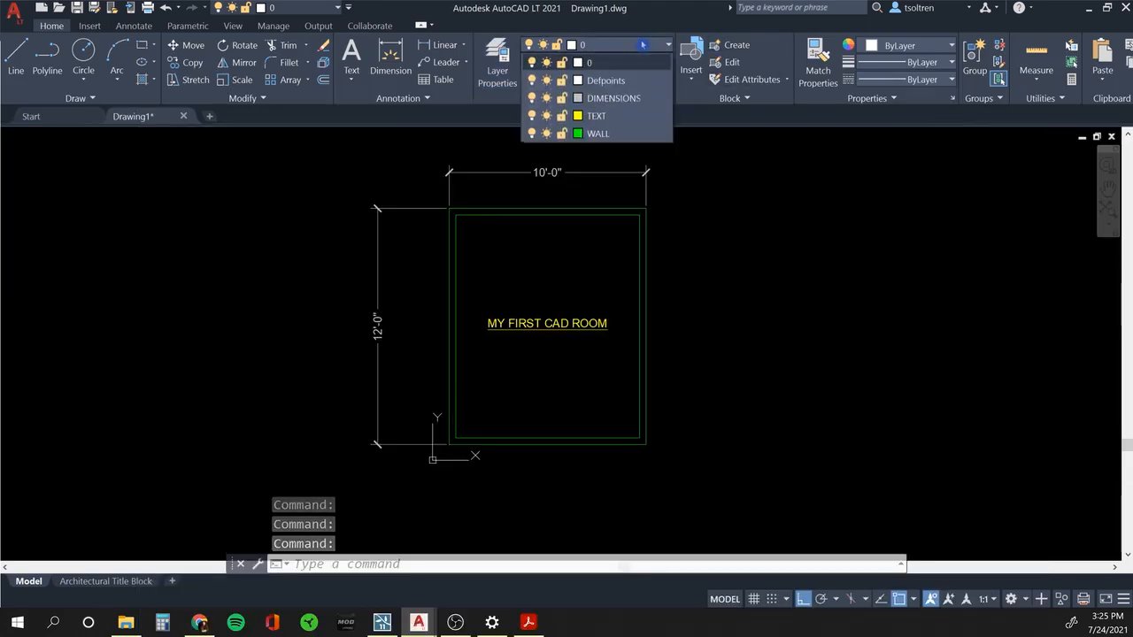
pyautogui.click(547, 134)
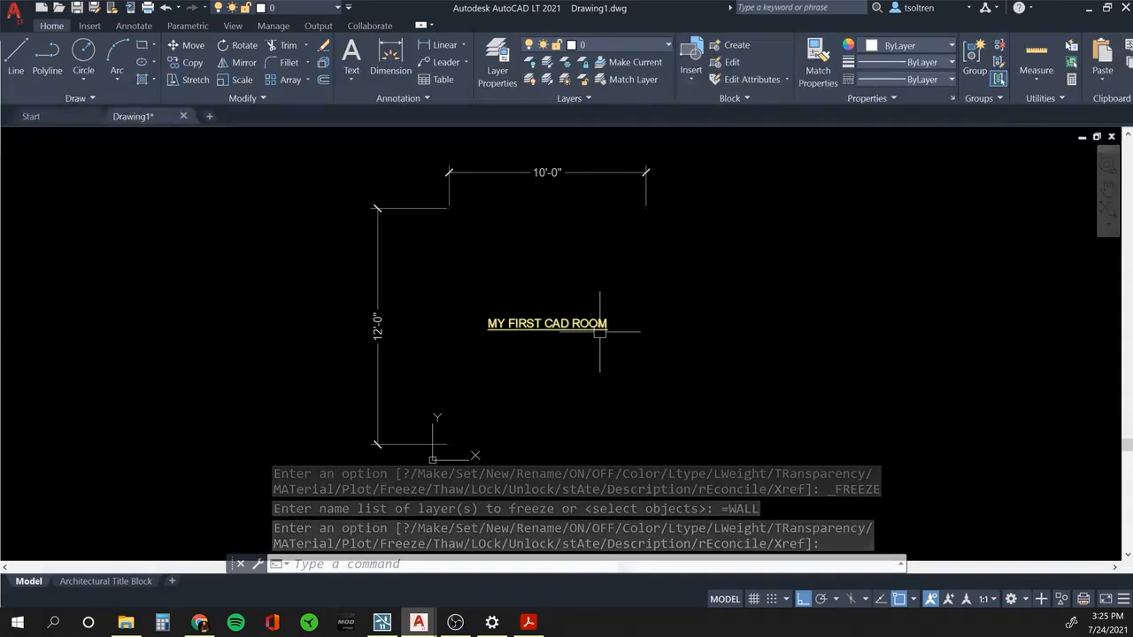
pyautogui.click(624, 44)
pyautogui.click(547, 133)
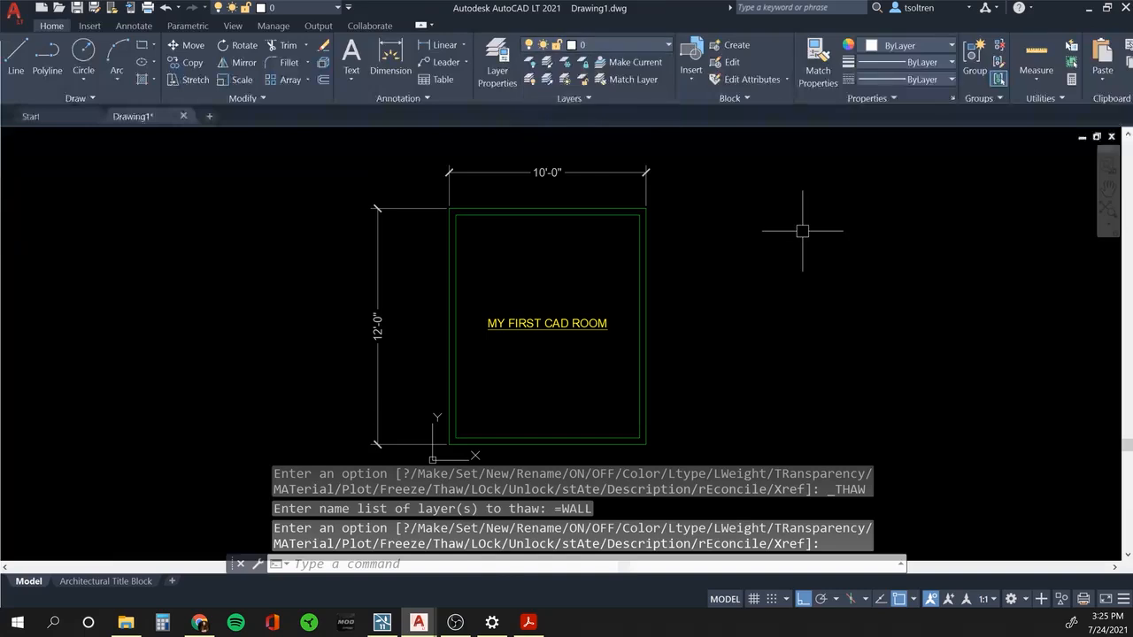
pyautogui.press('Escape')
pyautogui.press('Escape')
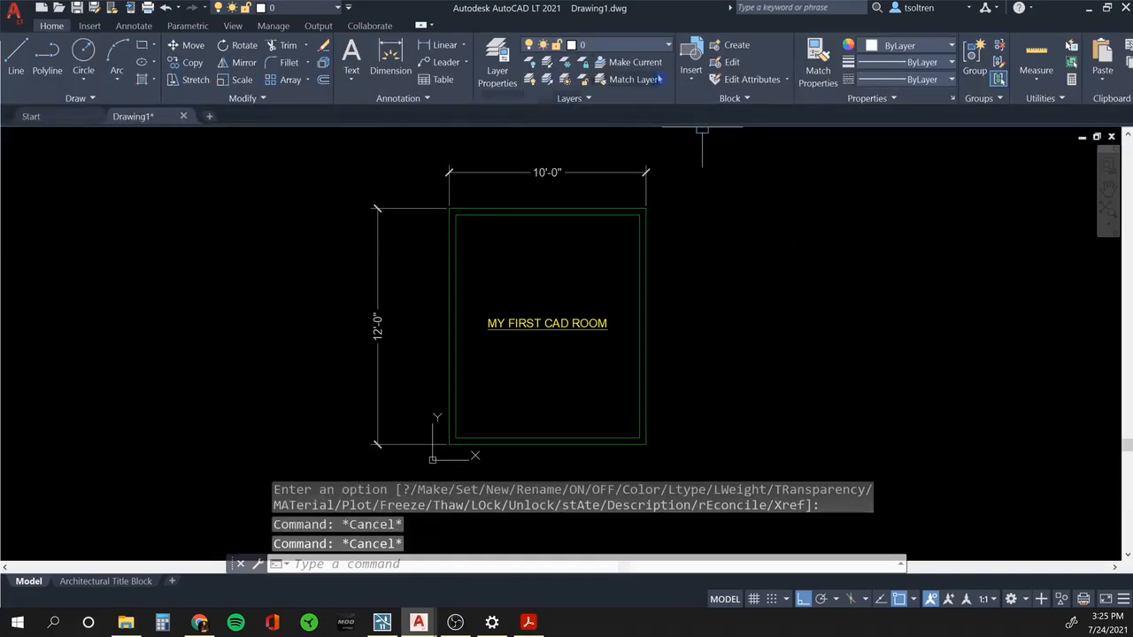
# Lock the WALL layer, test selecting the room's right wall lines and clear the selection.
pyautogui.click(664, 50)
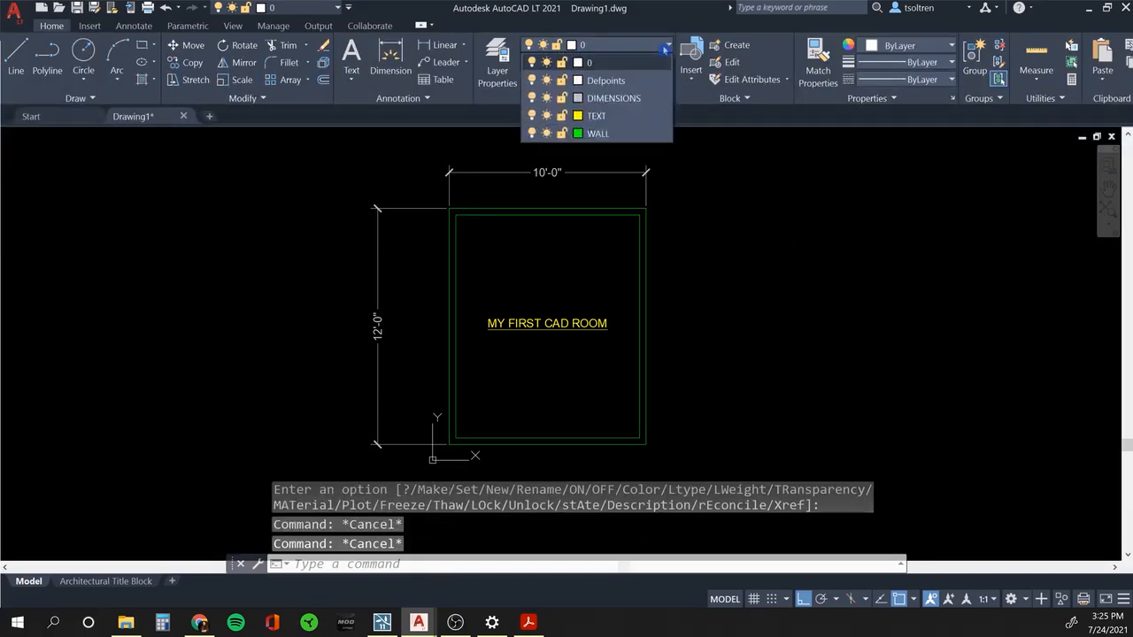
pyautogui.click(561, 133)
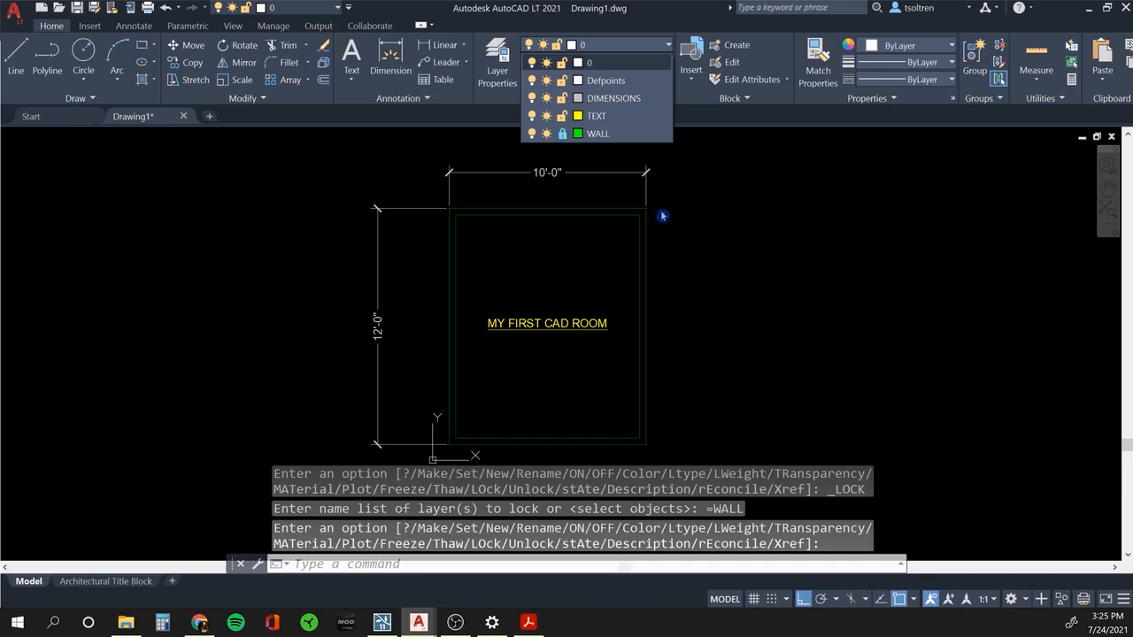
pyautogui.click(620, 252)
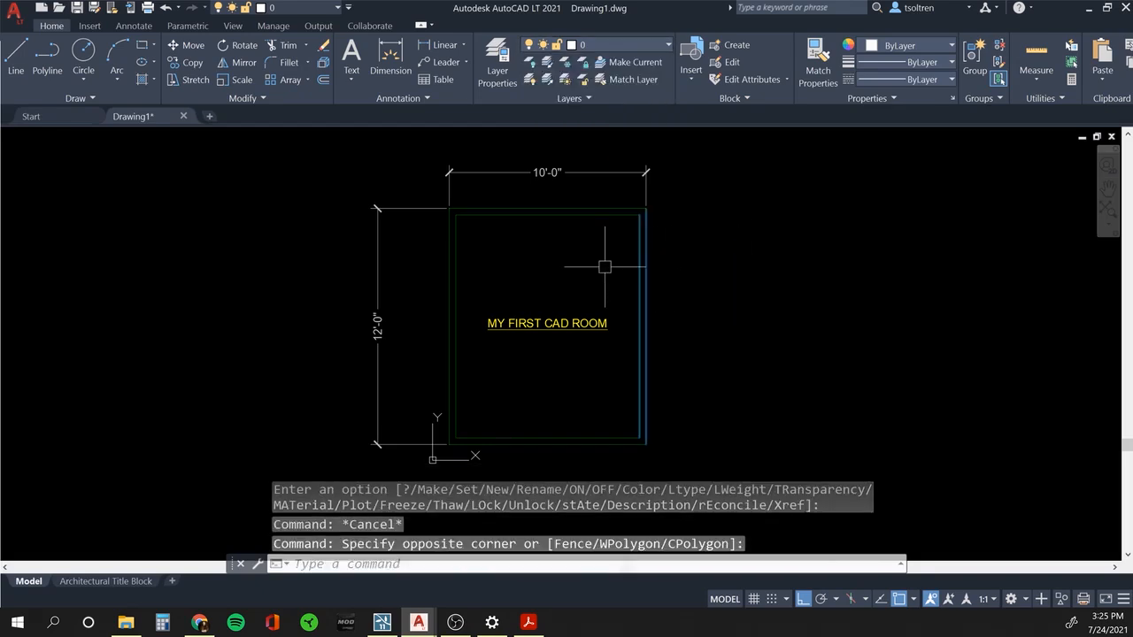
pyautogui.press('Escape')
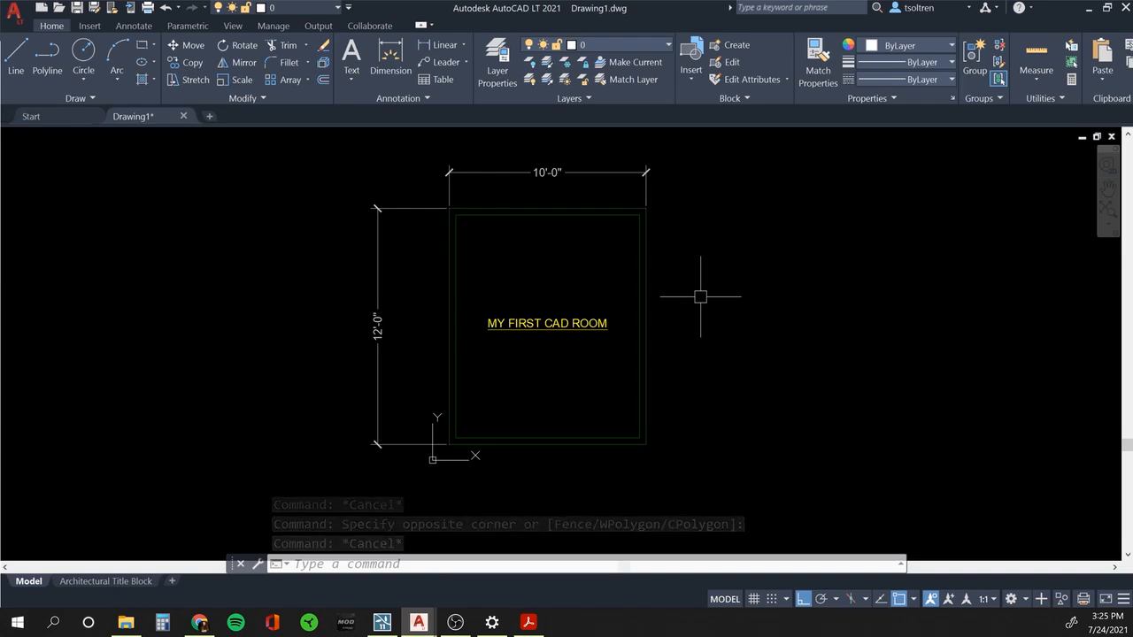
# Try to erase the whole drawing, including the locked walls, with a crossing window around the room, dimensions and label.
pyautogui.write('E')
pyautogui.press('Return')
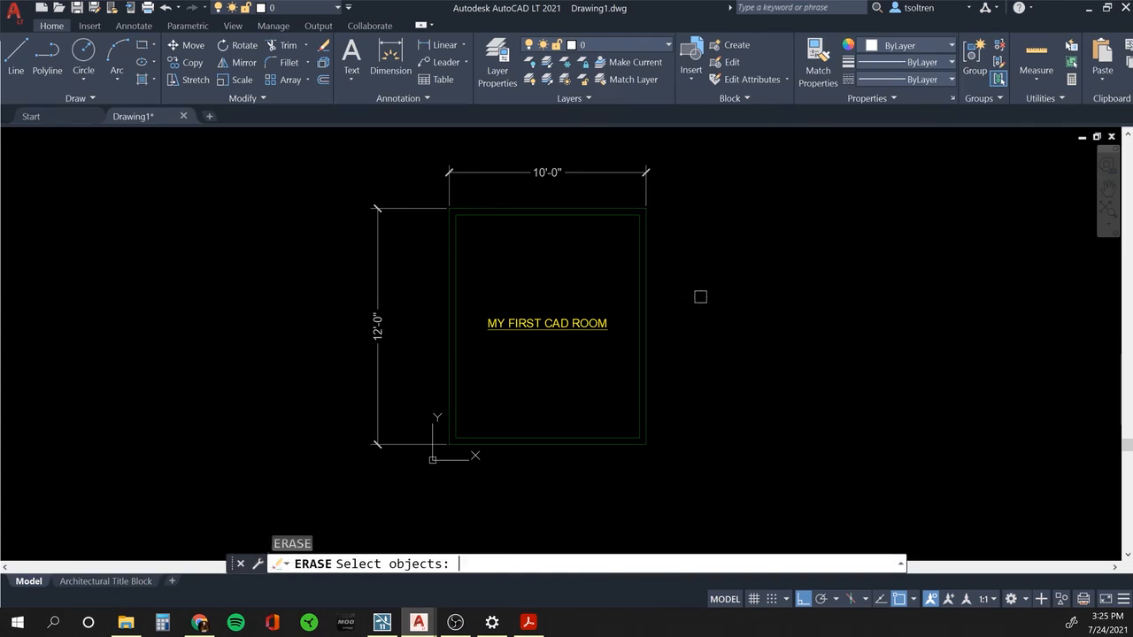
pyautogui.click(780, 159)
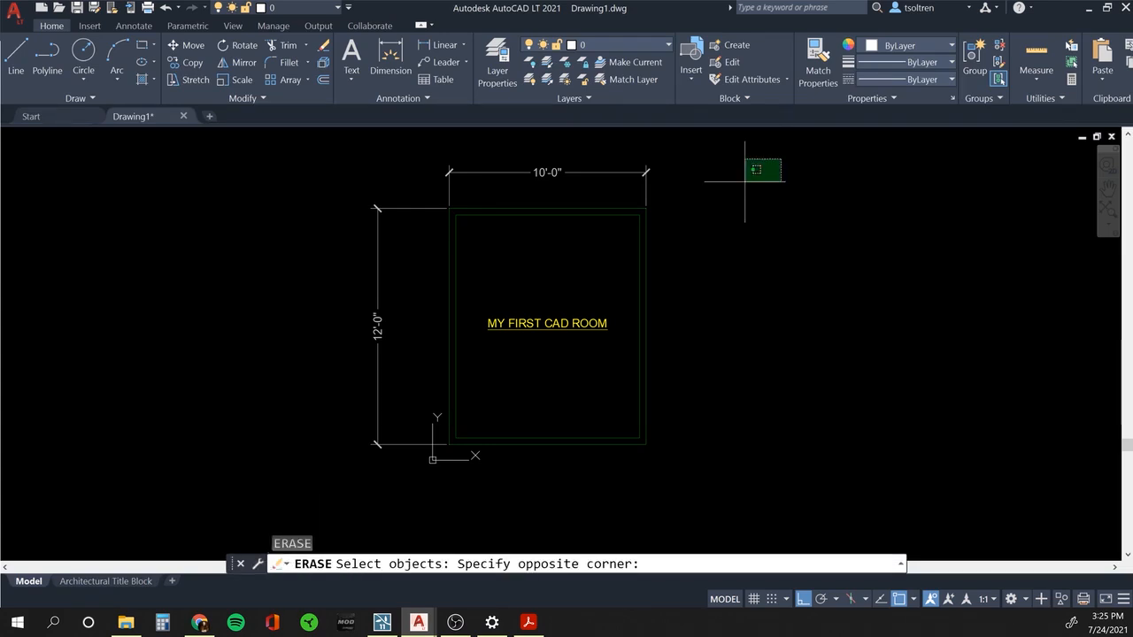
pyautogui.click(364, 482)
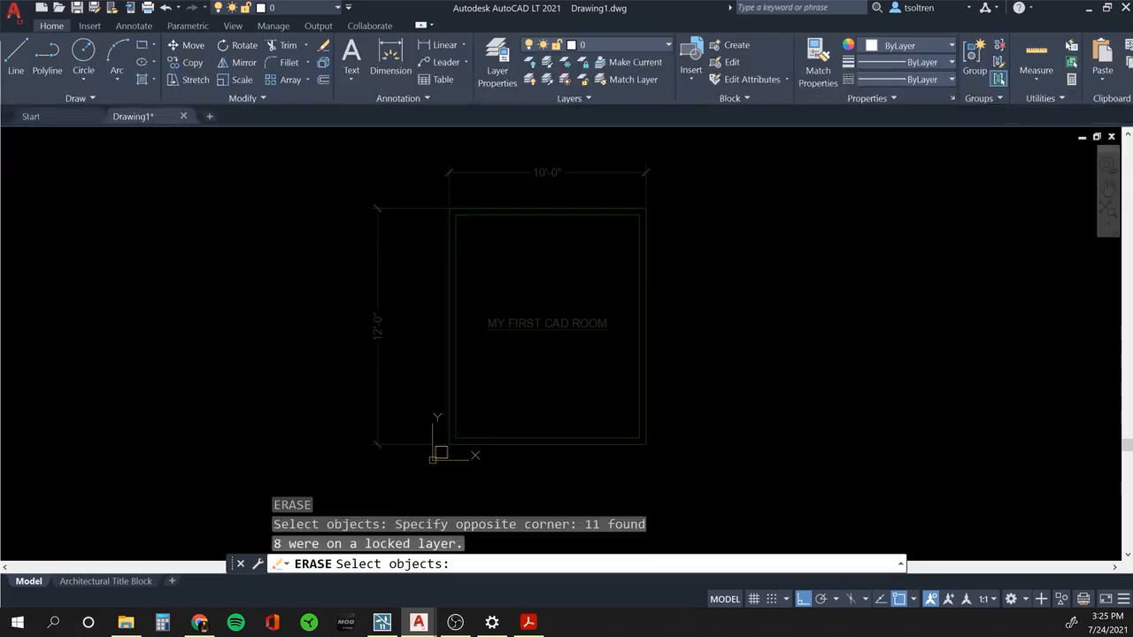
pyautogui.press('Return')
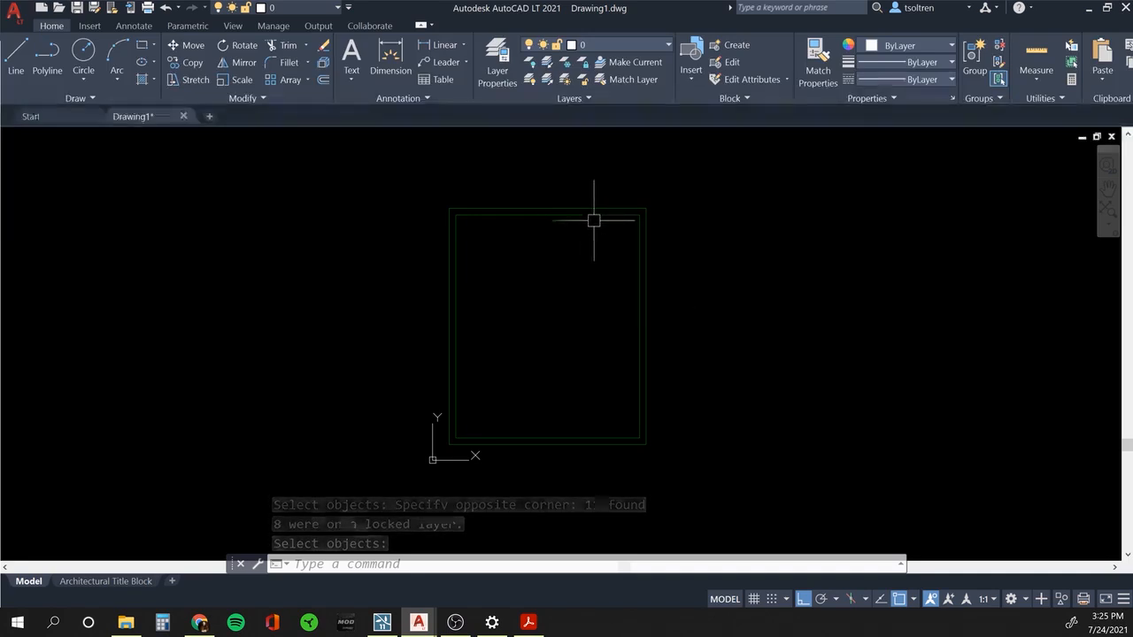
# Undo the erase to restore the room's dimensions and label.
pyautogui.hotkey('ctrl', 'z')
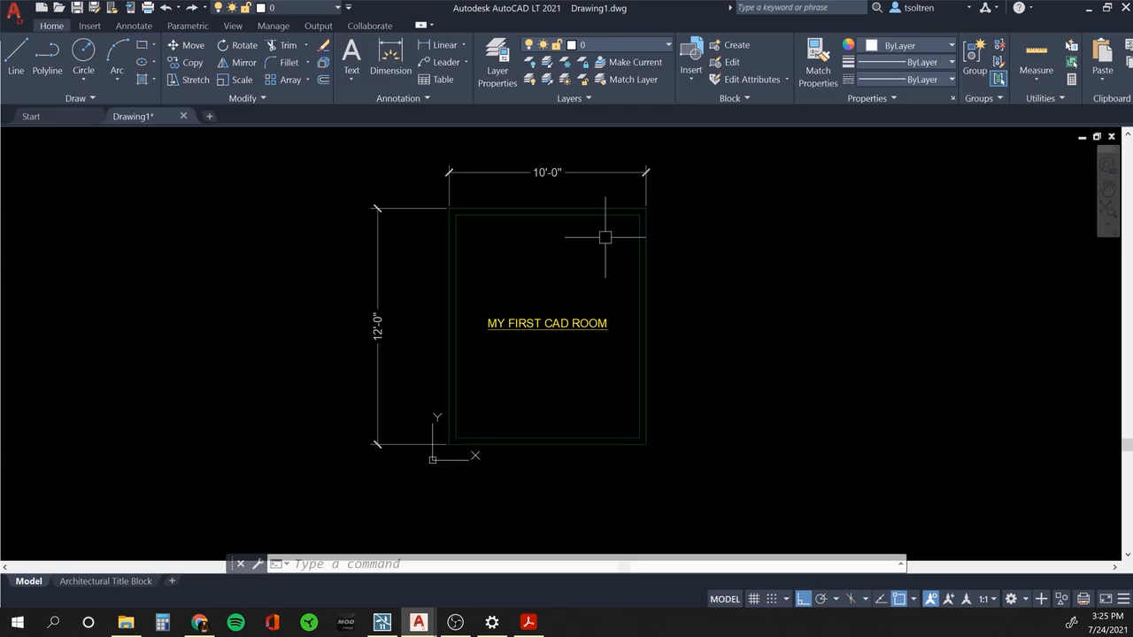
pyautogui.press('Escape')
pyautogui.press('Escape')
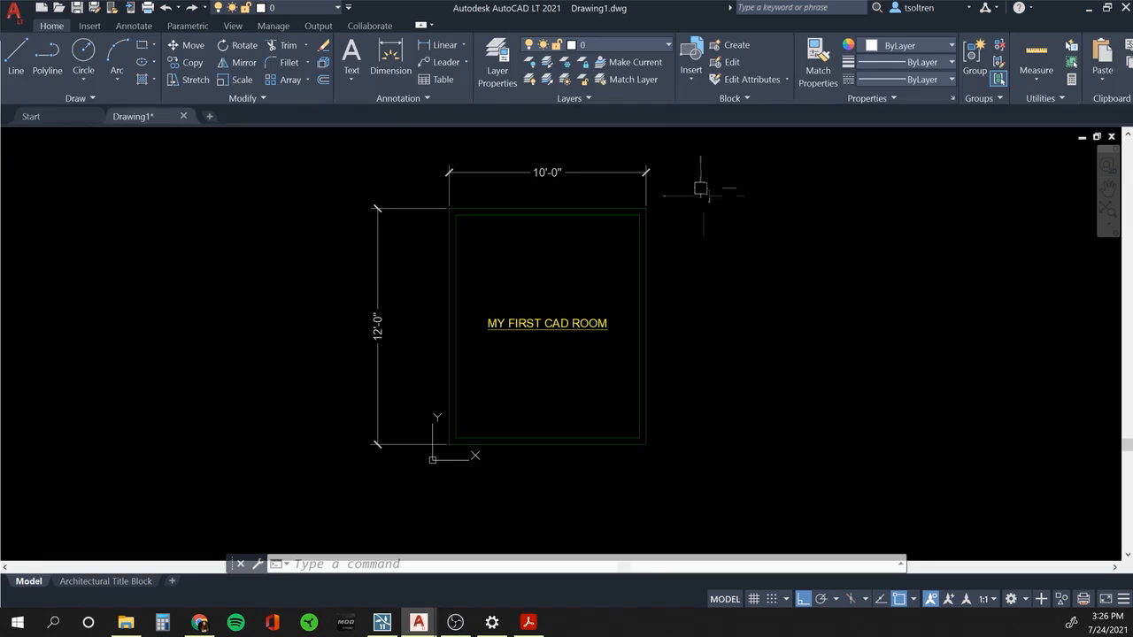
pyautogui.press('Escape')
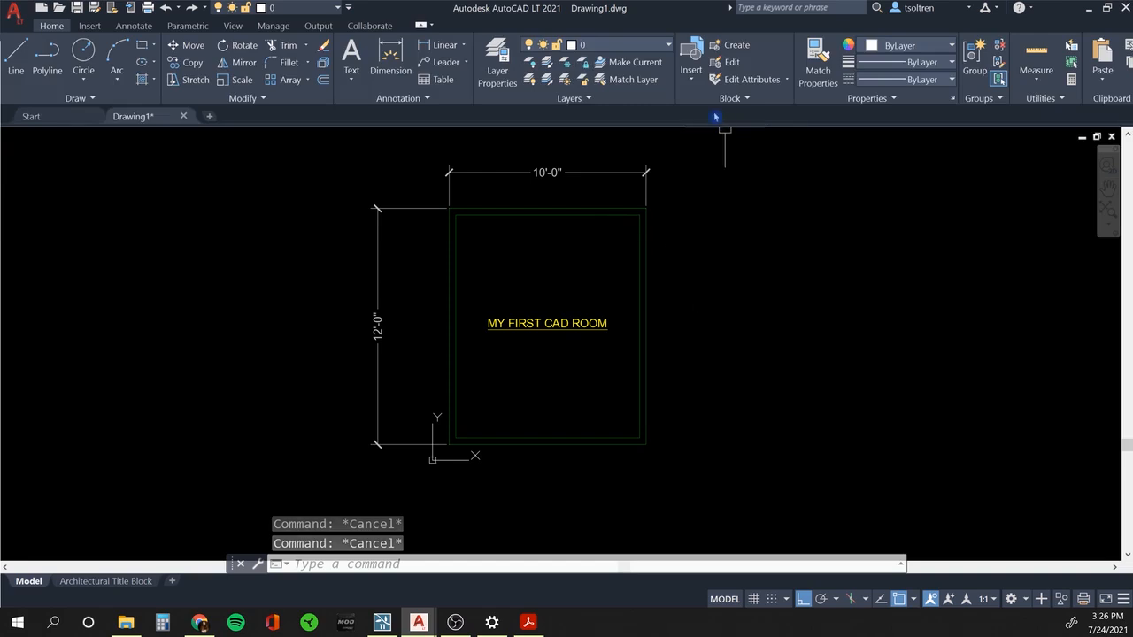
# Make WALL the current layer and unlock it.
pyautogui.click(650, 50)
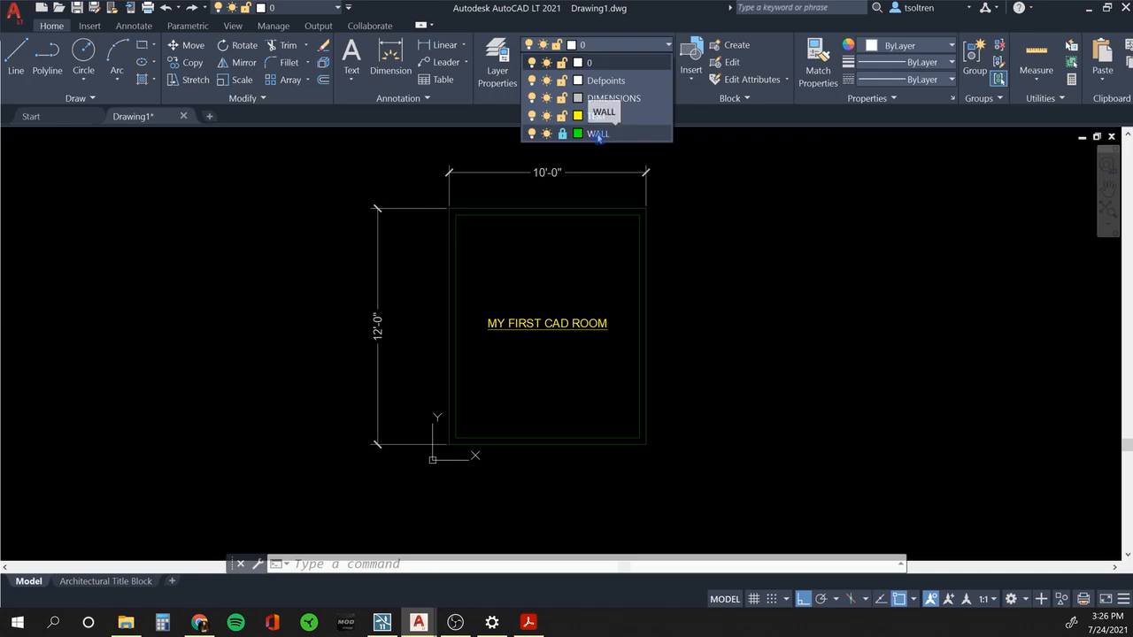
pyautogui.click(616, 134)
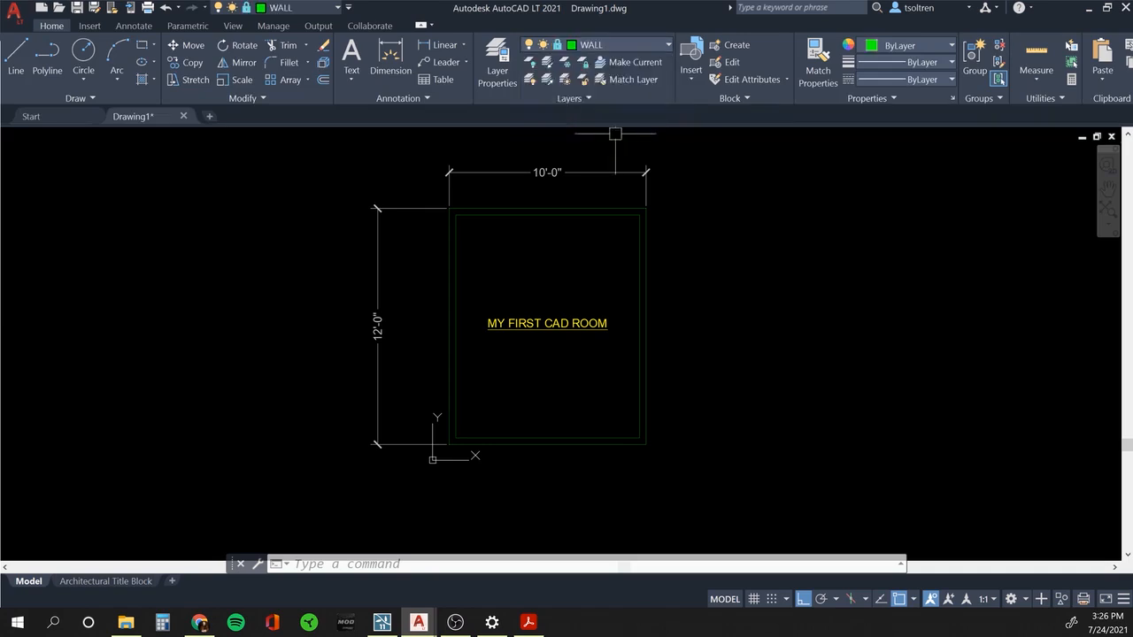
pyautogui.click(629, 44)
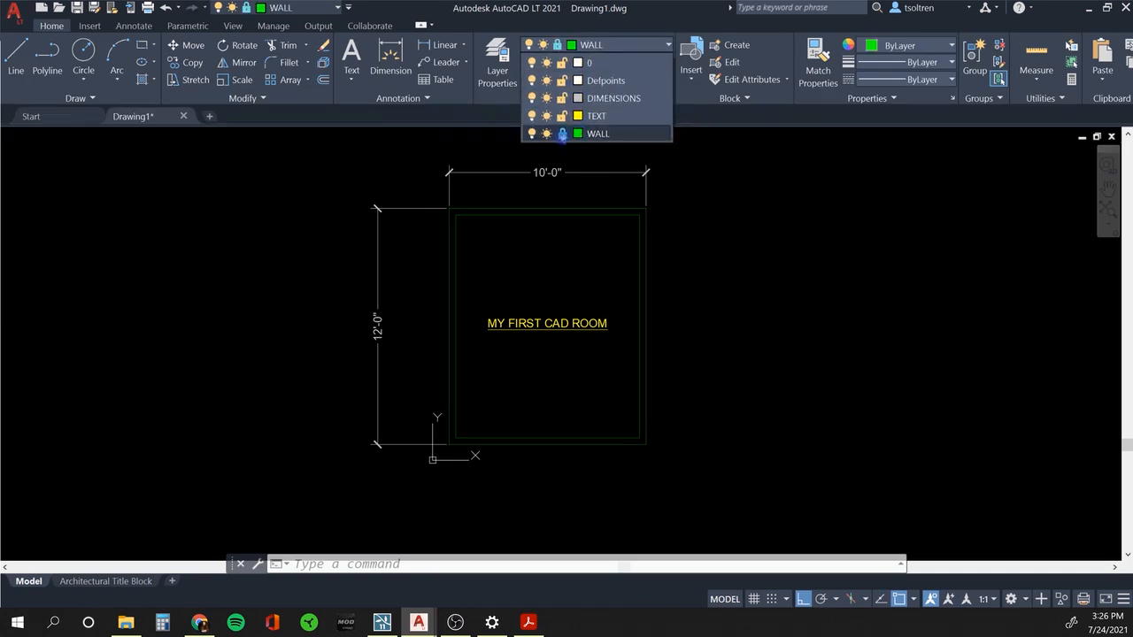
pyautogui.click(561, 134)
pyautogui.click(706, 187)
pyautogui.press('Escape')
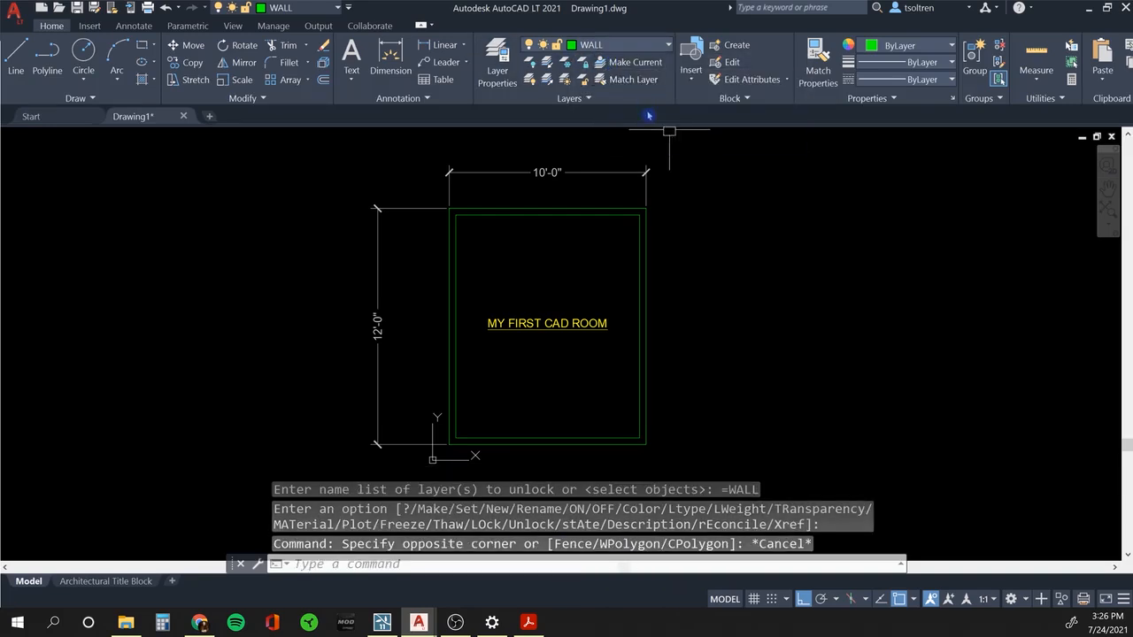
# Switch the current layer to TEXT, to DIMENSIONS and back to WALL in the Layer Properties Manager, and close it.
pyautogui.write('LA')
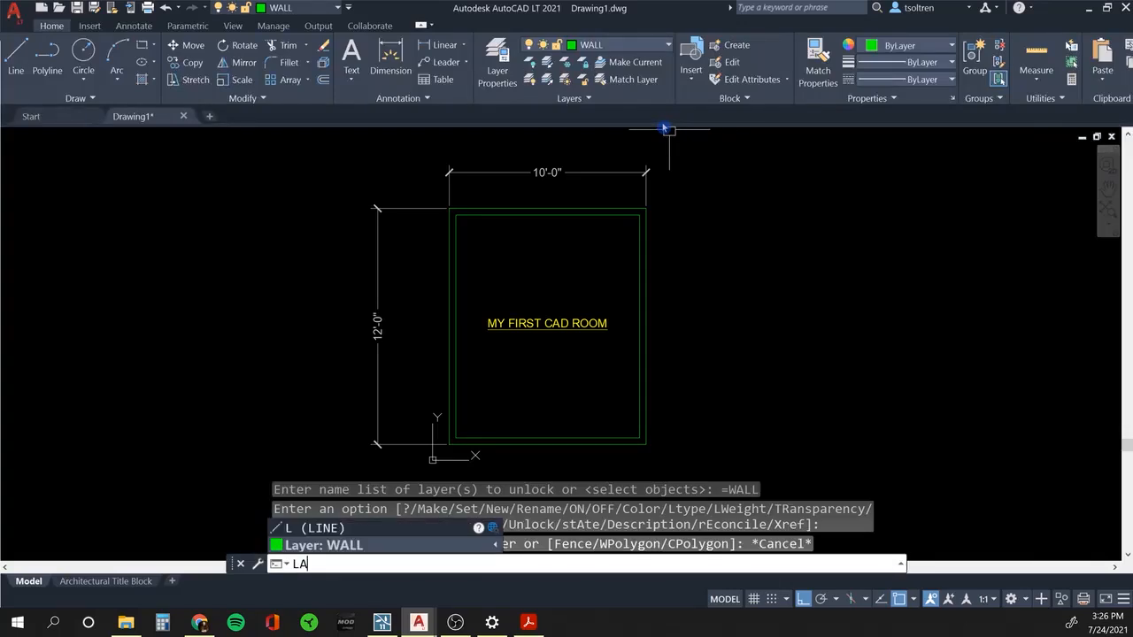
pyautogui.press('Return')
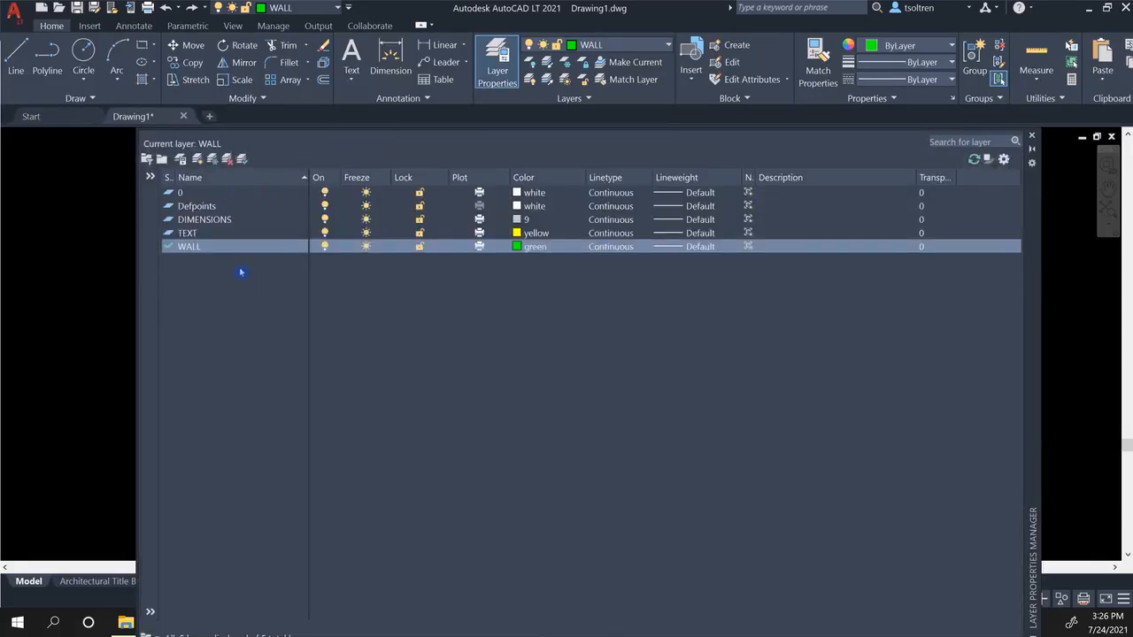
pyautogui.doubleClick(204, 235)
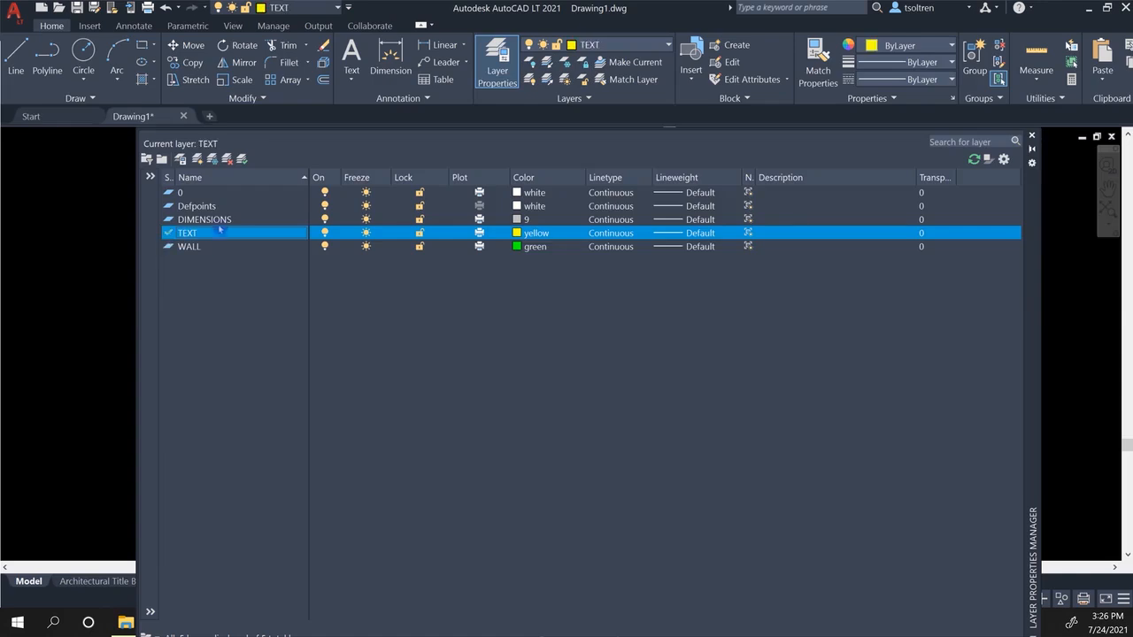
pyautogui.click(222, 223)
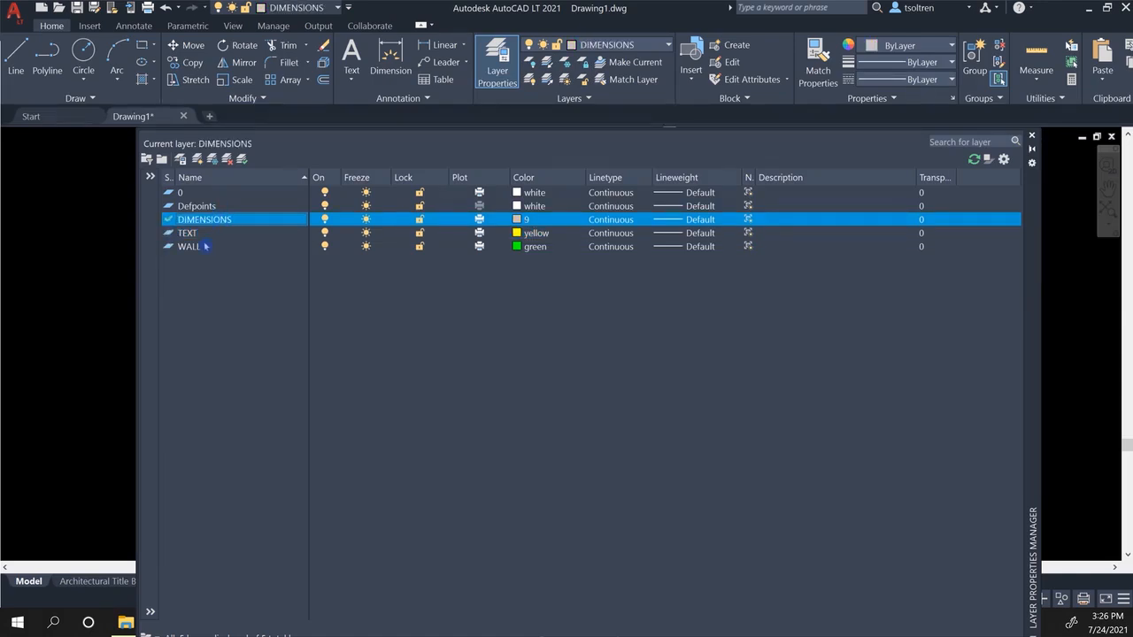
pyautogui.doubleClick(205, 247)
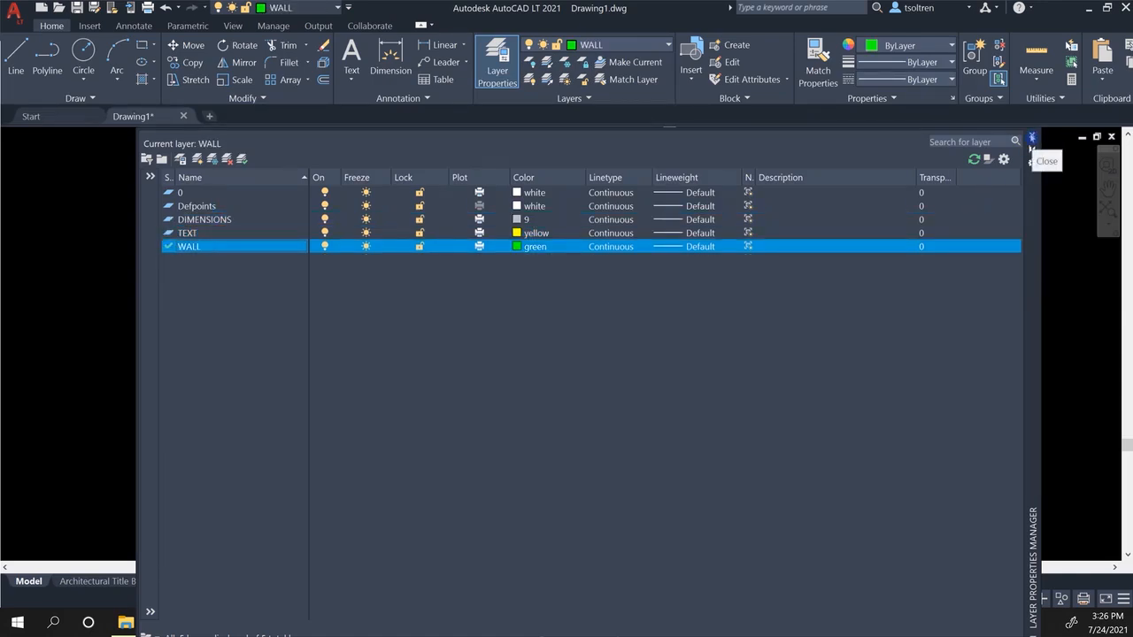
pyautogui.click(1031, 137)
pyautogui.click(839, 263)
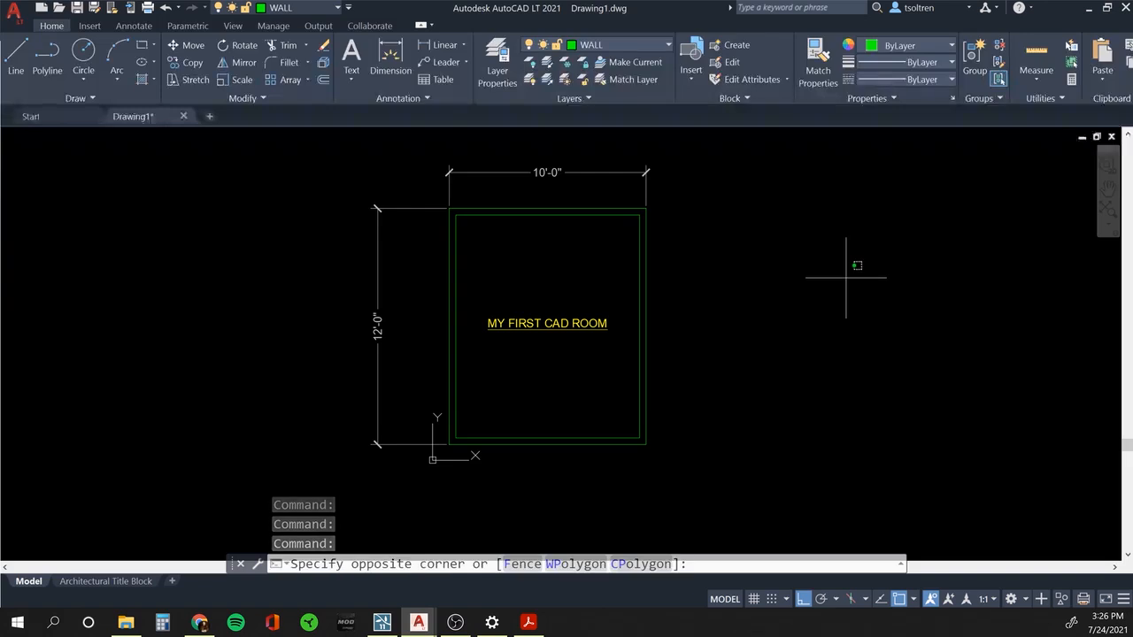
pyautogui.press('Escape')
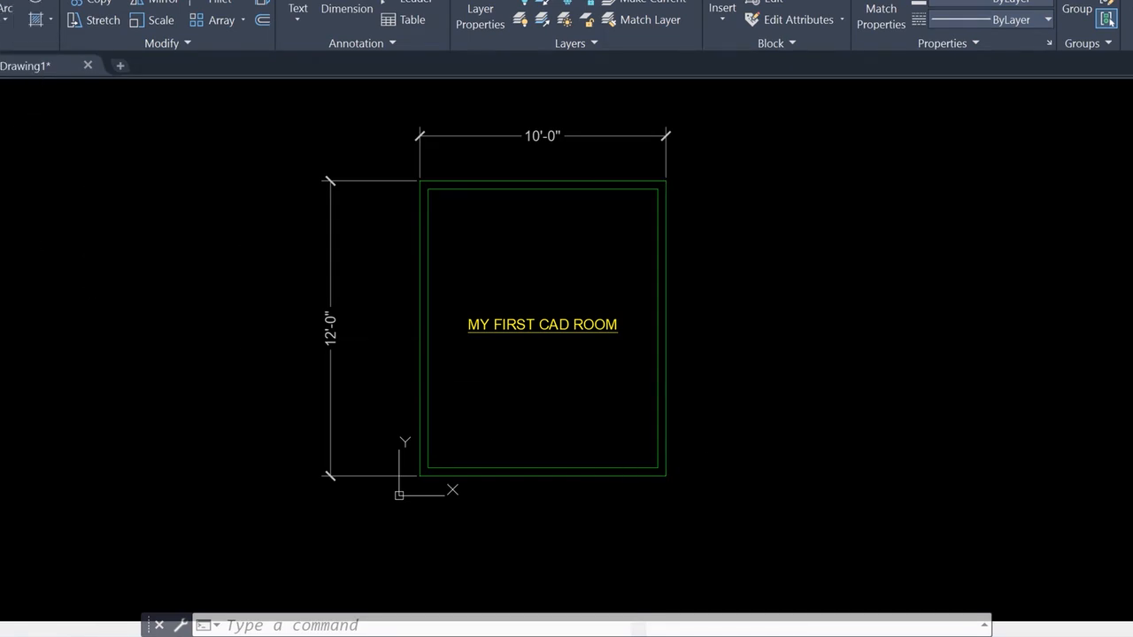
# Draw a vertical line across the room's bottom wall, from the inner wall line's midpoint to the outer wall line.
pyautogui.write('l')
pyautogui.press('Return')
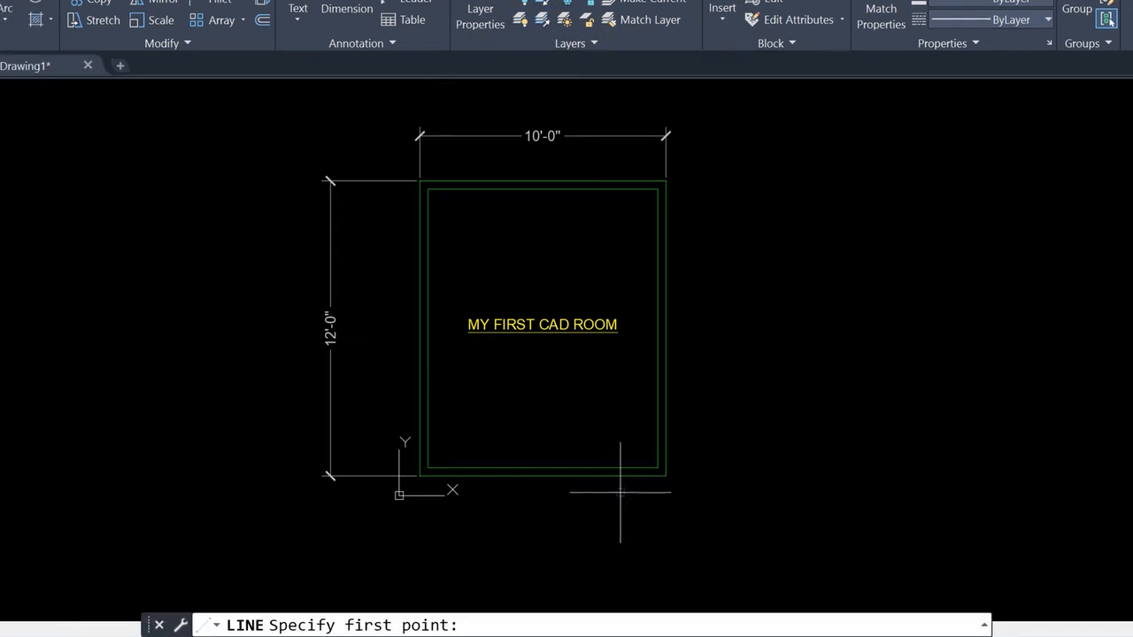
pyautogui.click(542, 467)
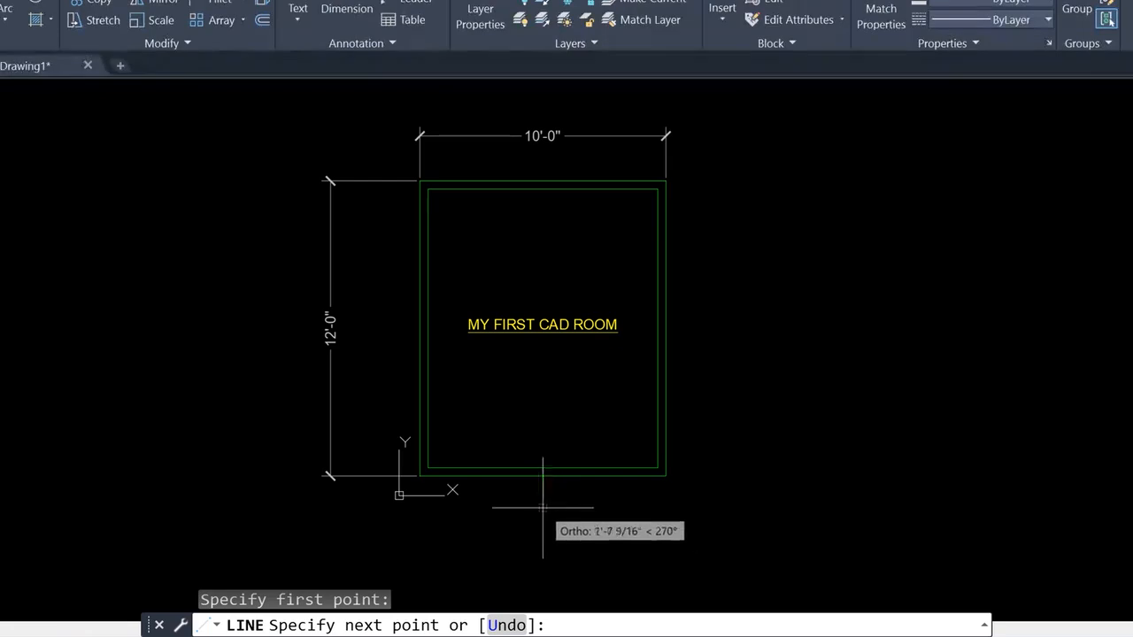
pyautogui.scroll(2, 540, 515)
pyautogui.scroll(2, 531, 469)
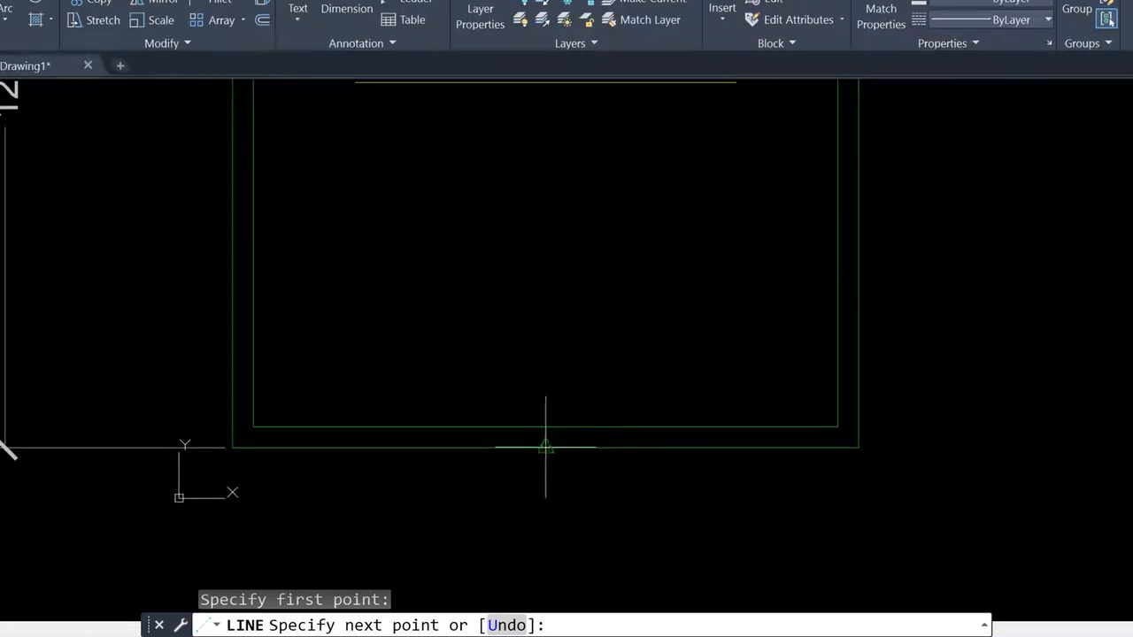
pyautogui.click(545, 447)
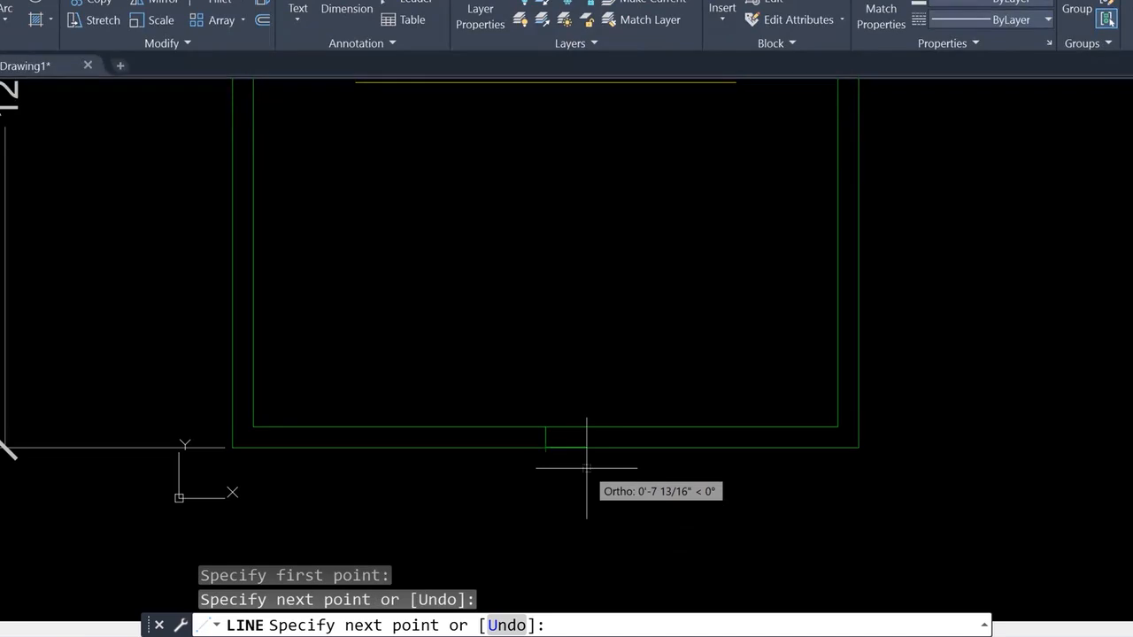
pyautogui.press('Escape')
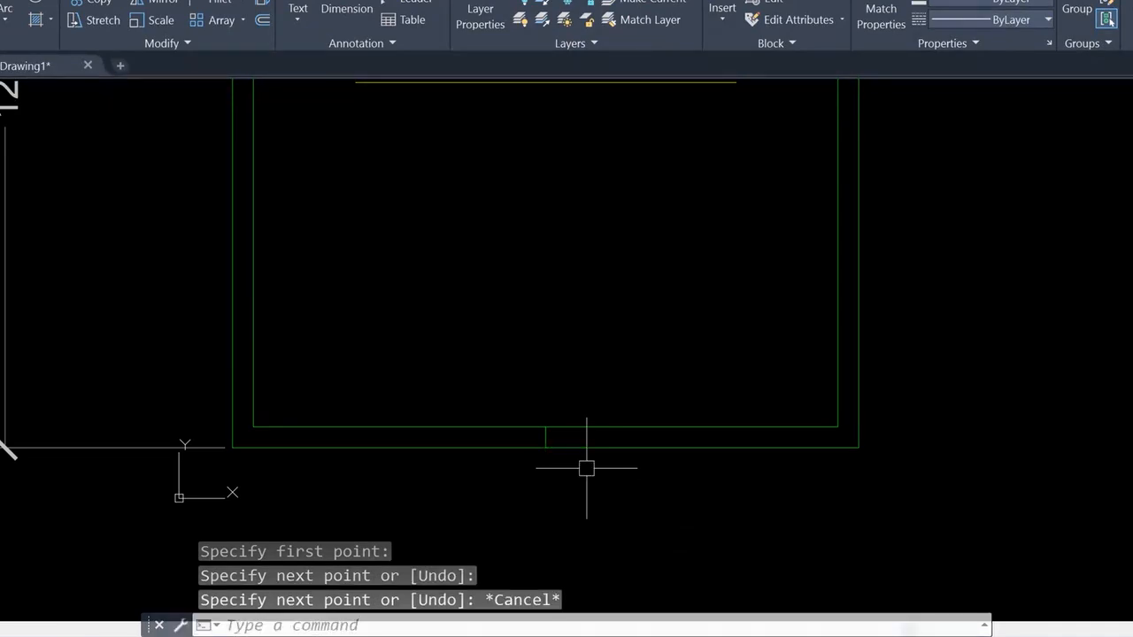
# Offset the short line across the bottom wall 3' to the right to mark the door opening's other side.
pyautogui.write('o')
pyautogui.press('Return')
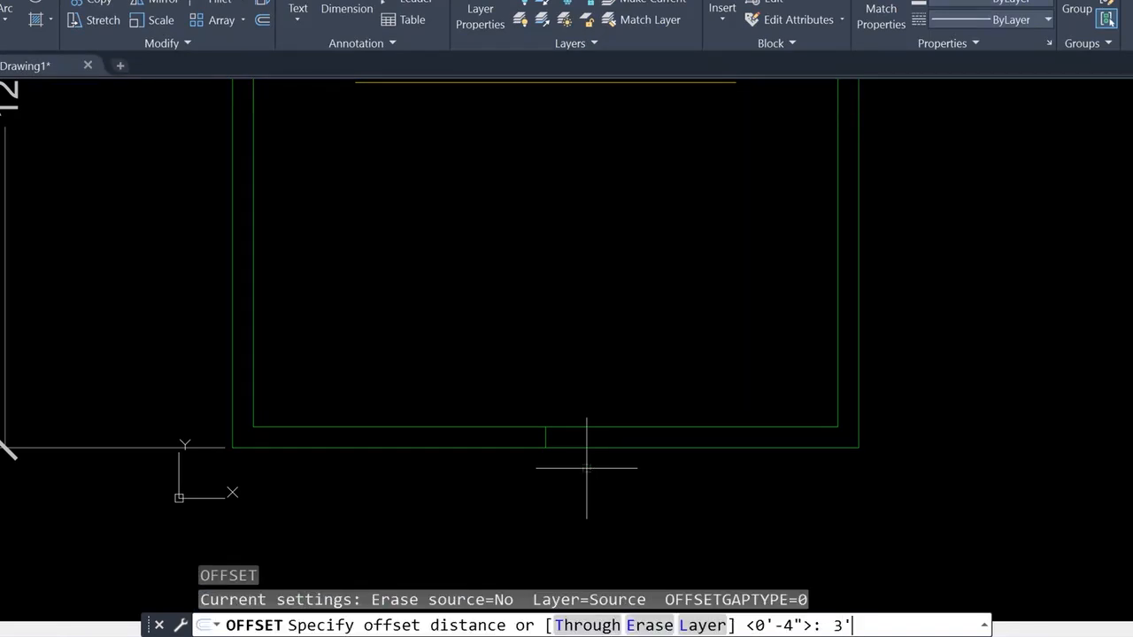
pyautogui.press('Return')
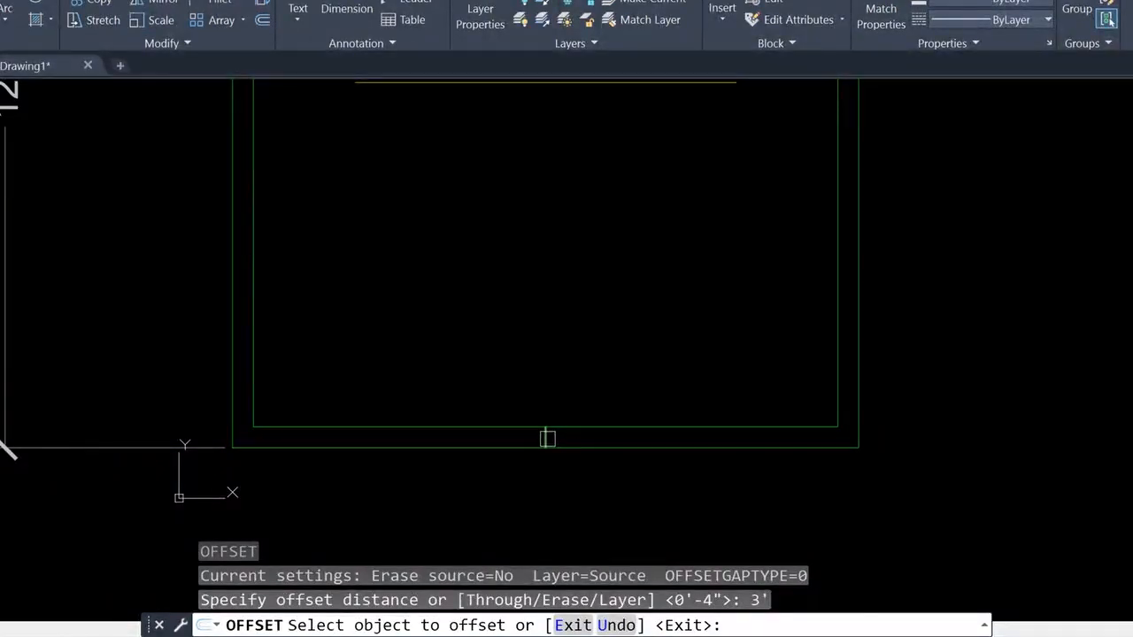
pyautogui.click(547, 438)
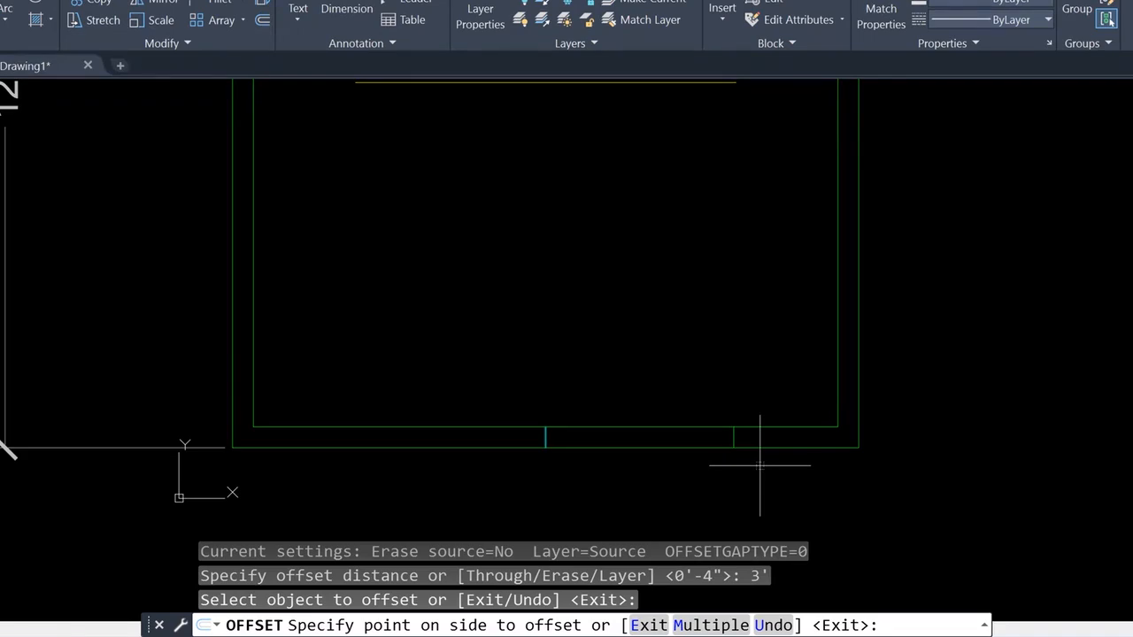
pyautogui.click(760, 465)
pyautogui.press('Escape')
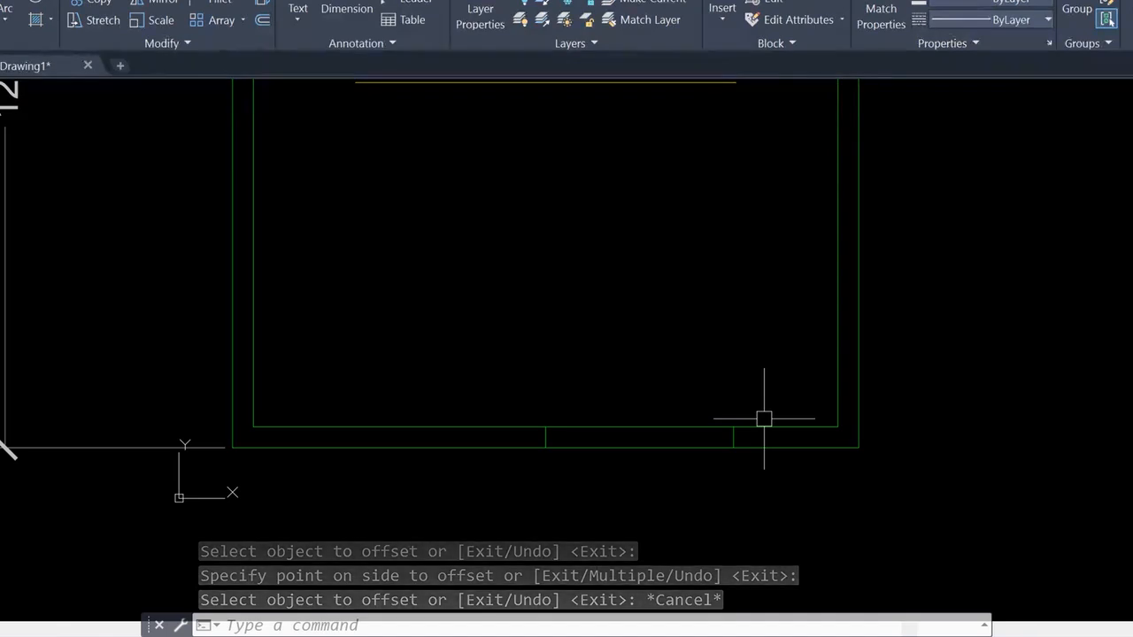
# Trim the inner and outer bottom wall lines between the two short lines to open the doorway.
pyautogui.write('TRIM')
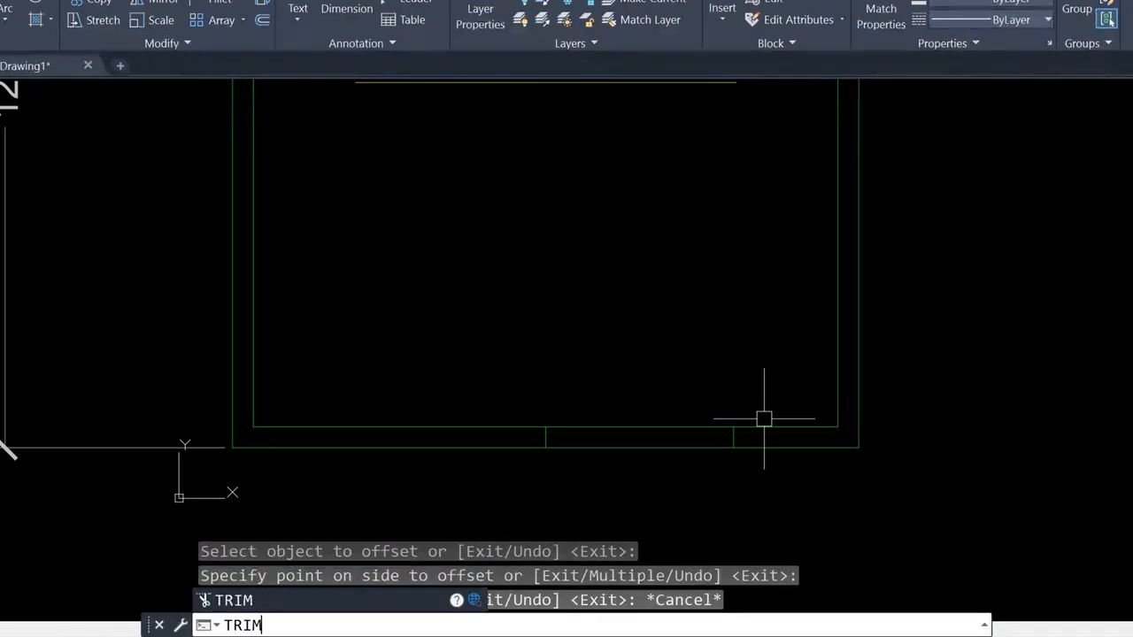
pyautogui.press('Return')
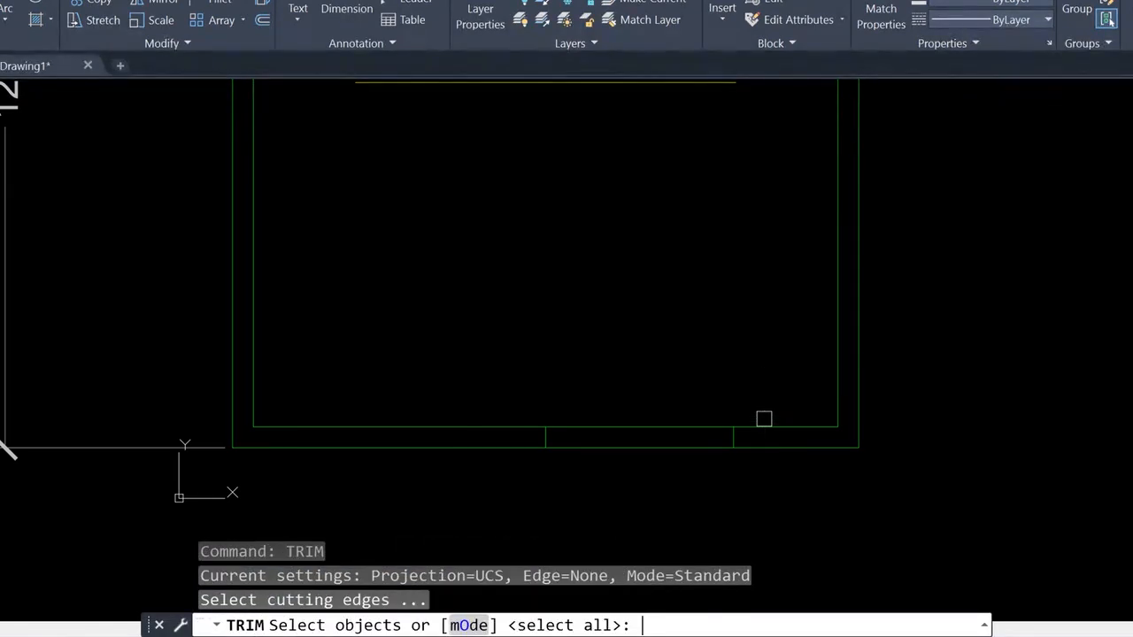
pyautogui.click(768, 381)
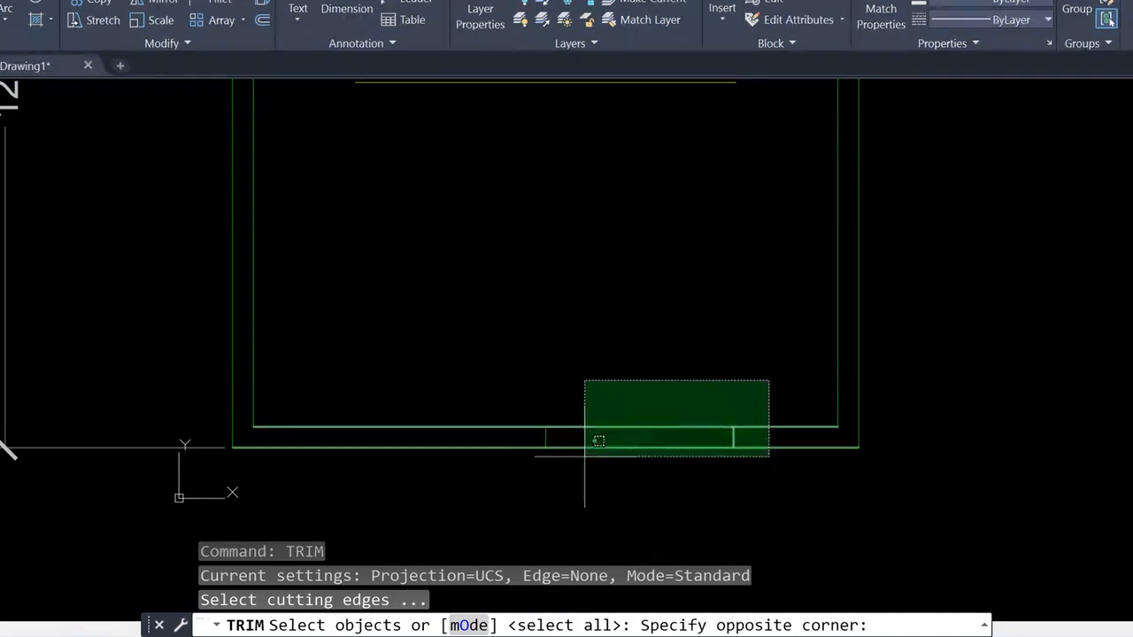
pyautogui.click(524, 484)
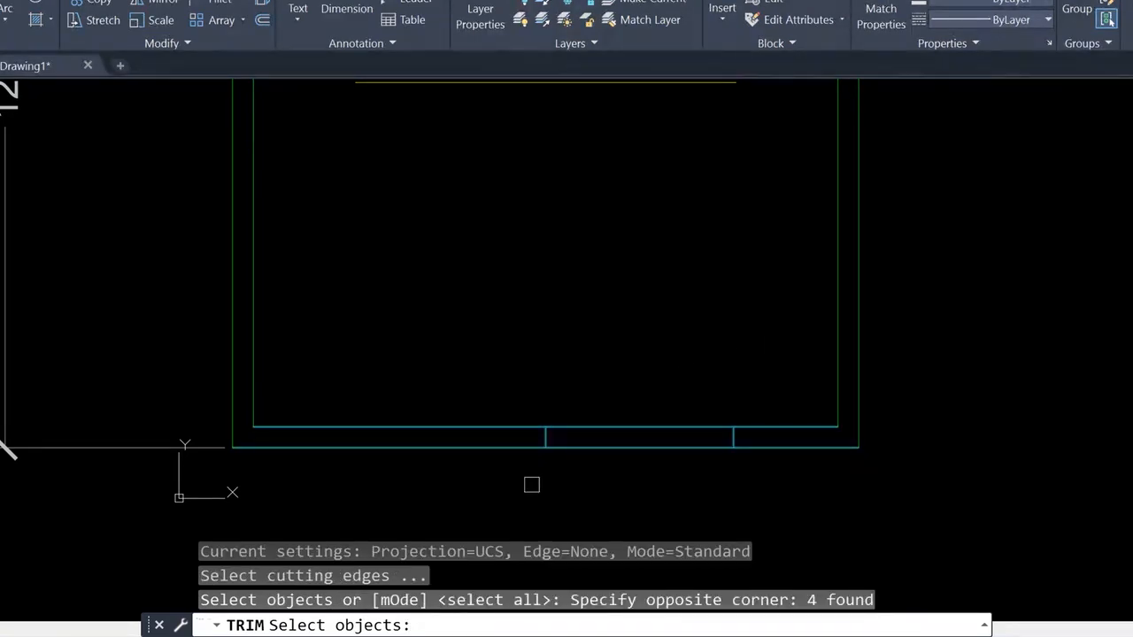
pyautogui.press('Return')
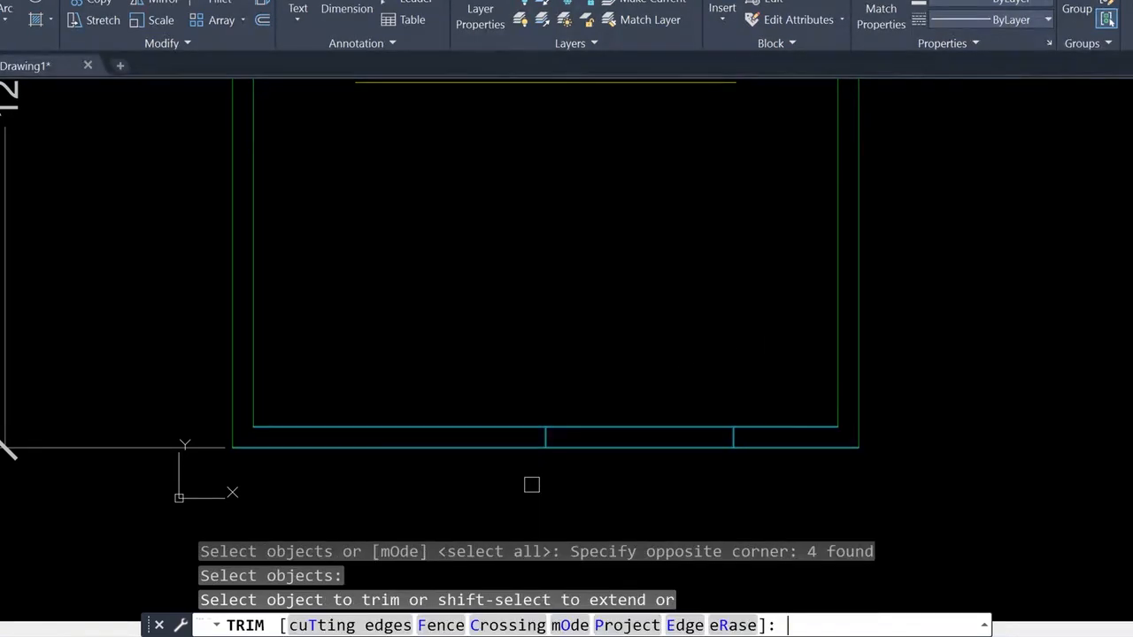
pyautogui.click(621, 447)
pyautogui.click(627, 428)
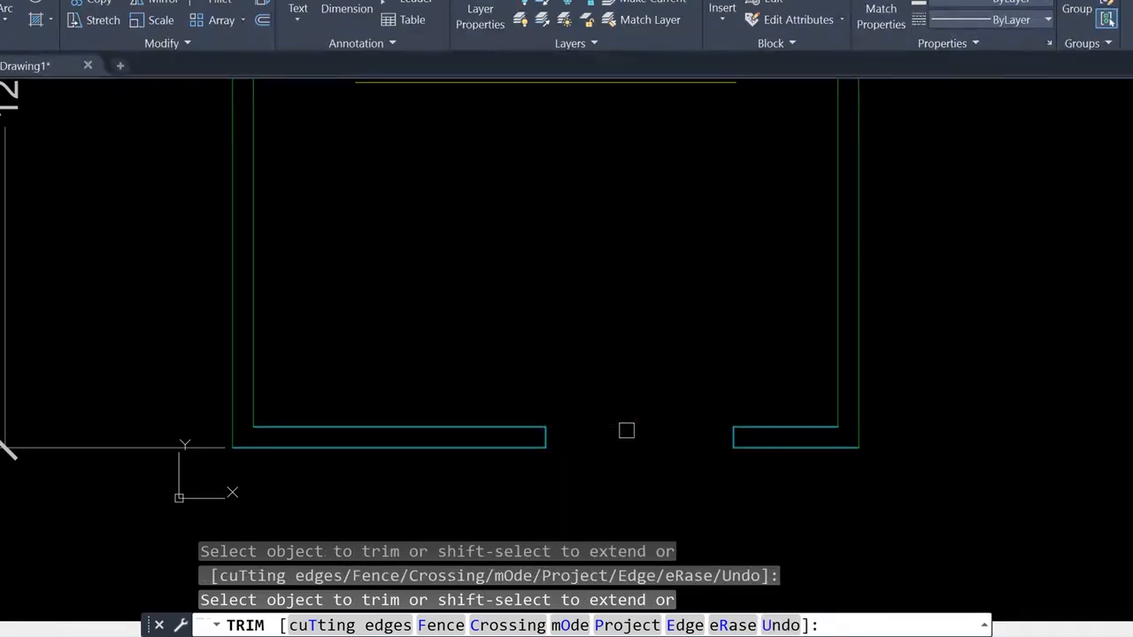
pyautogui.click(718, 449)
pyautogui.press('Escape')
# Create a new layer named DOOR with the colour magenta, and close the Layer Properties Manager.
pyautogui.scroll(-2, 714, 455)
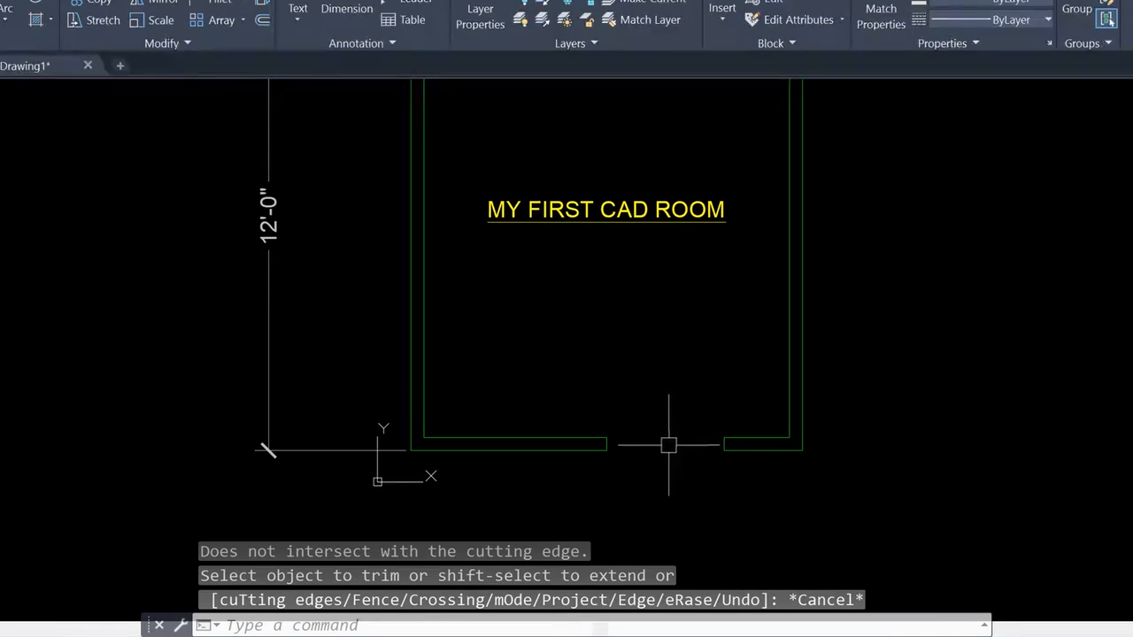
pyautogui.scroll(2, 713, 512)
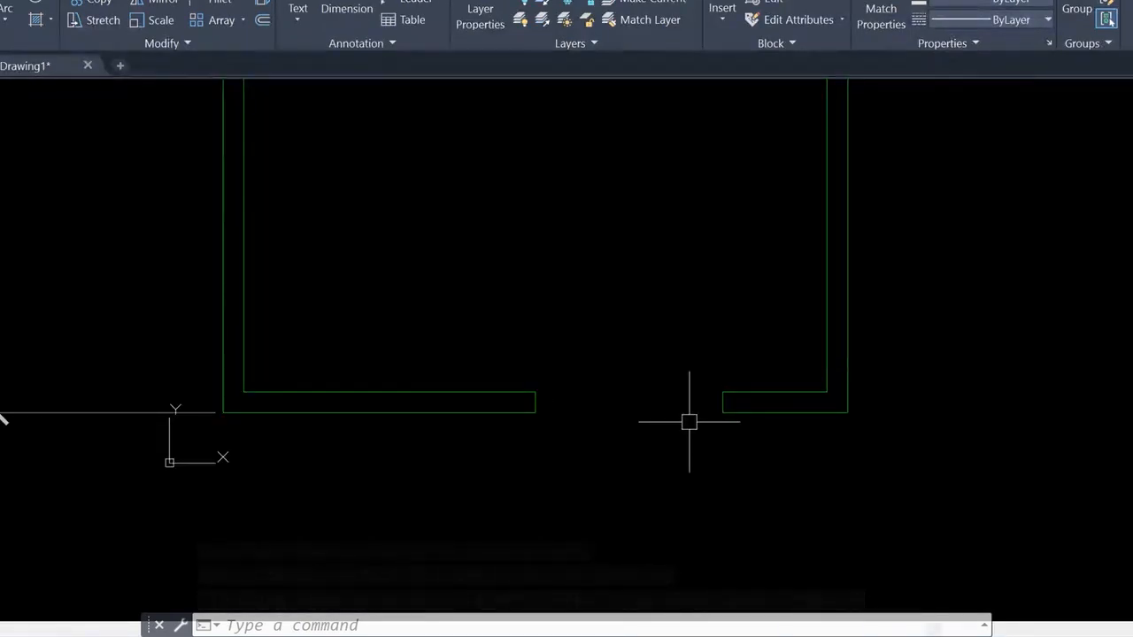
pyautogui.moveTo(687, 410); pyautogui.dragTo(673, 387, button='middle')
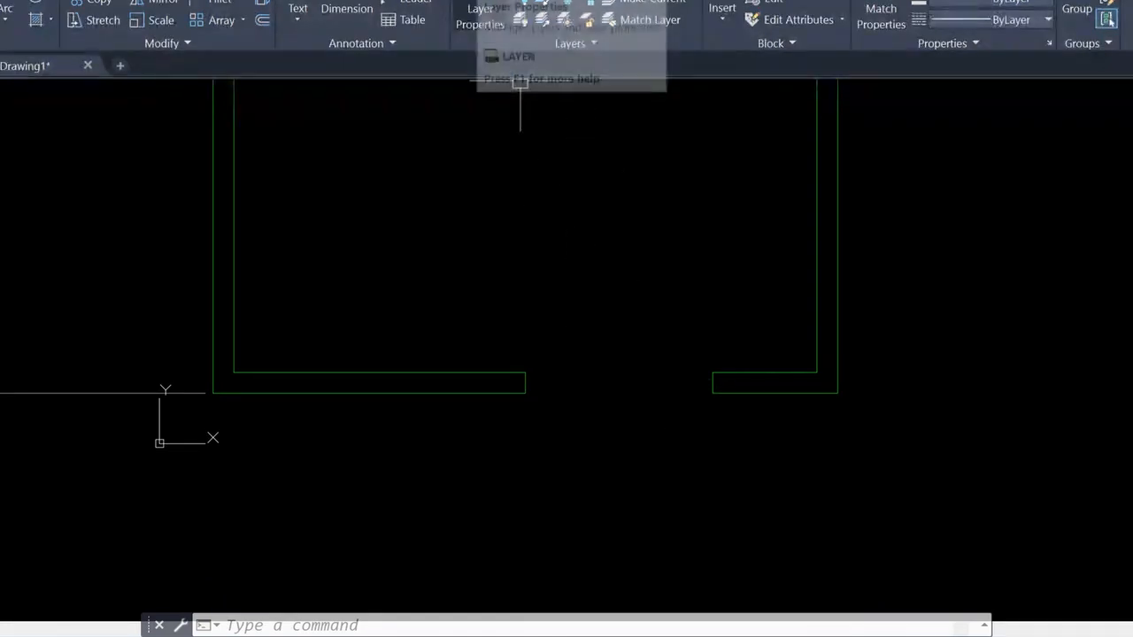
pyautogui.click(480, 15)
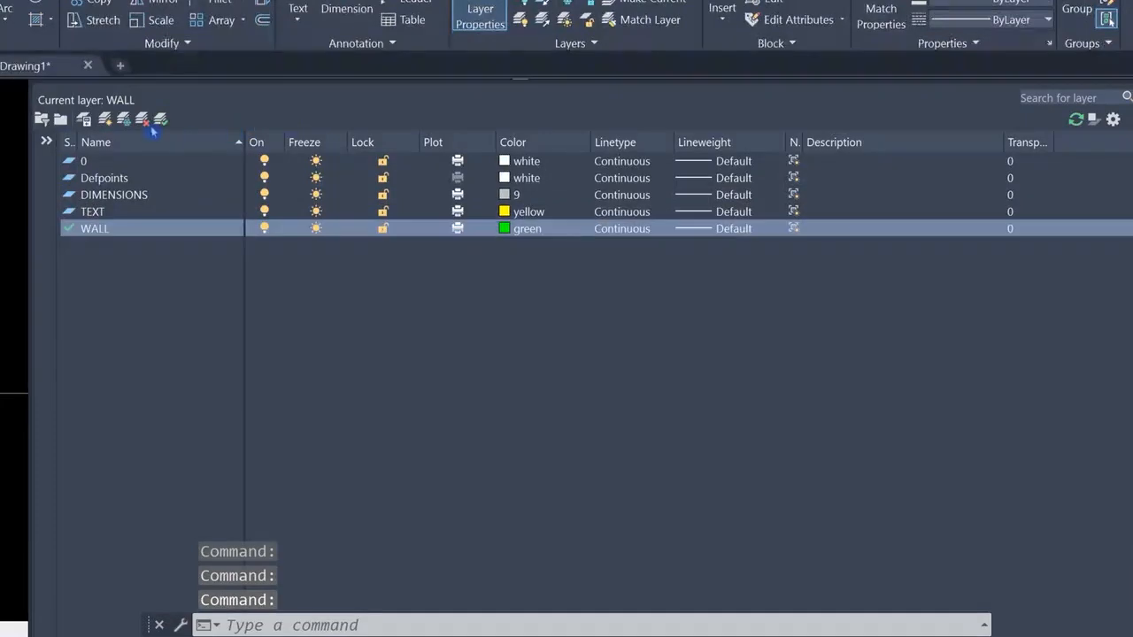
pyautogui.click(105, 119)
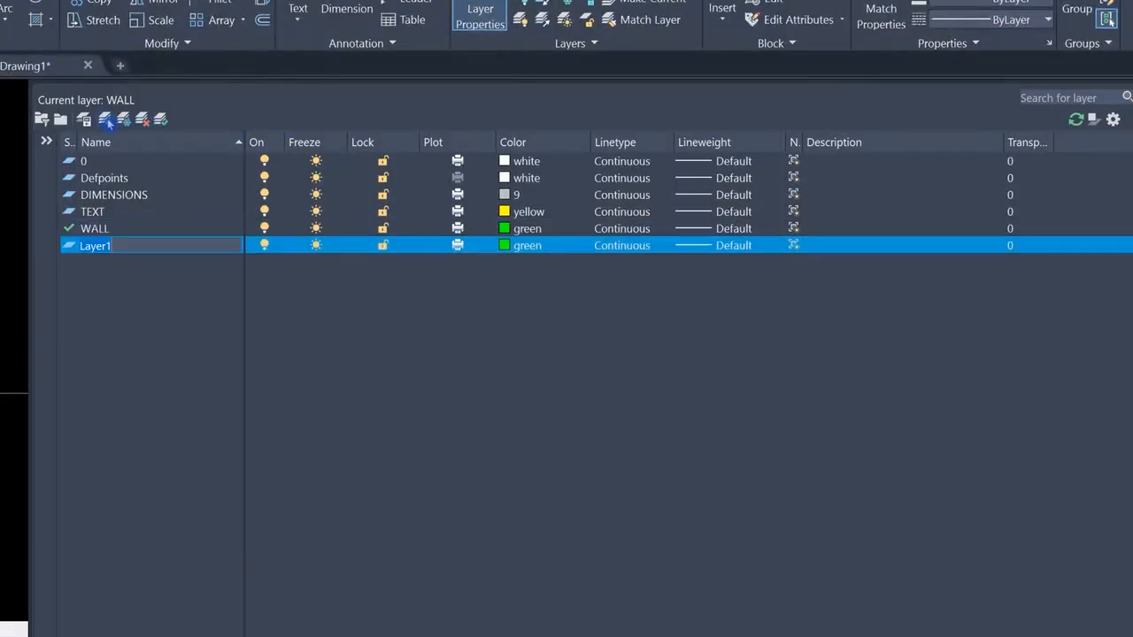
pyautogui.write('DOOR')
pyautogui.press('Return')
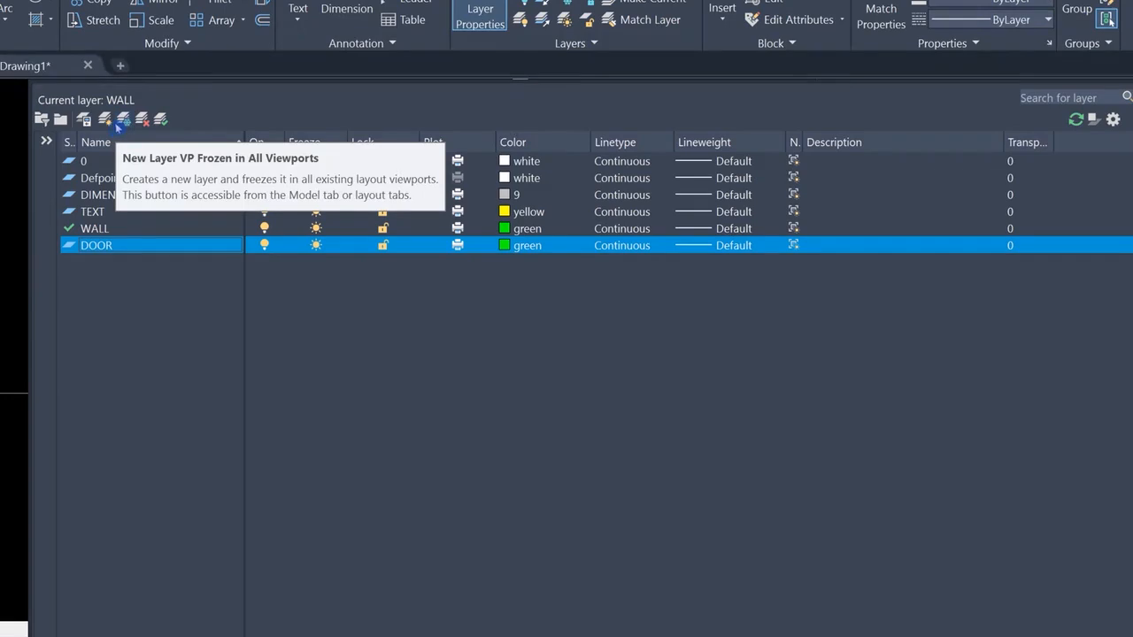
pyautogui.click(505, 246)
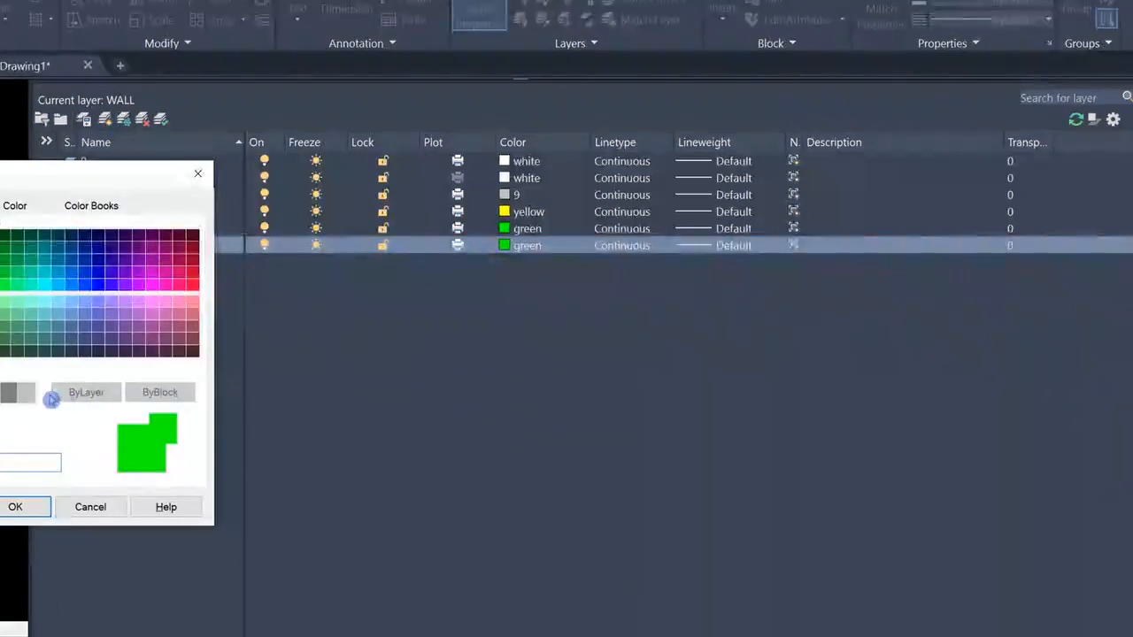
pyautogui.click(168, 281)
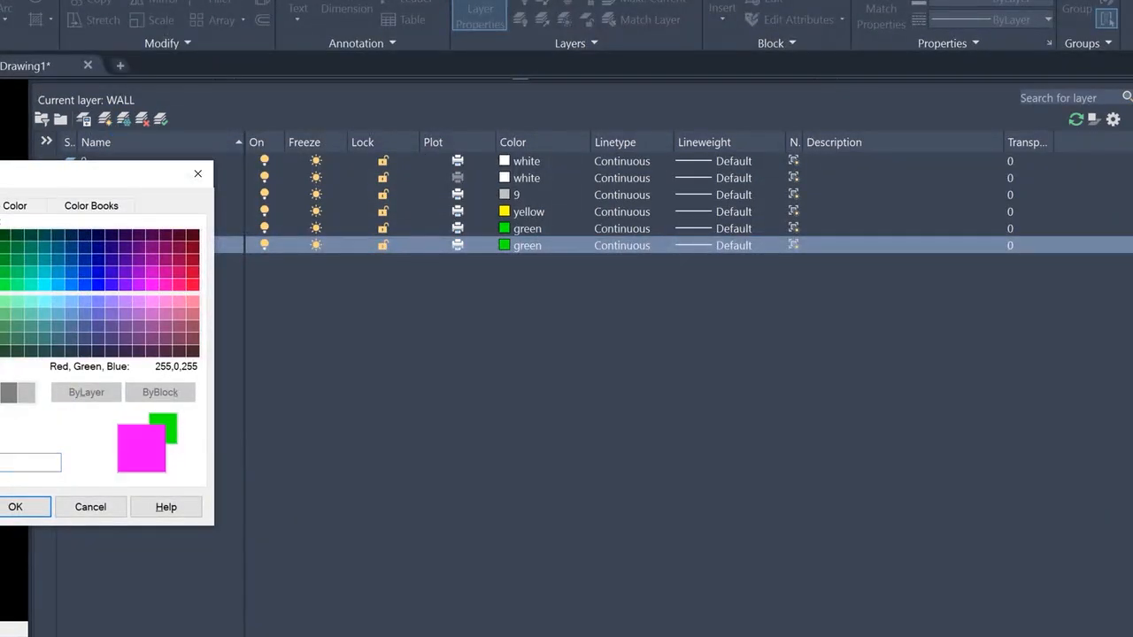
pyautogui.click(14, 506)
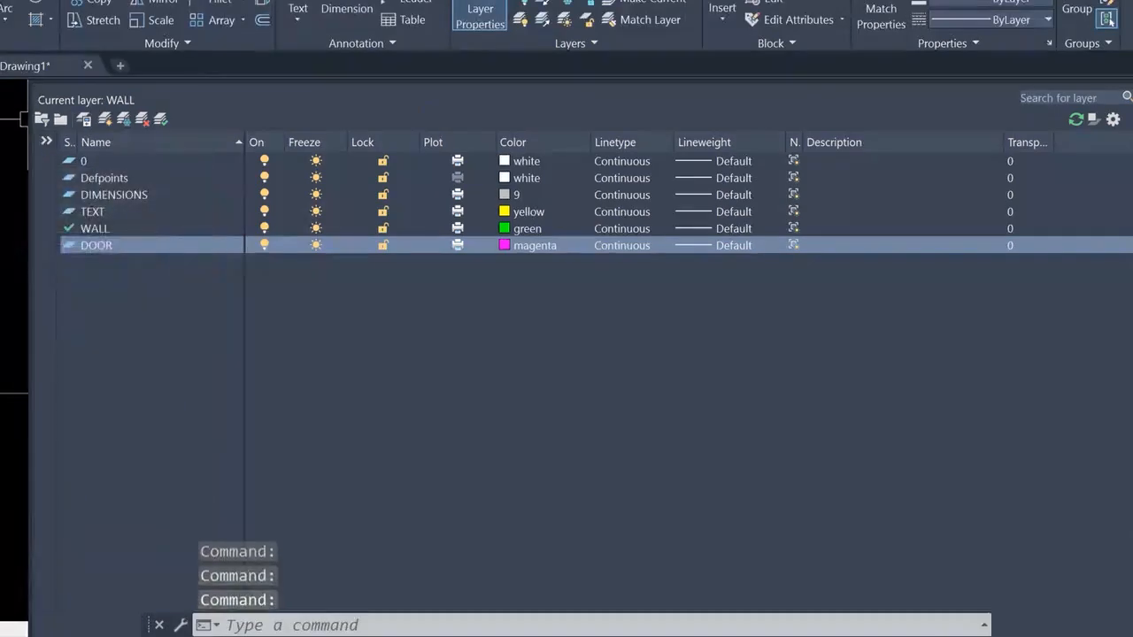
pyautogui.click(1132, 92)
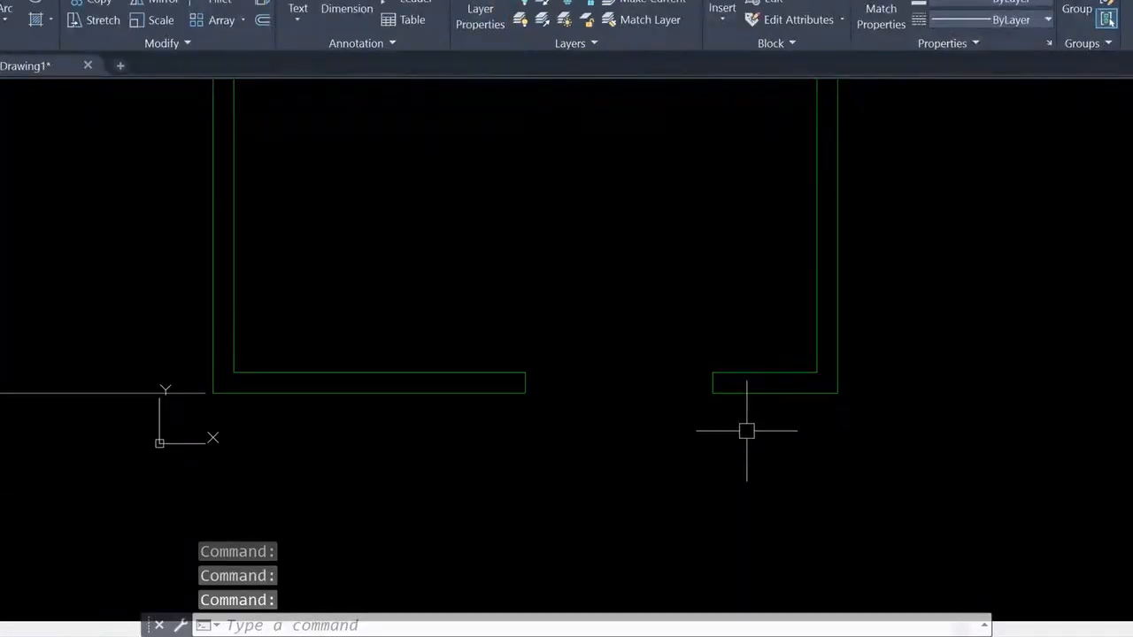
pyautogui.write('L')
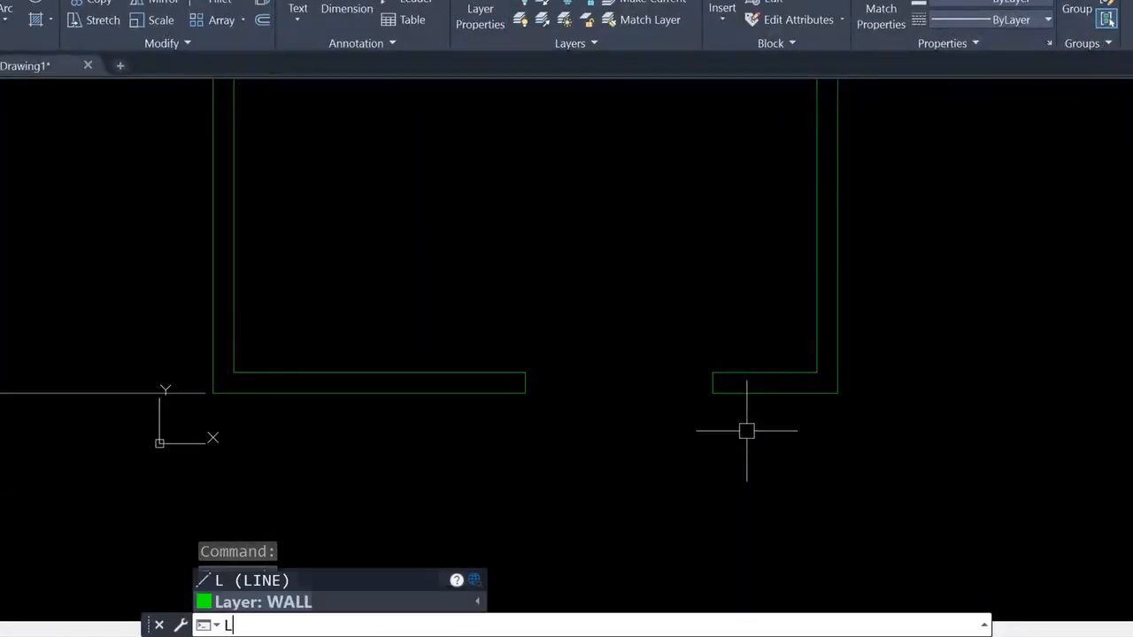
pyautogui.press('Return')
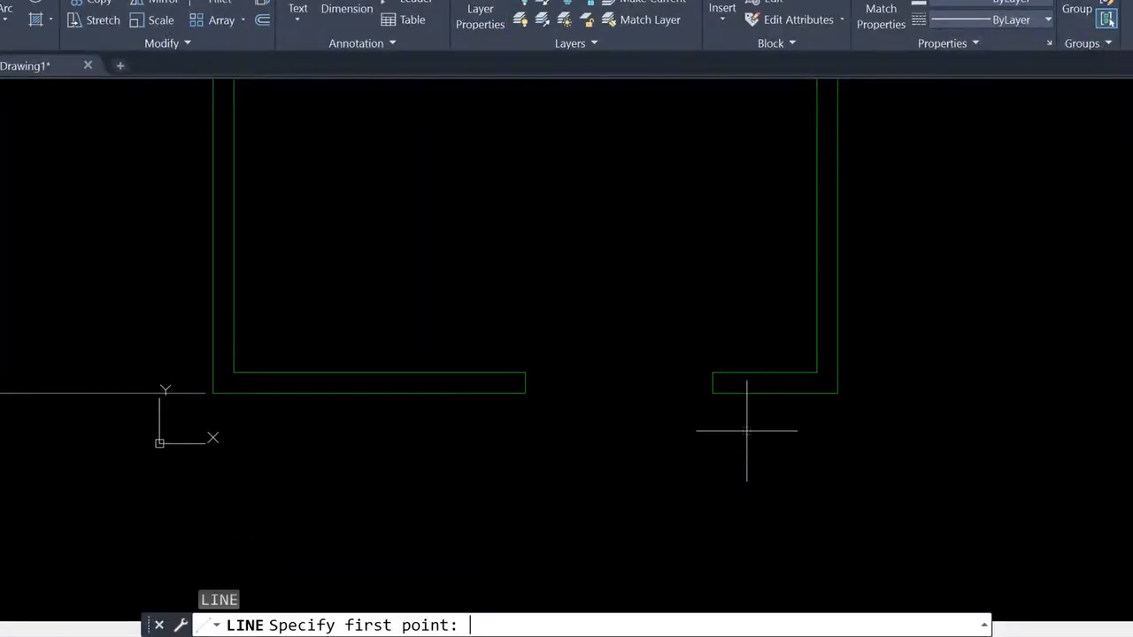
pyautogui.click(712, 392)
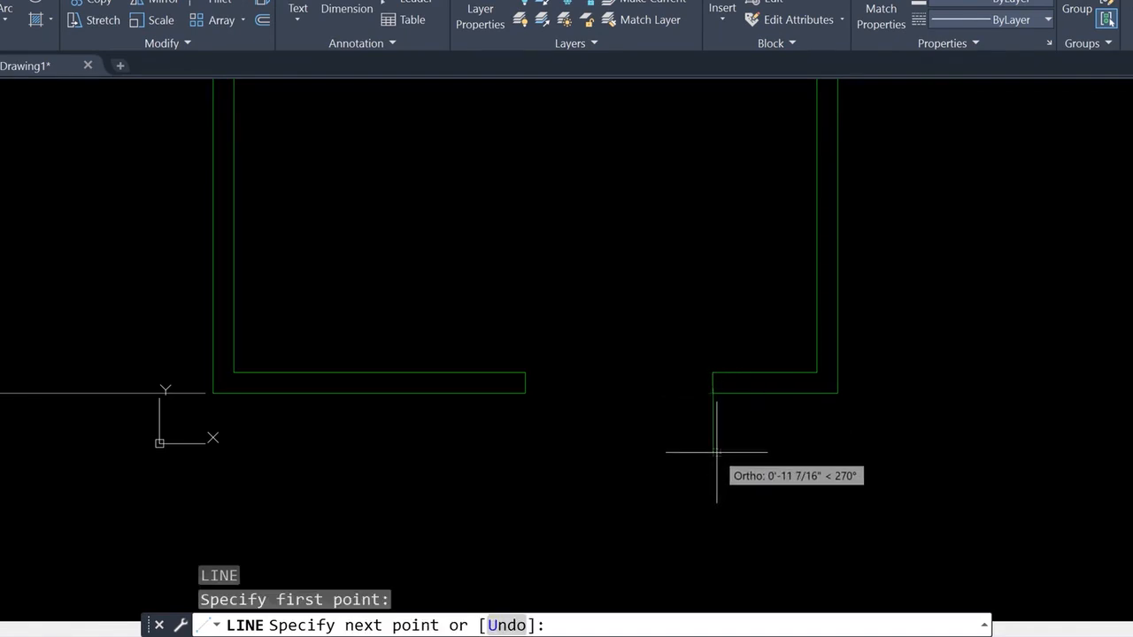
pyautogui.press('Escape')
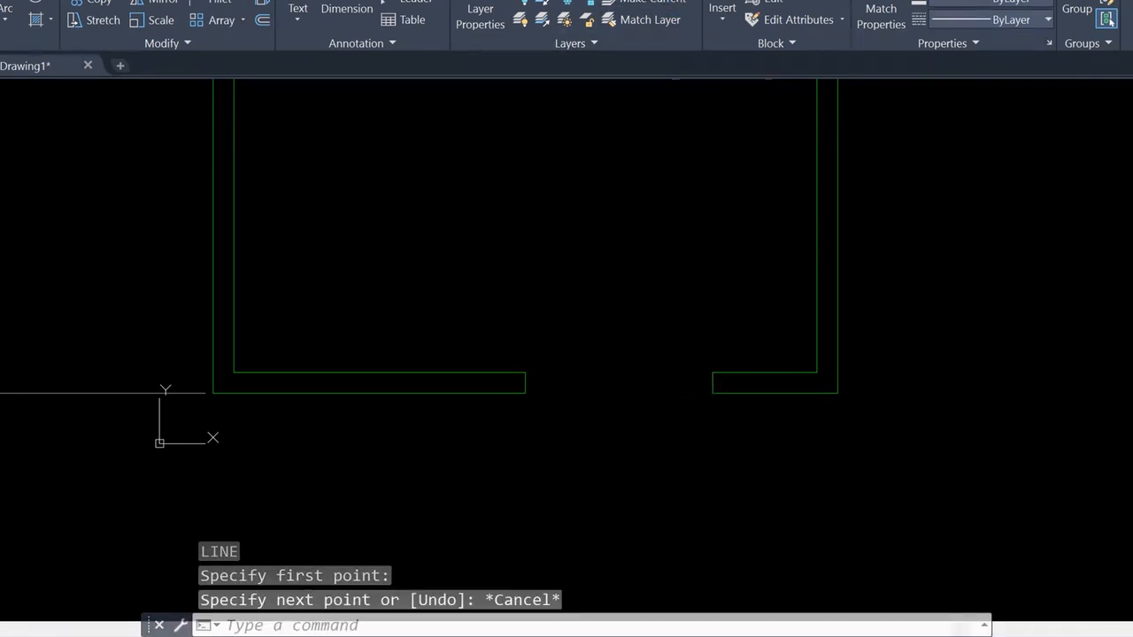
# Make DOOR the current layer.
pyautogui.click(688, 1)
pyautogui.click(637, 65)
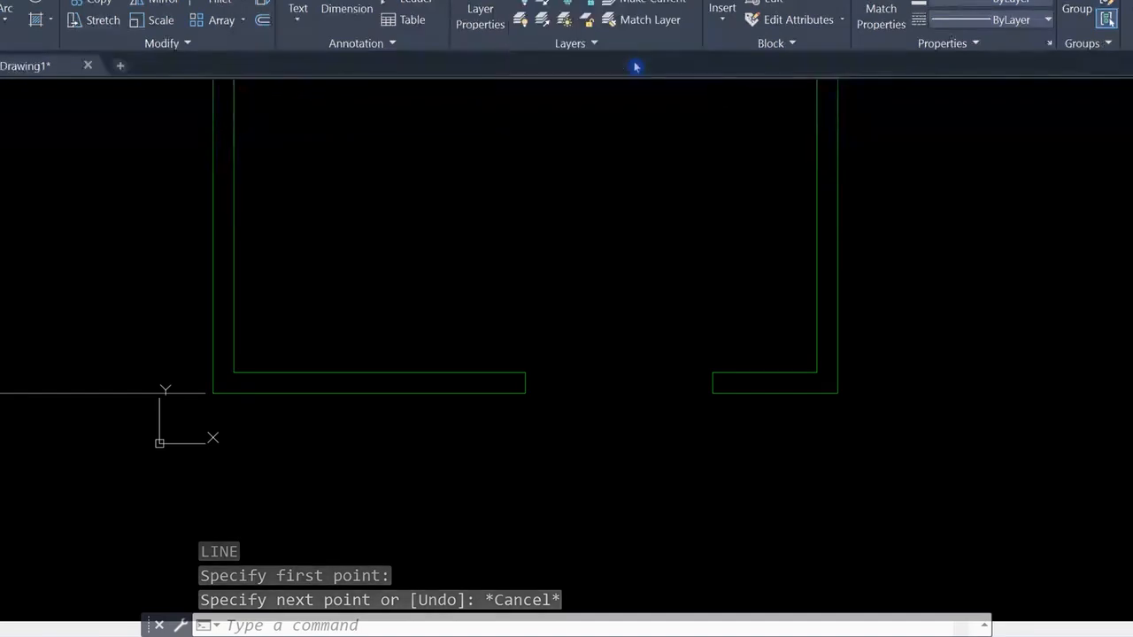
pyautogui.press('Escape')
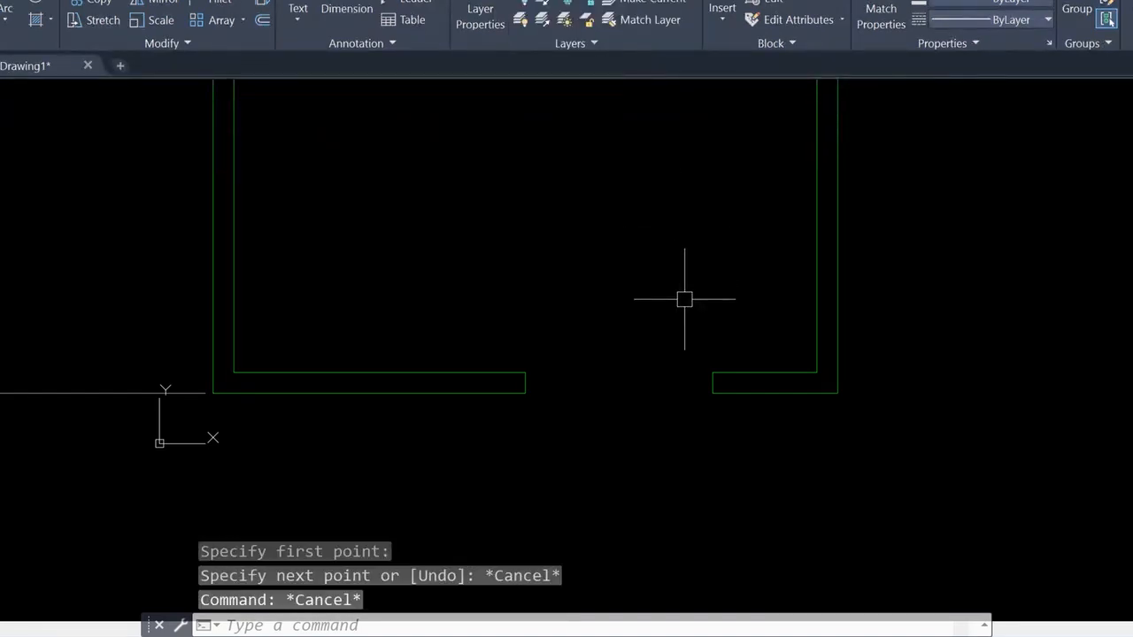
# Draw a 3' line straight down from the outer wall corner on the right side of the door opening.
pyautogui.write('L')
pyautogui.press('Return')
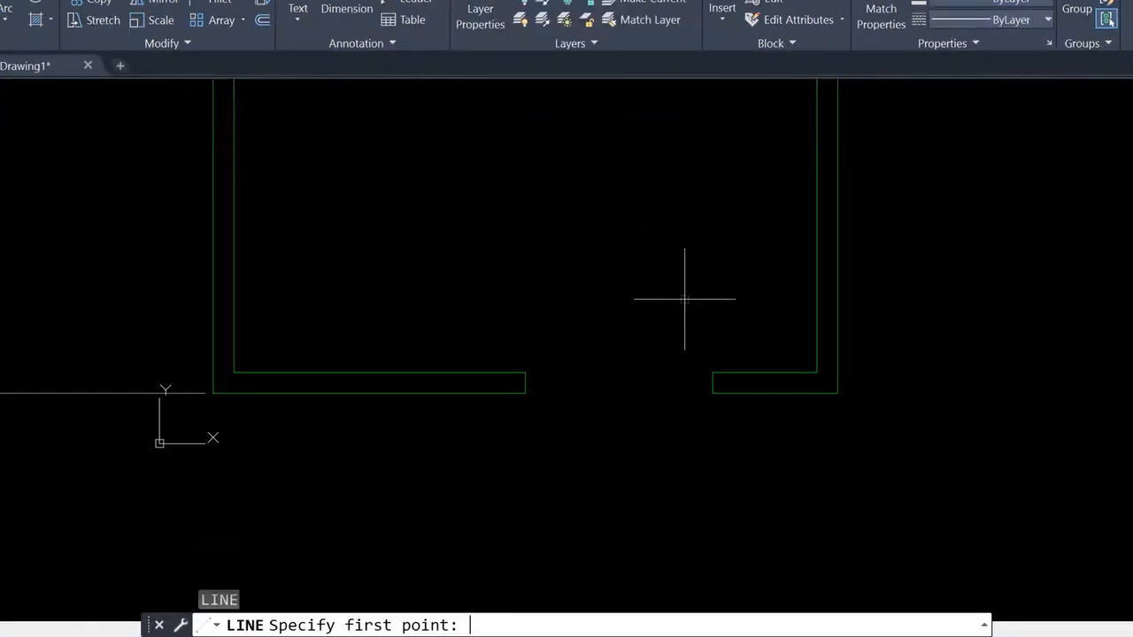
pyautogui.click(713, 392)
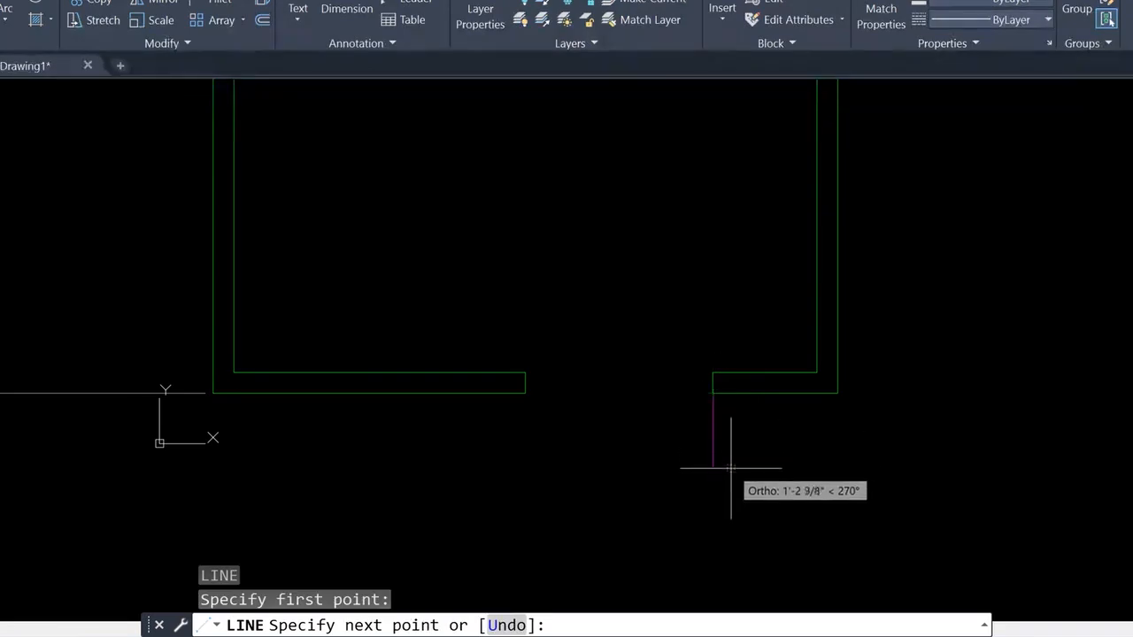
pyautogui.write("3'")
pyautogui.press('Return')
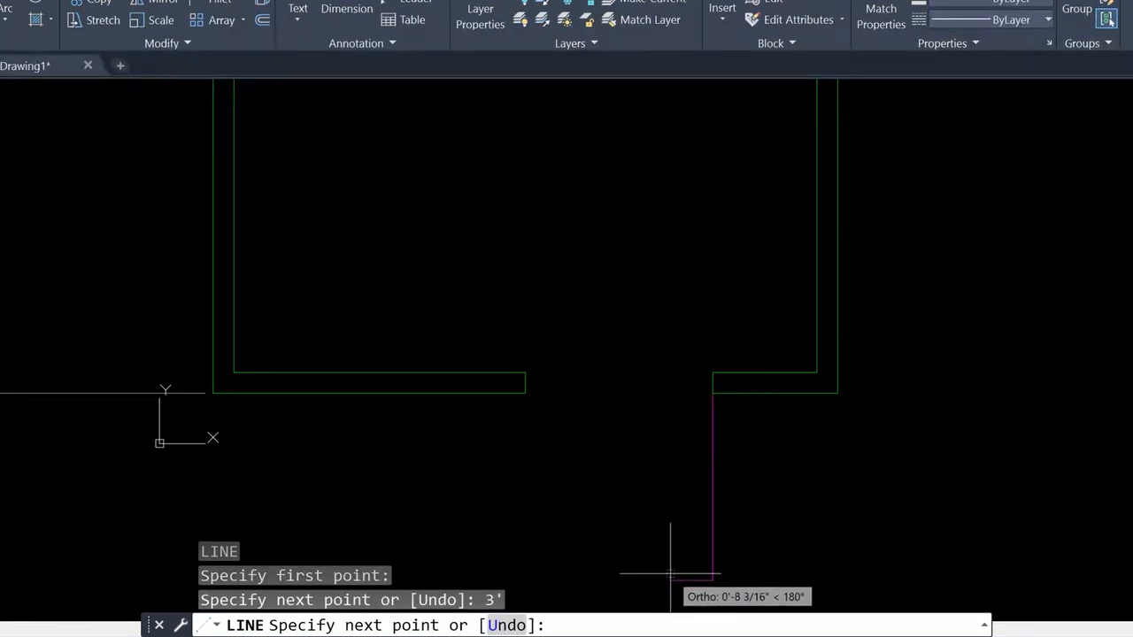
pyautogui.press('Escape')
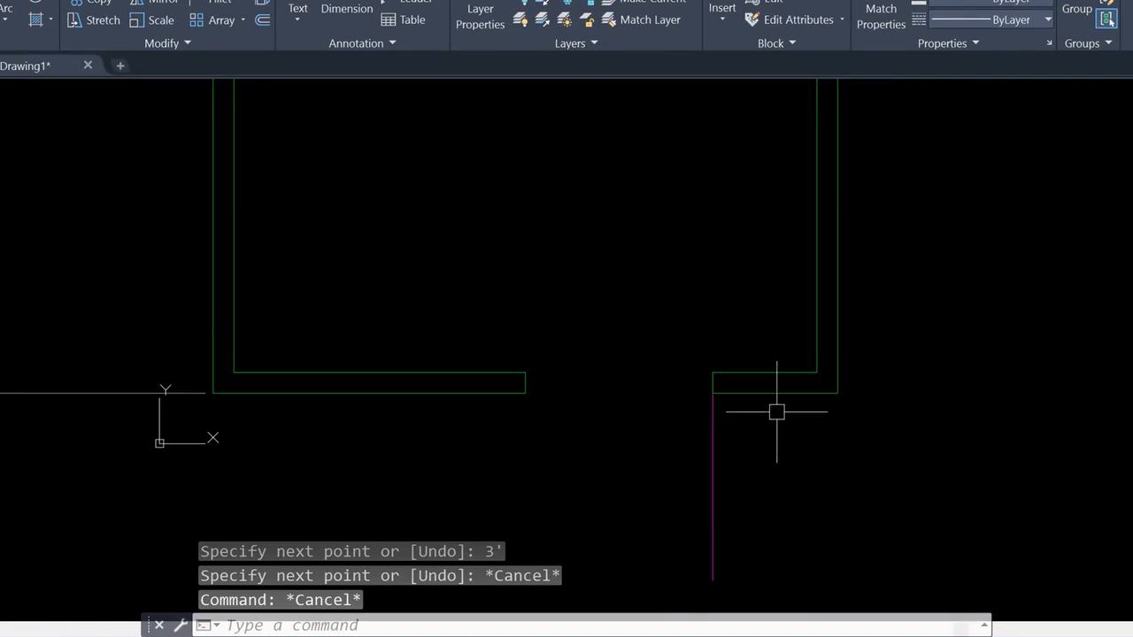
# Offset the 3' door line 1.5" toward the inside of the door opening.
pyautogui.press('Escape')
pyautogui.write('h')
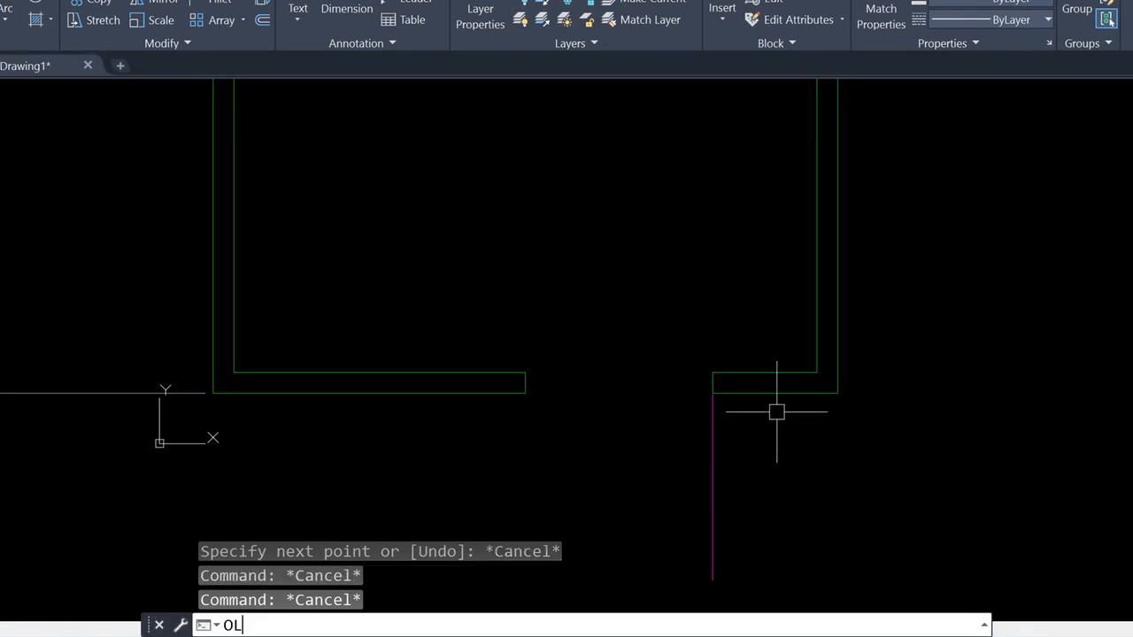
pyautogui.press('Return')
pyautogui.press('Escape')
pyautogui.write('o')
pyautogui.press('Return')
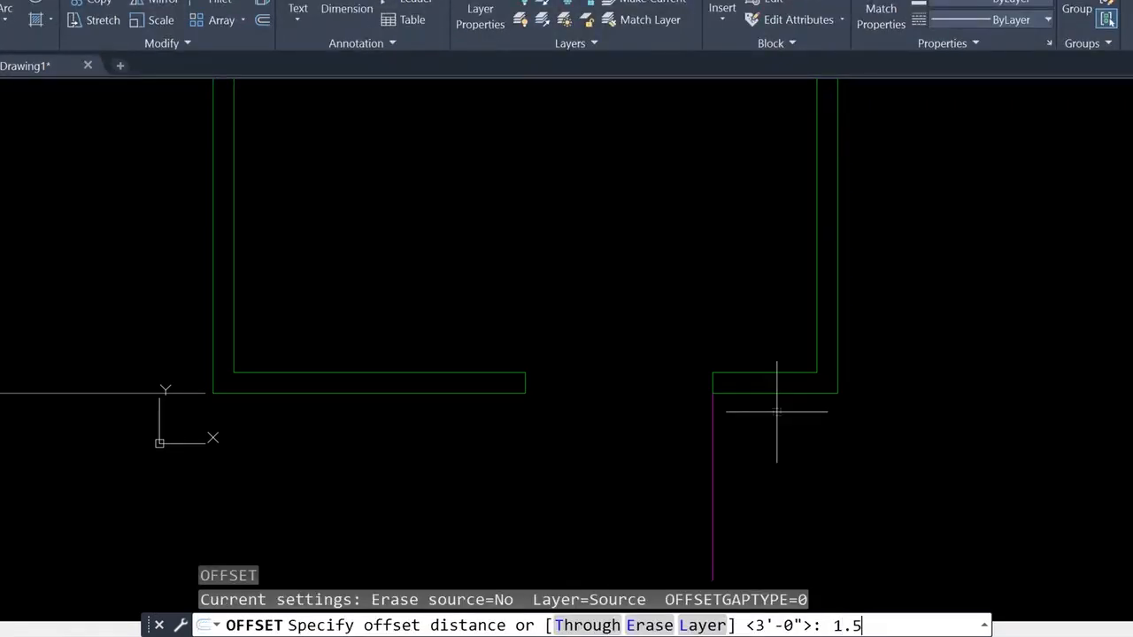
pyautogui.press('Return')
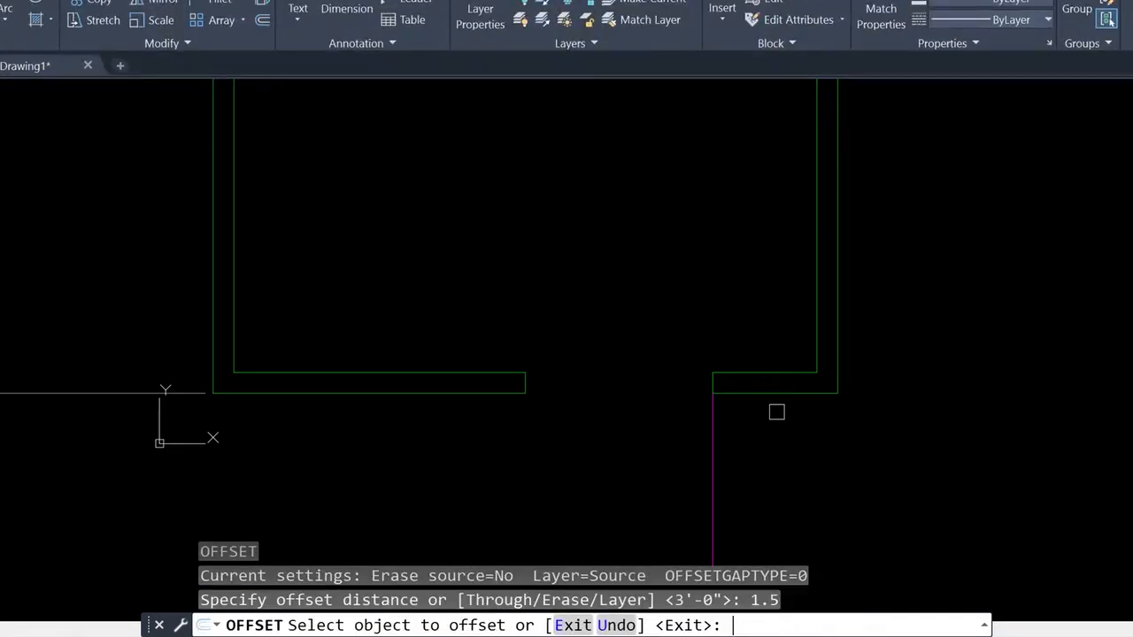
pyautogui.click(713, 416)
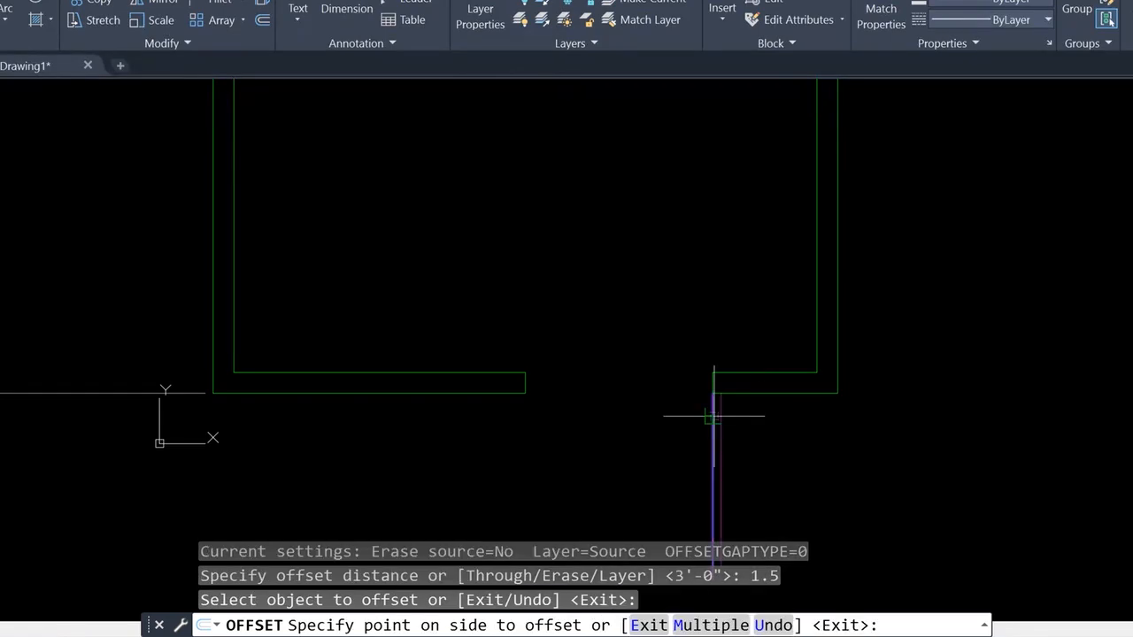
pyautogui.click(636, 416)
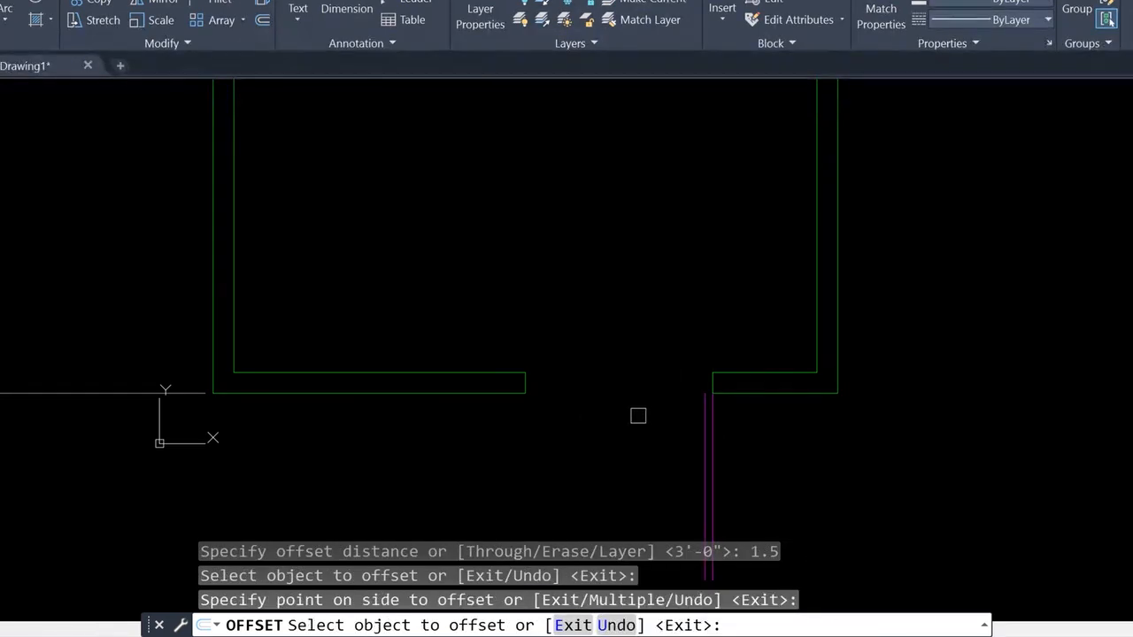
pyautogui.press('Escape')
# Draw a short line joining the upper ends of the two door lines at the wall corner.
pyautogui.write('l')
pyautogui.press('Return')
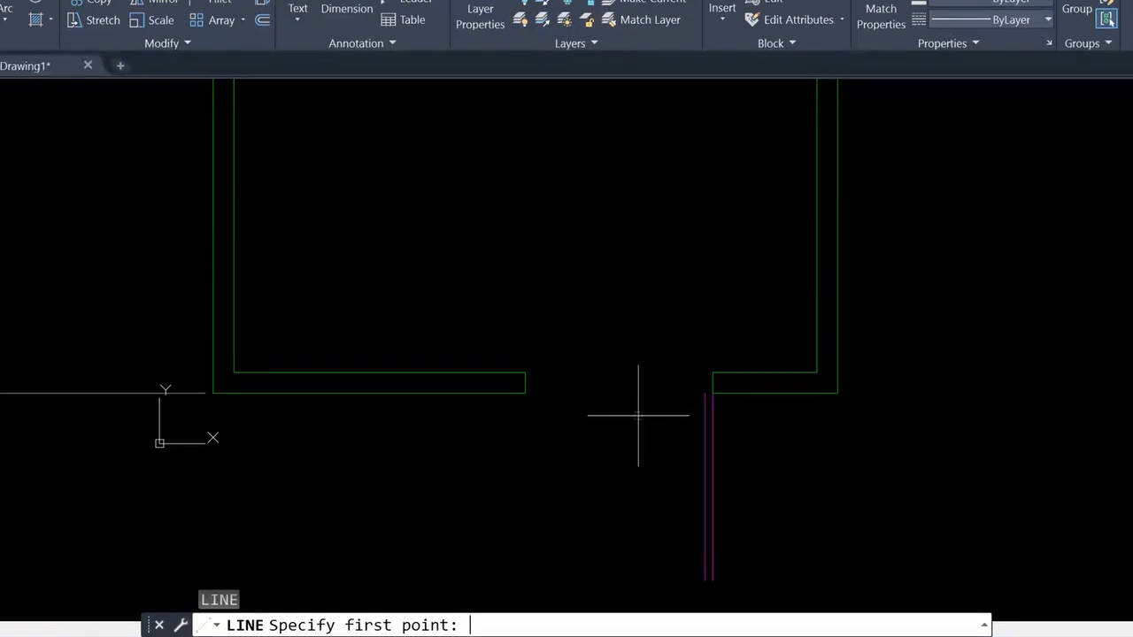
pyautogui.scroll(4, 686, 393)
pyautogui.scroll(3, 737, 396)
pyautogui.click(765, 384)
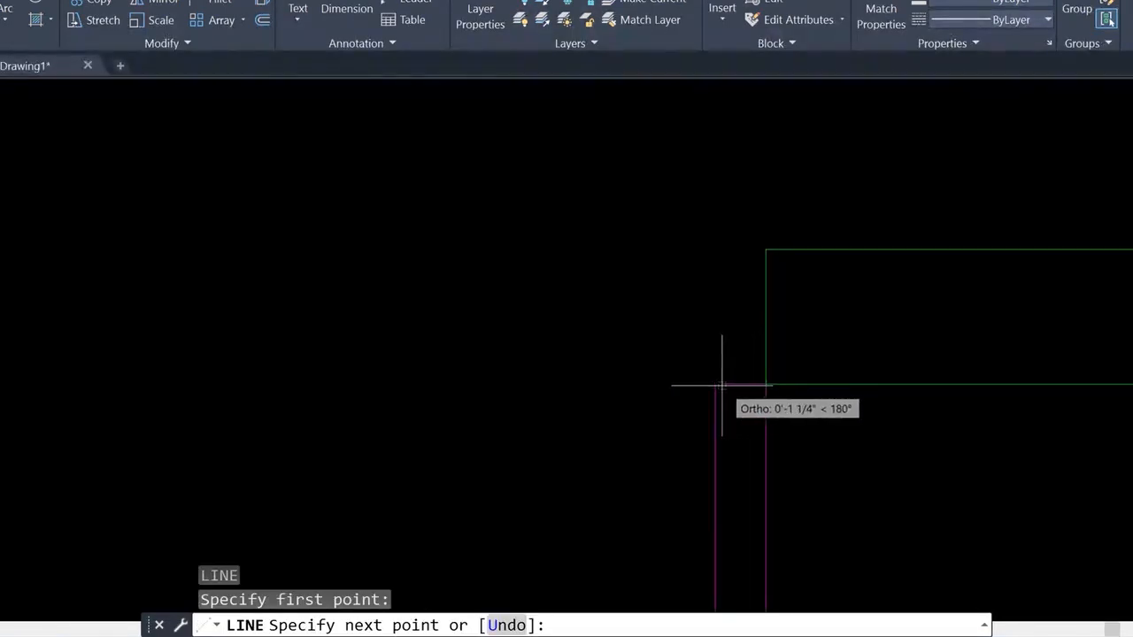
pyautogui.press('Escape')
pyautogui.scroll(-5, 640, 346)
pyautogui.scroll(4, 683, 313)
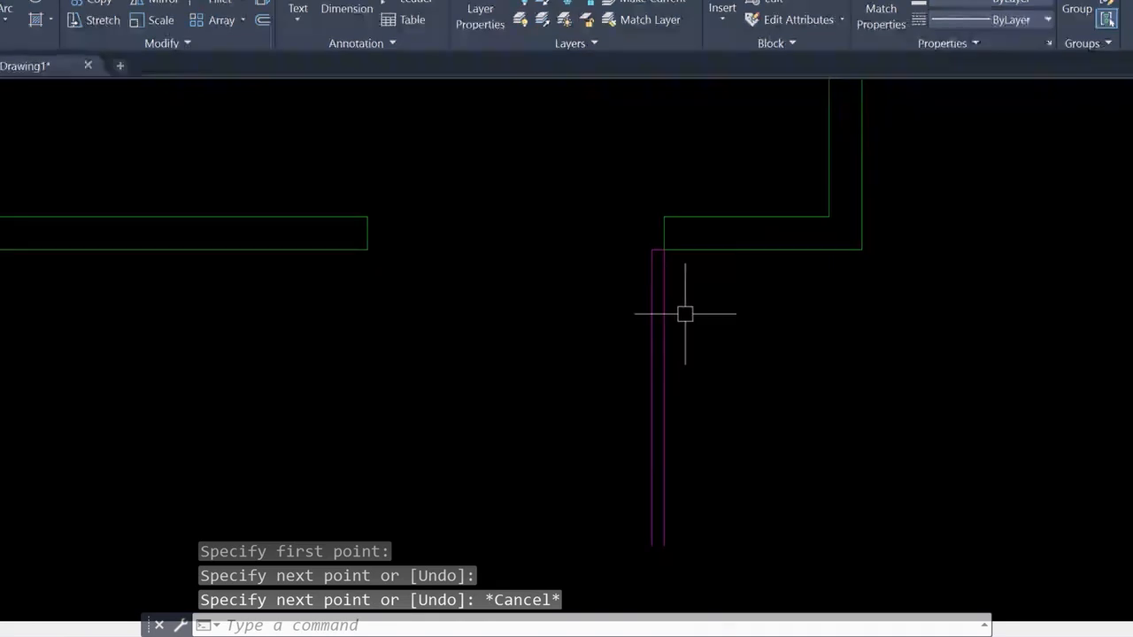
pyautogui.rightClick(659, 434)
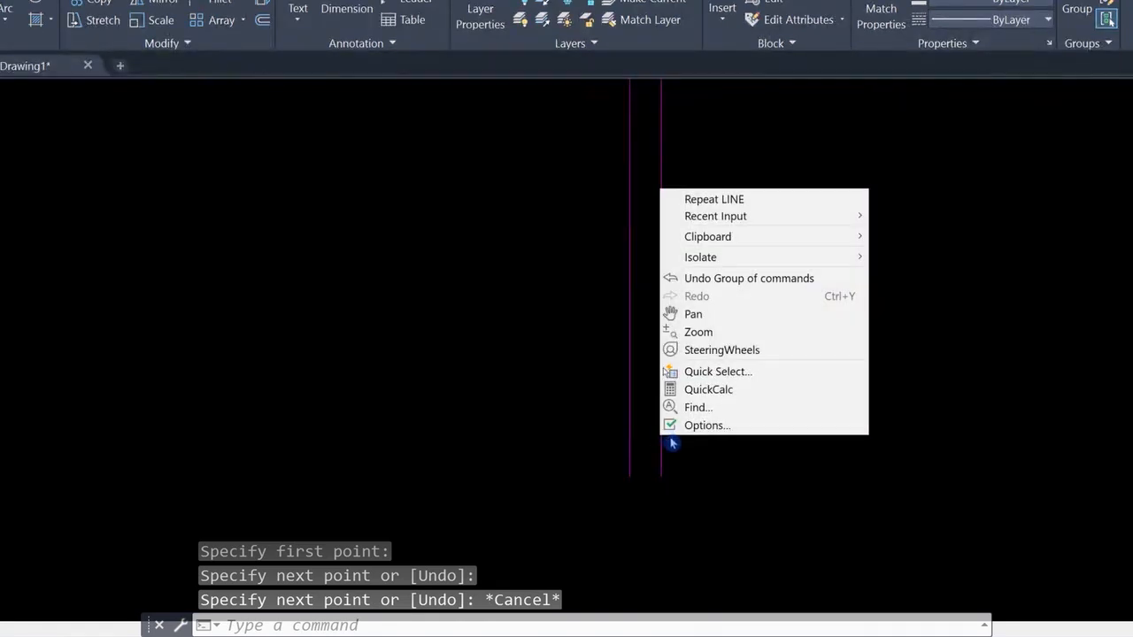
pyautogui.click(724, 198)
pyautogui.press('Escape')
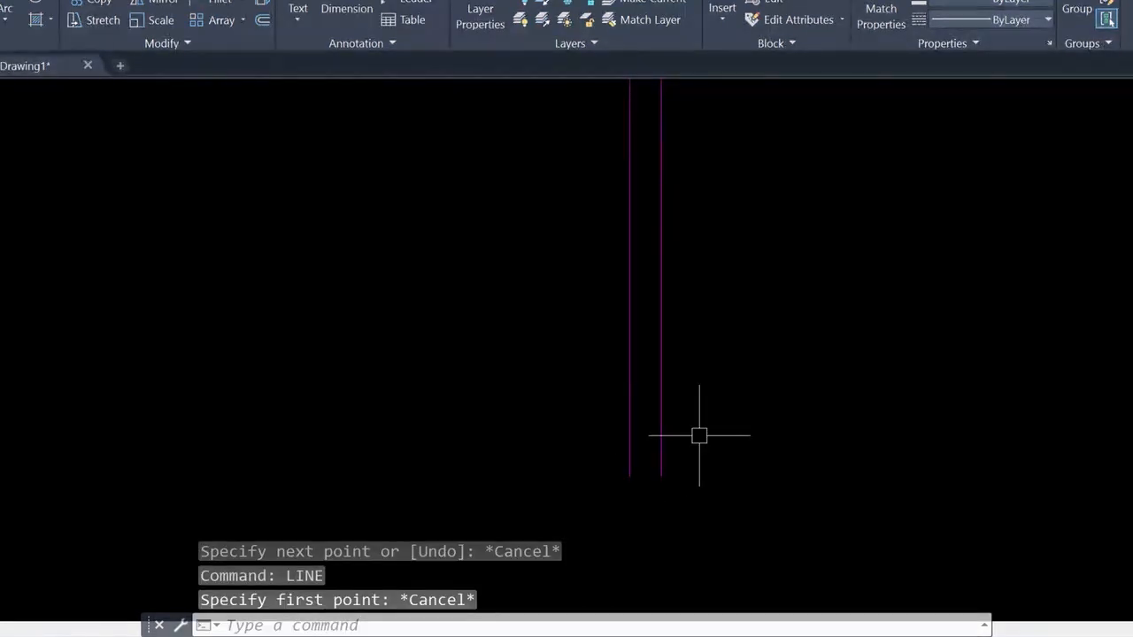
pyautogui.rightClick(712, 422)
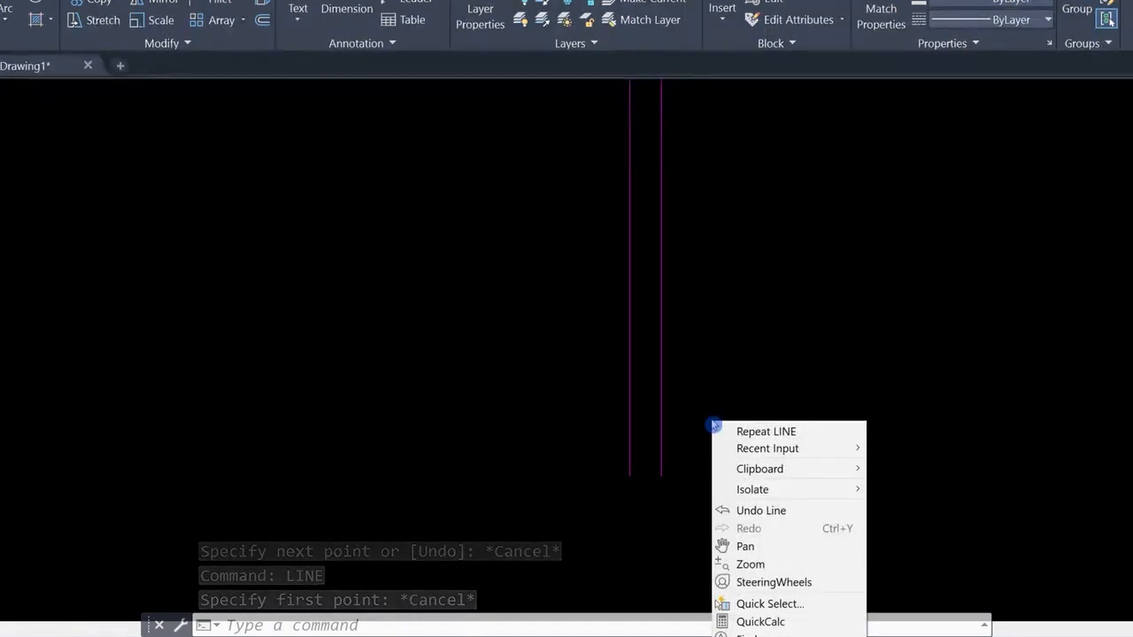
pyautogui.click(741, 357)
# Draw a short line joining the lower ends of the two door lines to close the door panel.
pyautogui.rightClick(740, 358)
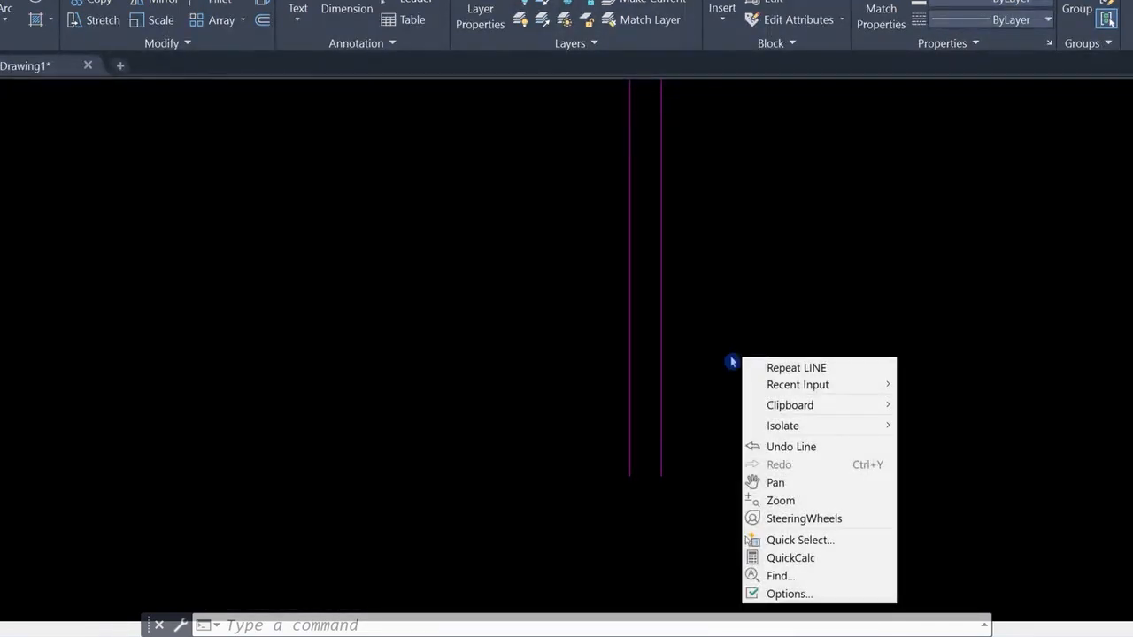
pyautogui.click(813, 370)
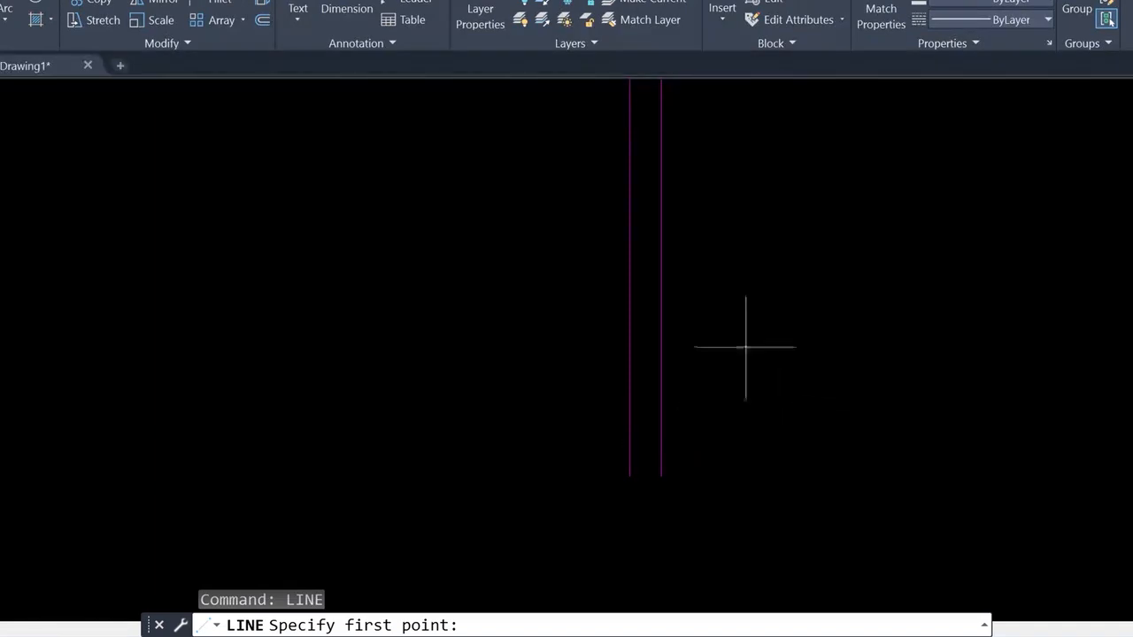
pyautogui.click(661, 476)
pyautogui.click(629, 476)
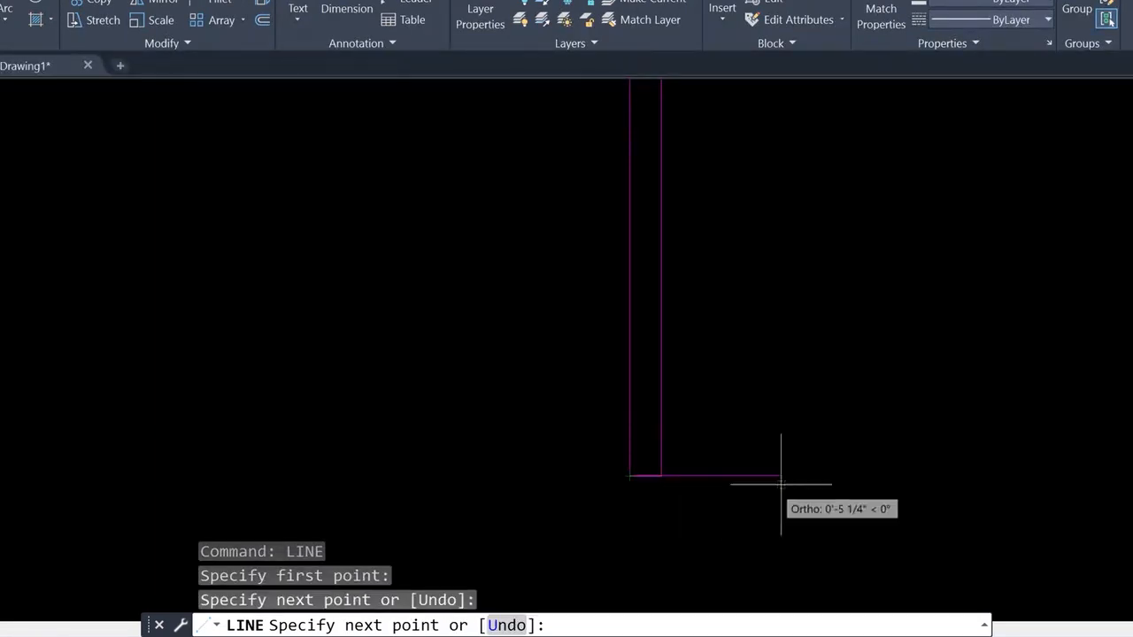
pyautogui.press('Escape')
pyautogui.scroll(-4, 754, 478)
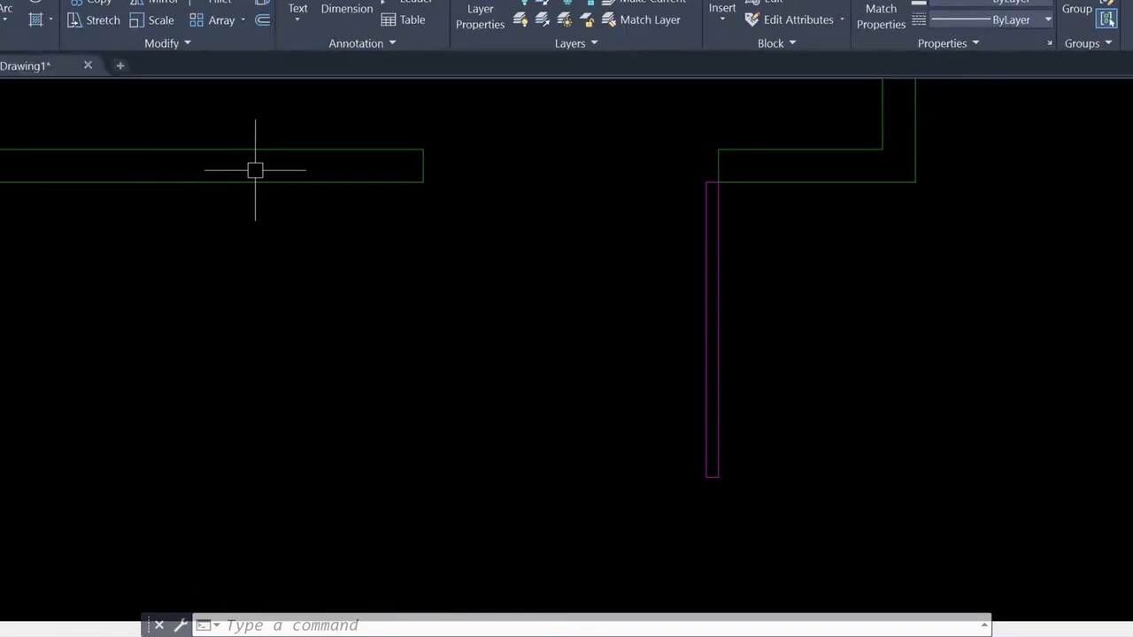
# Draw a circle centred on the door's hinge corner, with its radius reaching the outer wall corner across the opening.
pyautogui.write('C')
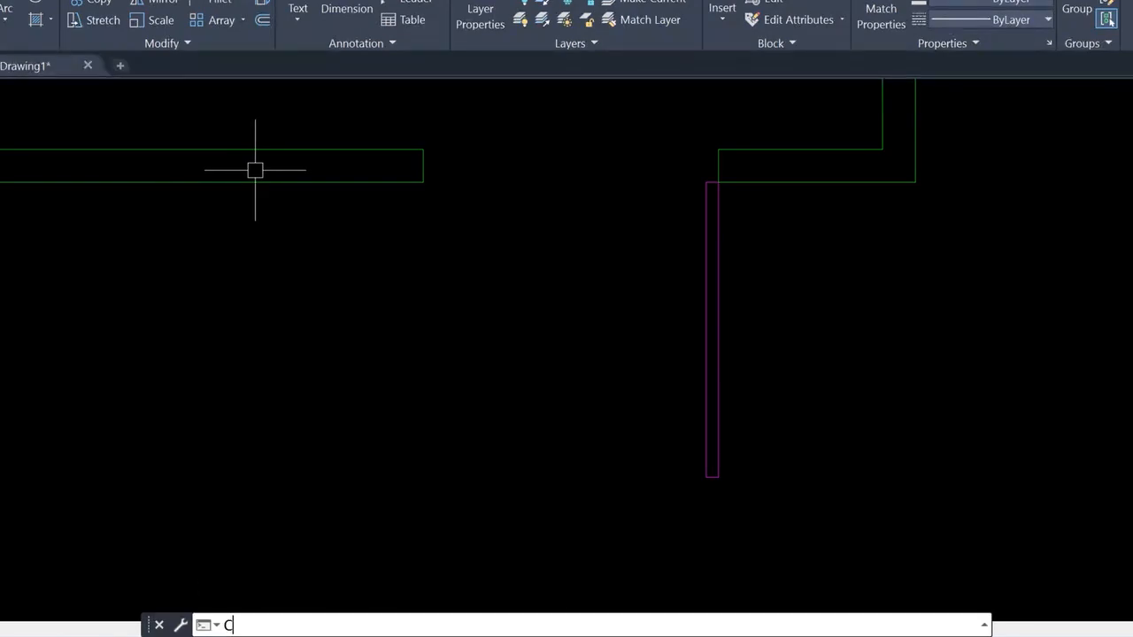
pyautogui.press('Return')
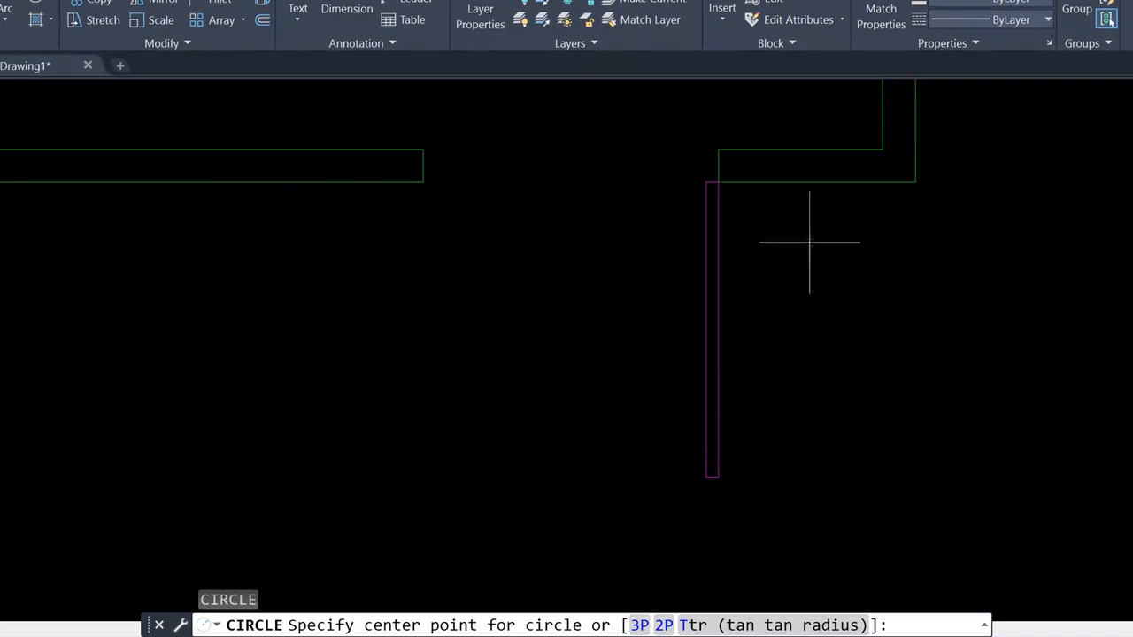
pyautogui.click(717, 182)
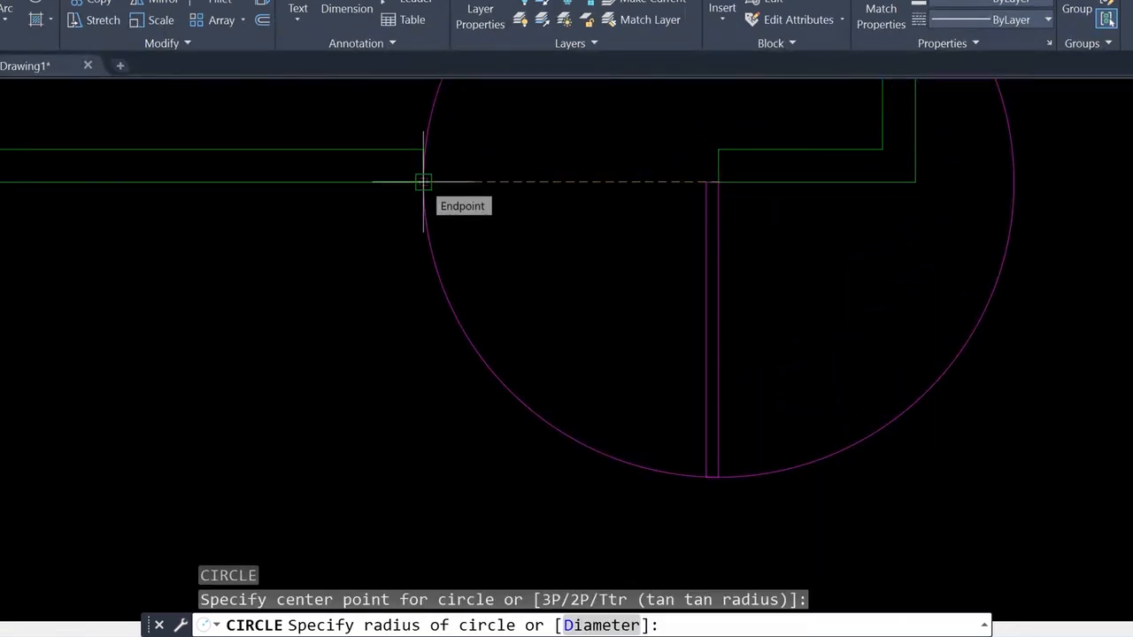
pyautogui.click(423, 182)
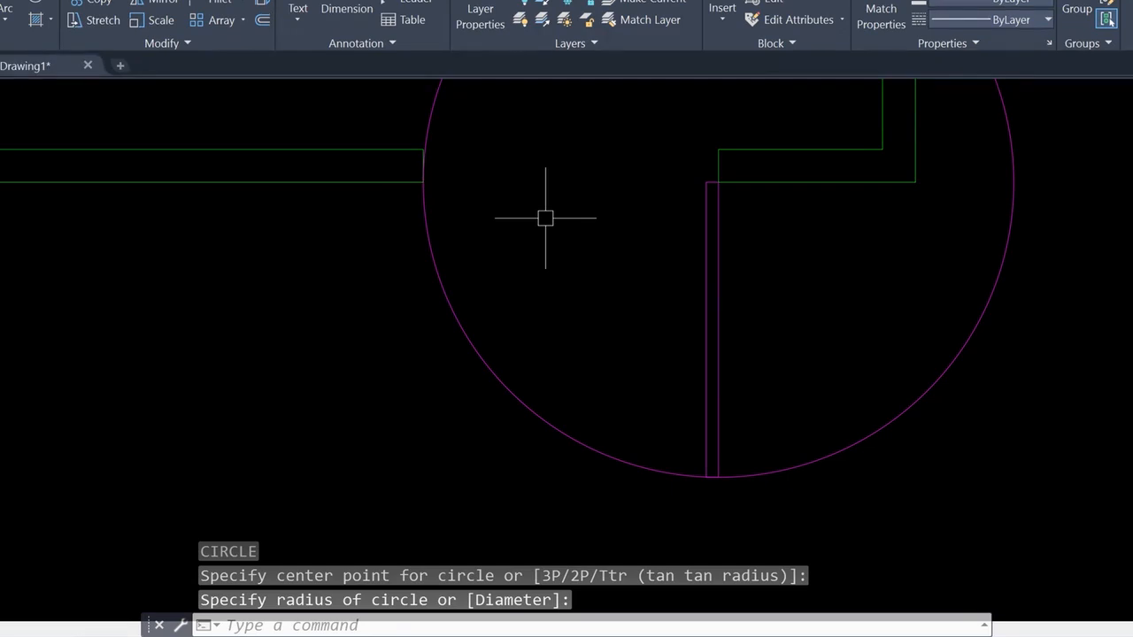
pyautogui.press('Escape')
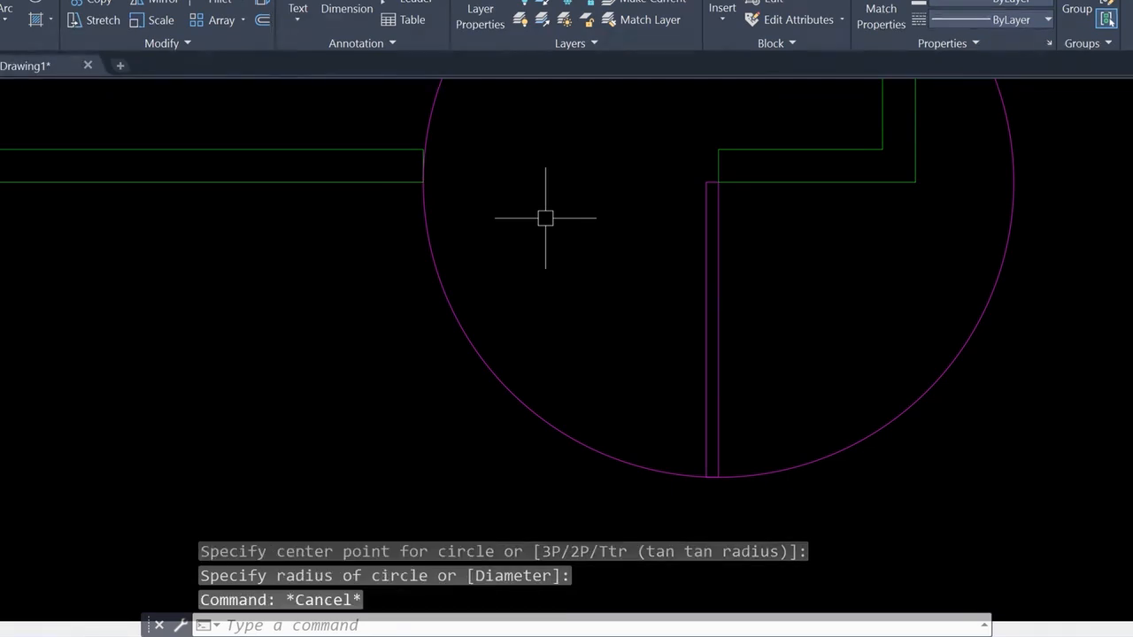
# Trim the circle to a quarter door-swing arc, using the outer wall line and the door's outer edge as cutting edges.
pyautogui.write('TRIM')
pyautogui.press('Return')
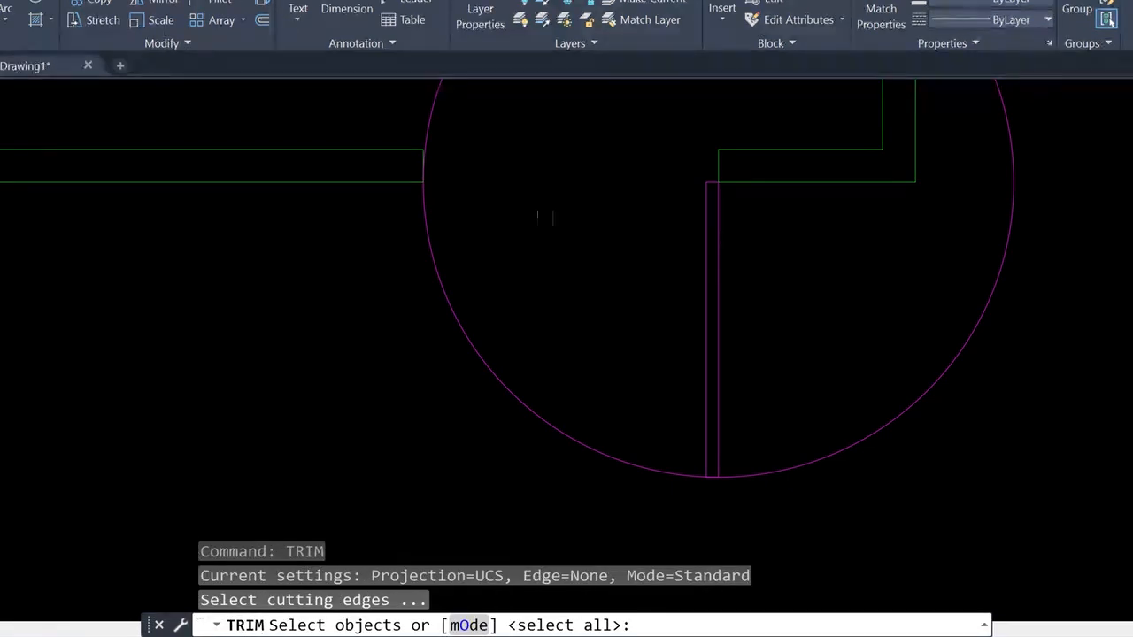
pyautogui.click(389, 183)
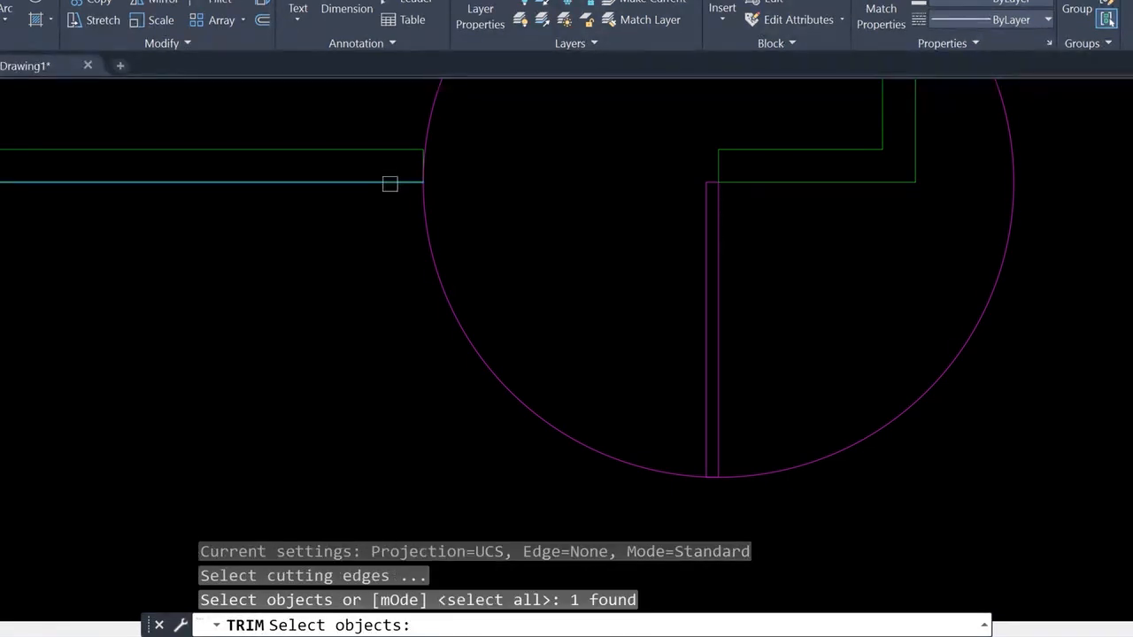
pyautogui.click(717, 458)
pyautogui.press('Return')
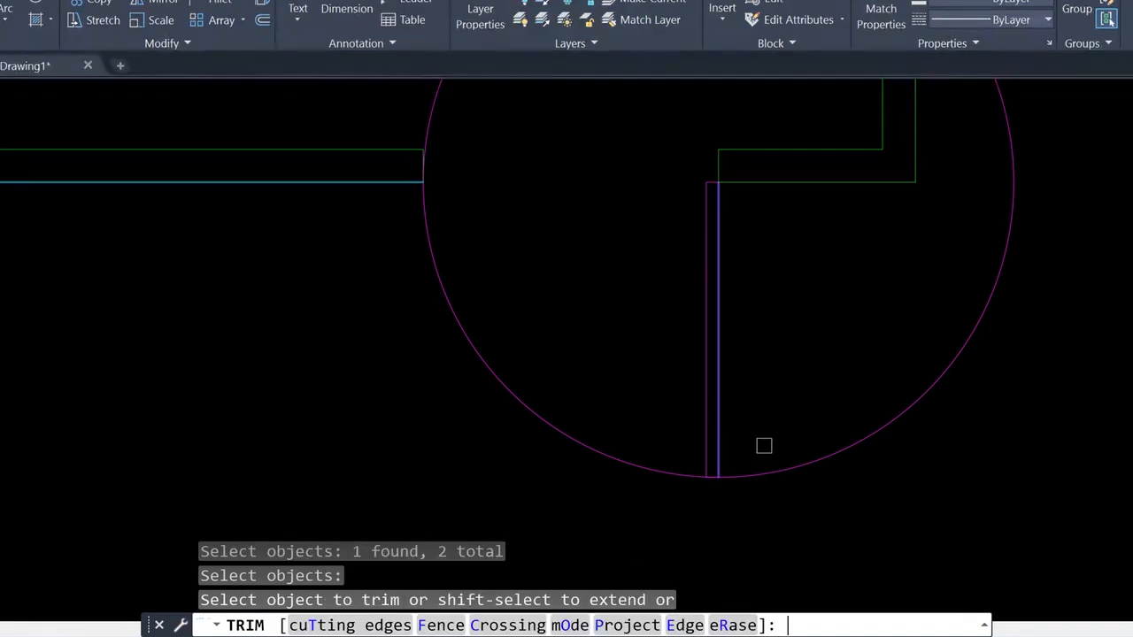
pyautogui.click(817, 456)
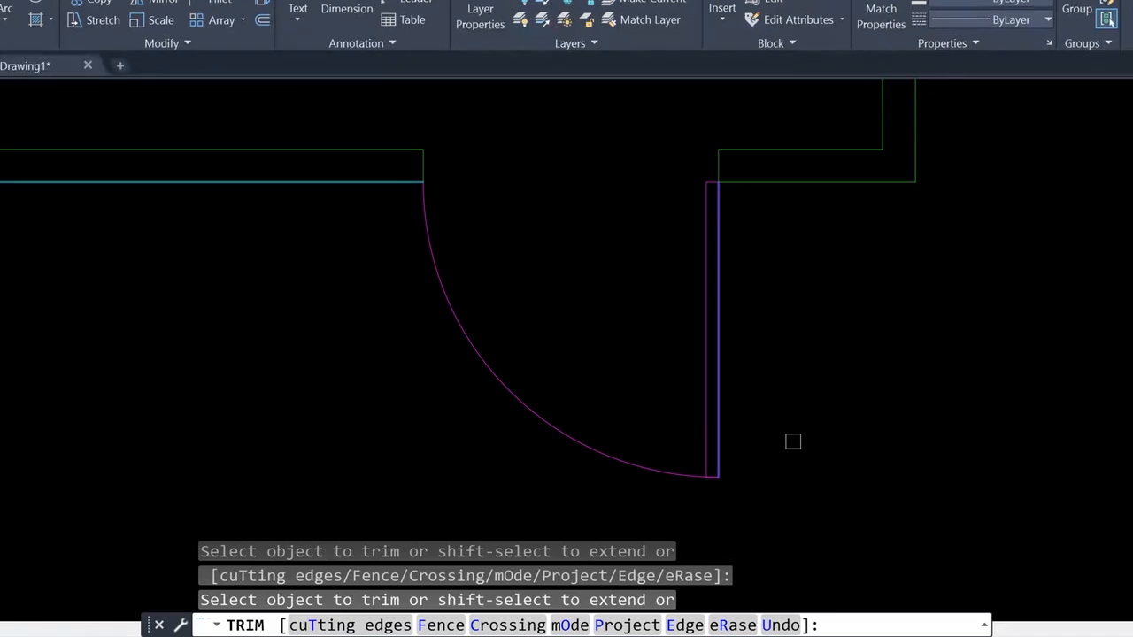
pyautogui.press('Escape')
# Define a new block named "3068 door" with its objects specified on-screen, and accept the block definition.
pyautogui.scroll(-4, 559, 371)
pyautogui.moveTo(558, 371); pyautogui.dragTo(571, 397, button='middle')
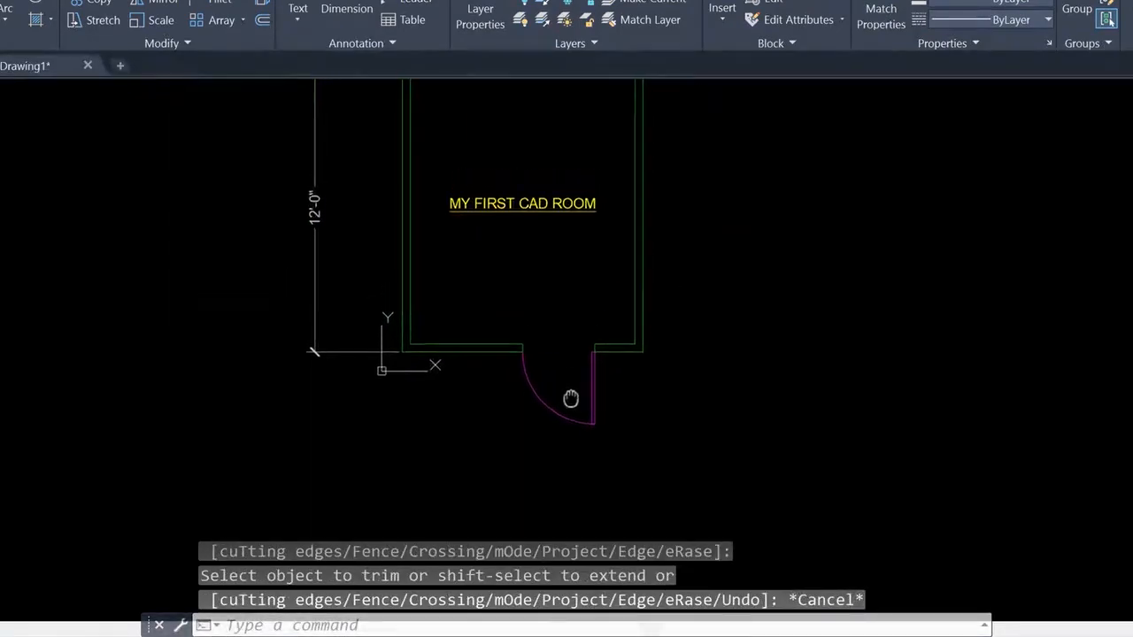
pyautogui.scroll(2, 555, 395)
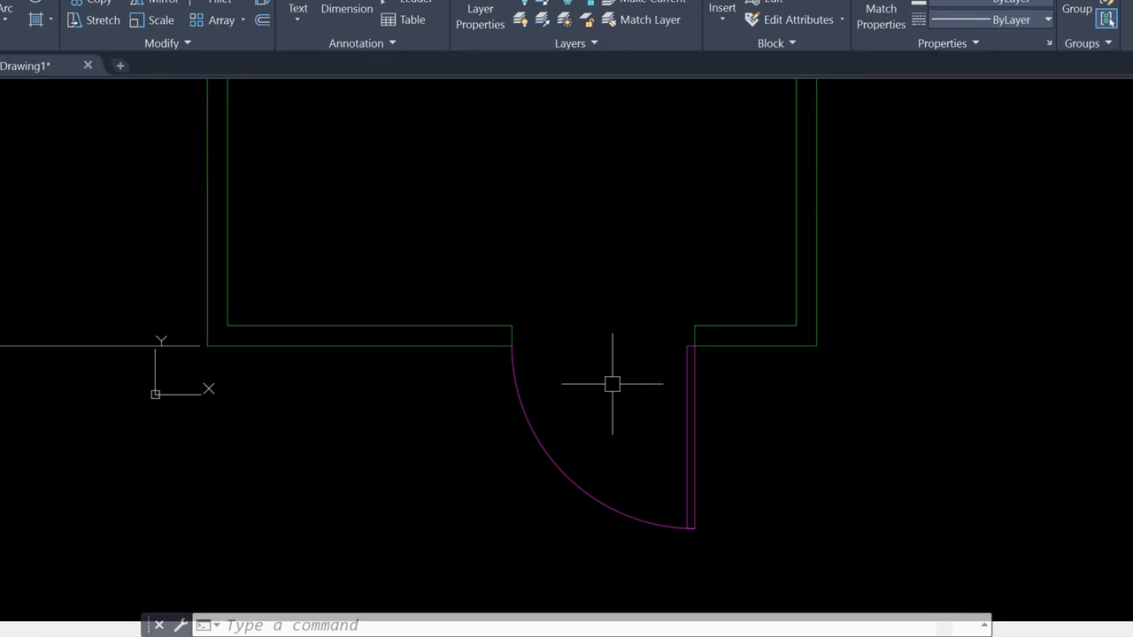
pyautogui.write('block')
pyautogui.press('Return')
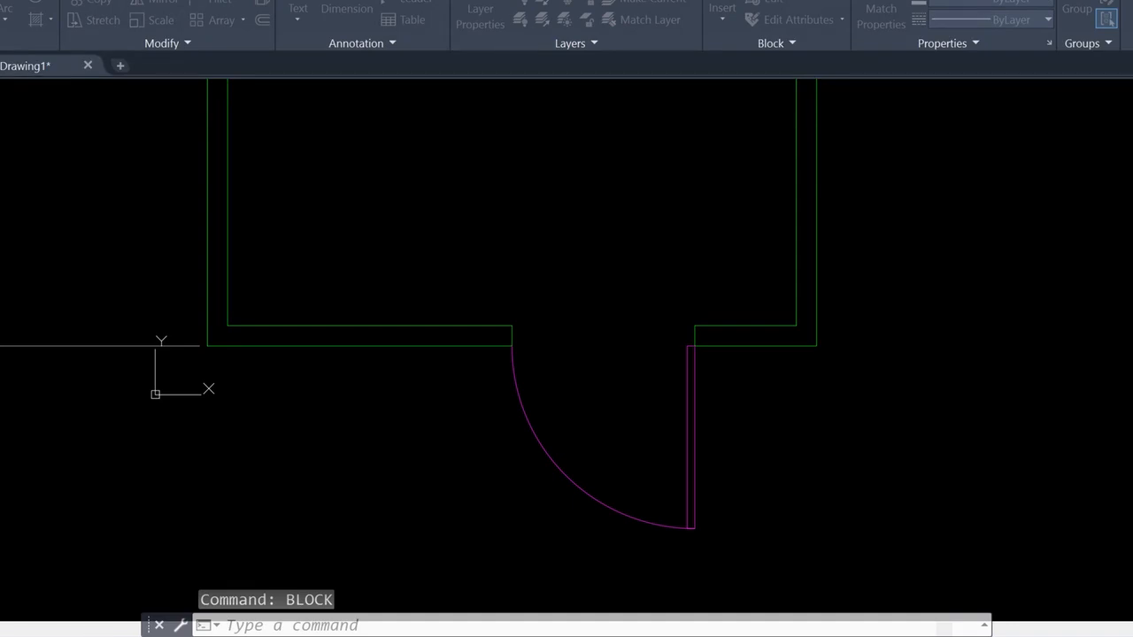
pyautogui.moveTo(976, 121); pyautogui.dragTo(908, 113)
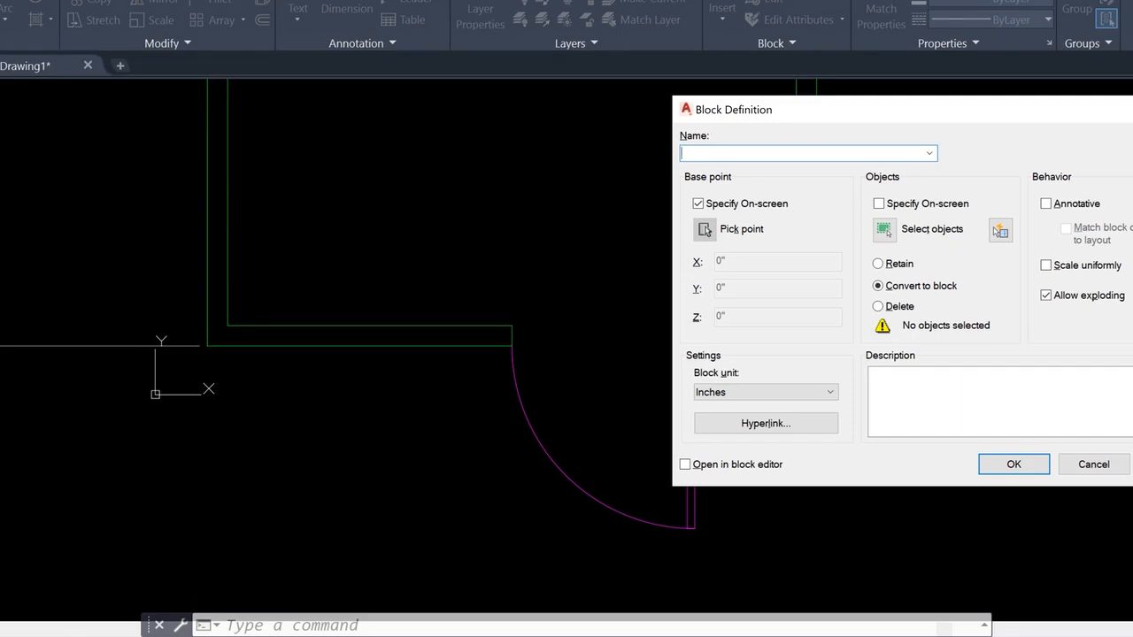
pyautogui.write('3068 door')
pyautogui.click(878, 205)
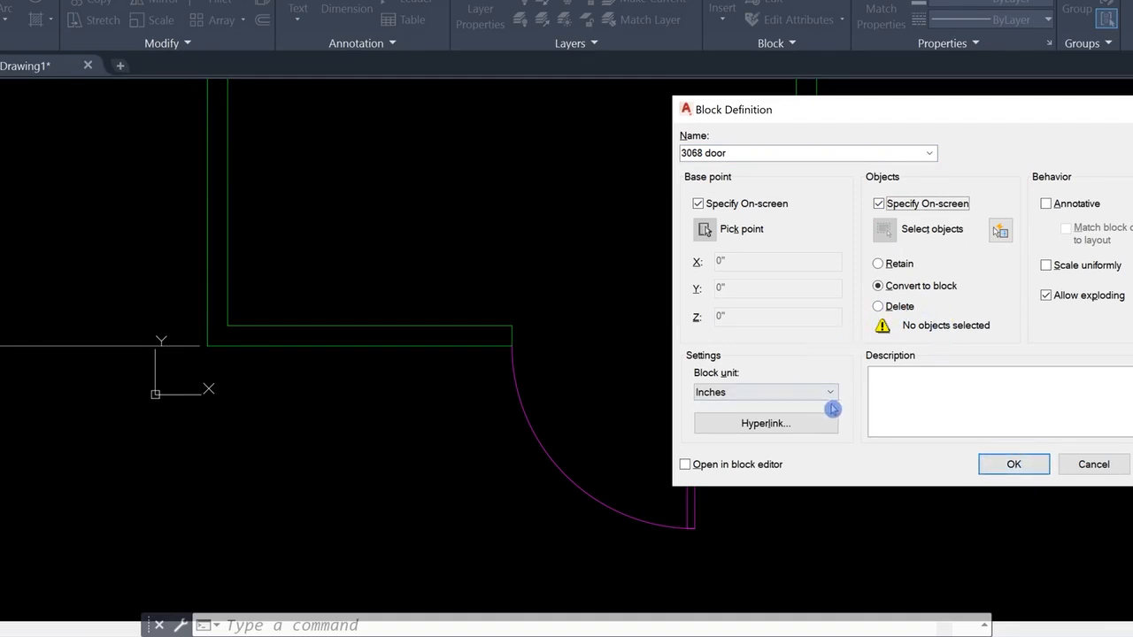
pyautogui.click(1016, 465)
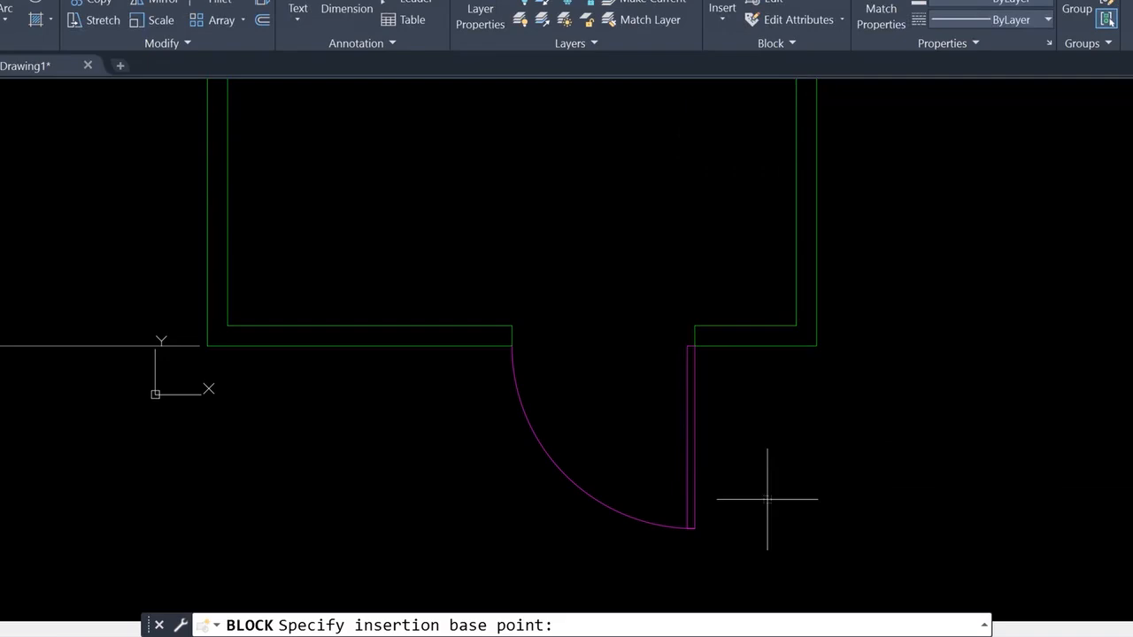
# Set the block's base point at the door's hinge corner and convert the swing arc and door panel lines into the block.
pyautogui.click(695, 345)
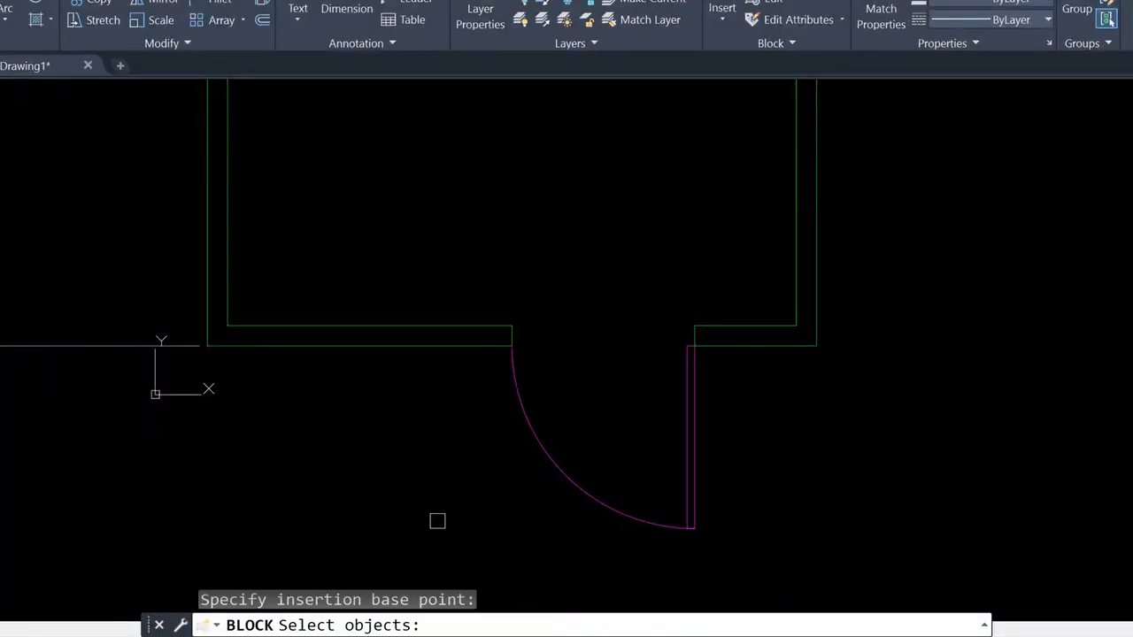
pyautogui.click(584, 406)
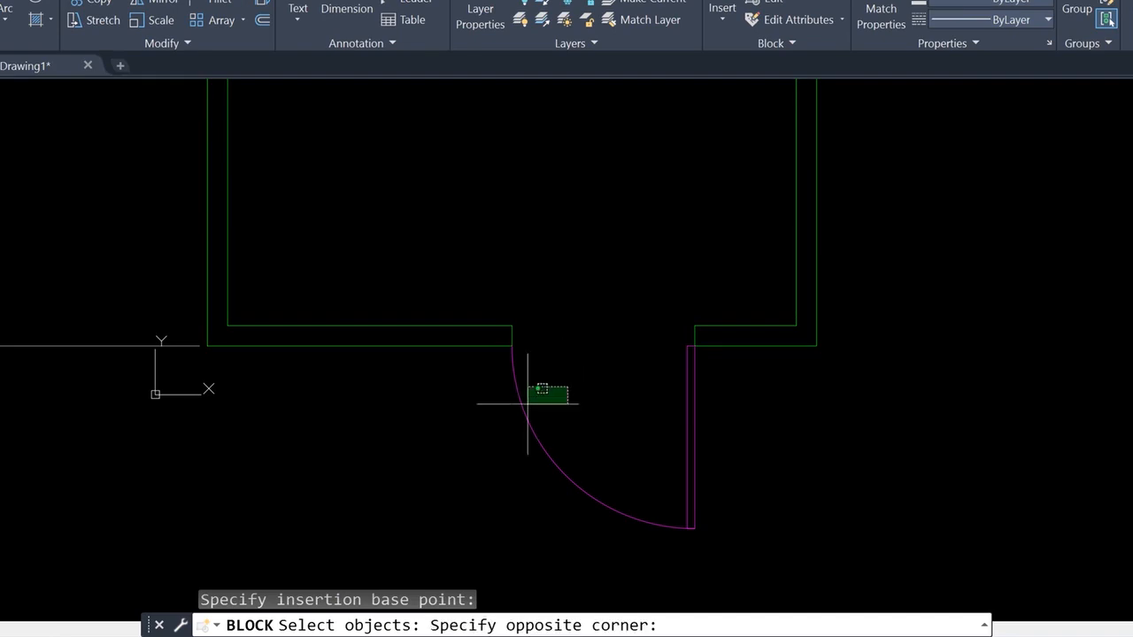
pyautogui.click(496, 416)
pyautogui.click(738, 498)
pyautogui.click(678, 533)
pyautogui.click(671, 414)
pyautogui.click(711, 339)
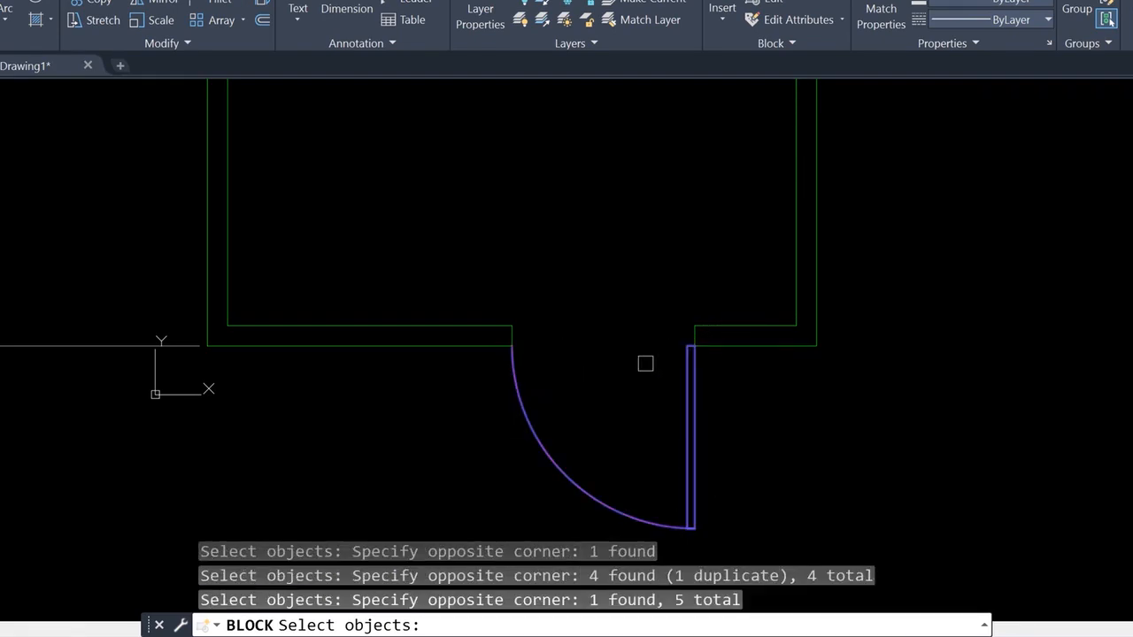
pyautogui.press('Return')
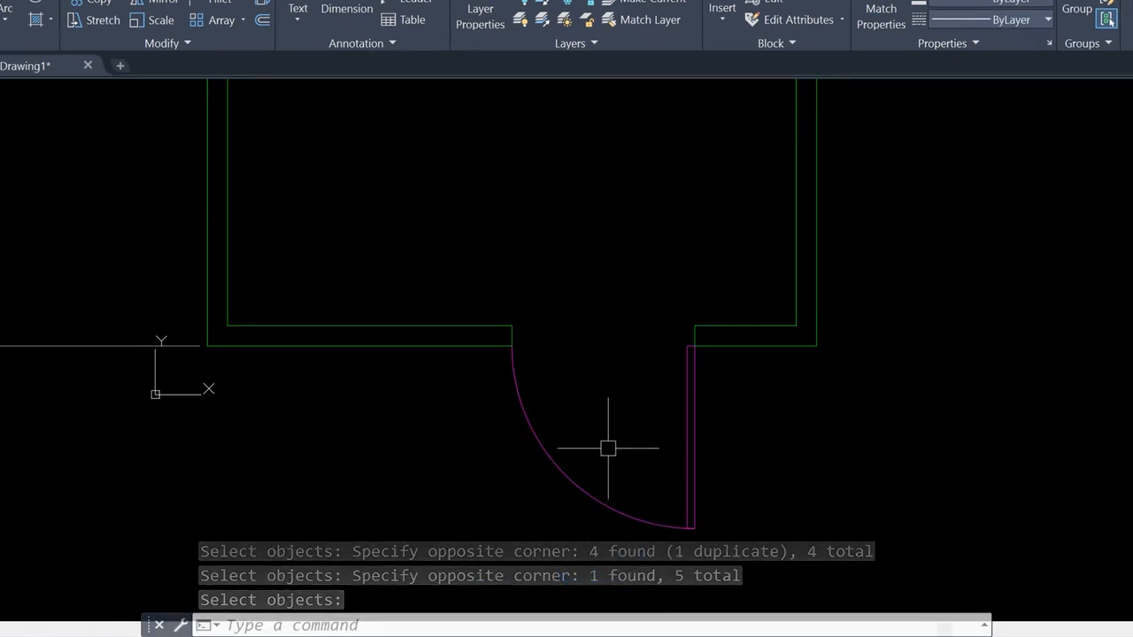
pyautogui.press('Return')
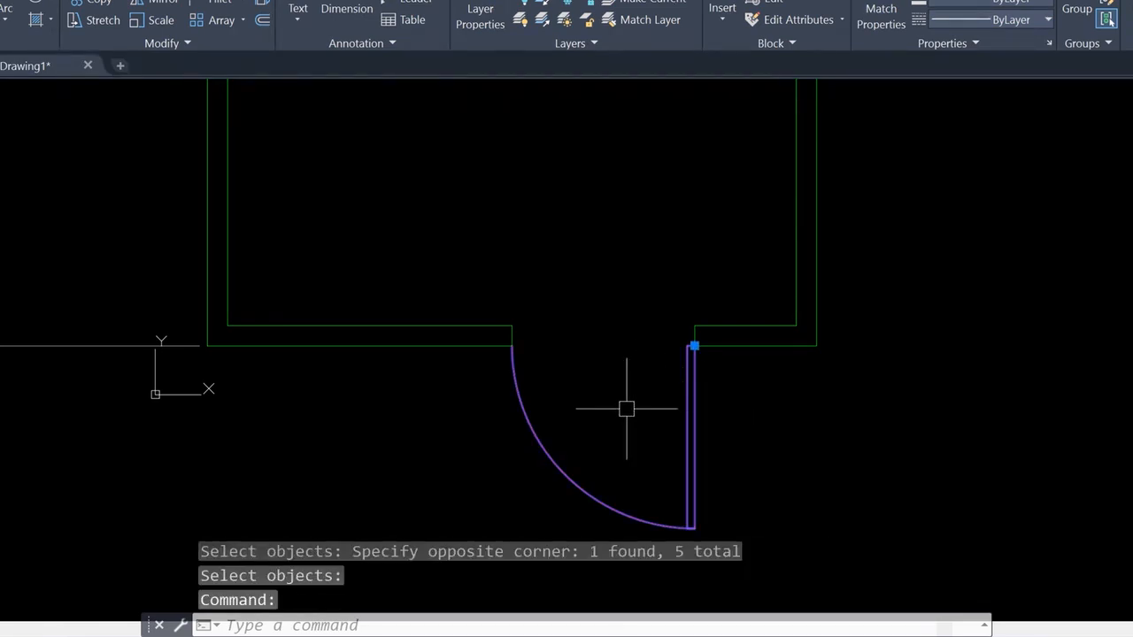
# Offset the left jamb line of the door opening 3' to the left within the bottom wall.
pyautogui.press('Escape')
pyautogui.press('Escape')
pyautogui.press('Escape')
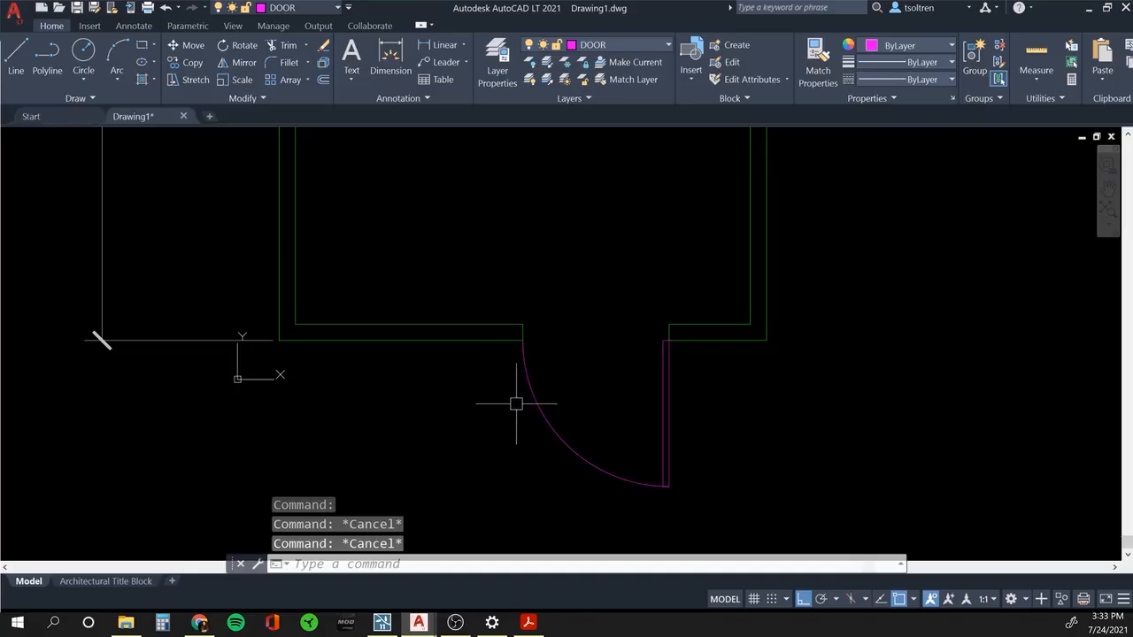
pyautogui.scroll(-2, 513, 326)
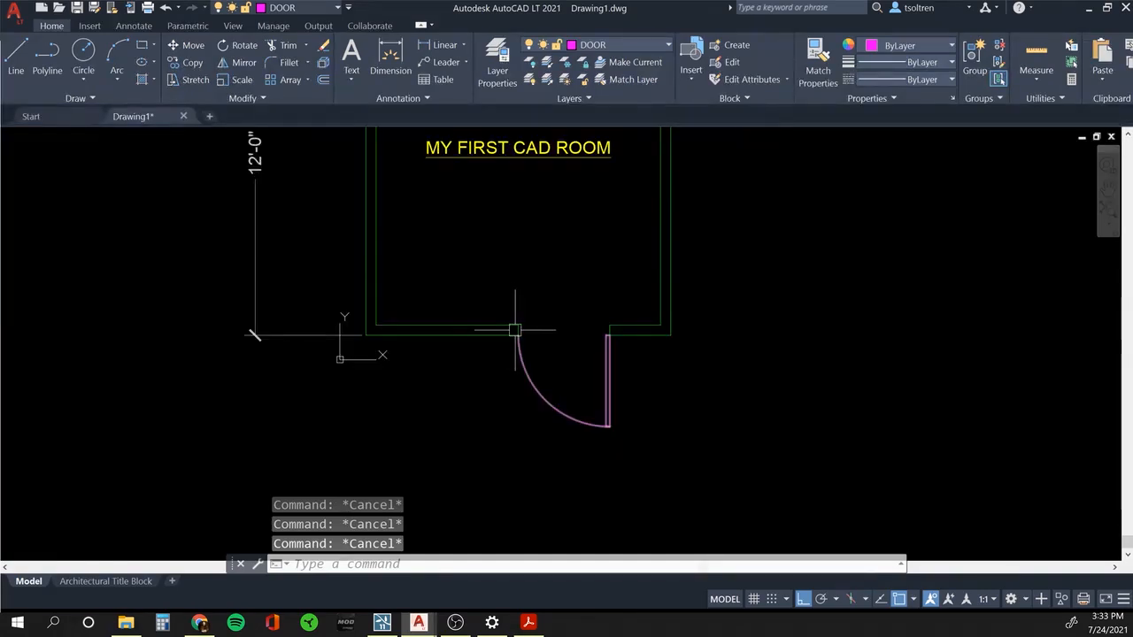
pyautogui.scroll(2, 531, 349)
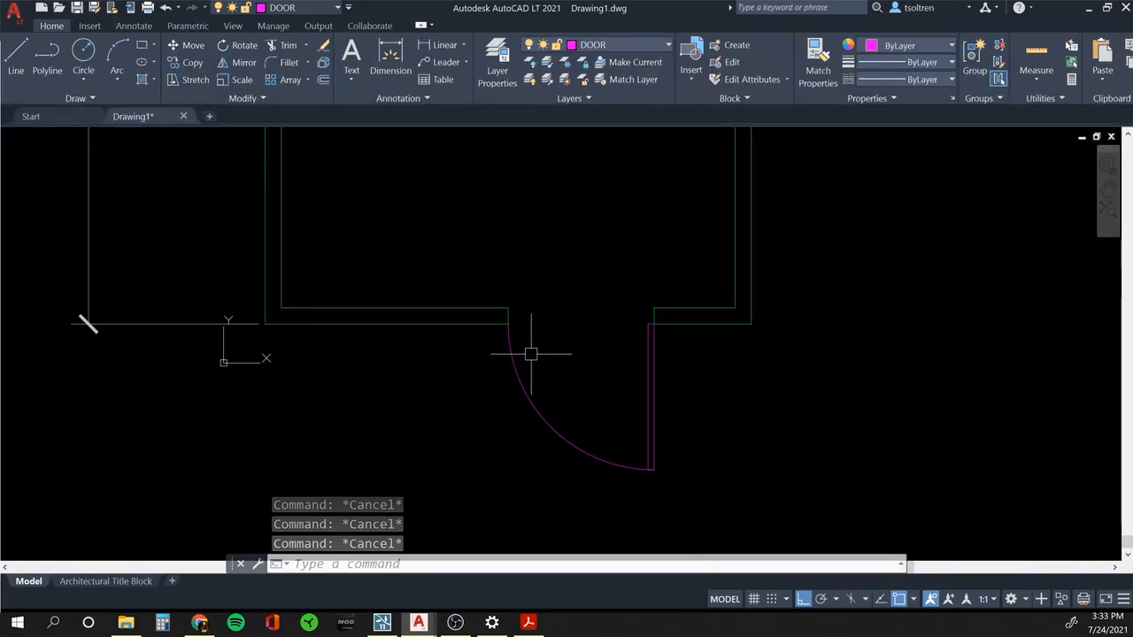
pyautogui.write('o')
pyautogui.press('Return')
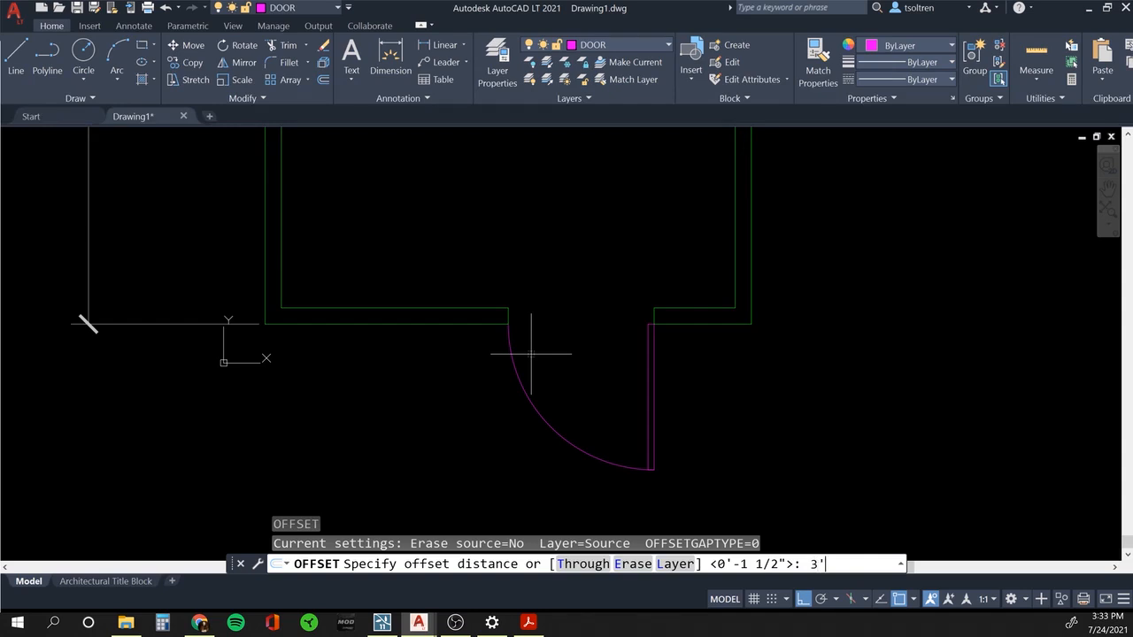
pyautogui.press('Return')
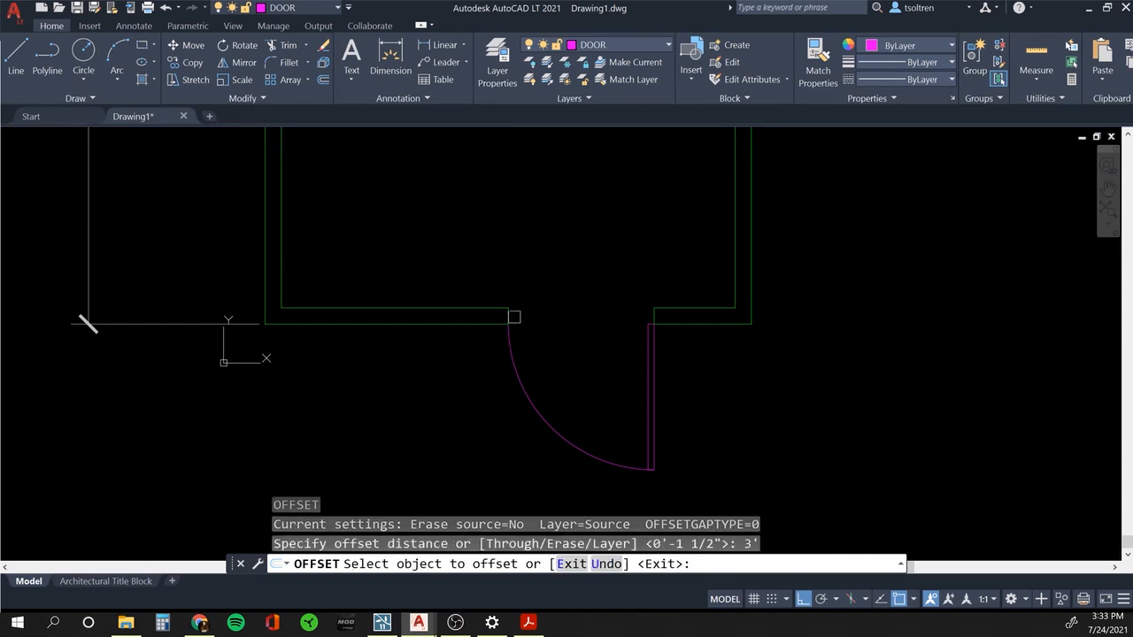
pyautogui.click(511, 316)
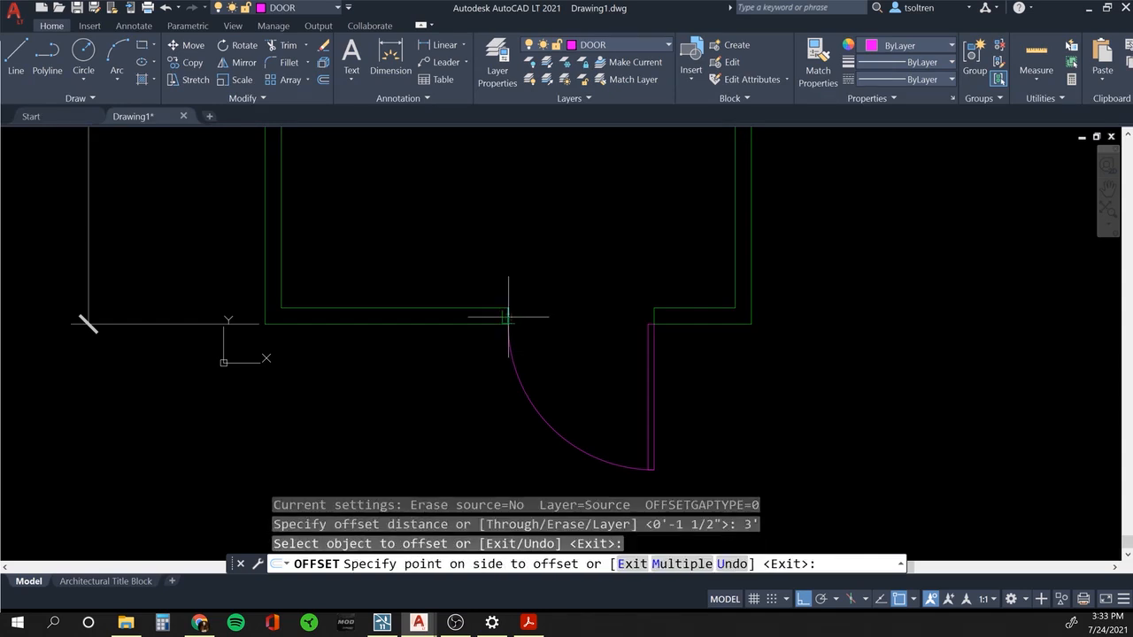
pyautogui.click(334, 380)
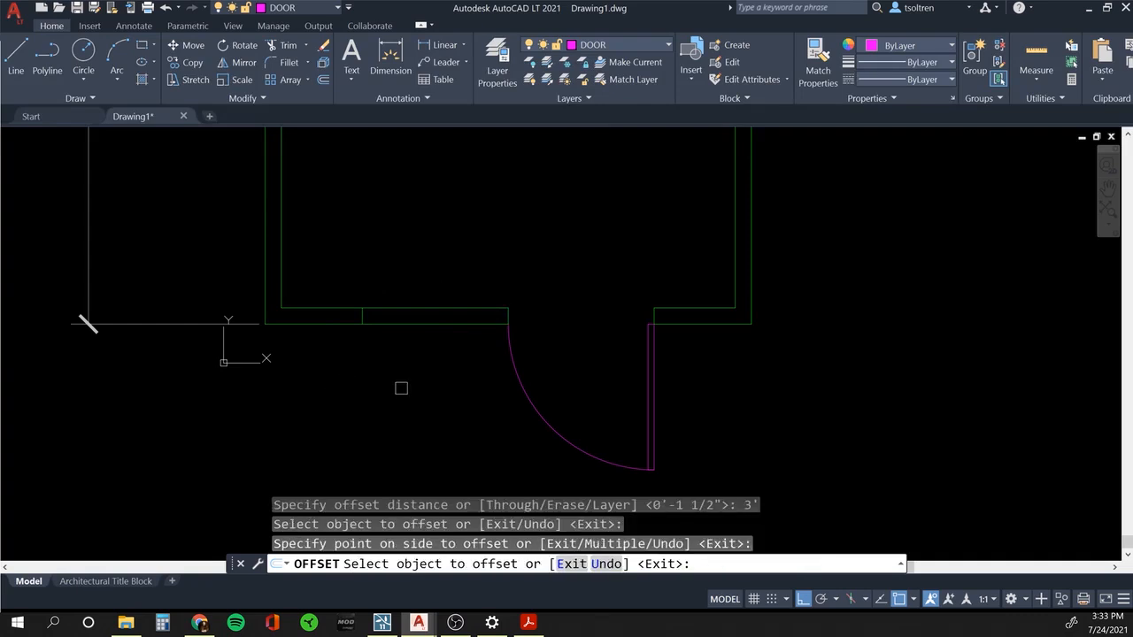
pyautogui.press('Escape')
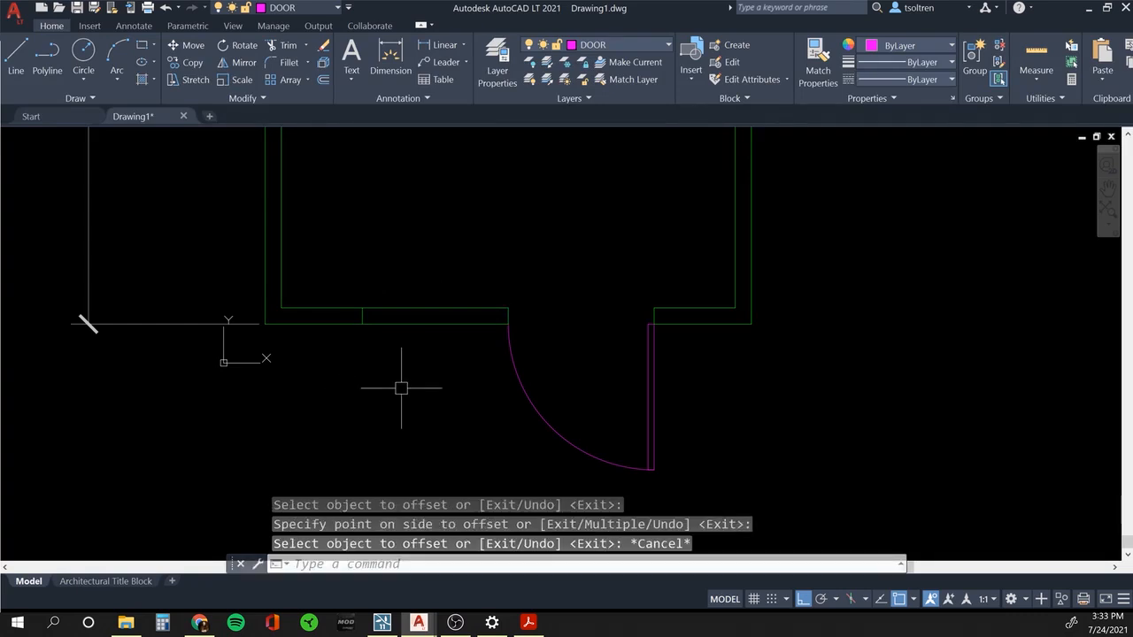
# Trim the inner and outer bottom wall lines between the offset jamb line and the existing opening, using the offset line as cutting edge.
pyautogui.write('trim')
pyautogui.press('Return')
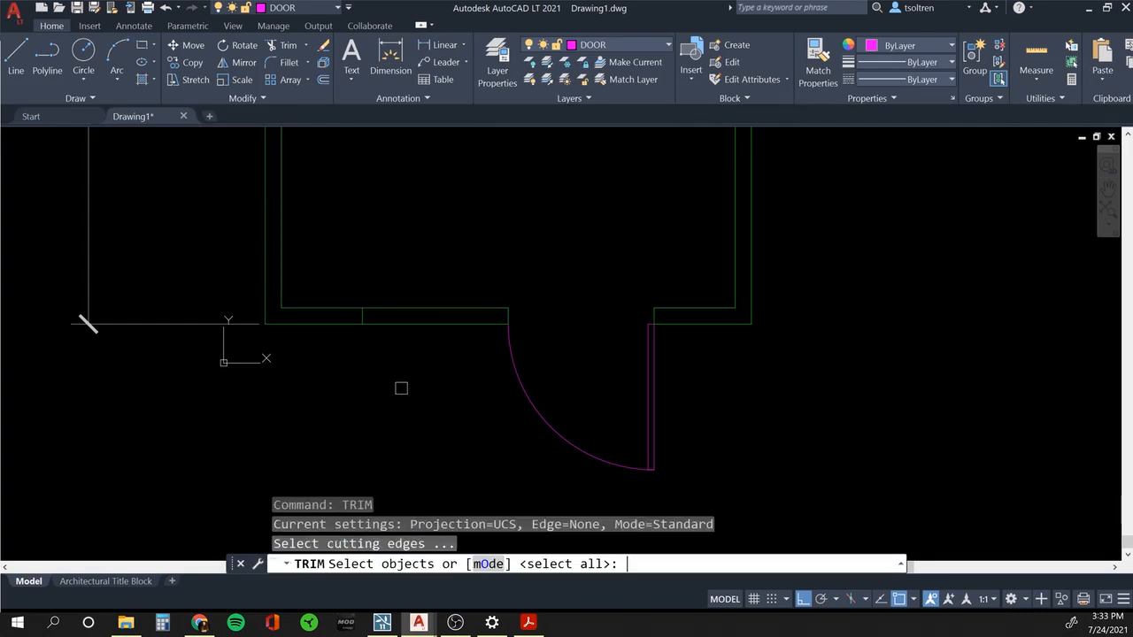
pyautogui.click(362, 317)
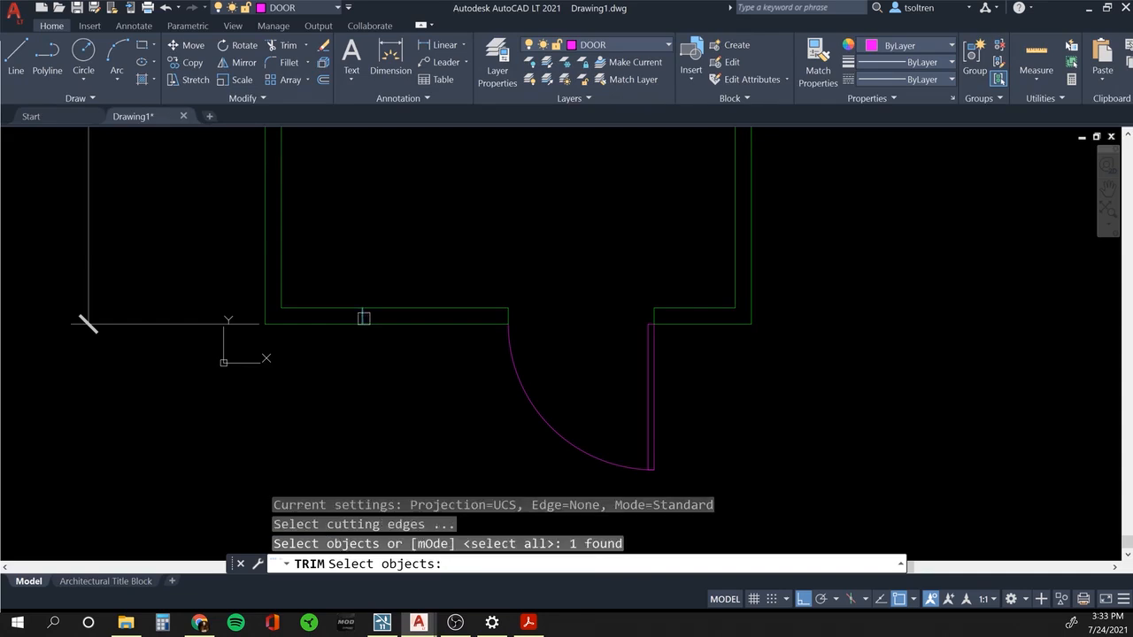
pyautogui.press('Return')
pyautogui.click(407, 309)
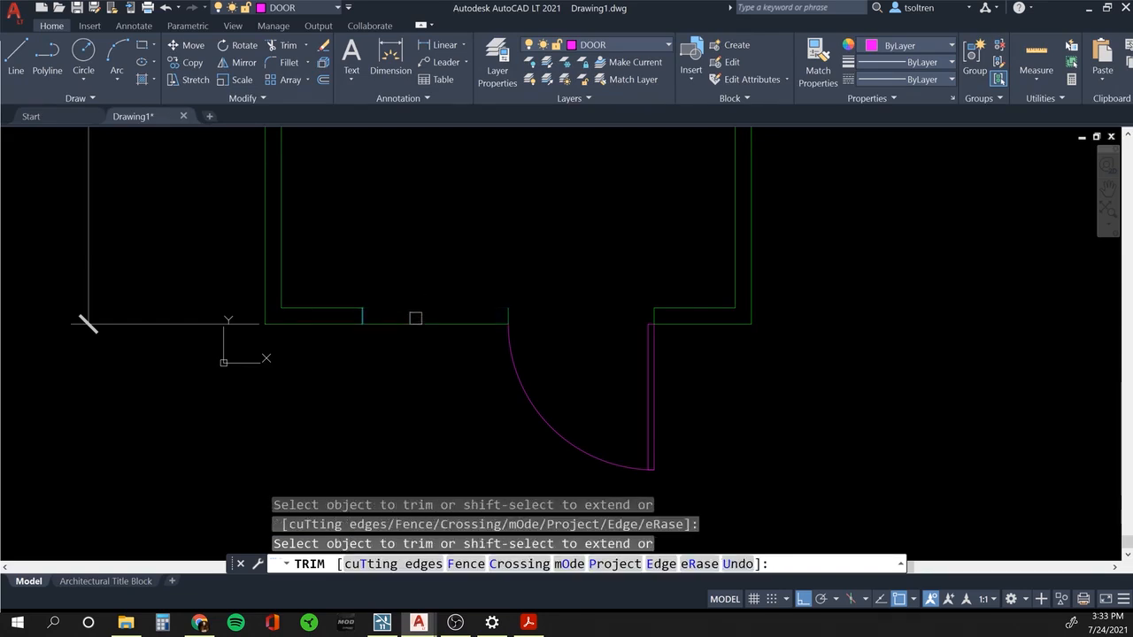
pyautogui.click(412, 323)
pyautogui.press('Escape')
# Erase the leftover original jamb line at the free end of the door swing arc.
pyautogui.write('e')
pyautogui.press('Return')
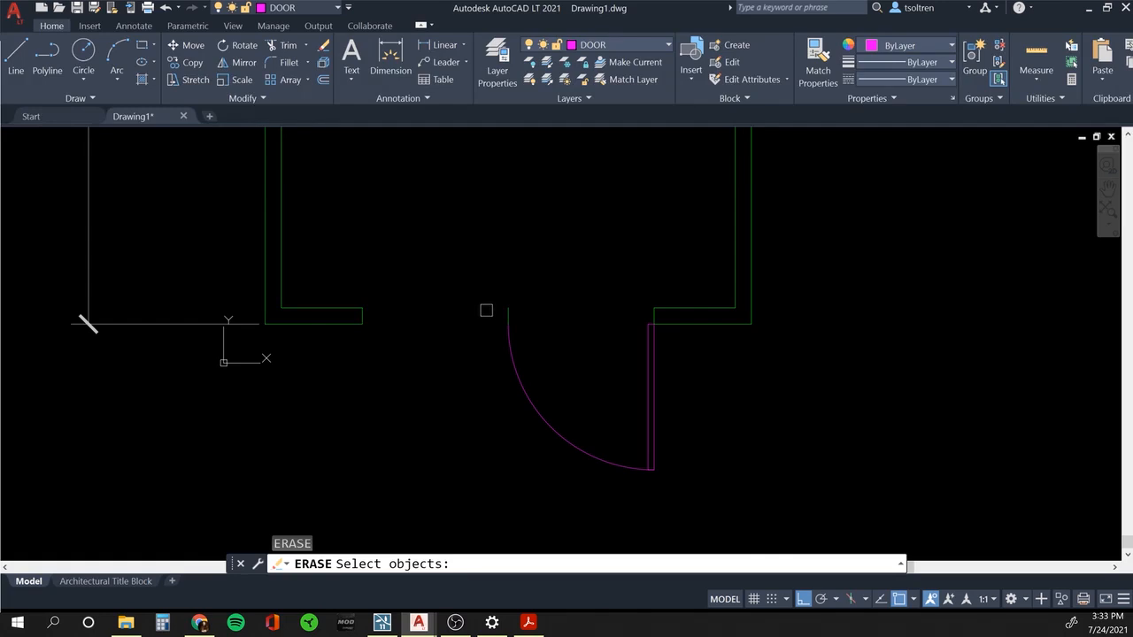
pyautogui.click(505, 313)
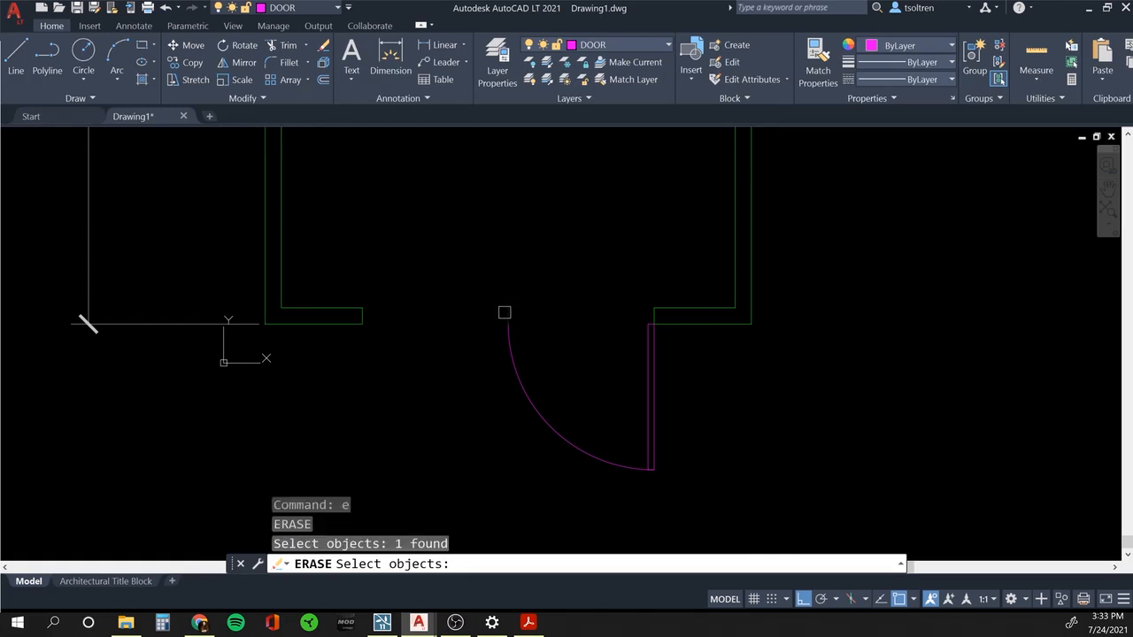
pyautogui.press('Escape')
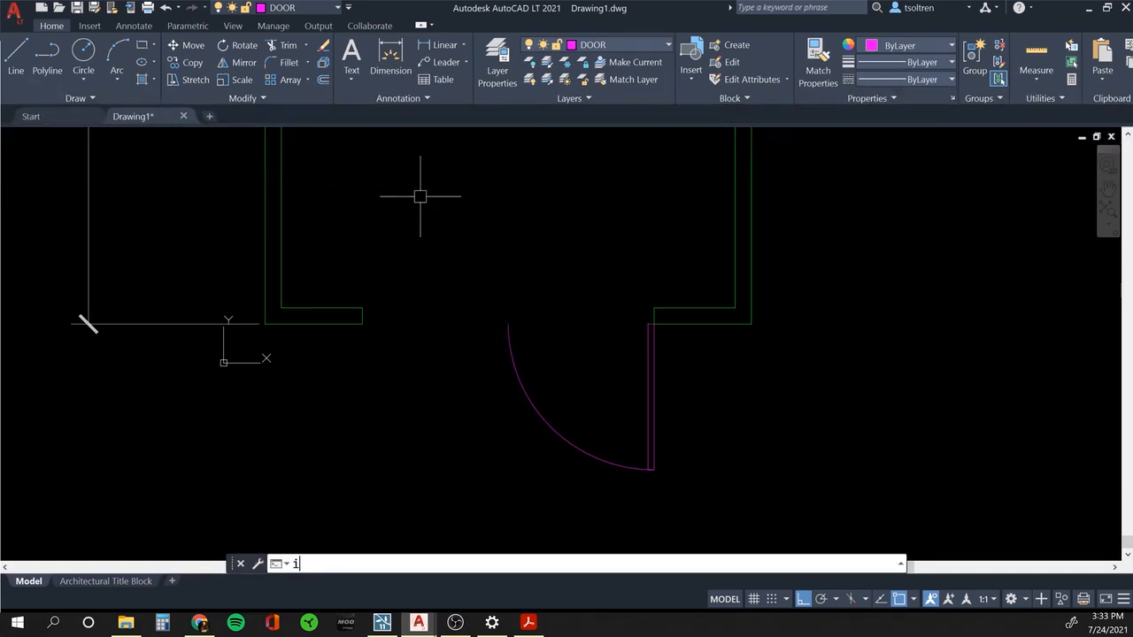
pyautogui.write('i')
pyautogui.press('Return')
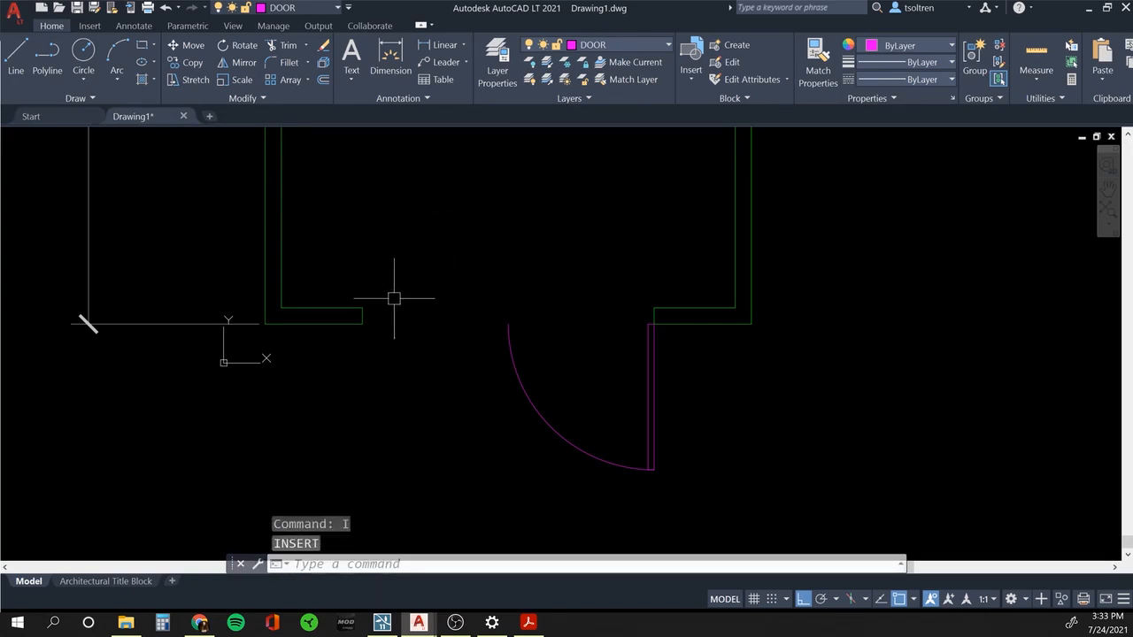
pyautogui.press('Escape')
pyautogui.write('insert')
pyautogui.press('Return')
pyautogui.press('Escape')
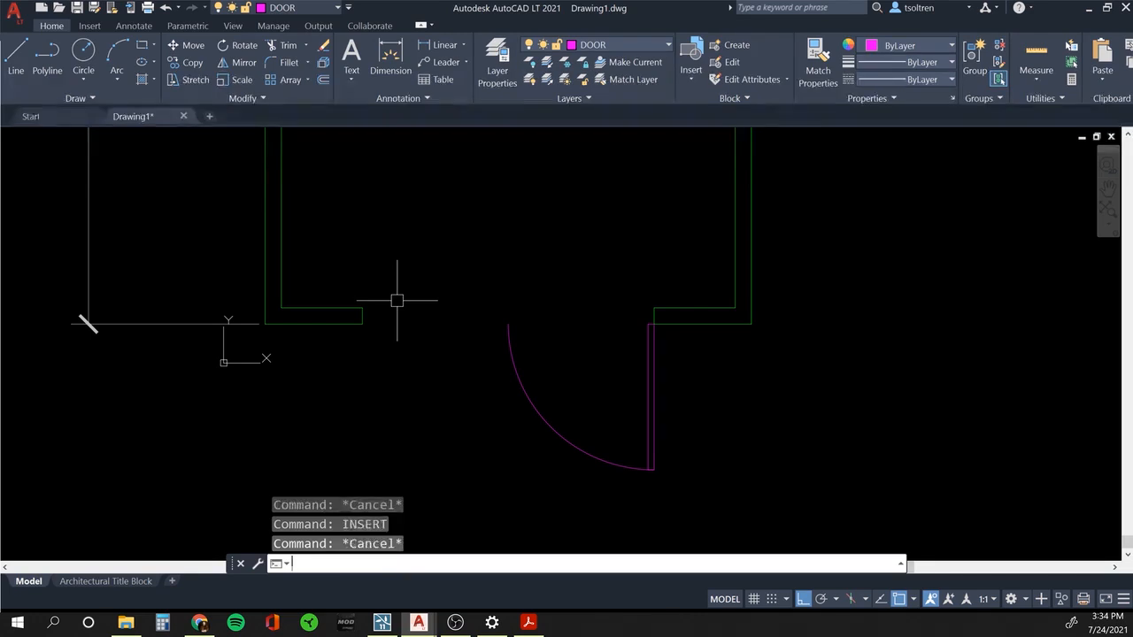
# Insert the "3068 door" block at the outer corner of the left wall end of the widened opening.
pyautogui.click(89, 27)
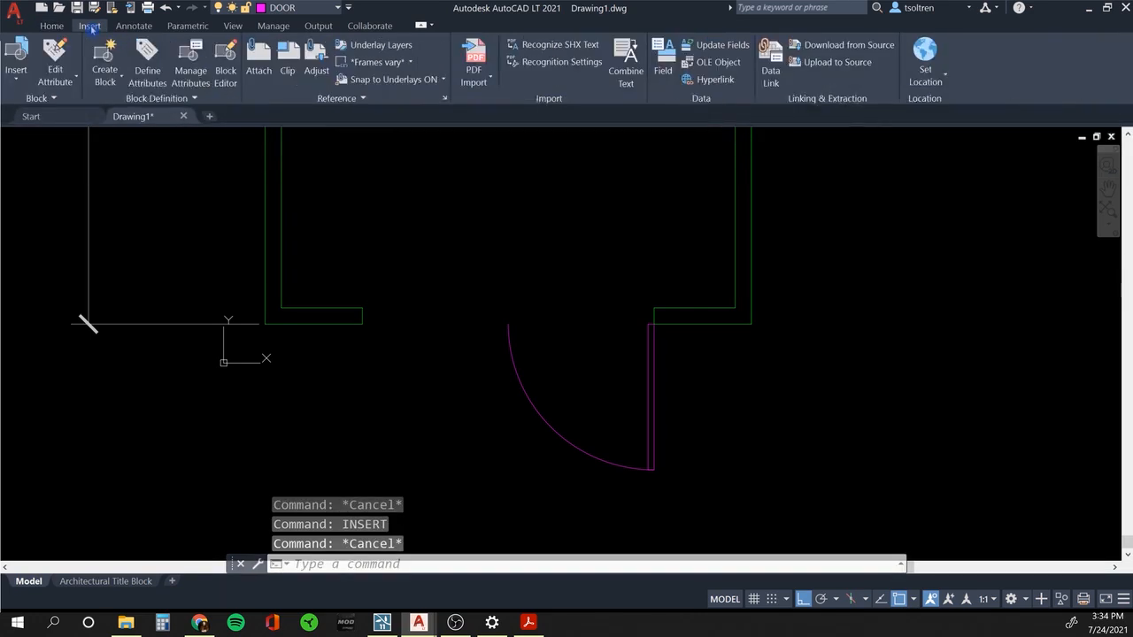
pyautogui.click(29, 80)
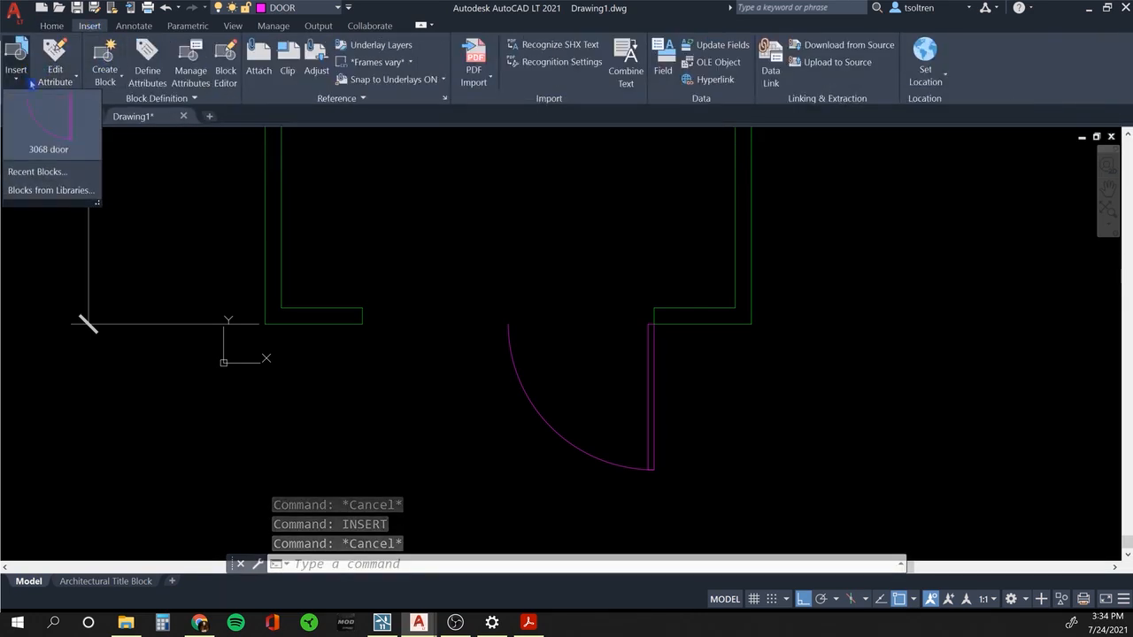
pyautogui.click(47, 128)
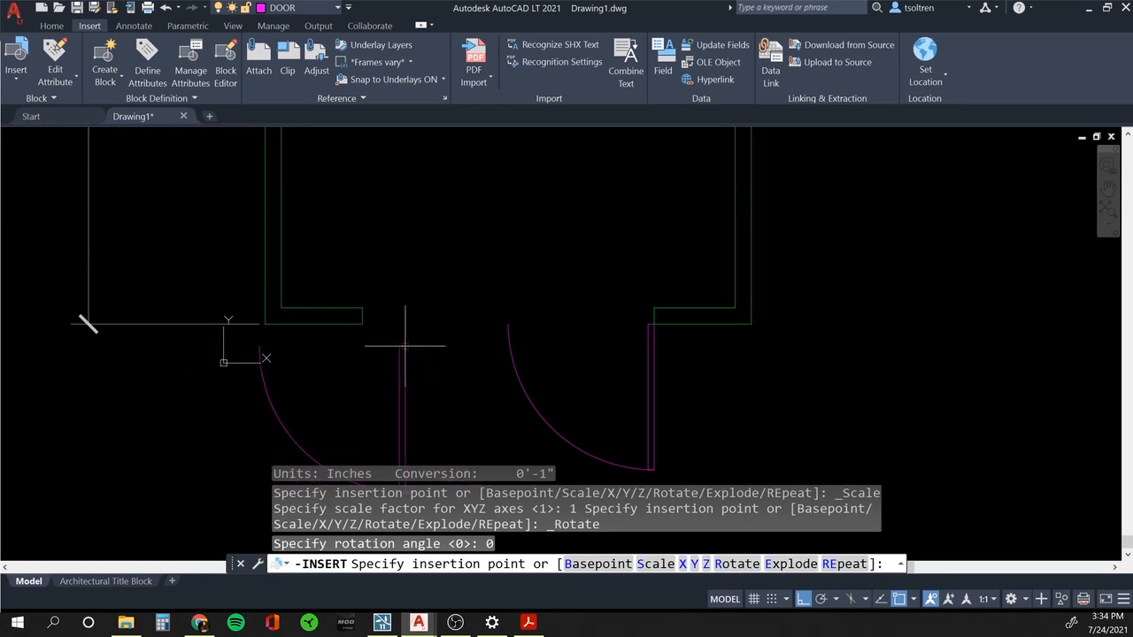
pyautogui.click(359, 323)
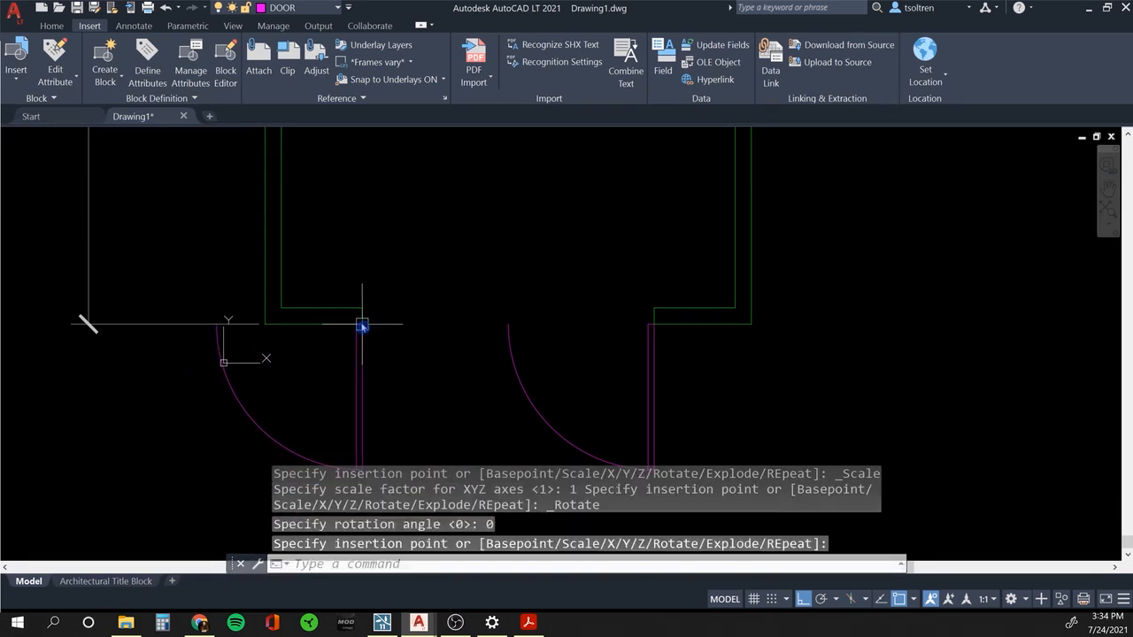
# Mirror the inserted door block about a vertical line through its hinge corner, erasing the source block.
pyautogui.moveTo(372, 331); pyautogui.dragTo(410, 303, button='middle')
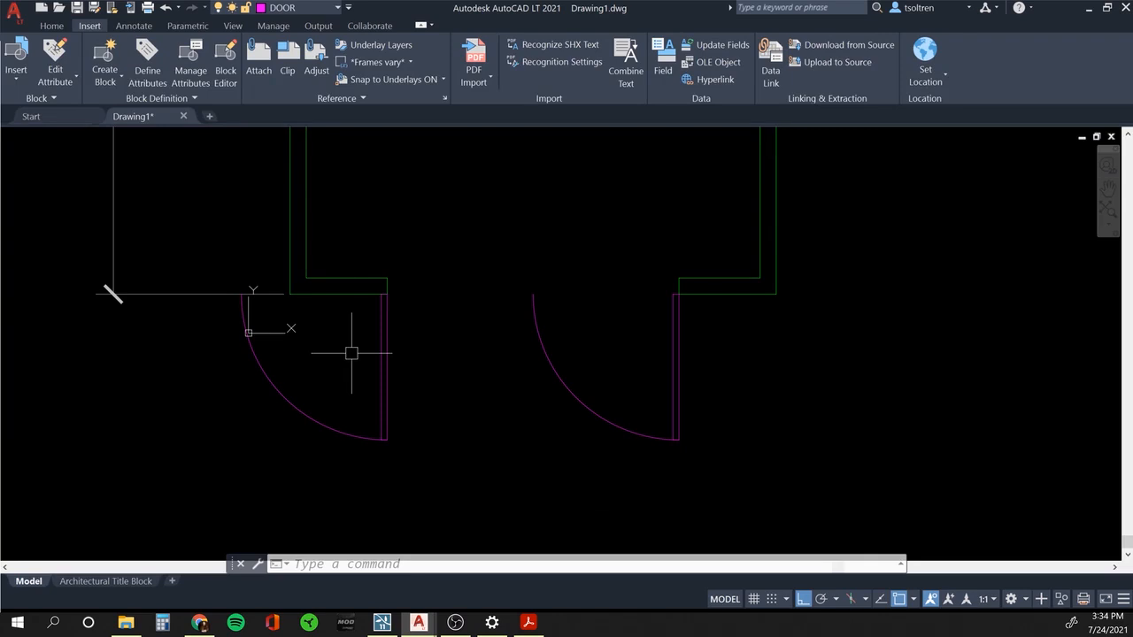
pyautogui.write('m')
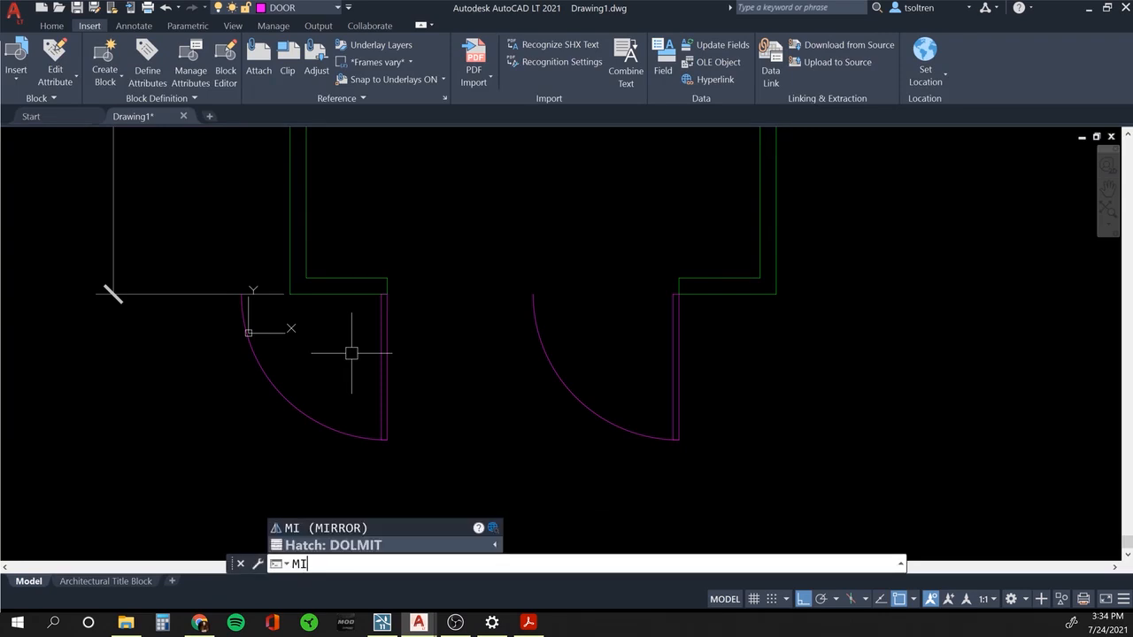
pyautogui.press('Return')
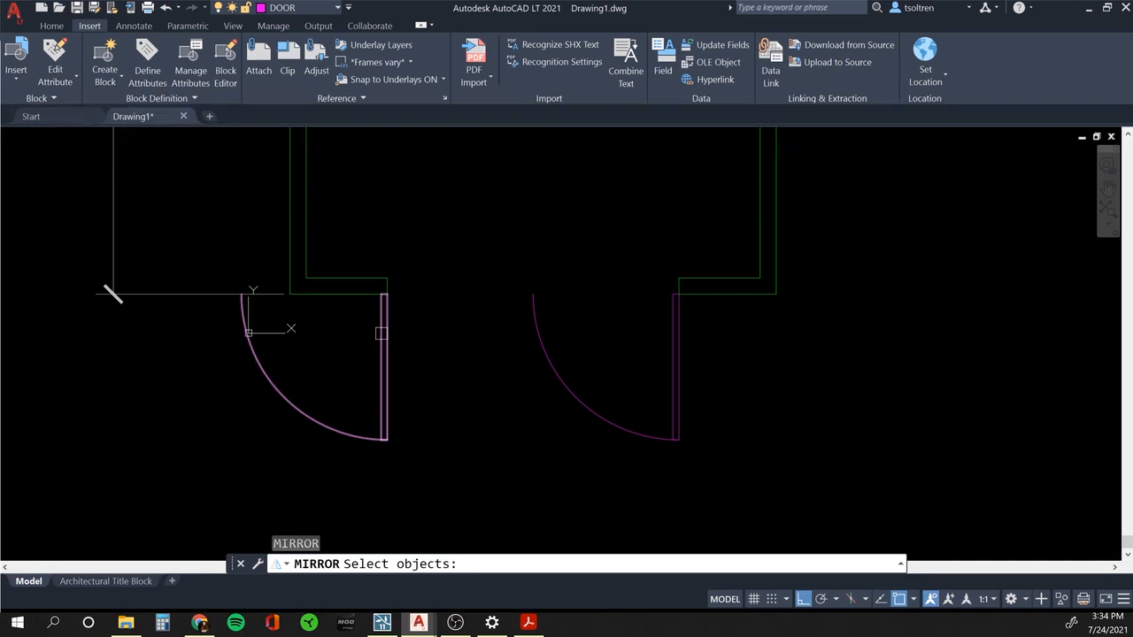
pyautogui.click(380, 333)
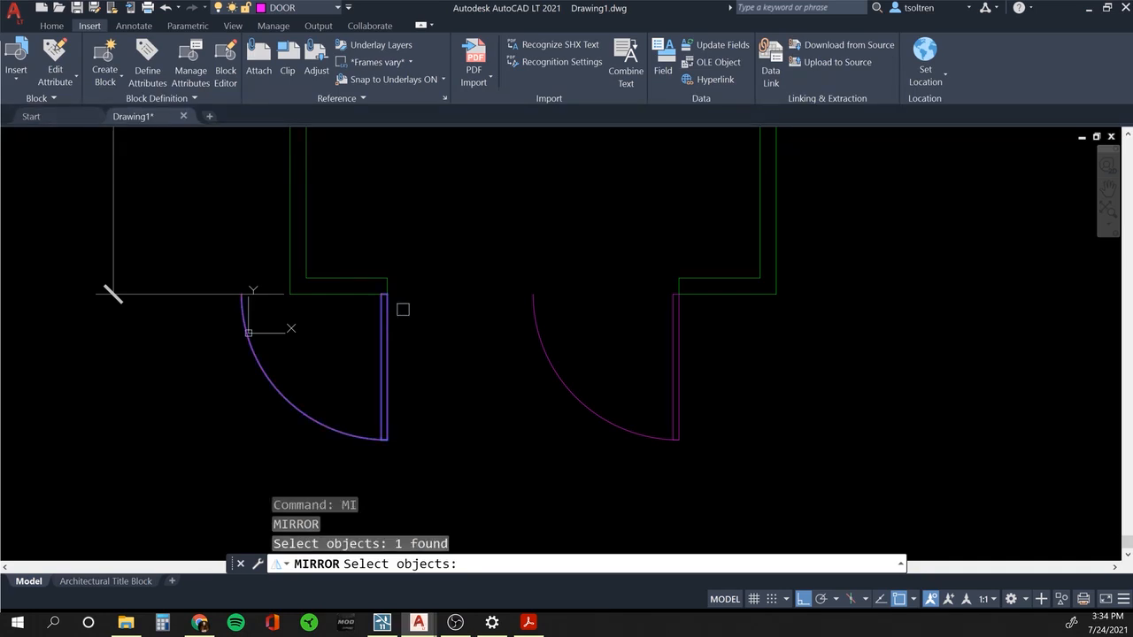
pyautogui.press('Return')
pyautogui.click(387, 293)
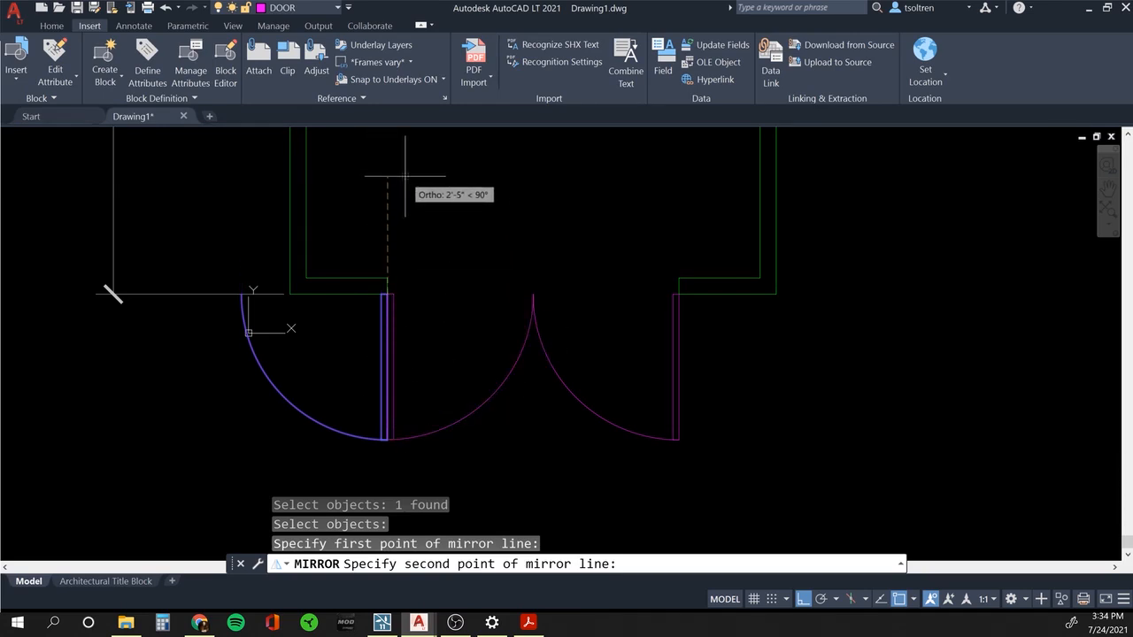
pyautogui.click(405, 175)
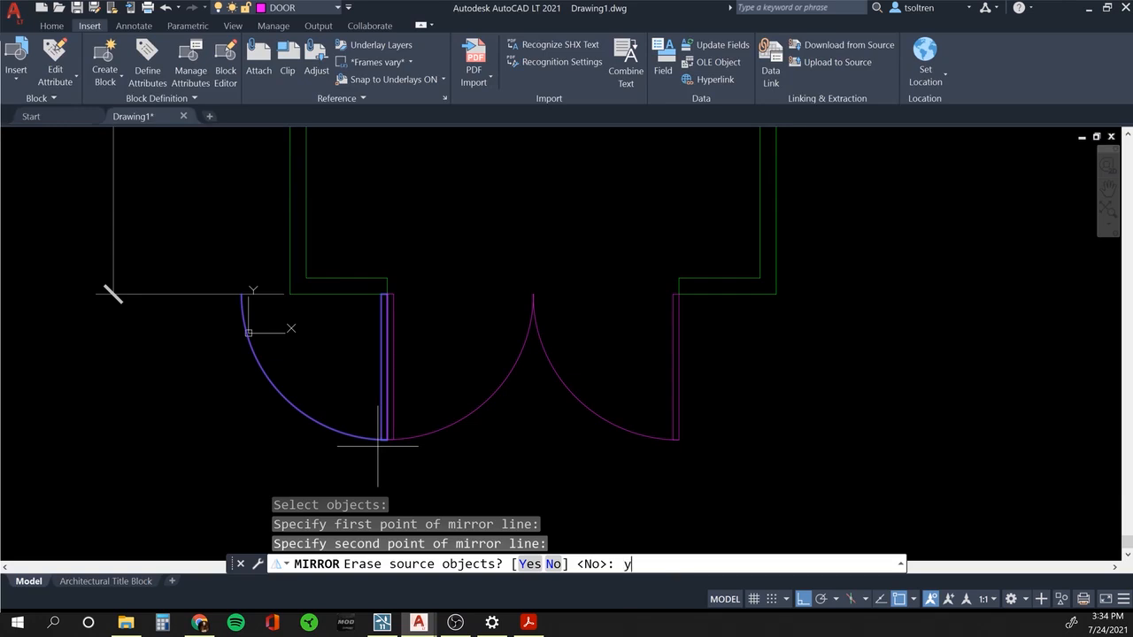
pyautogui.press('Return')
pyautogui.scroll(-4, 446, 399)
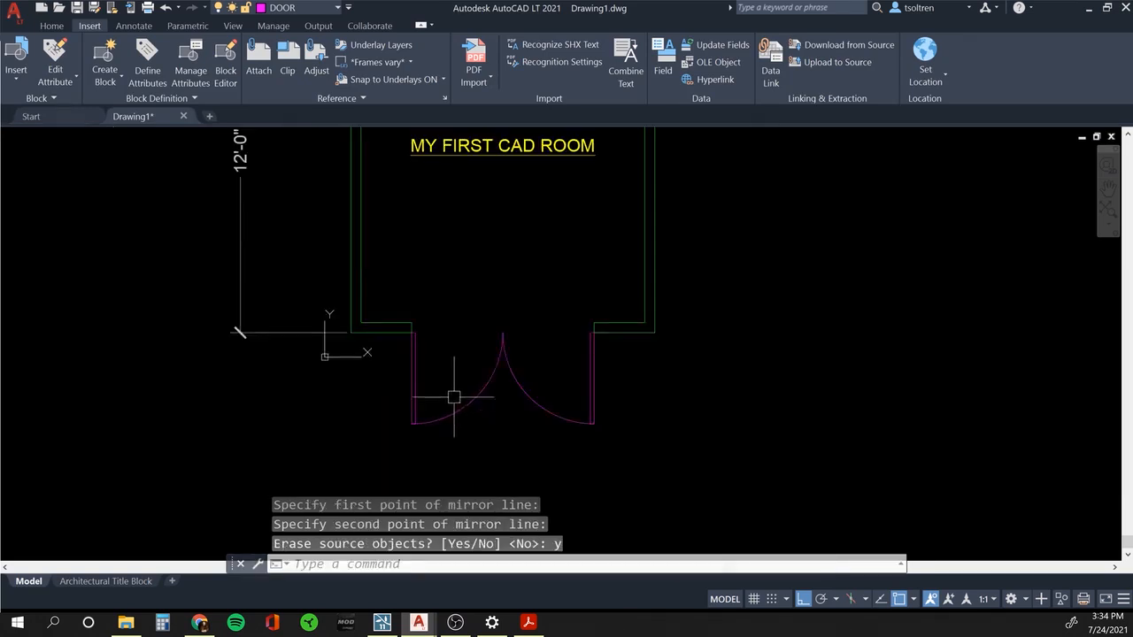
pyautogui.moveTo(476, 374); pyautogui.dragTo(460, 393, button='middle')
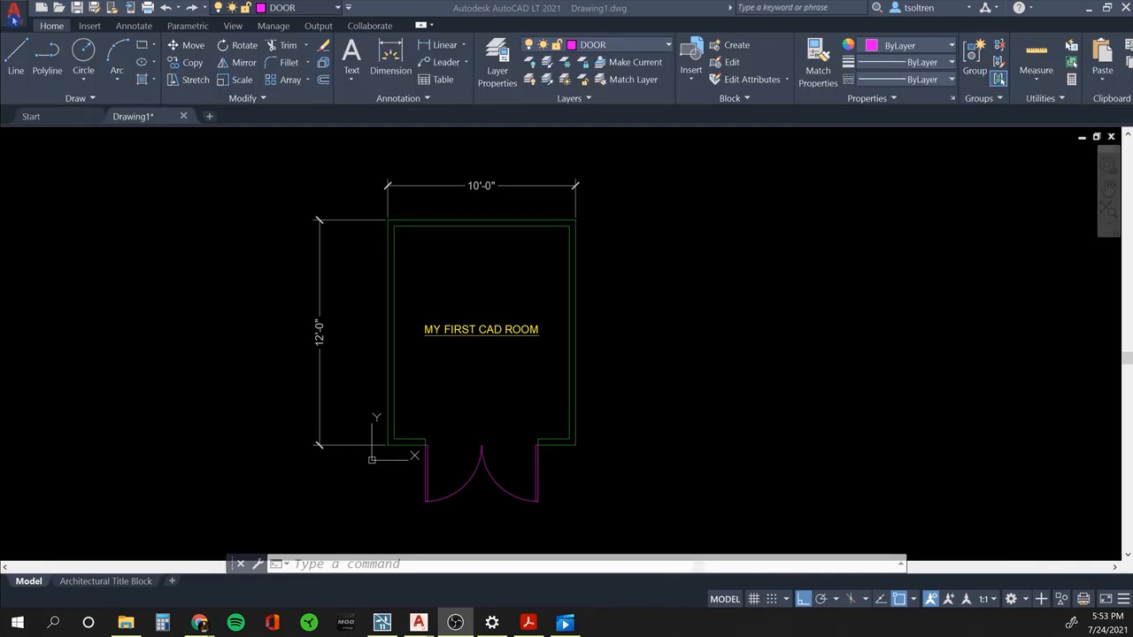
# Save a copy of the drawing to the Desktop as "my first cad drawing" in the AutoCAD 2010/LT2010 Drawing (*.dwg) format.
pyautogui.click(14, 17)
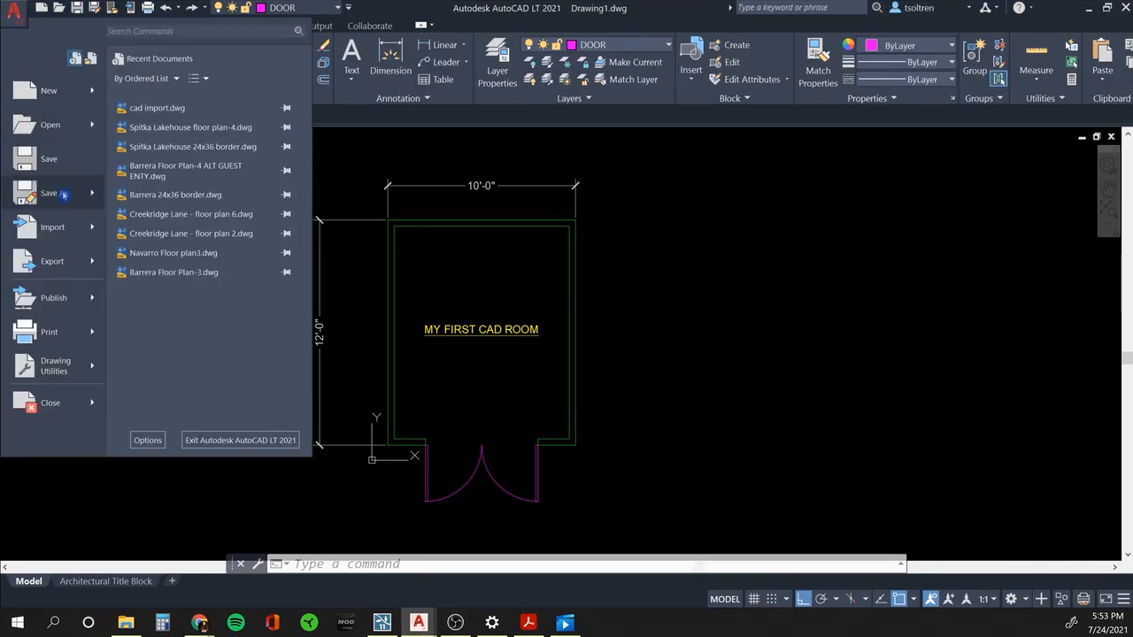
pyautogui.moveTo(64, 195)
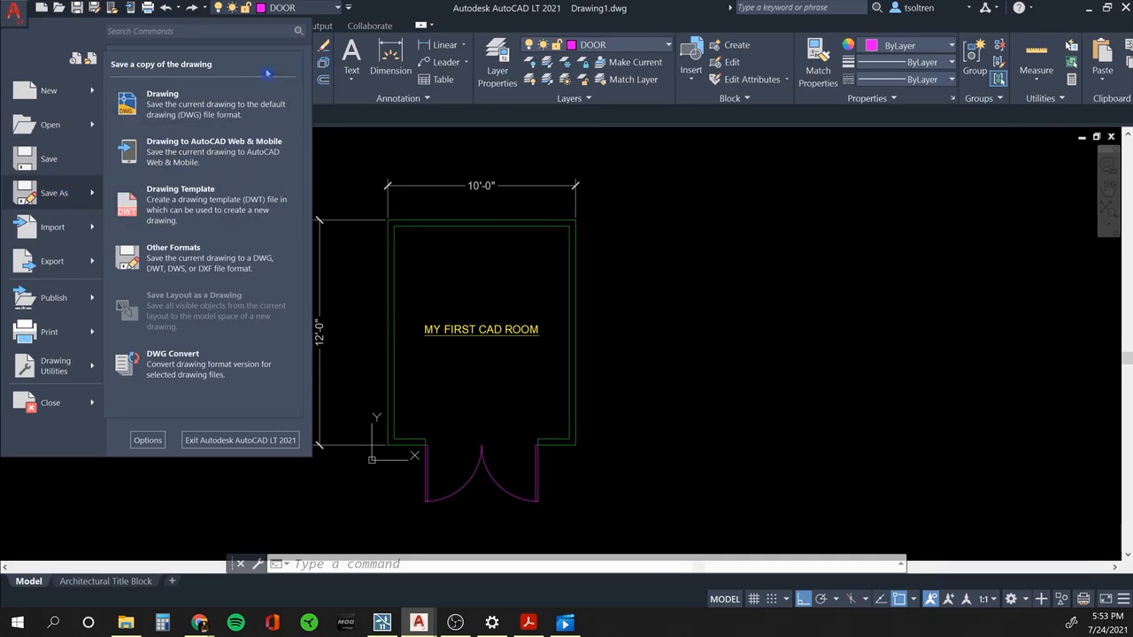
pyautogui.click(197, 104)
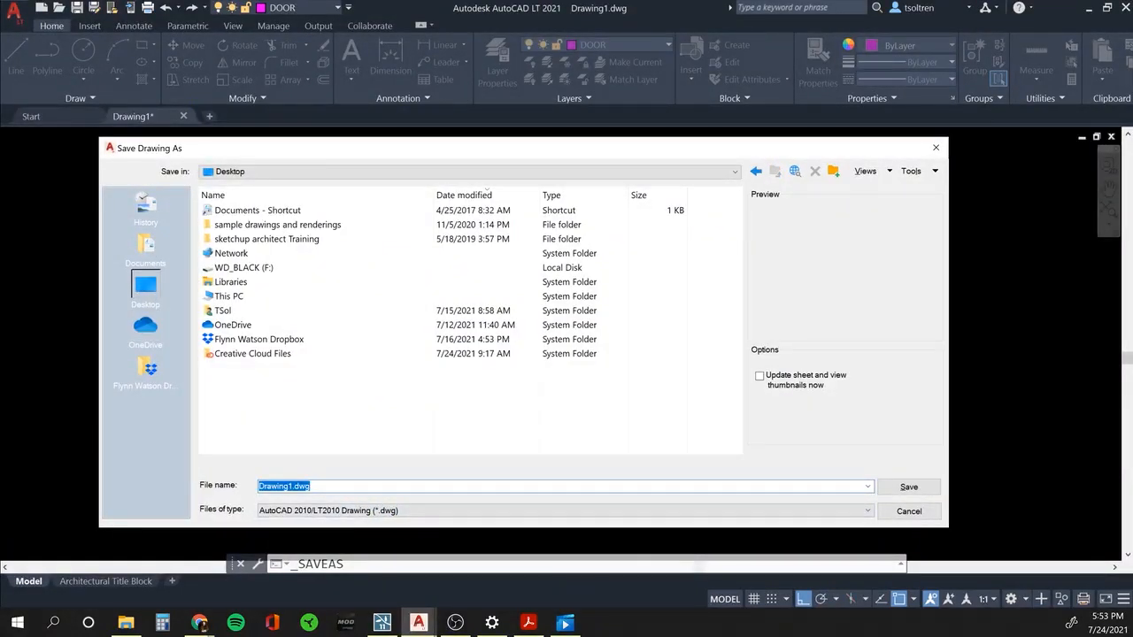
pyautogui.write('my first cad d')
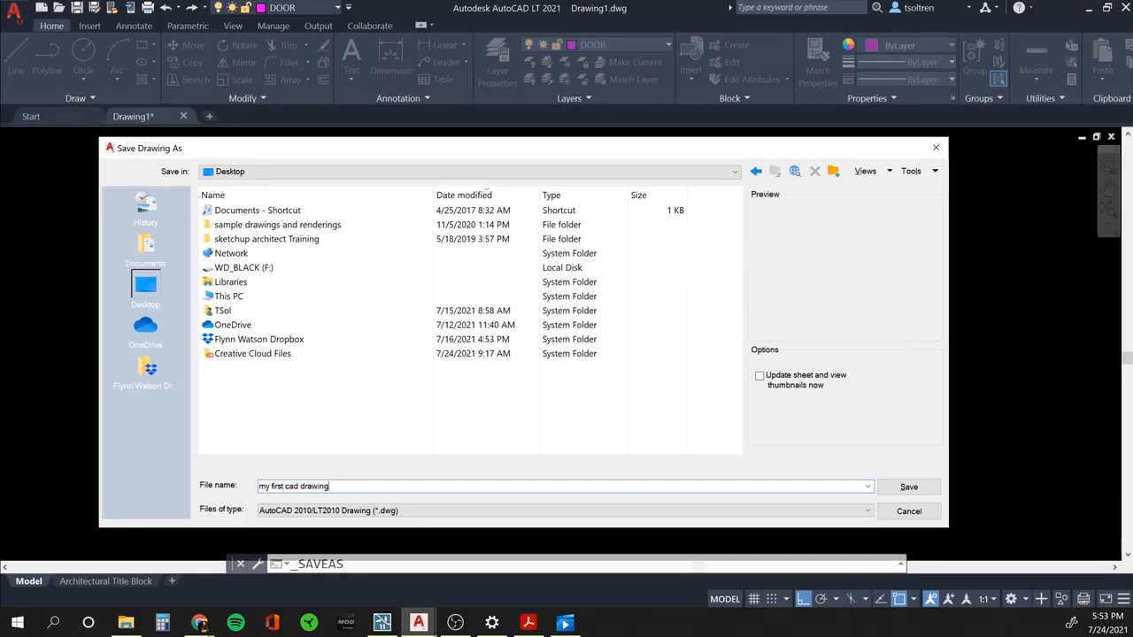
pyautogui.click(417, 513)
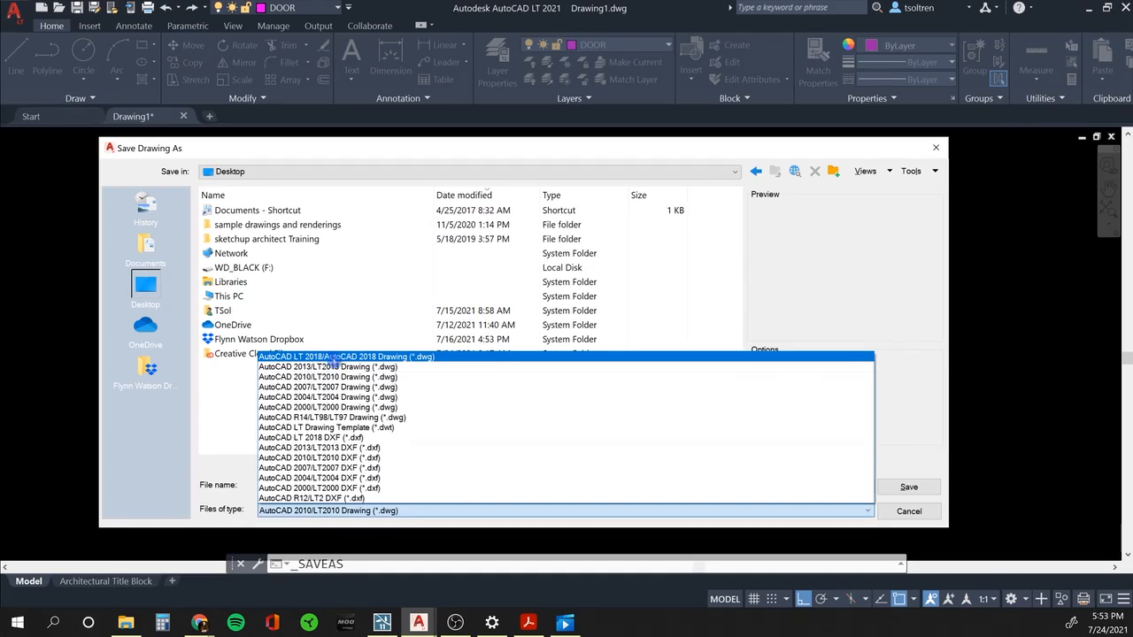
pyautogui.click(328, 377)
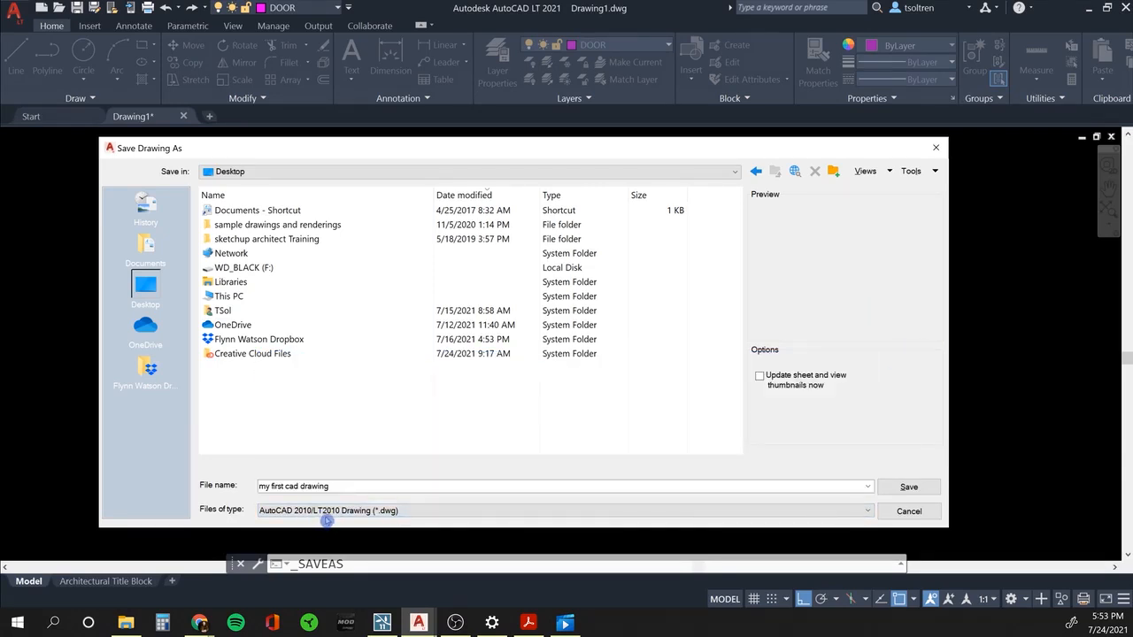